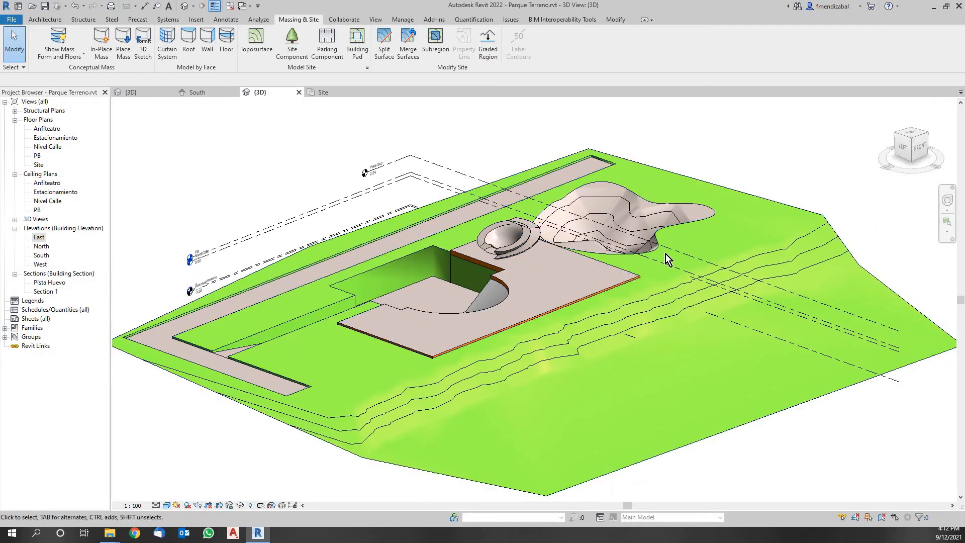
- Examine the park terrain model from several sides, covering its slopes, amphitheatre pit, ramp and curved basin
shift+middle_drag(483, 275, 459, 286)
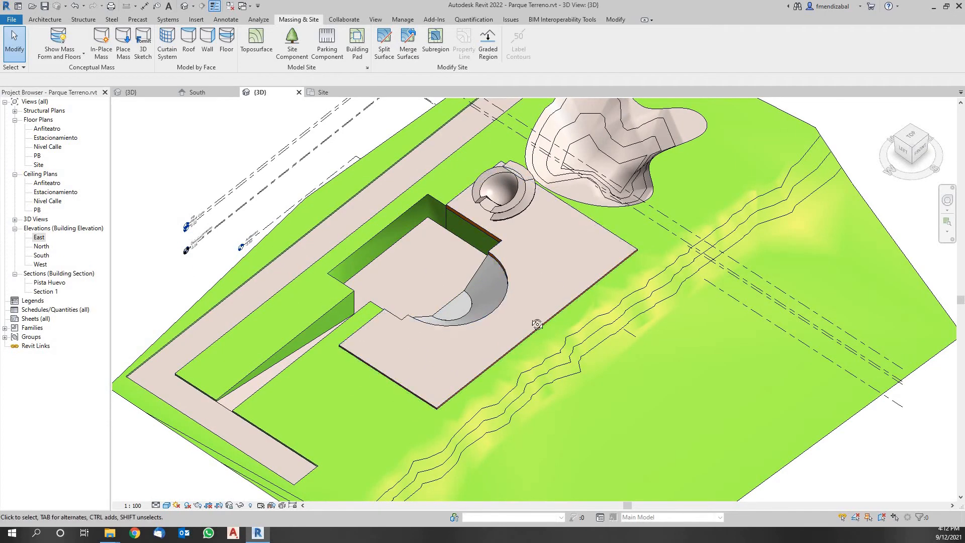
shift+middle_drag(538, 324, 654, 297)
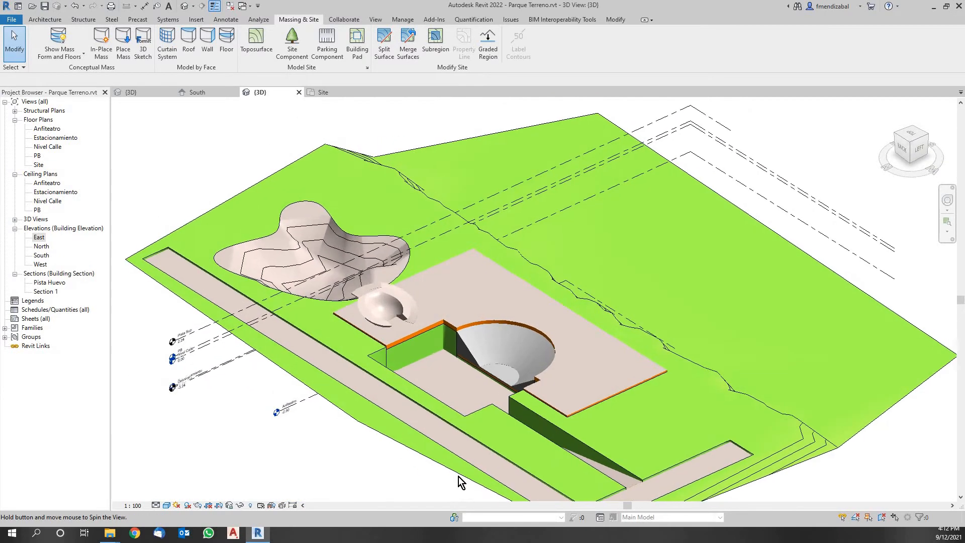
scroll(427, 385, up, 3)
scroll(501, 408, down, 2)
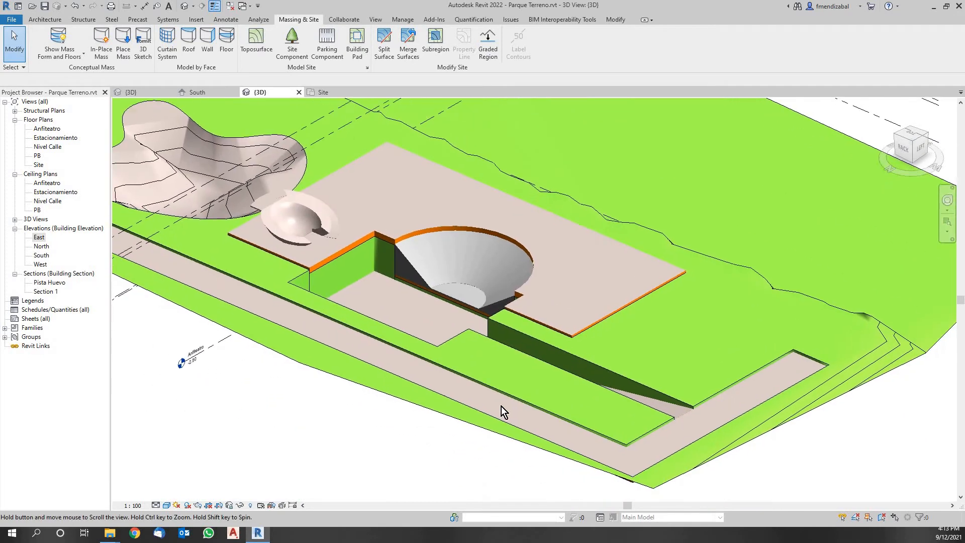
scroll(485, 409, down, 2)
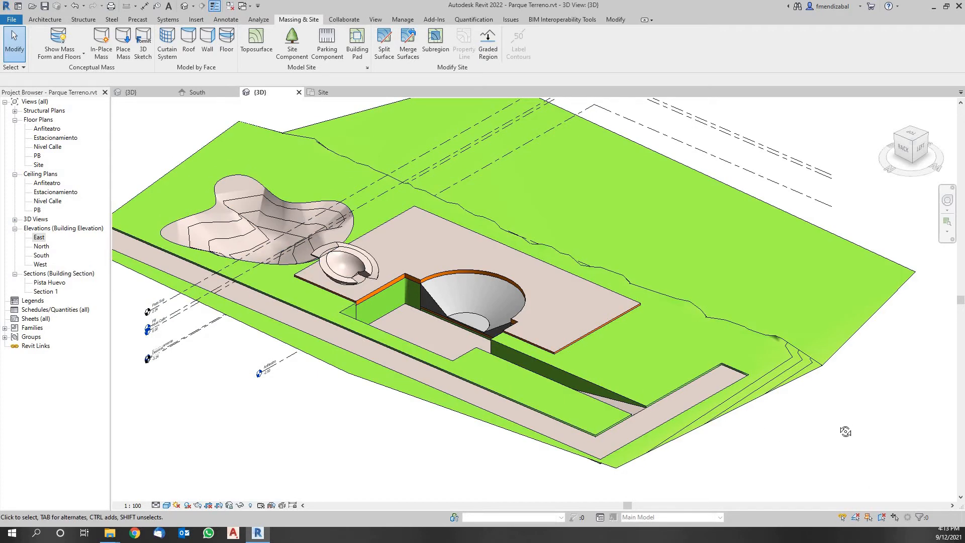
shift+middle_drag(680, 430, 254, 206)
scroll(543, 254, down, 3)
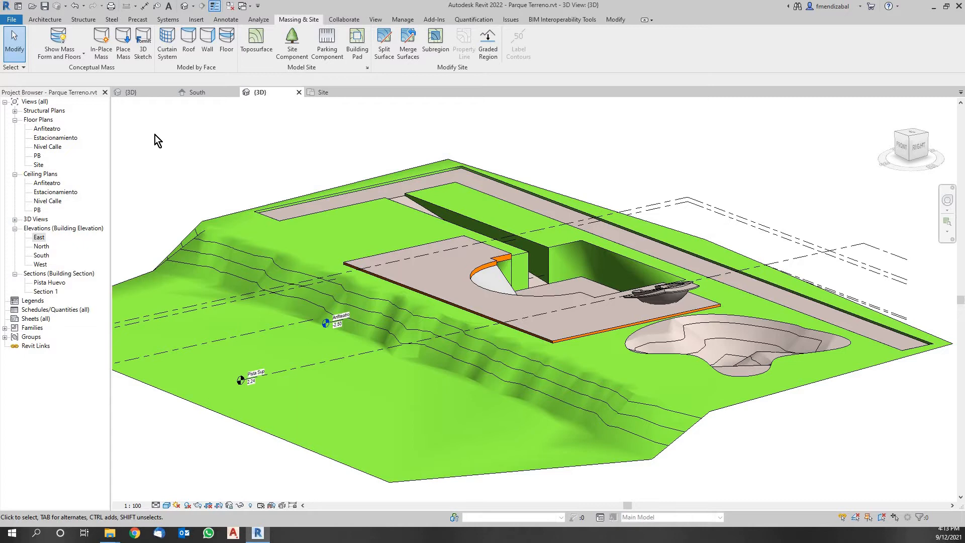
- Switch to the 3D view of the Escalera y Rampa project and dismiss the save reminder without changing the options
click(132, 95)
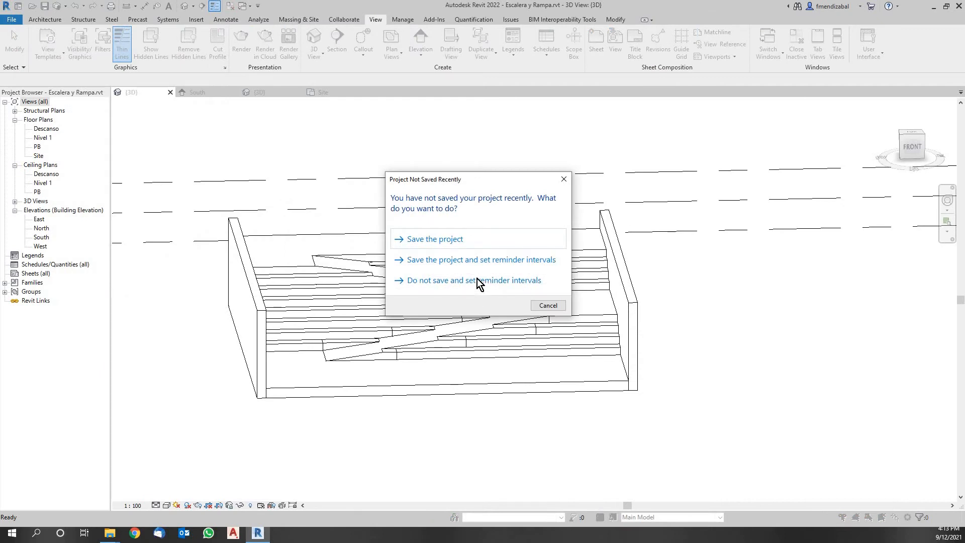
click(478, 282)
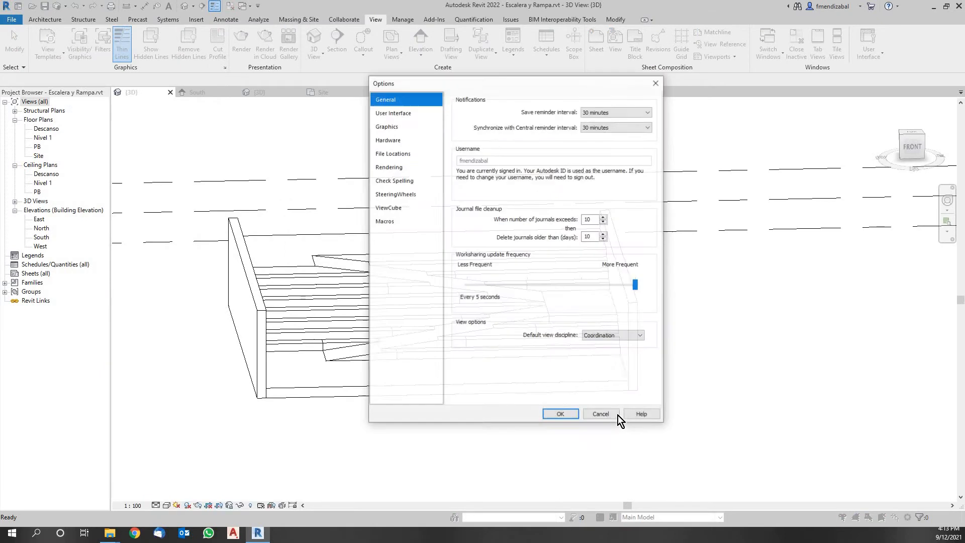
click(610, 419)
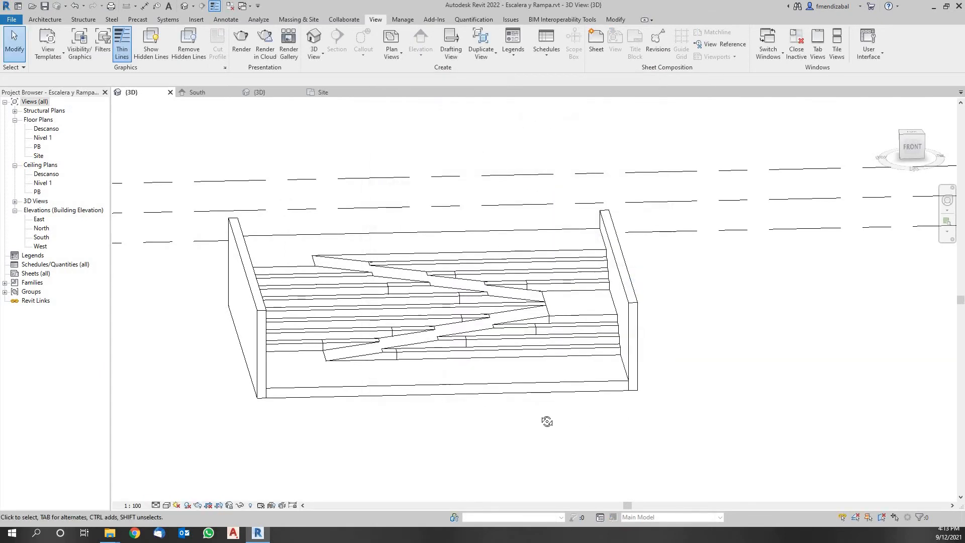
- Set the stair-and-ramp 3D view to the Shaded visual style and inspect the model from its front and right side
shift+middle_drag(563, 434, 177, 510)
scroll(363, 385, up, 1)
click(166, 505)
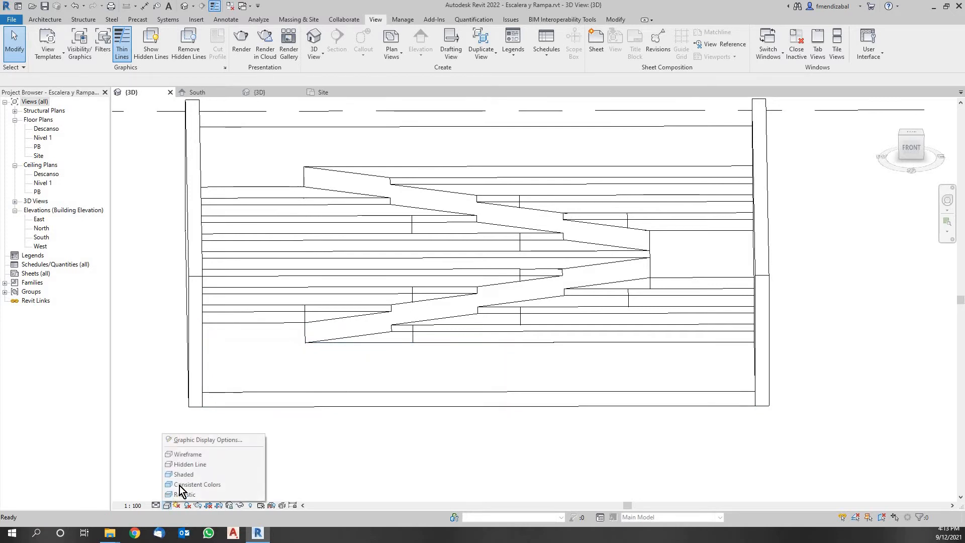
click(183, 474)
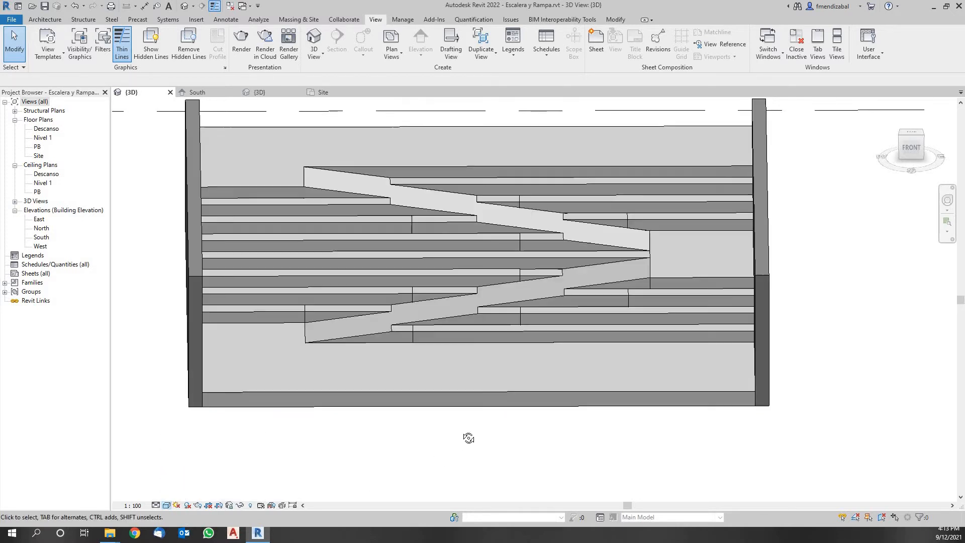
shift+middle_drag(528, 482, 352, 404)
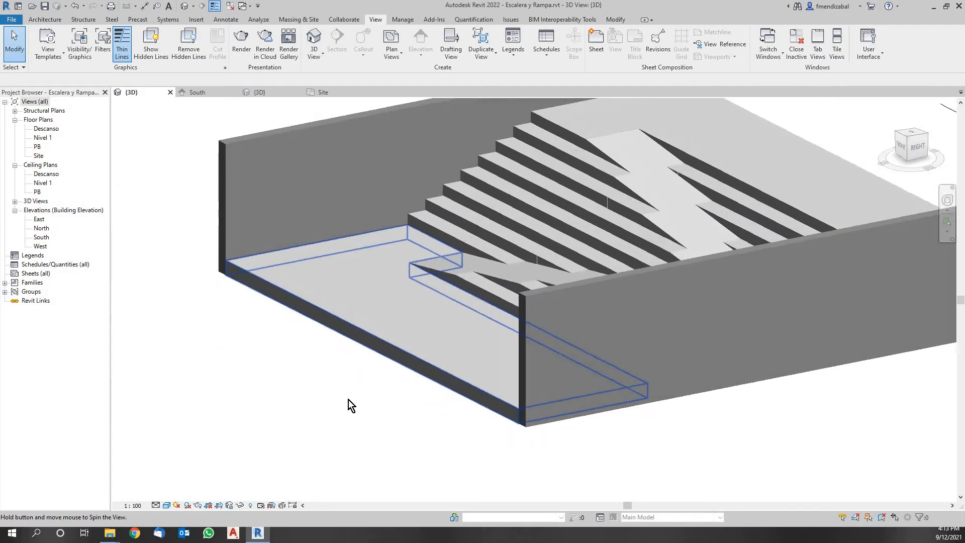
scroll(392, 362, down, 3)
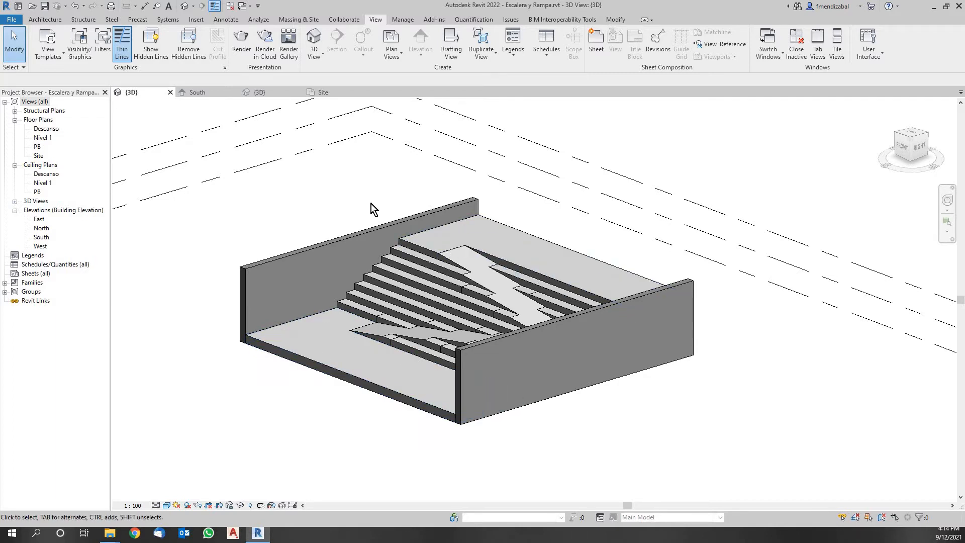
- Show the stair project's South elevation and examine the Nivel 1, Descanso and PB levels with their spacing dimensions
click(199, 95)
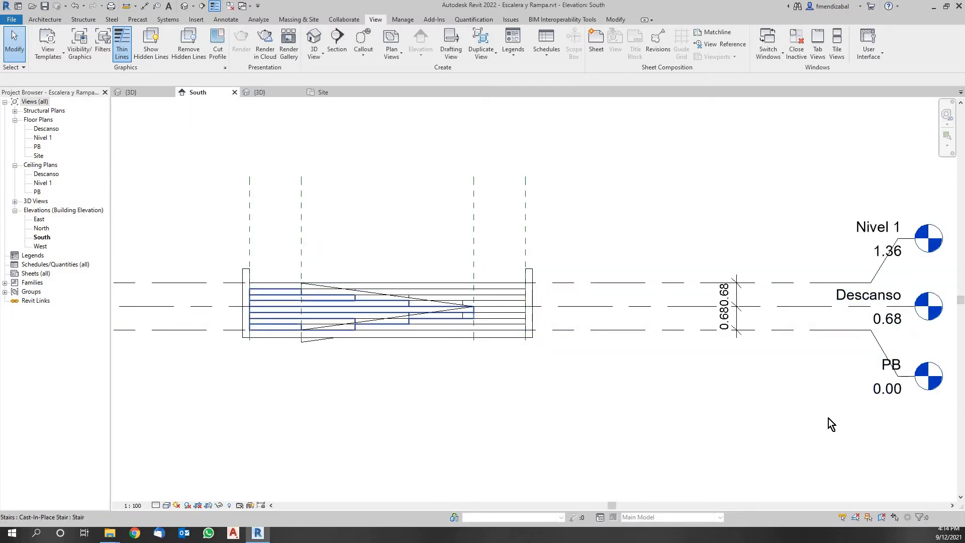
scroll(889, 334, up, 2)
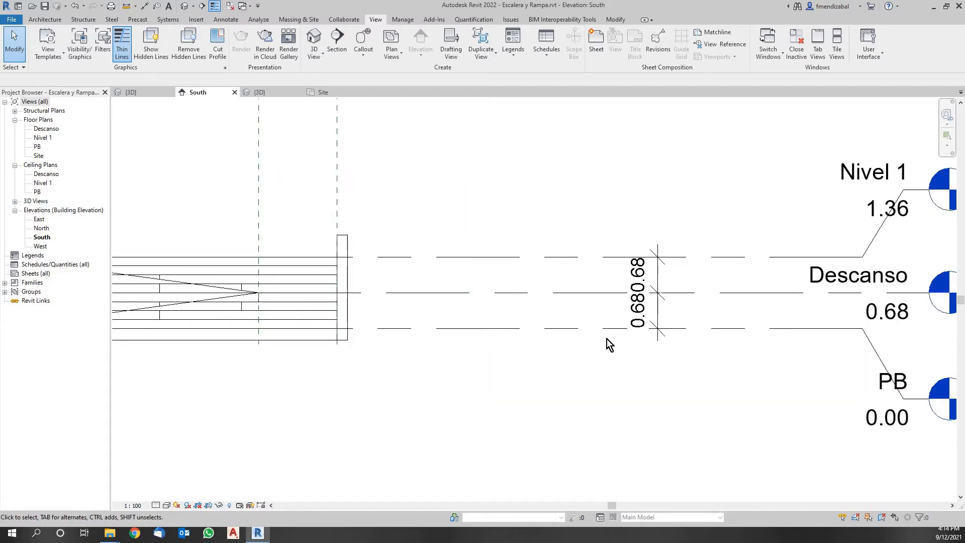
middle_drag(678, 354, 458, 355)
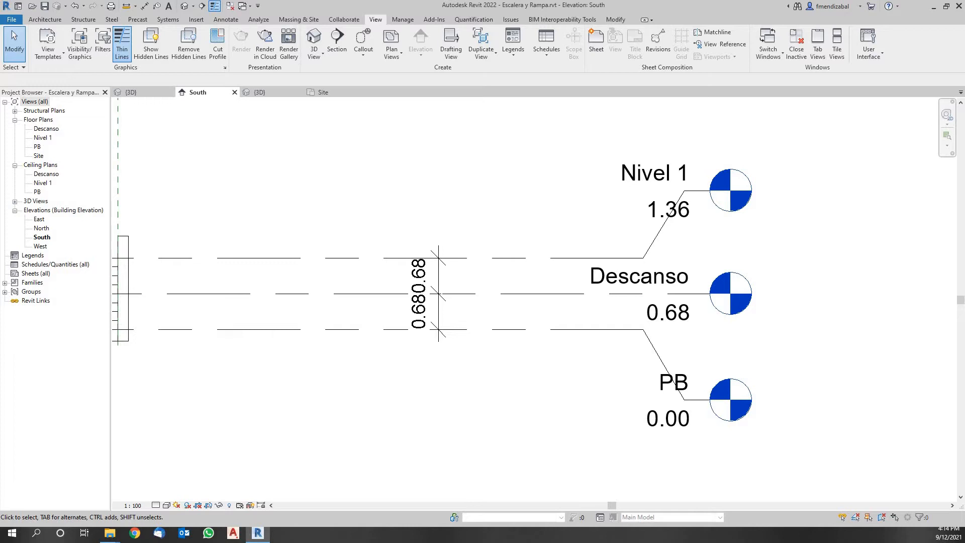
- Create a new project from the Arq Metros template
click(11, 20)
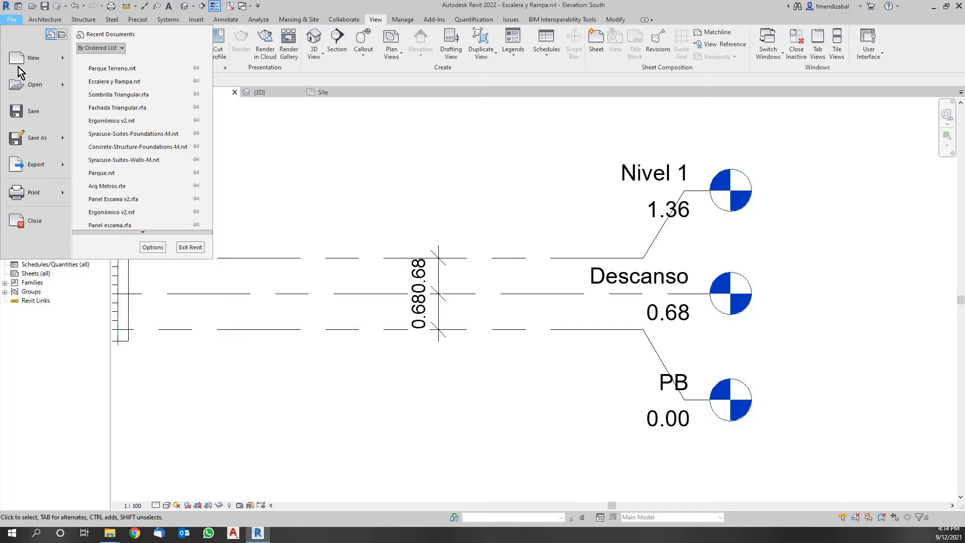
mouse_move(20, 63)
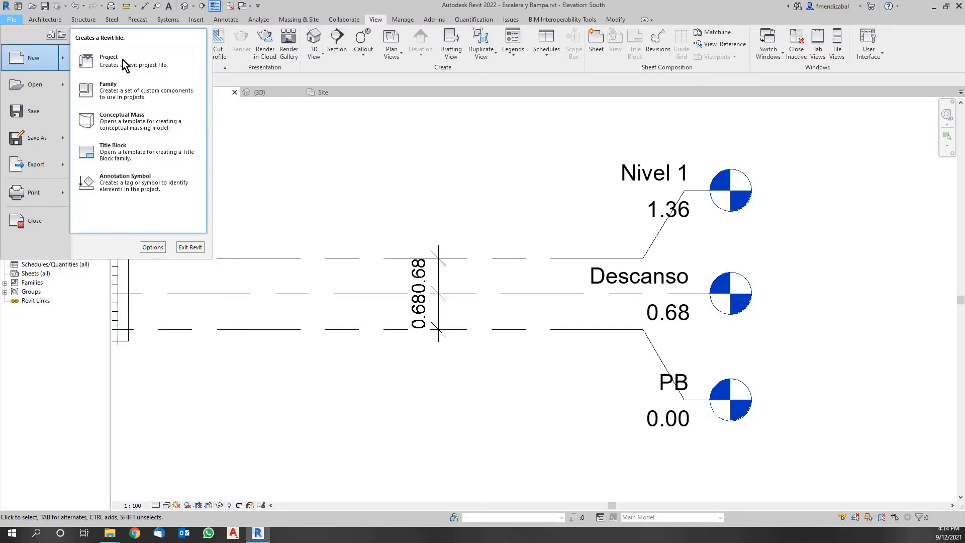
click(122, 59)
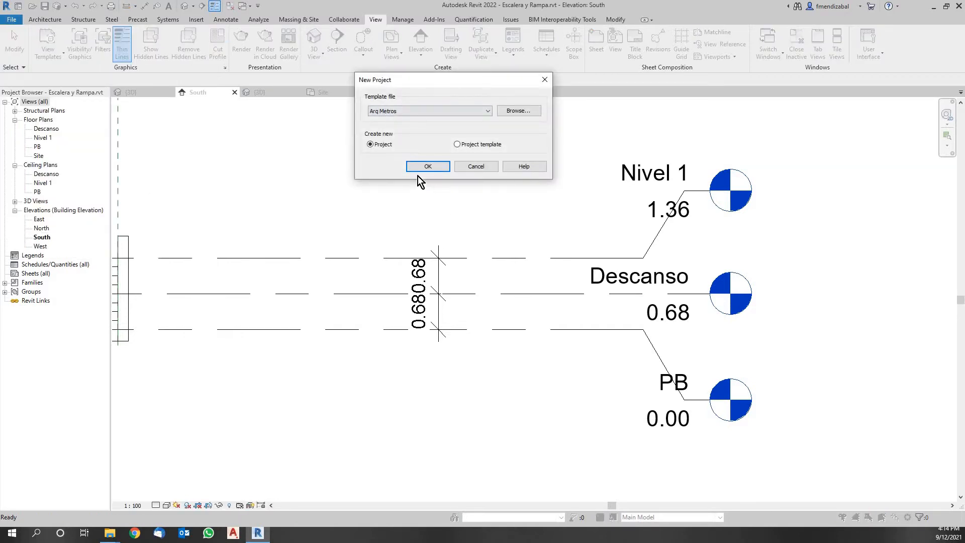
click(423, 168)
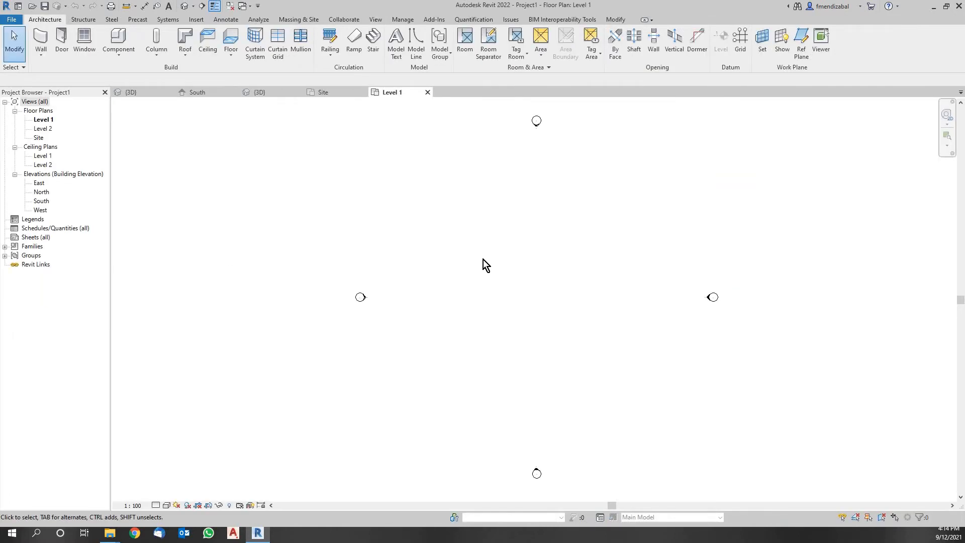
- Open the new project's Site floor plan and close the Level 1 view
middle_drag(382, 246, 380, 263)
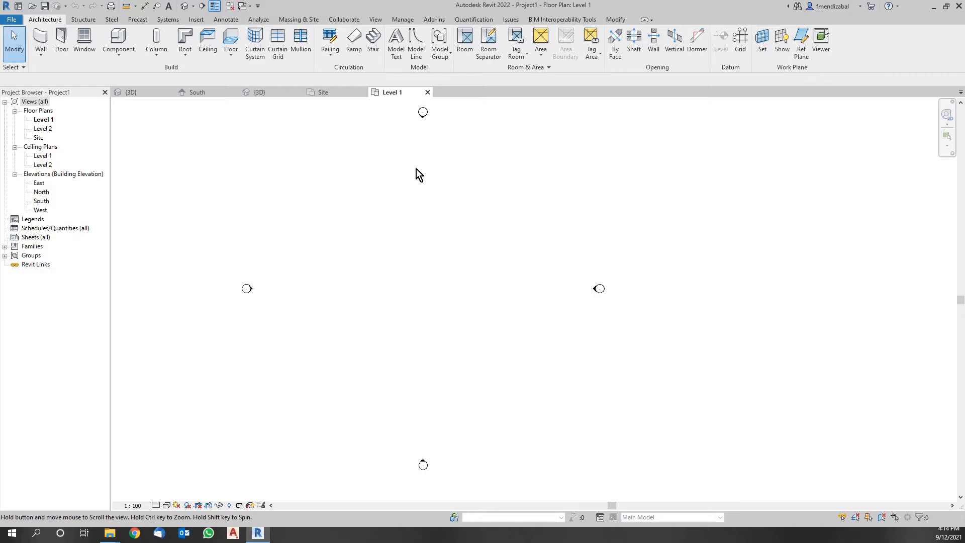
middle_drag(419, 174, 420, 181)
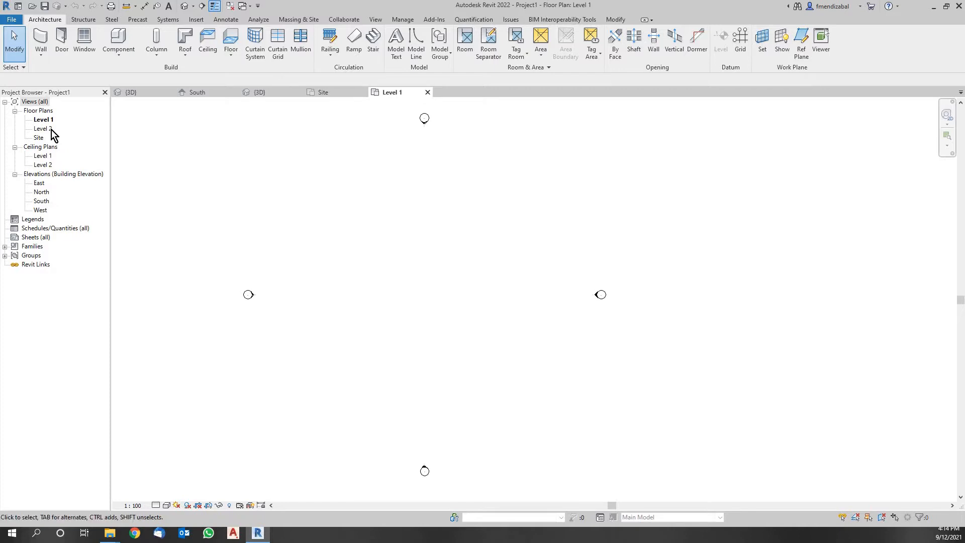
double_click(39, 138)
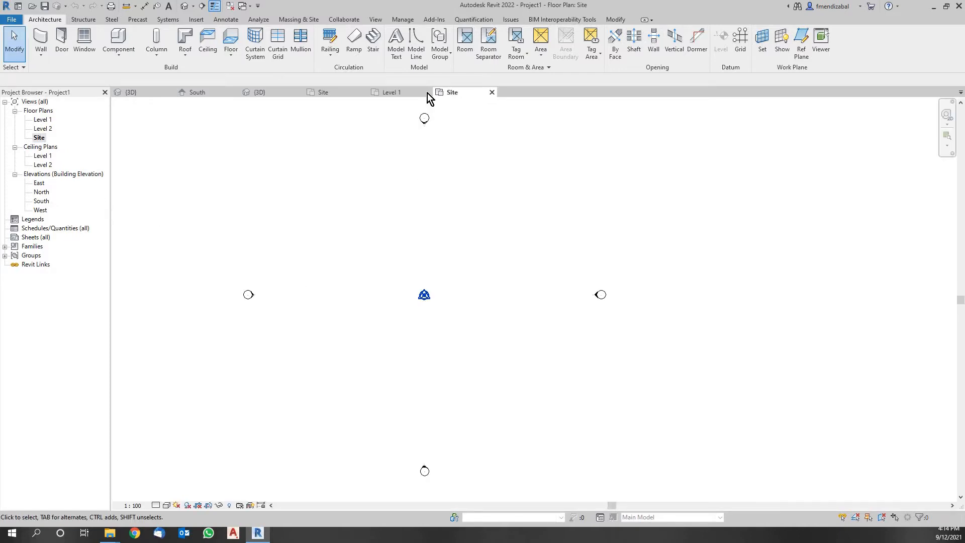
click(428, 93)
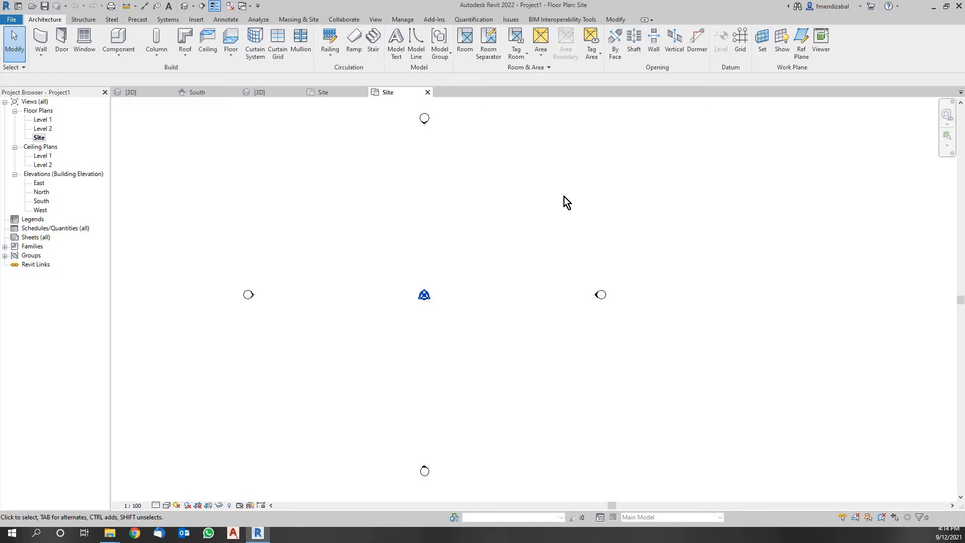
- Start a toposurface and place four corner points at absolute elevation 2, forming a roughly rectangular terrain around the project base point
click(299, 19)
click(255, 37)
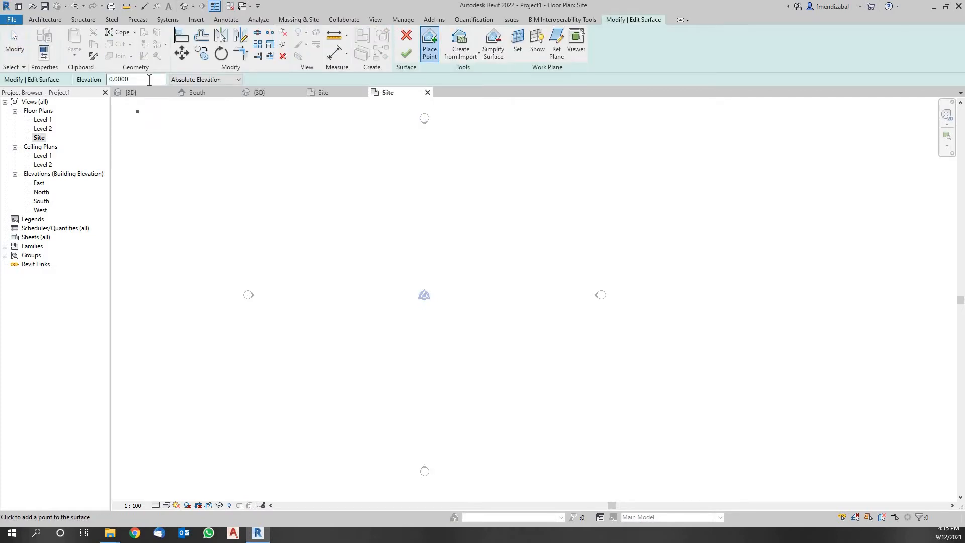
click(149, 79)
text(2)
click(227, 113)
click(619, 112)
click(636, 354)
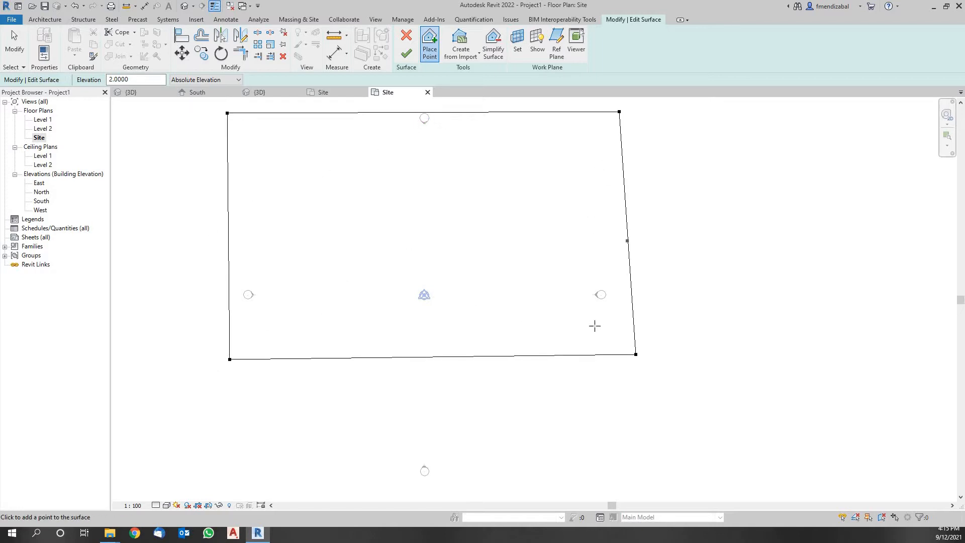
- Add a row of closely spaced elevation 2 points along the terrain's south edge, from the east corner to the west corner
click(632, 363)
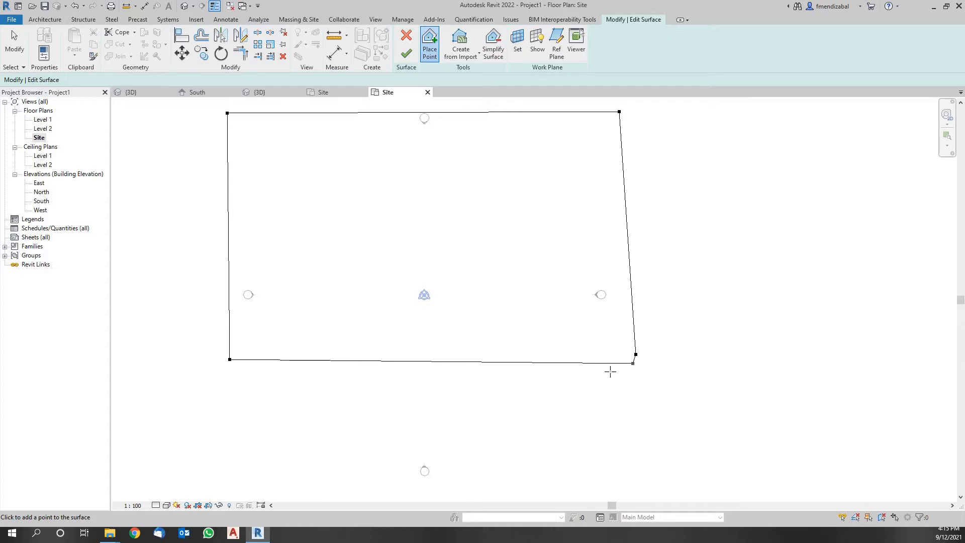
click(557, 361)
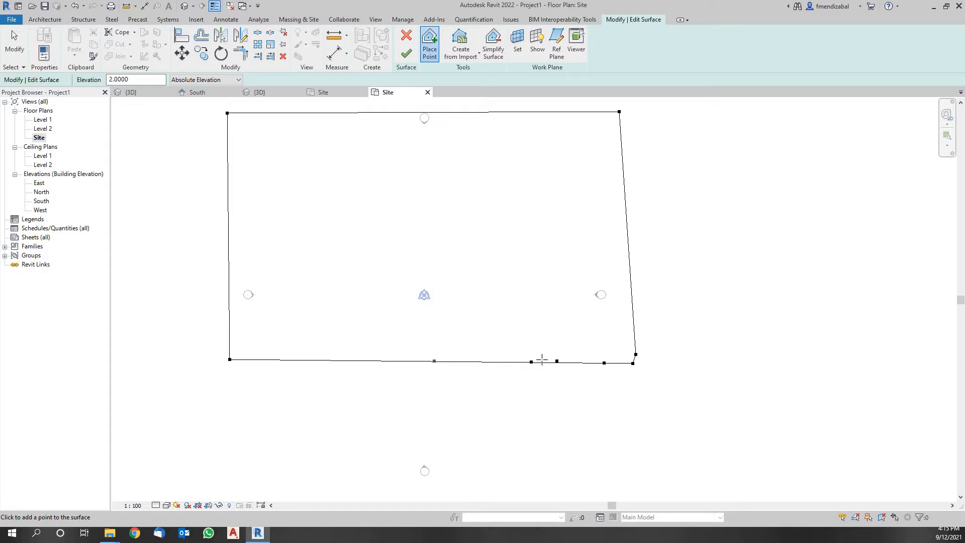
click(454, 362)
click(457, 361)
click(434, 362)
click(420, 362)
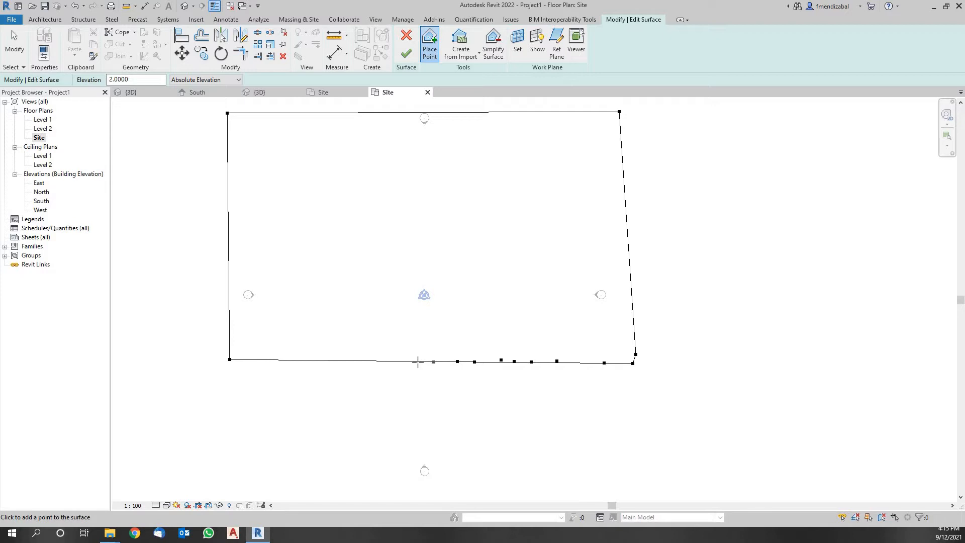
click(394, 362)
click(375, 362)
click(359, 362)
click(342, 361)
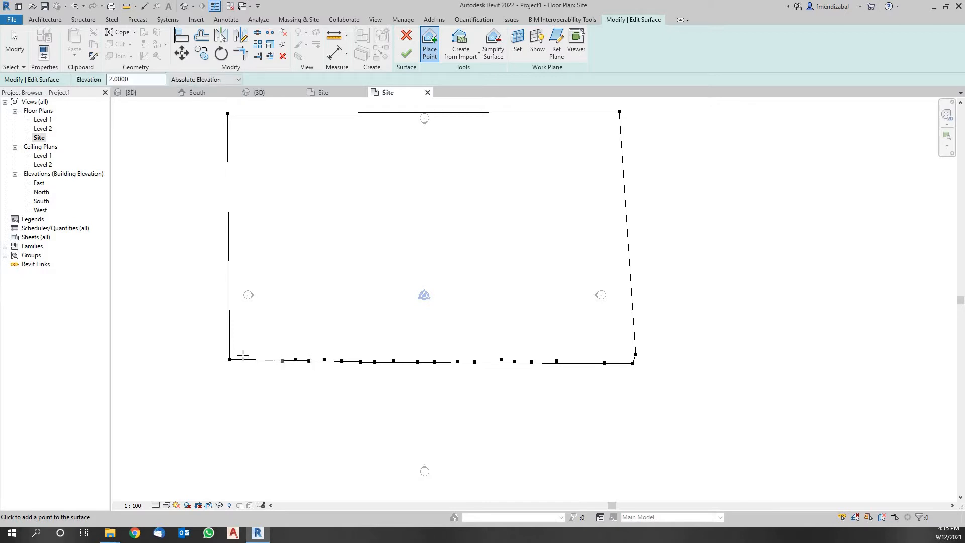
click(279, 361)
click(253, 360)
- Add a second row of elevation 2 points just south of the first row, from the west corner to the east corner
click(230, 365)
scroll(240, 366, up, 3)
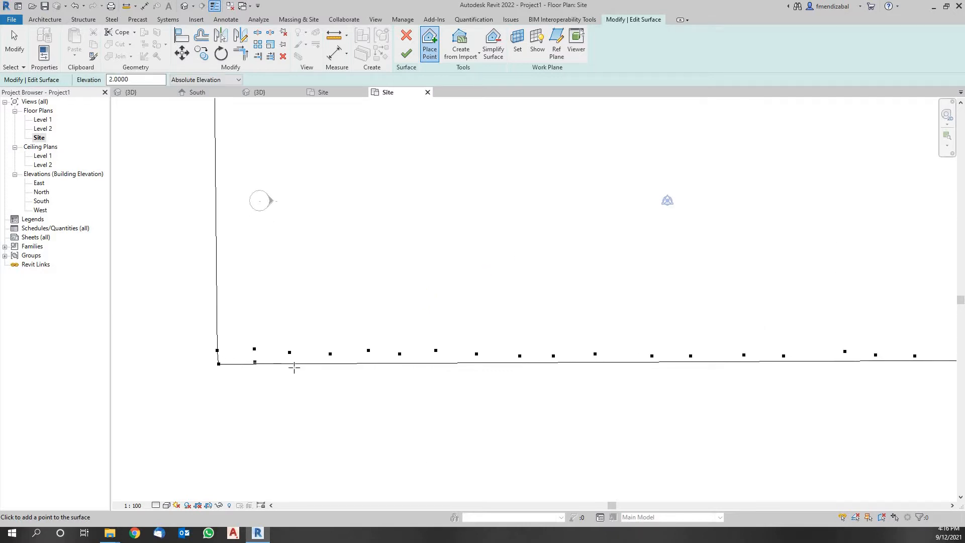
click(293, 365)
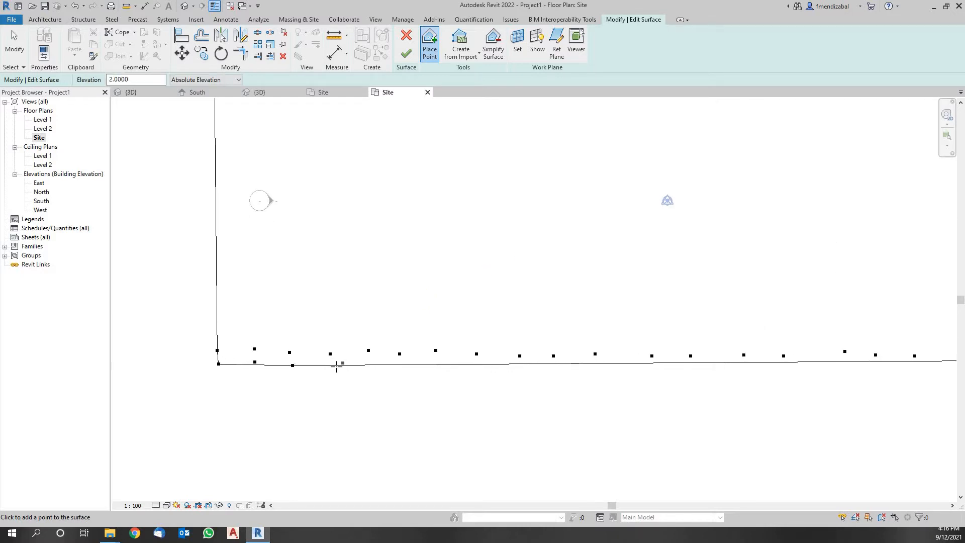
click(368, 366)
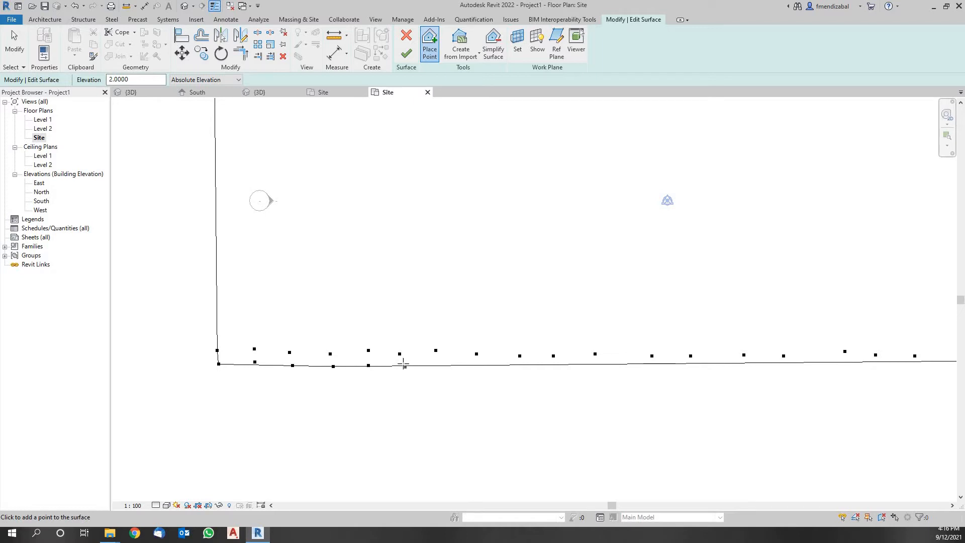
click(433, 367)
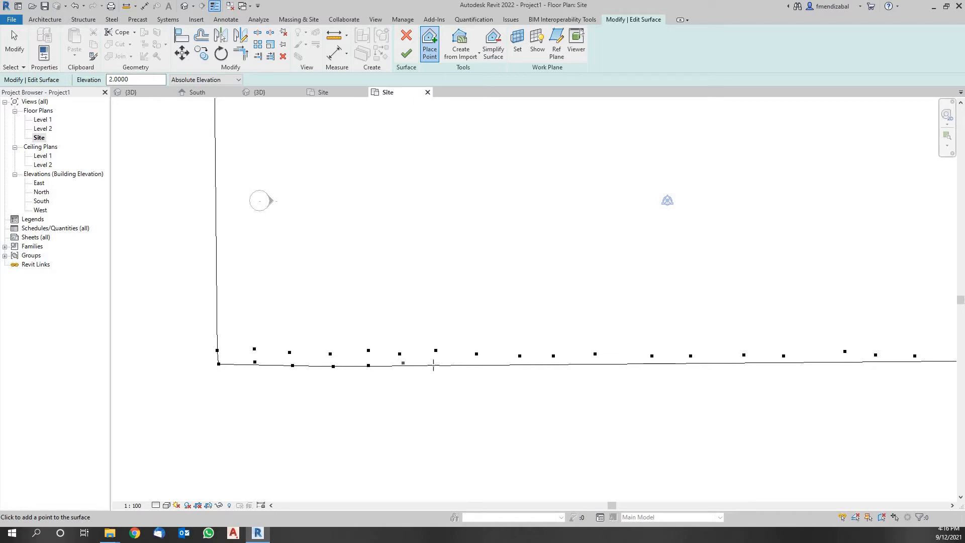
click(520, 356)
click(564, 363)
click(696, 371)
scroll(405, 317, right, 5)
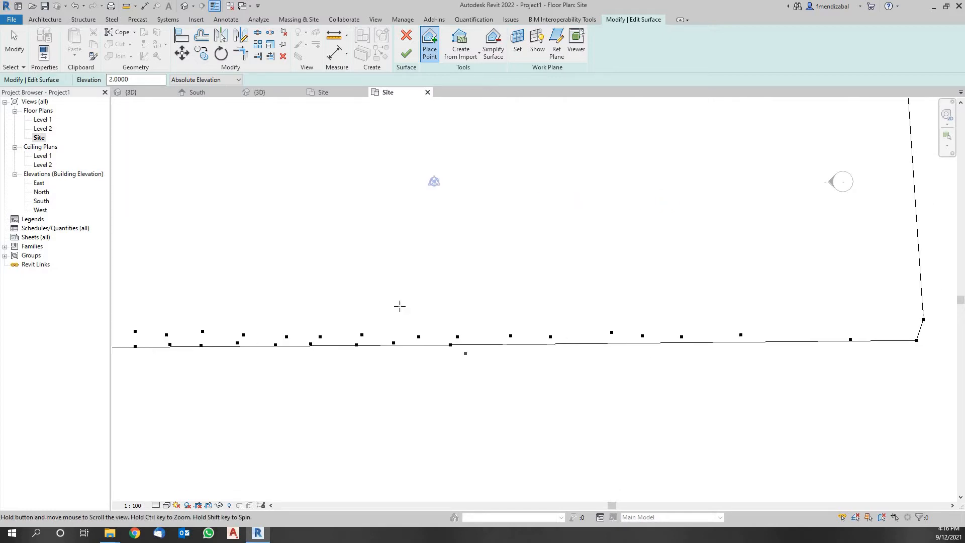
click(490, 299)
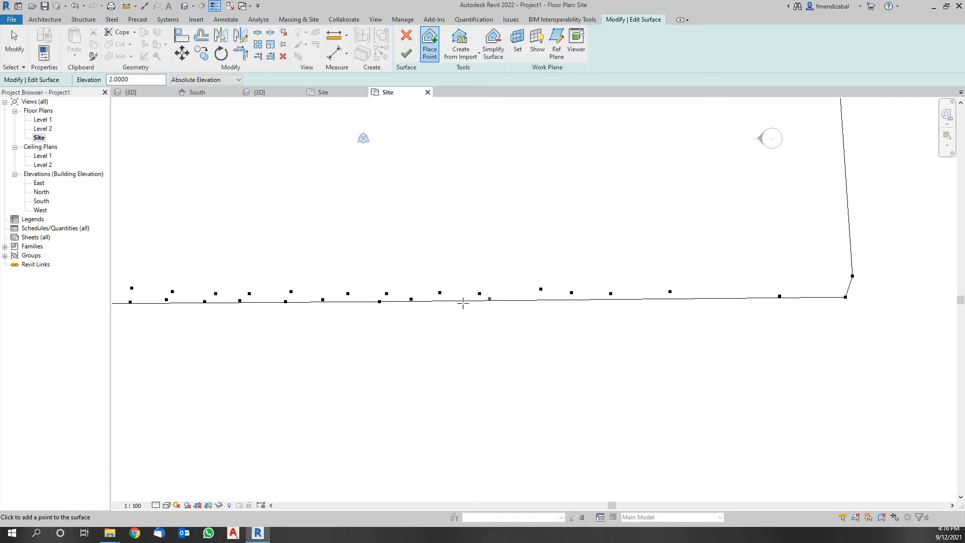
click(511, 298)
click(647, 296)
click(713, 297)
- Fill the gaps in the northernmost point row near the southeast corner with more elevation 2 points
click(744, 285)
click(694, 285)
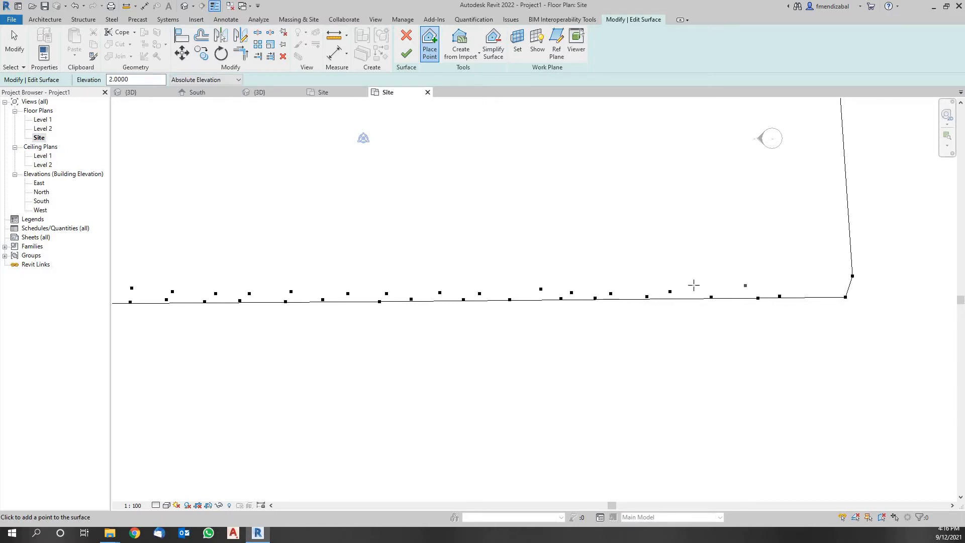
click(815, 282)
click(833, 285)
- Add a third row of elevation 2 points along the south edge from east to west, and square off the southwest and southeast corners
click(864, 312)
click(828, 308)
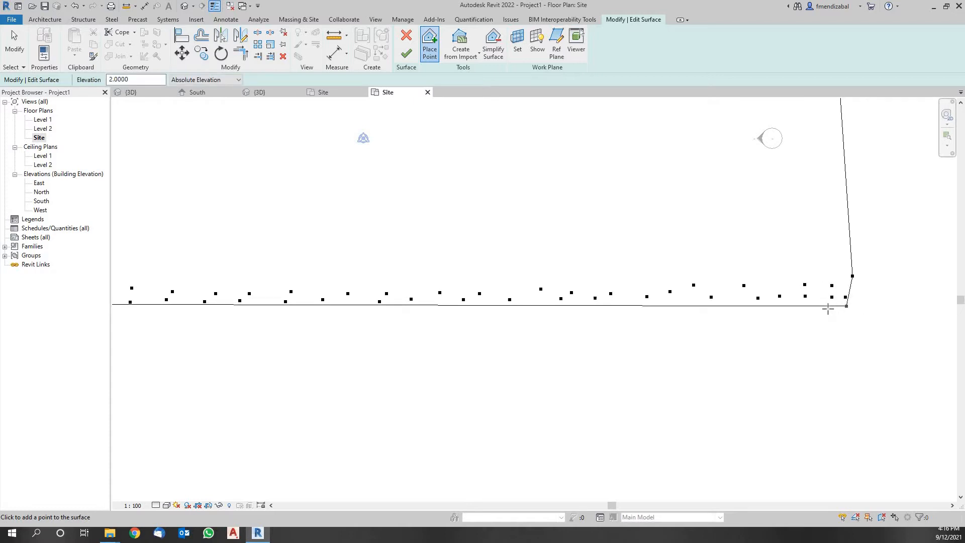
click(790, 307)
click(768, 311)
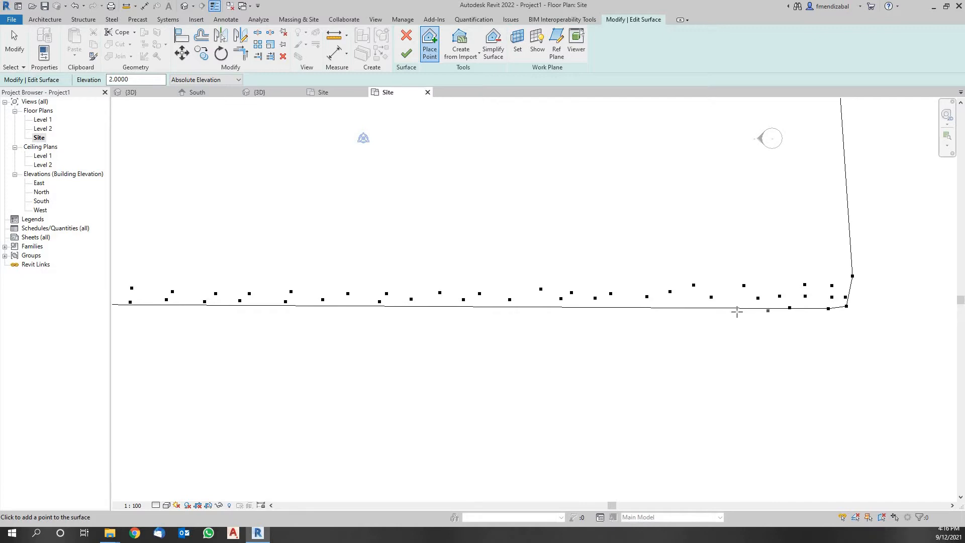
click(737, 312)
click(715, 310)
click(687, 312)
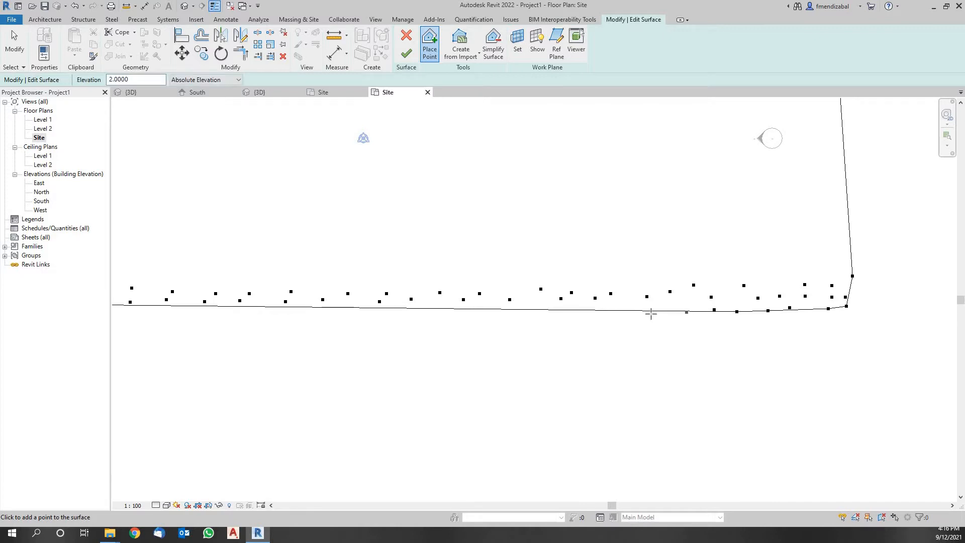
click(651, 314)
click(640, 311)
click(605, 313)
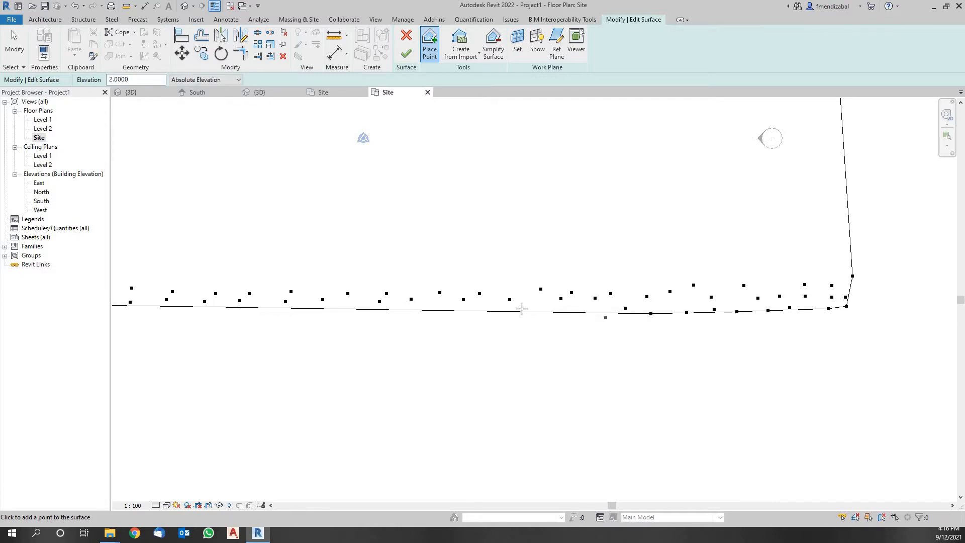
click(588, 309)
click(560, 308)
click(528, 307)
click(481, 311)
click(442, 313)
click(405, 308)
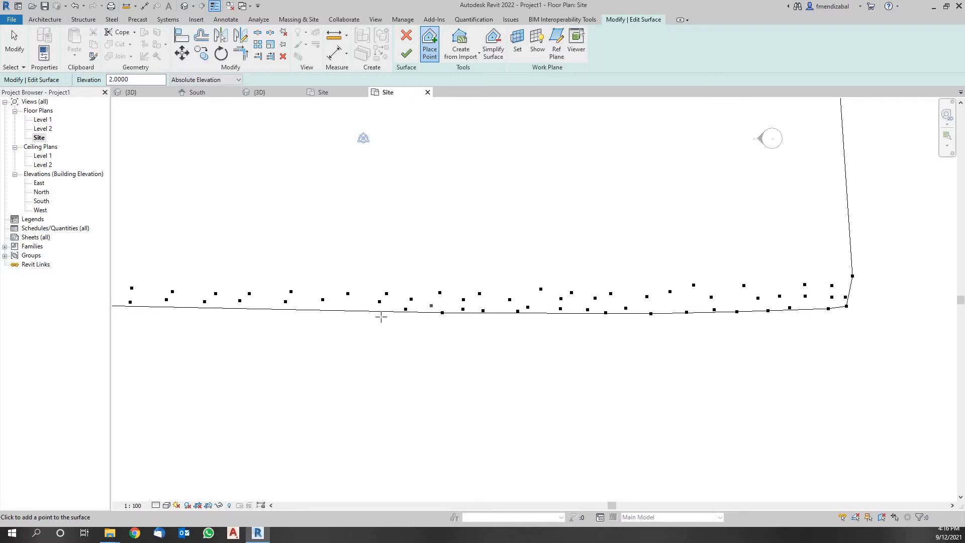
click(364, 310)
click(340, 309)
click(293, 308)
click(269, 310)
click(240, 310)
click(207, 309)
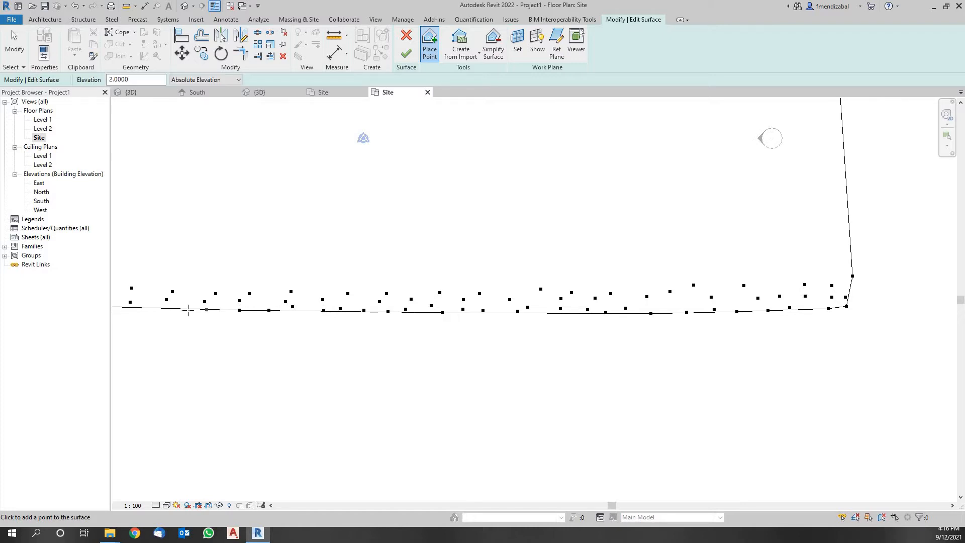
click(186, 310)
click(169, 310)
click(149, 310)
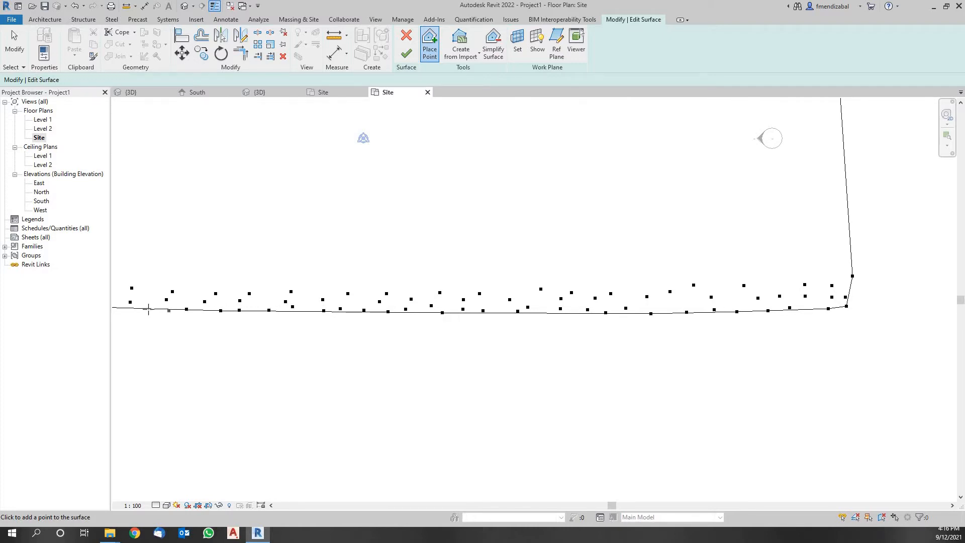
shift+scroll(549, 280, left, 5)
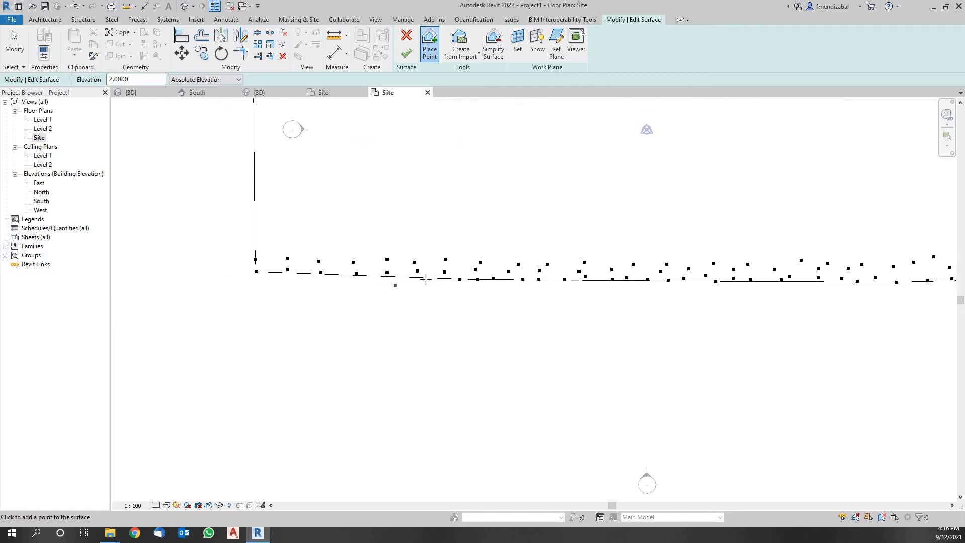
click(426, 279)
click(405, 281)
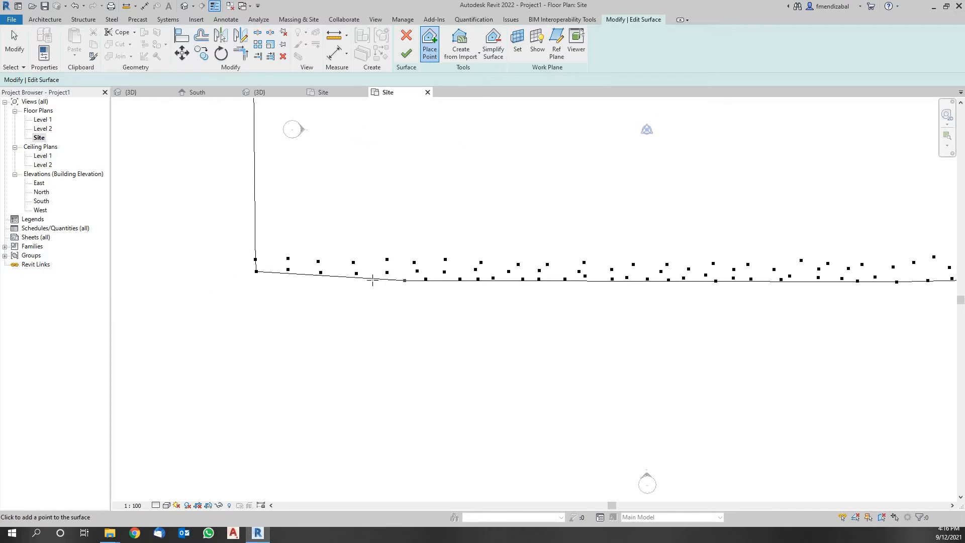
click(372, 279)
click(348, 280)
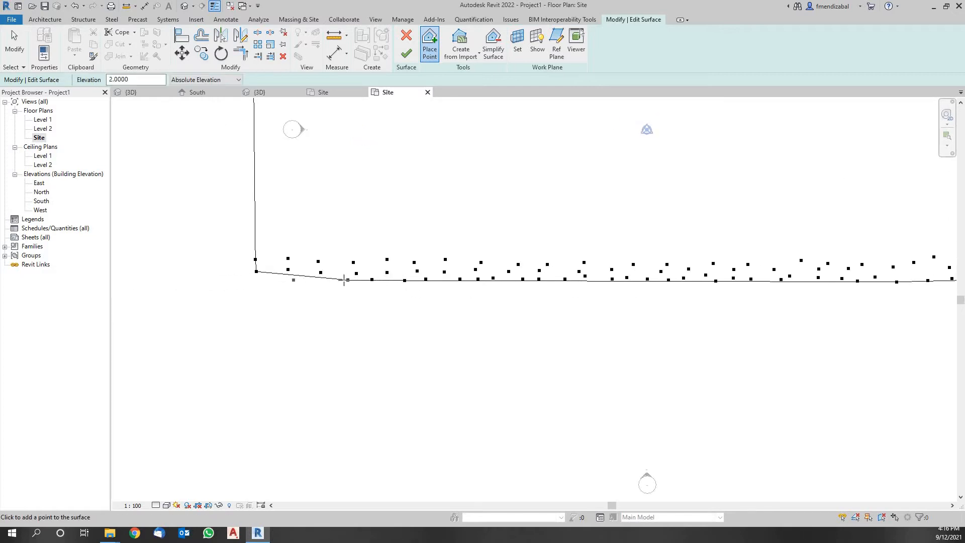
click(334, 280)
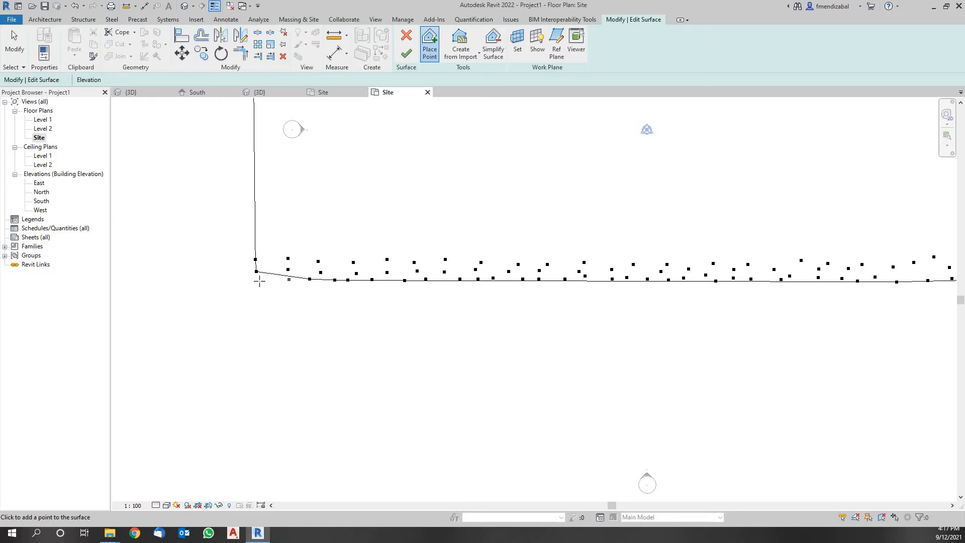
click(266, 280)
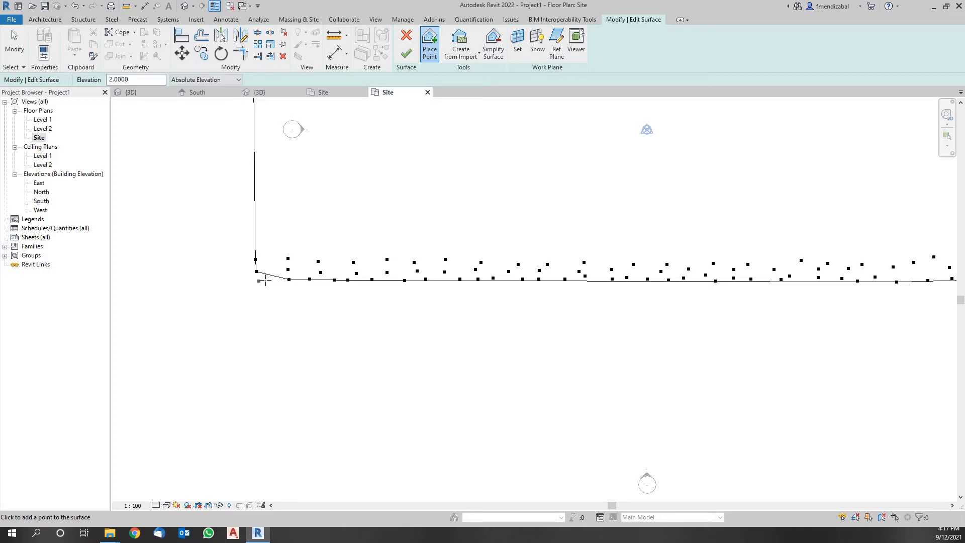
click(241, 256)
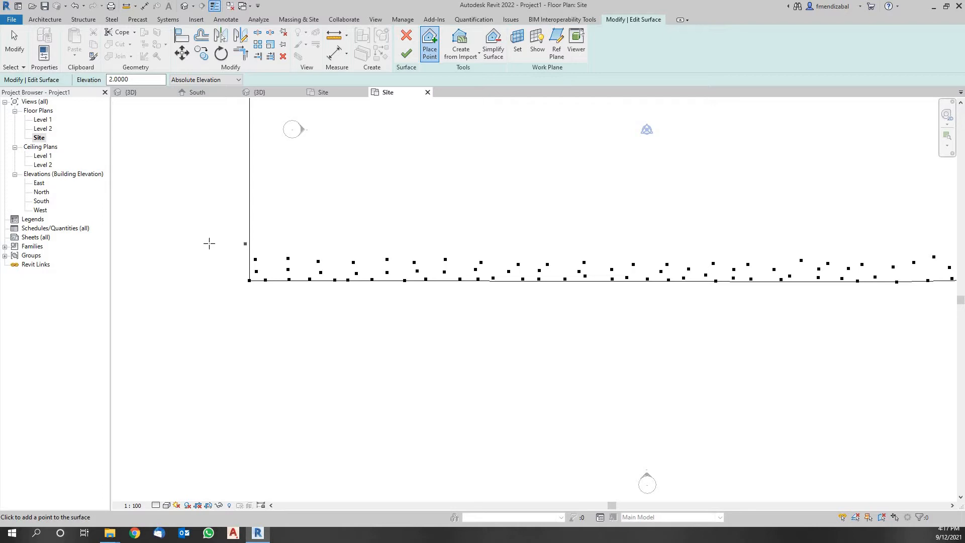
scroll(209, 244, down, 2)
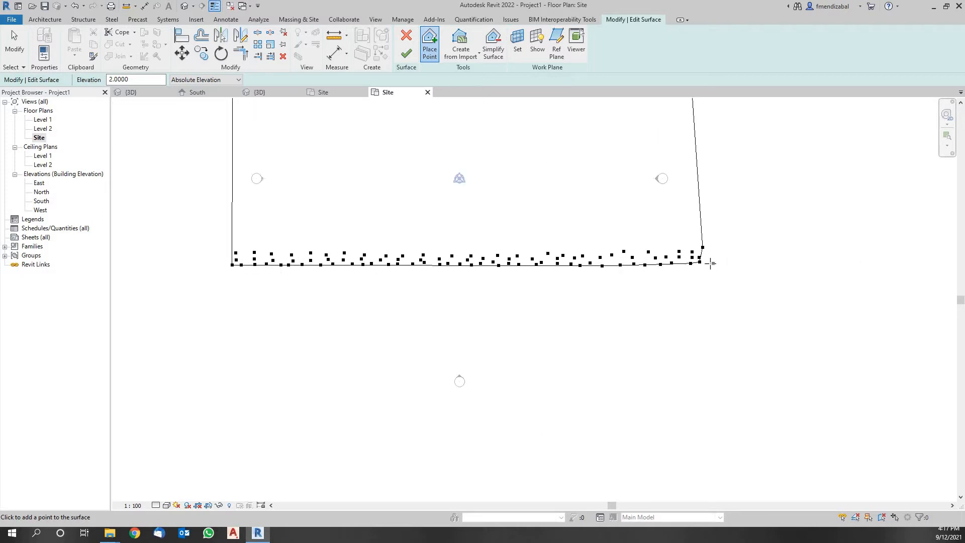
scroll(673, 249, down, 2)
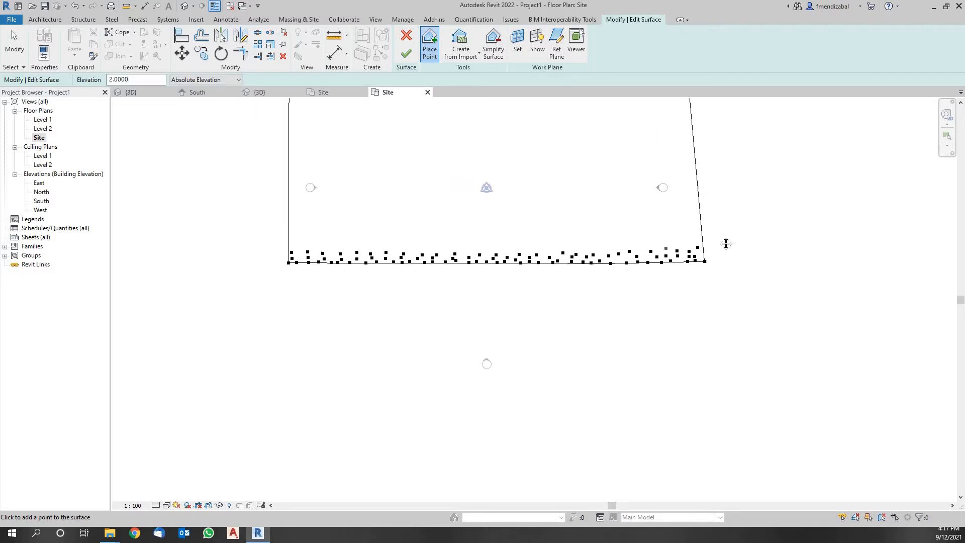
- Finish the toposurface and open the default 3D view
middle_drag(752, 184, 709, 233)
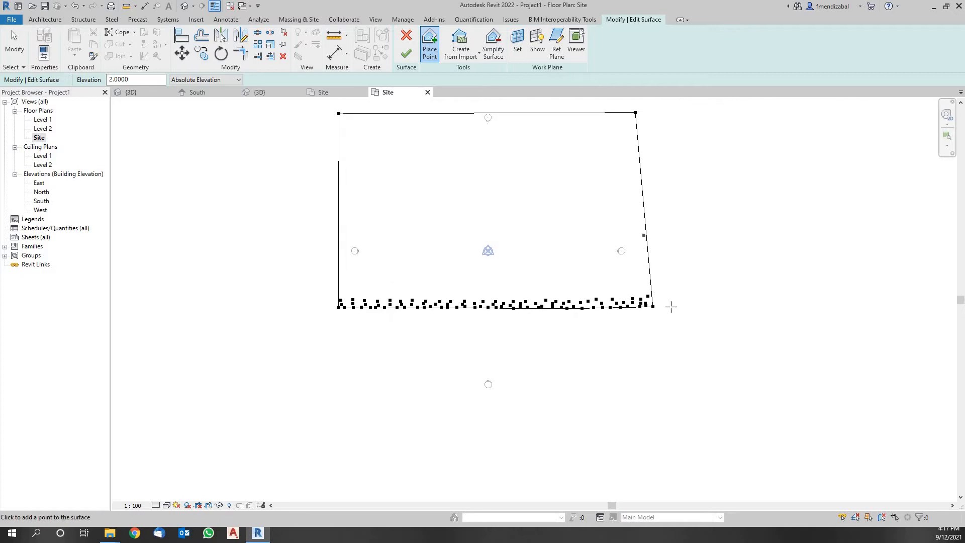
scroll(646, 306, up, 2)
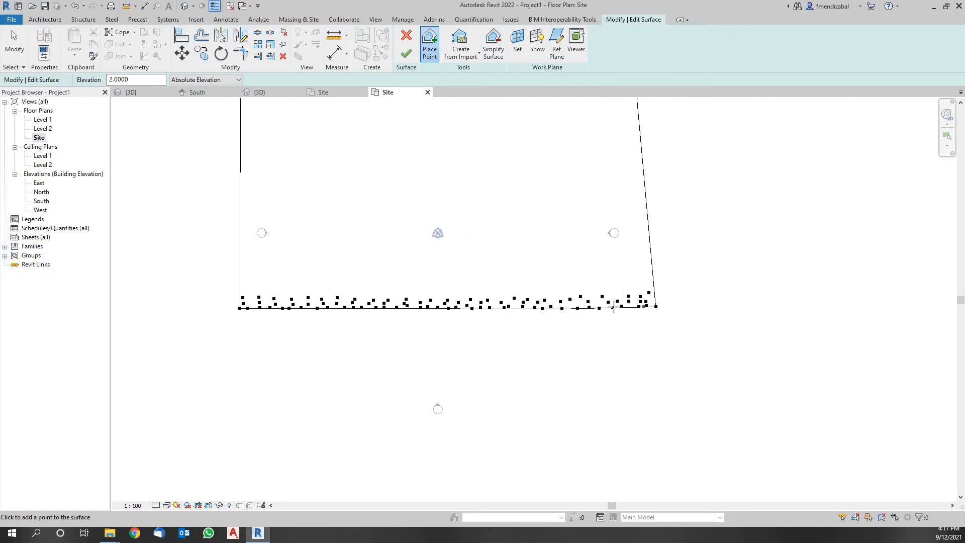
click(406, 53)
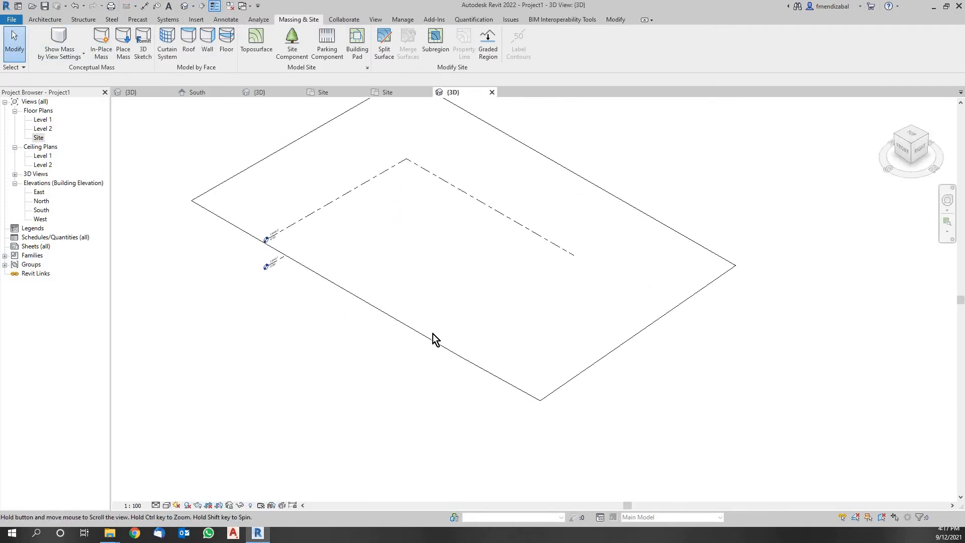
scroll(434, 333, down, 1)
- Set the 3D view's visual style to Shaded and orbit the terrain toward its front side
click(434, 333)
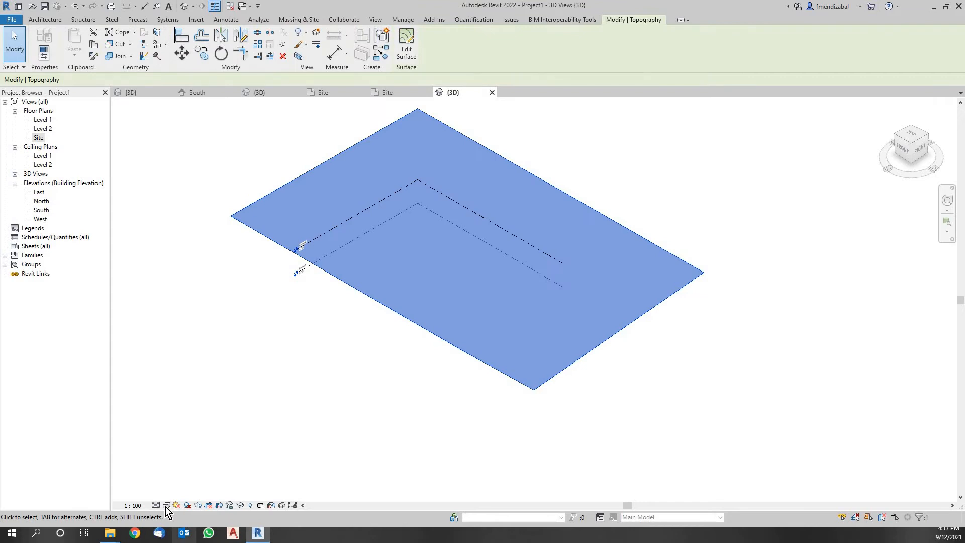
click(167, 505)
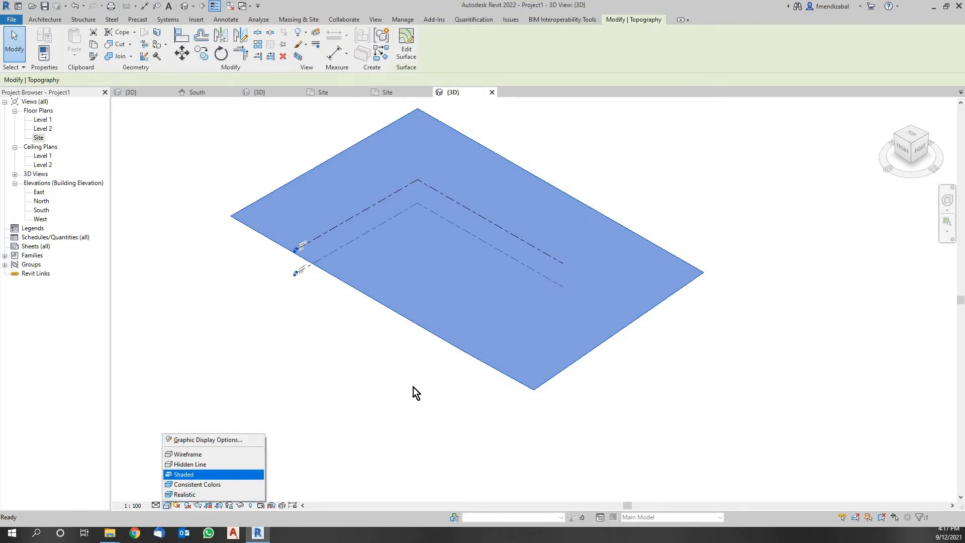
key(Escape)
click(681, 437)
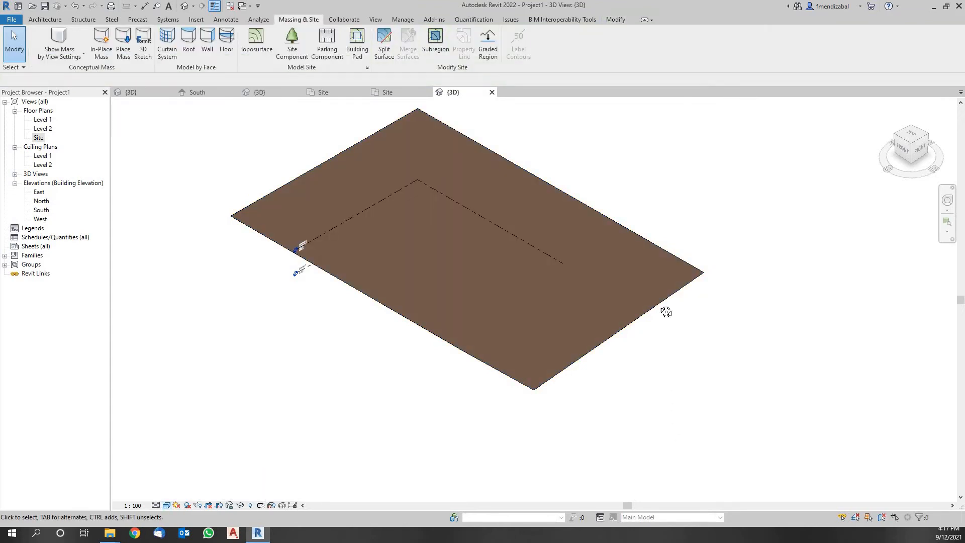
shift+middle_drag(666, 312, 370, 273)
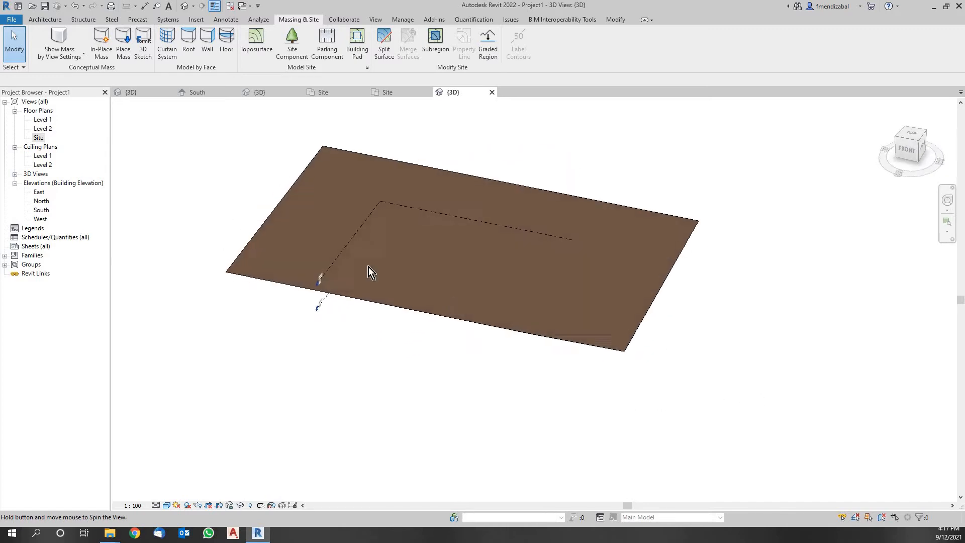
- Set the 3D view's visual style to Hidden Line and view the whole terrain outline with its levels
click(166, 505)
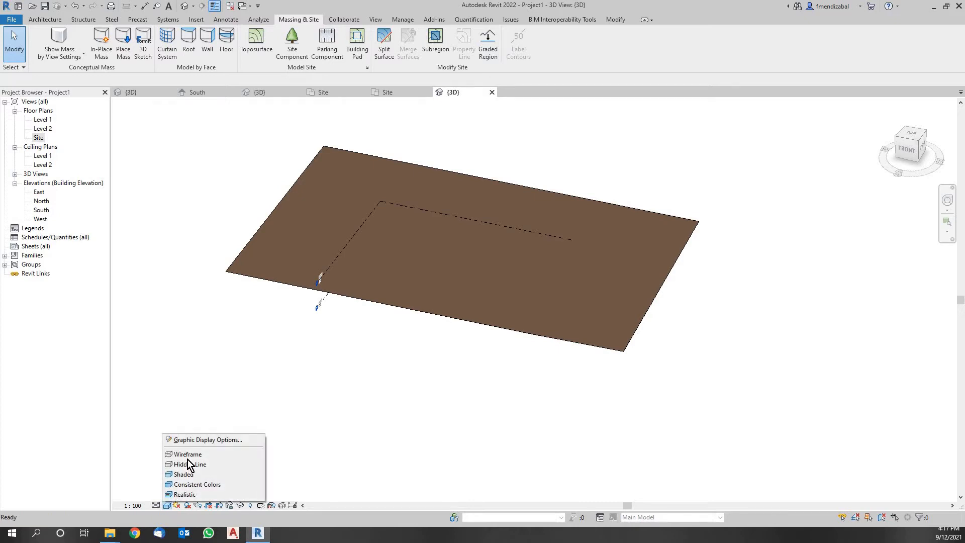
click(189, 465)
scroll(345, 329, up, 2)
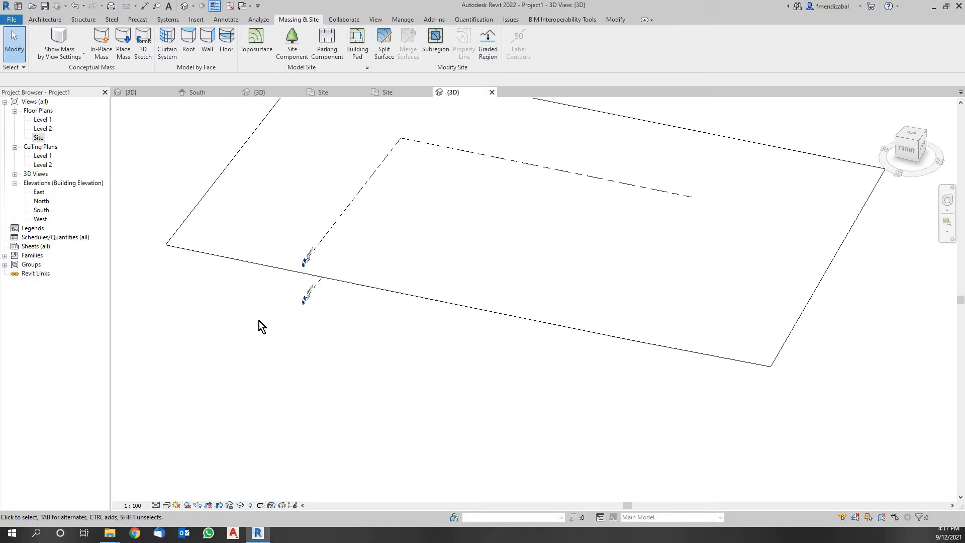
middle_drag(690, 156, 608, 238)
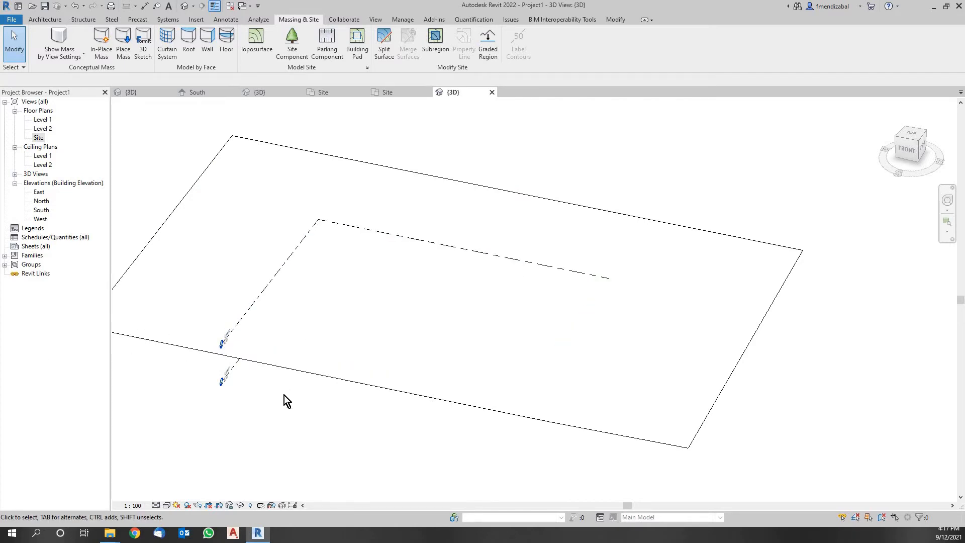
scroll(329, 324, down, 2)
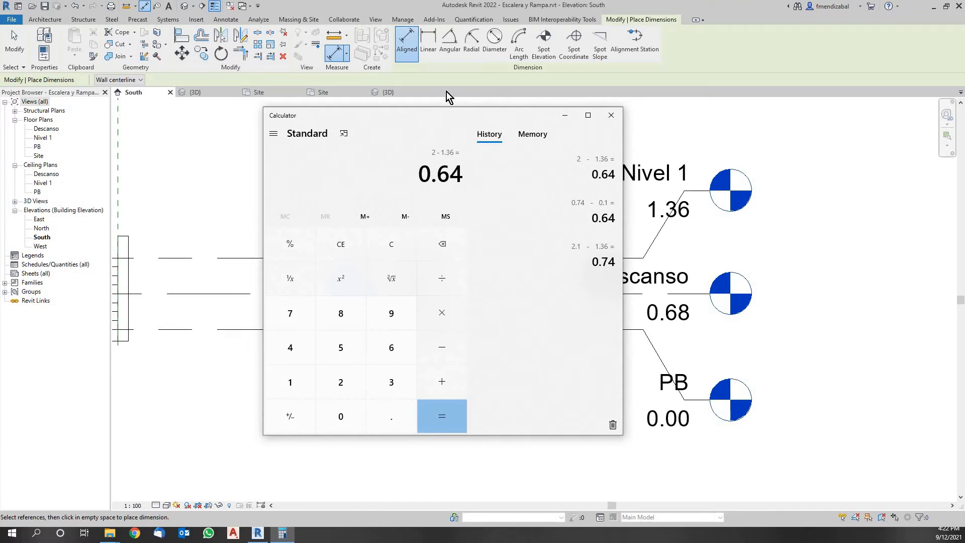
- Close the Calculator covering the South elevation of the Escalera y Rampa project
drag(345, 122, 248, 123)
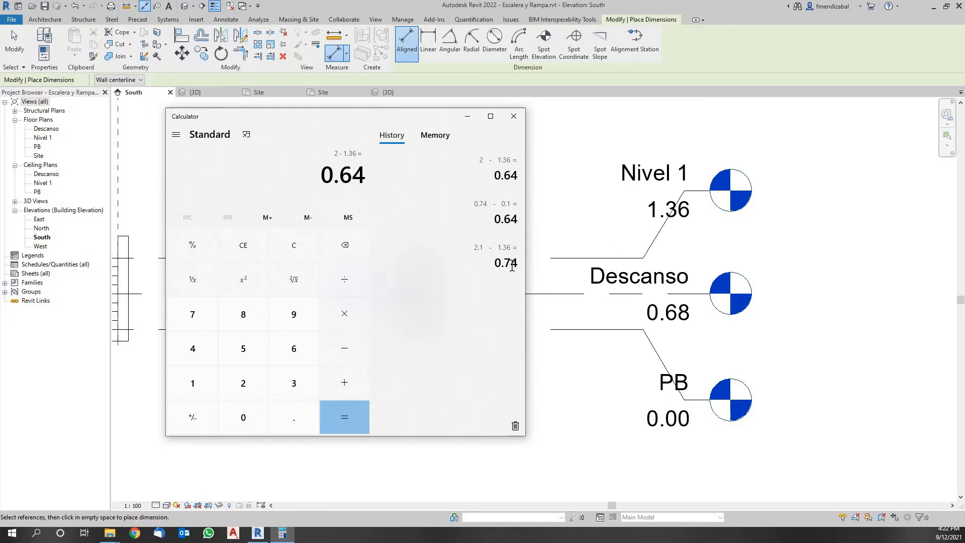
click(513, 117)
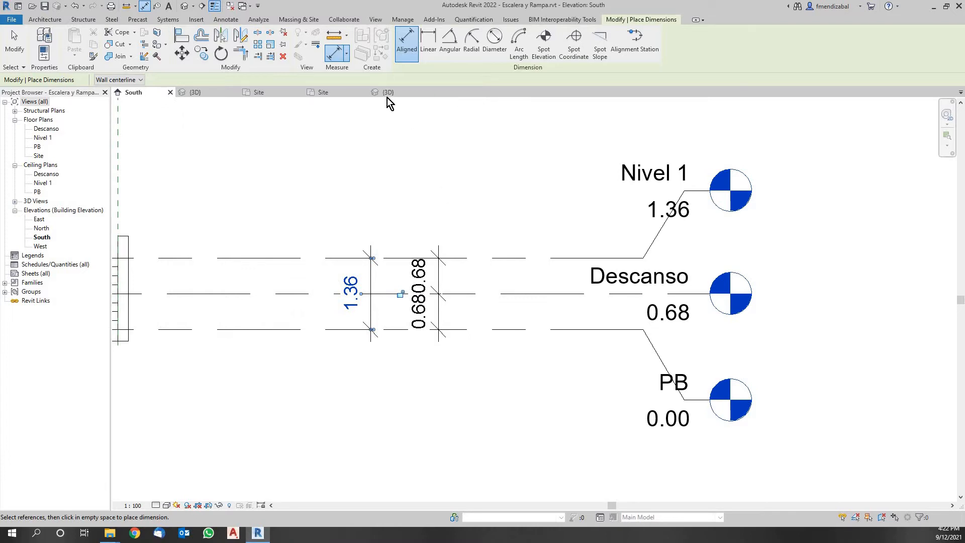
- End dimensioning in the South elevation and switch to the Site floor plan of Project1
key(Escape)
key(Escape)
click(332, 93)
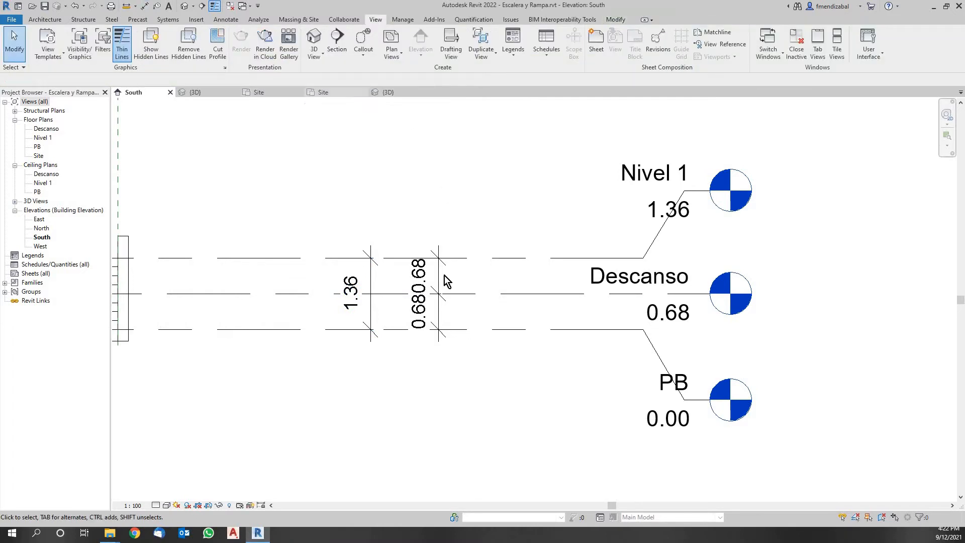
scroll(397, 356, down, 2)
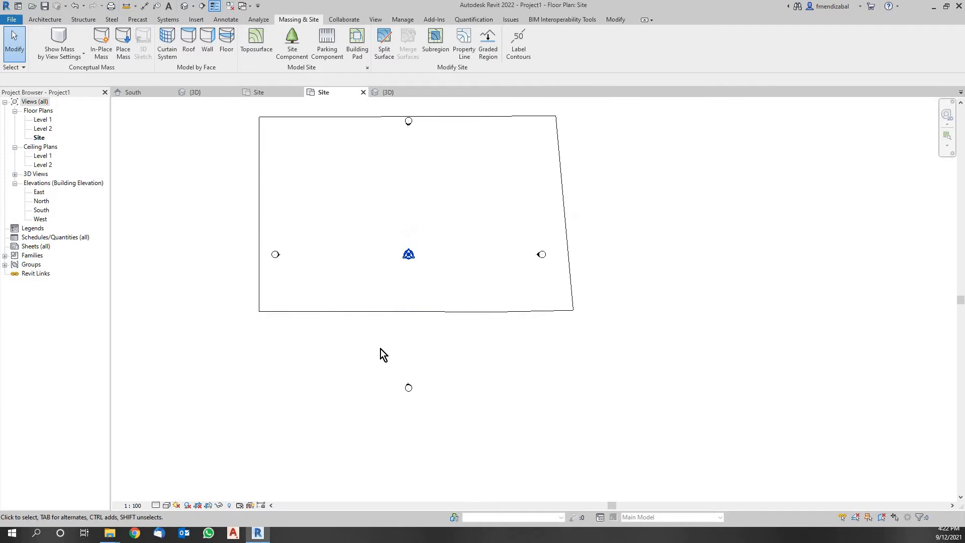
scroll(382, 355, up, 1)
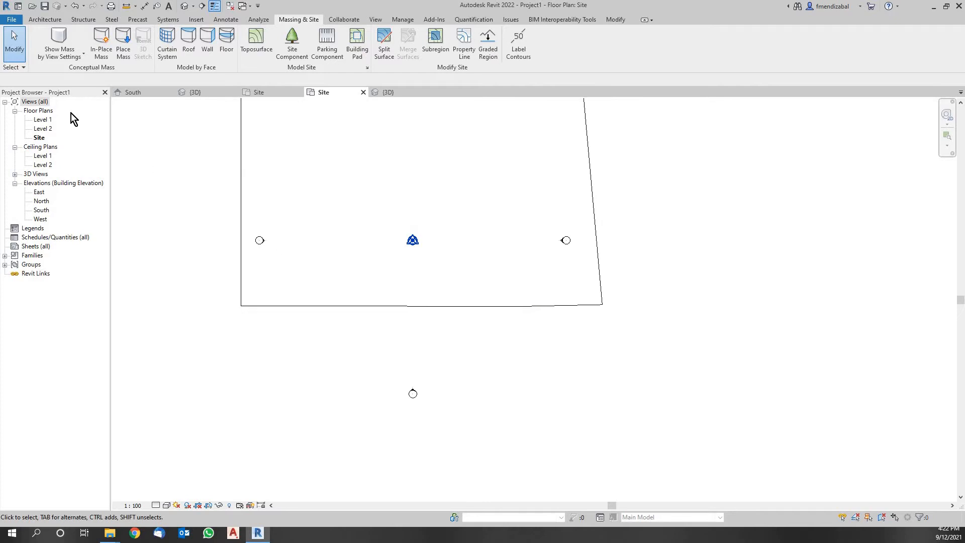
- Start a new toposurface and place points at absolute elevation 0.64 along the existing terrain's lower edge, from its lower-left corner to mid-length
click(259, 48)
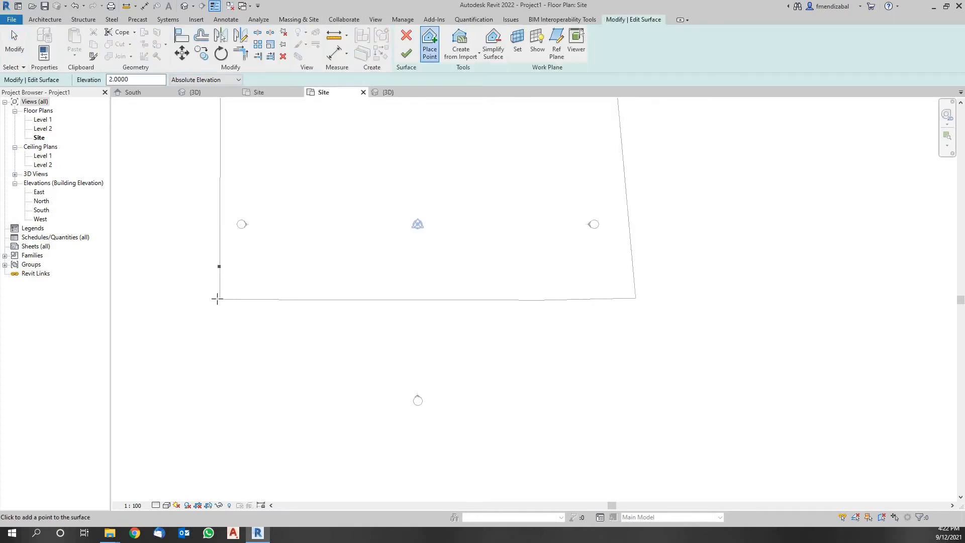
scroll(217, 300, up, 3)
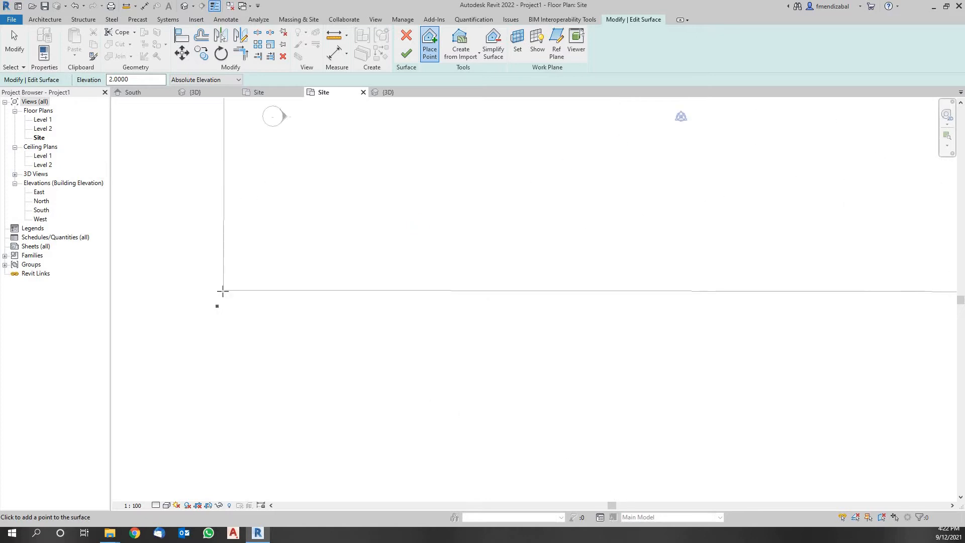
click(132, 79)
key(ctrl+a)
text(0.)
click(508, 188)
click(243, 290)
click(392, 289)
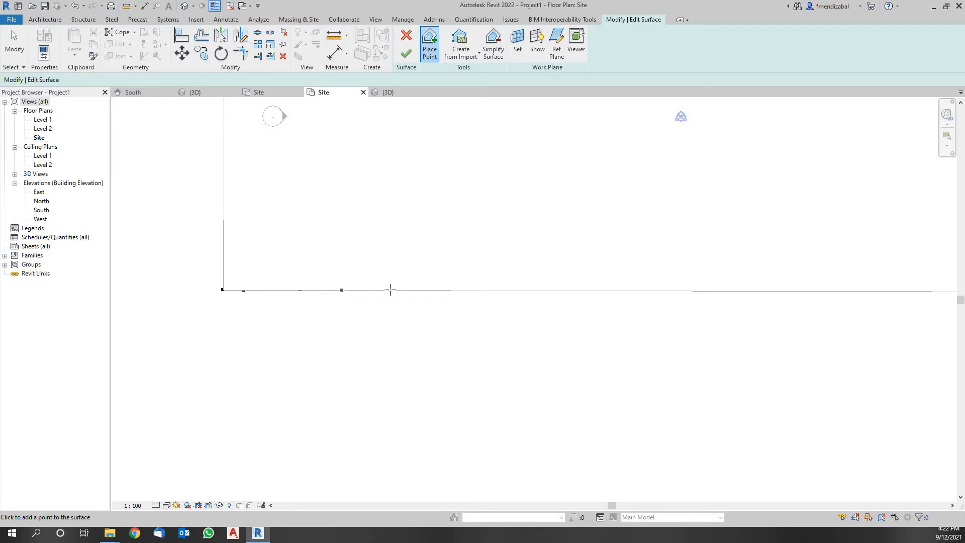
click(167, 505)
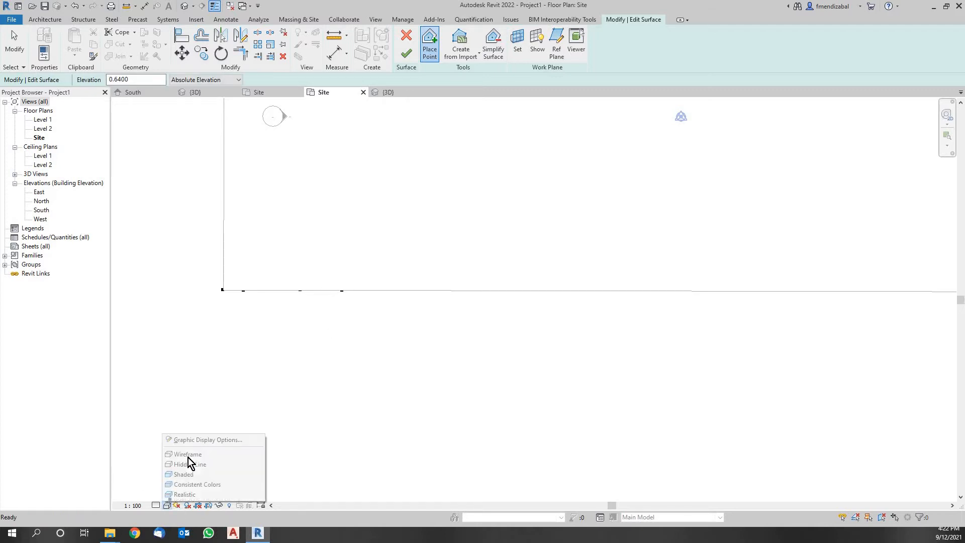
click(377, 288)
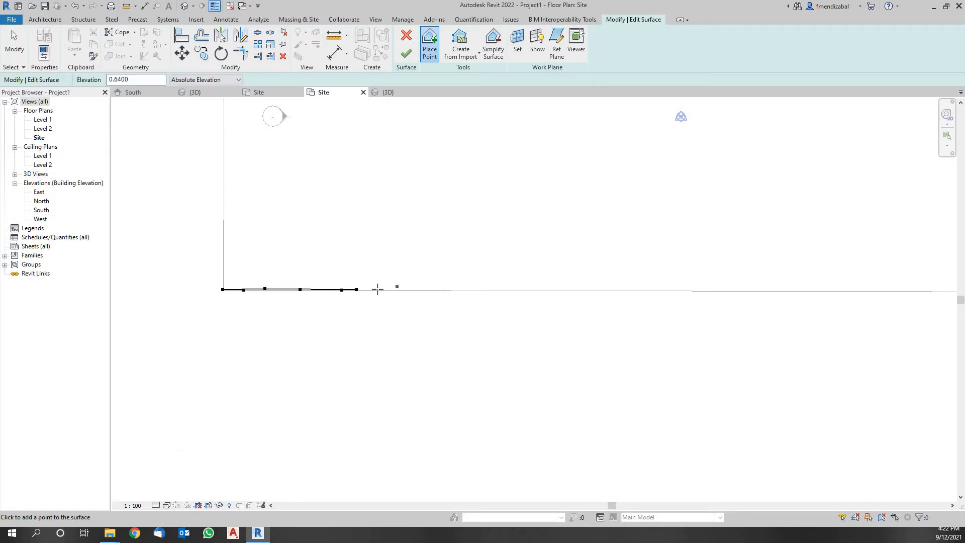
click(397, 294)
click(428, 290)
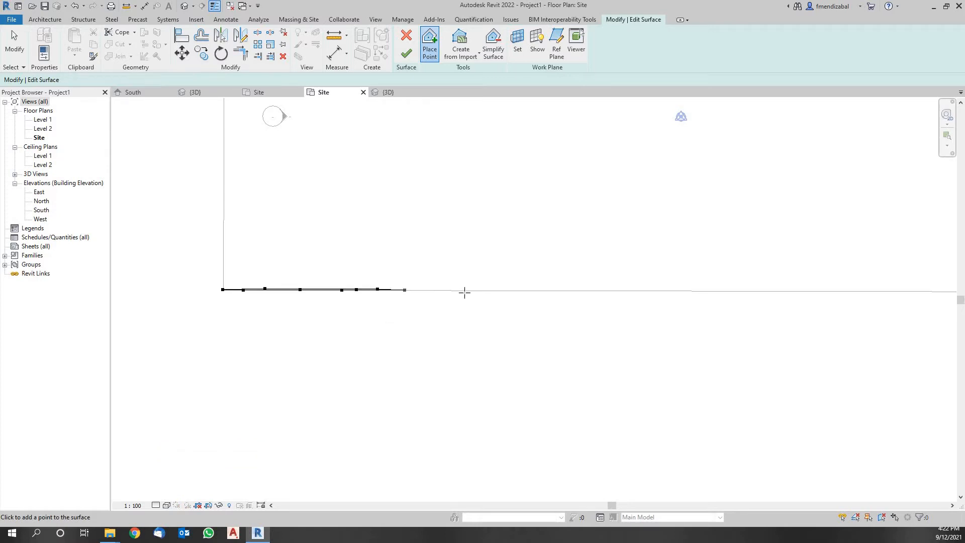
click(506, 290)
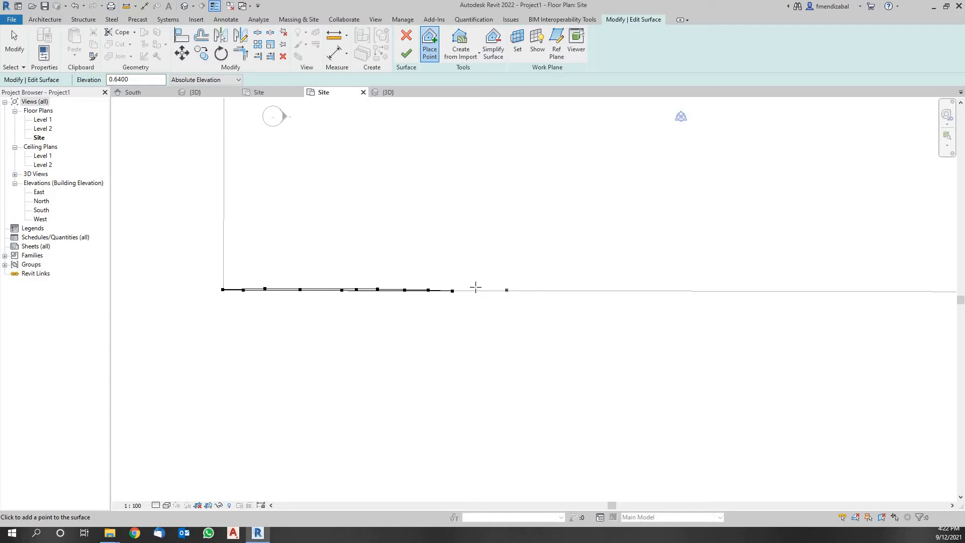
click(505, 288)
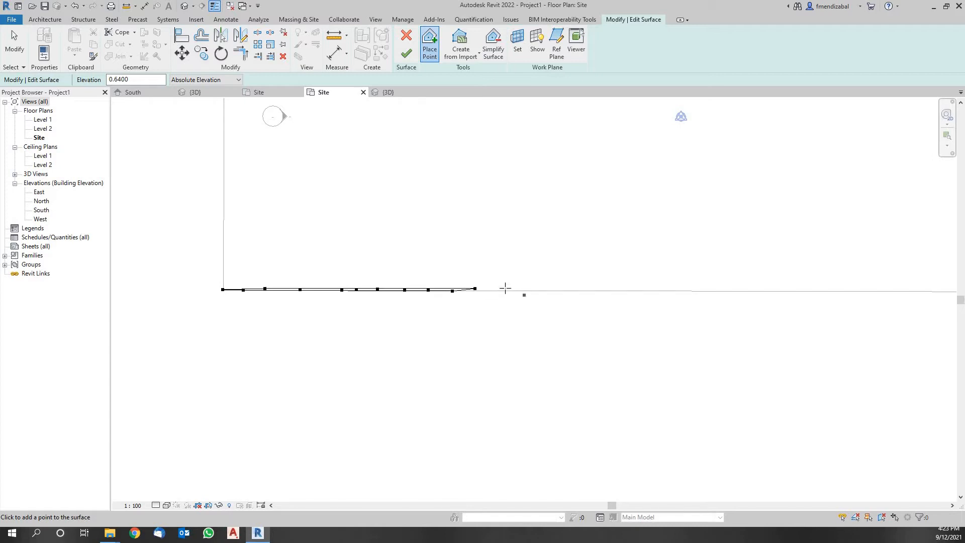
click(531, 291)
click(581, 289)
click(595, 288)
click(662, 290)
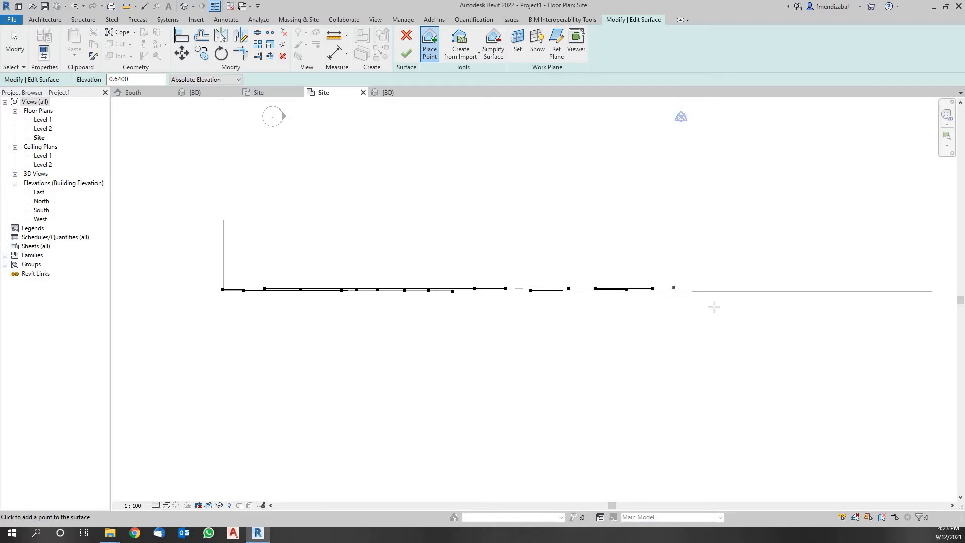
- Extend the row of 0.64 elevation points along the rest of the terrain's lower edge to its lower-right corner
middle_drag(744, 316, 444, 323)
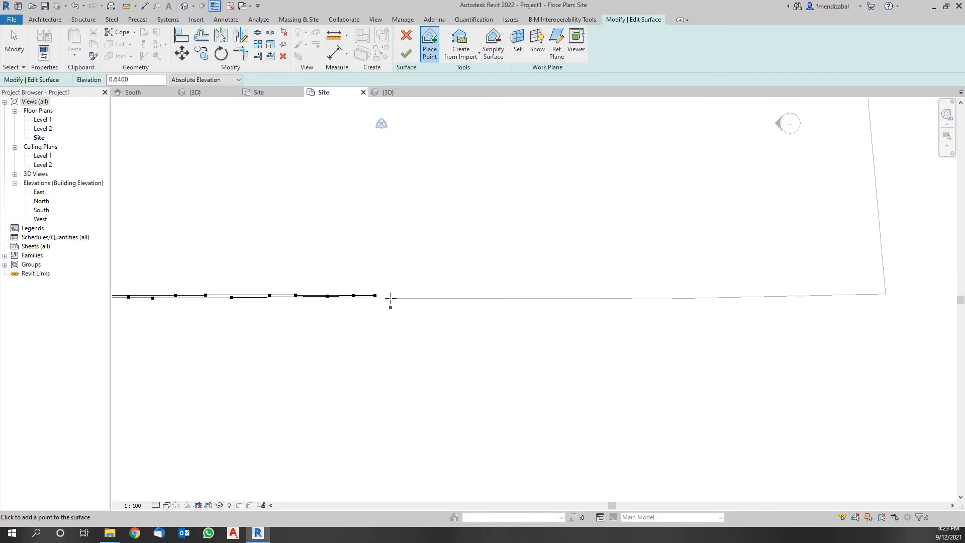
click(421, 298)
click(440, 298)
click(472, 298)
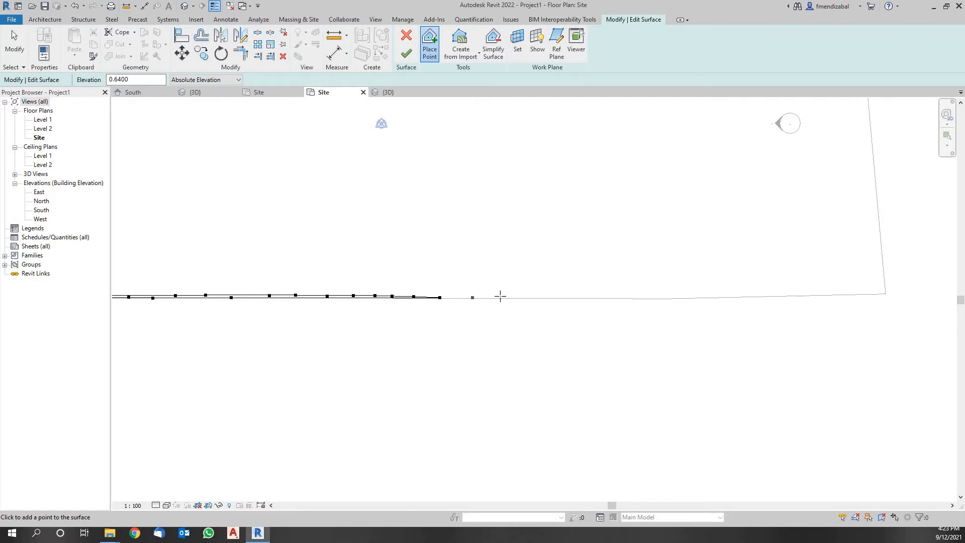
click(501, 297)
click(525, 298)
click(614, 303)
click(585, 296)
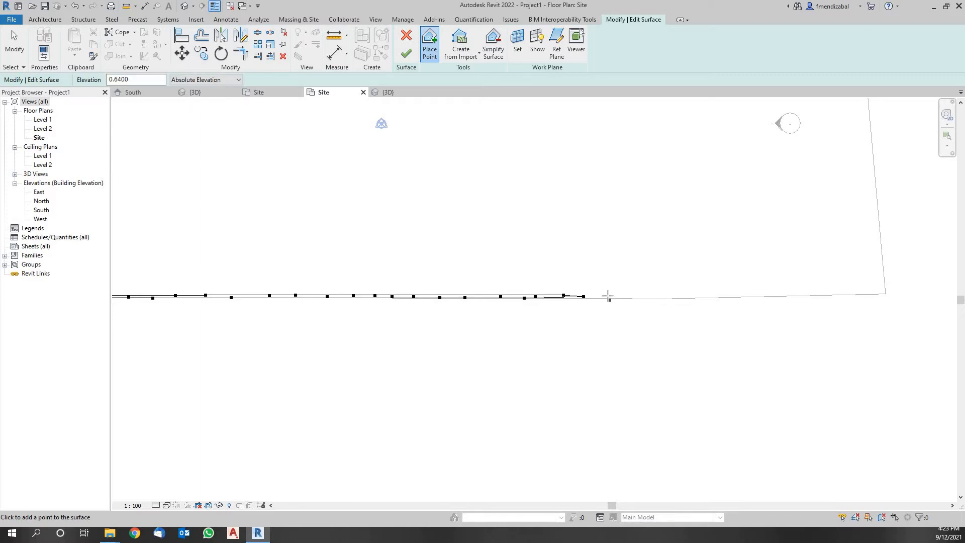
click(608, 297)
click(673, 296)
click(744, 294)
click(767, 293)
click(815, 291)
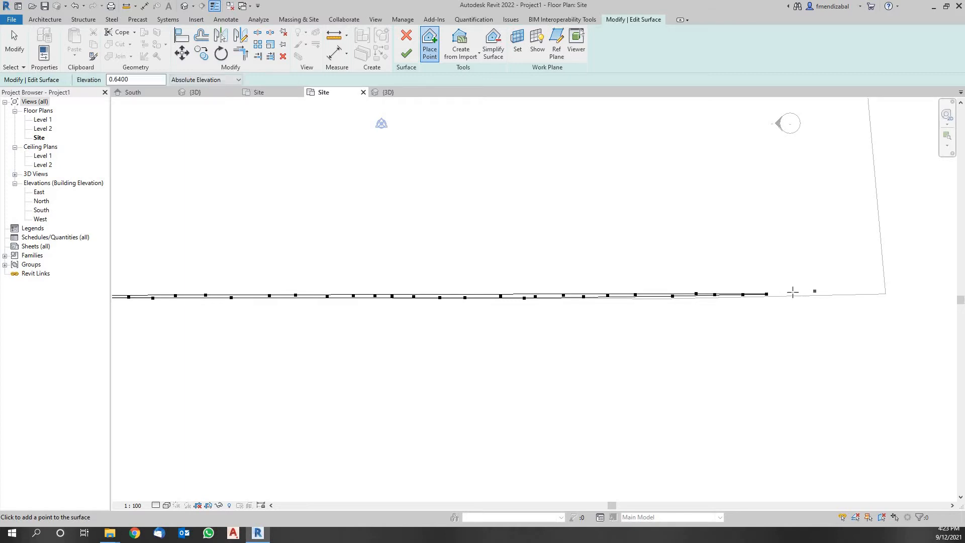
click(793, 292)
click(817, 292)
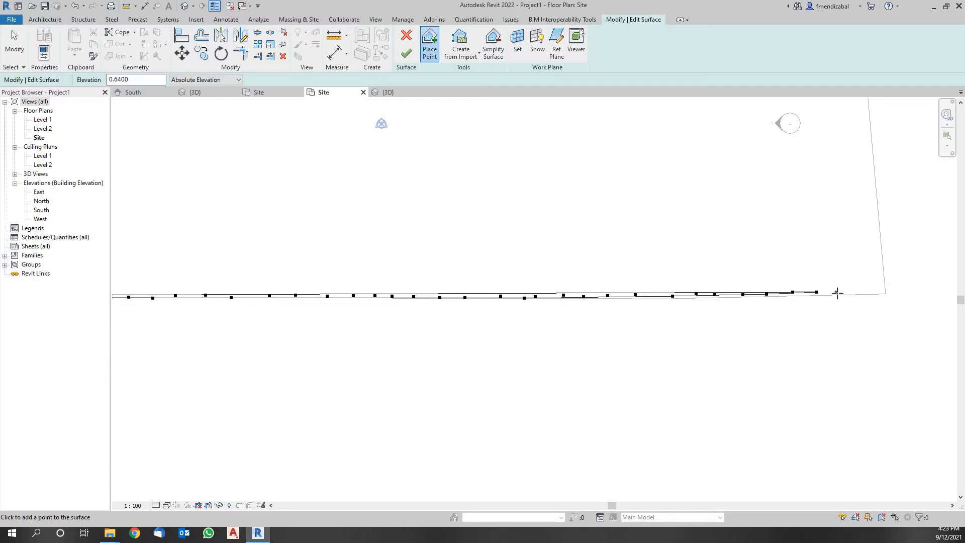
click(857, 292)
click(868, 291)
- Place a second row of 0.64 points just below the first, from the terrain's lower-right corner back to mid-length
click(875, 301)
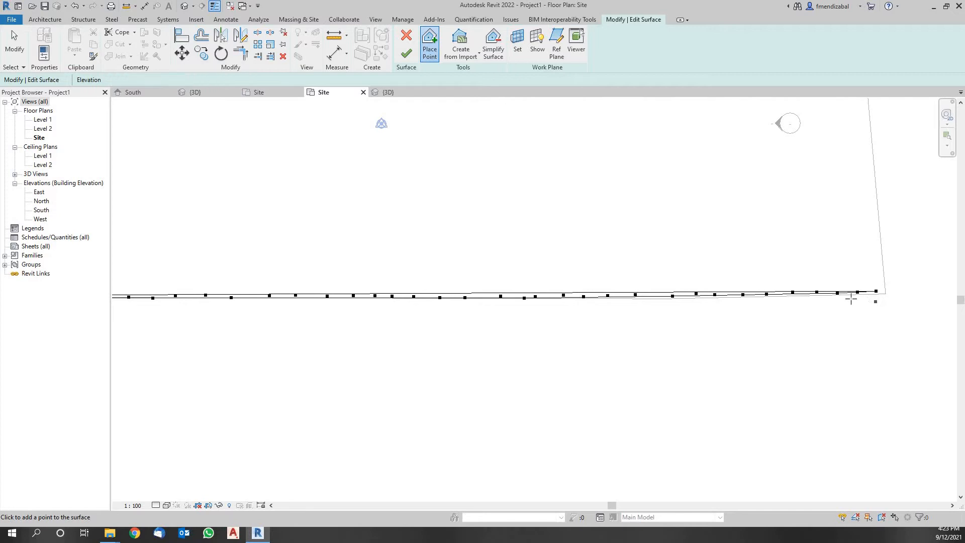
click(850, 299)
click(792, 304)
click(742, 304)
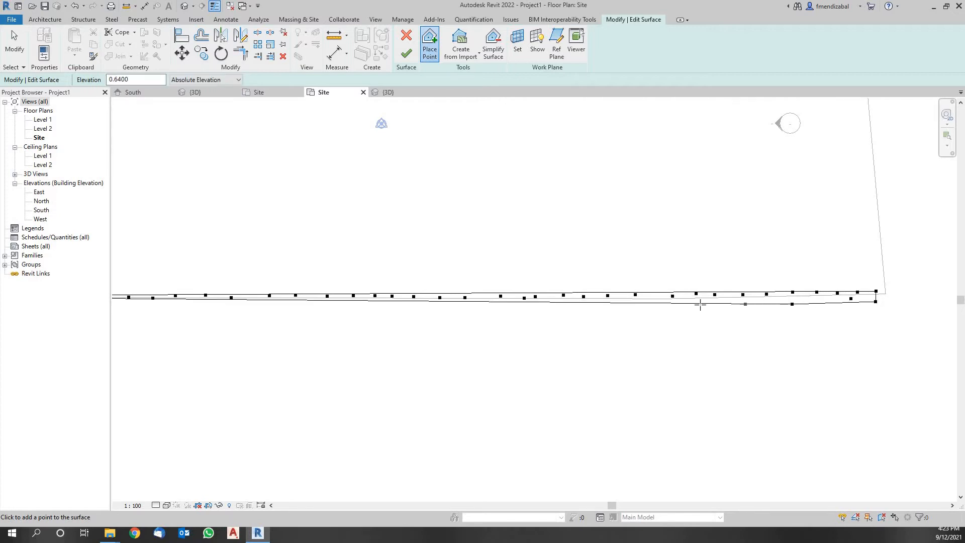
click(701, 305)
click(658, 307)
click(596, 305)
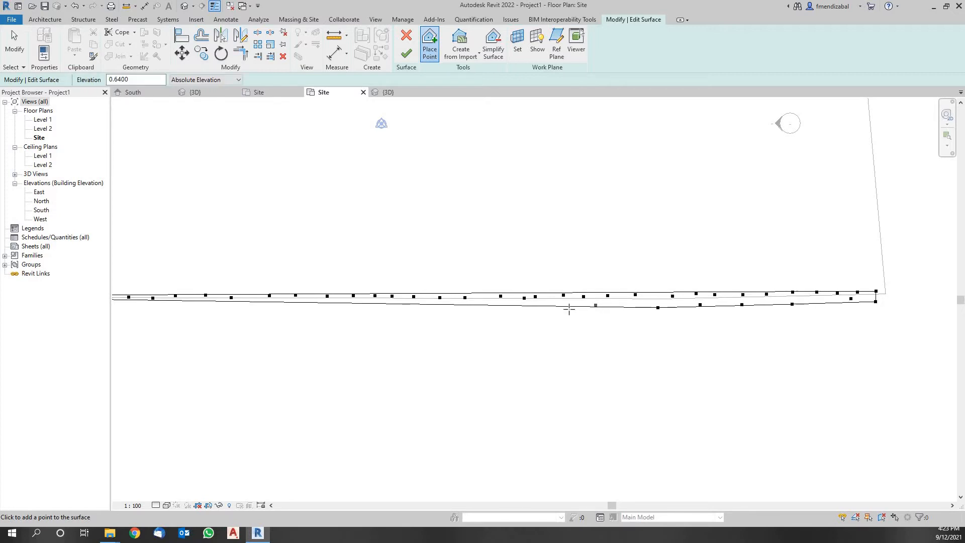
click(568, 309)
click(584, 308)
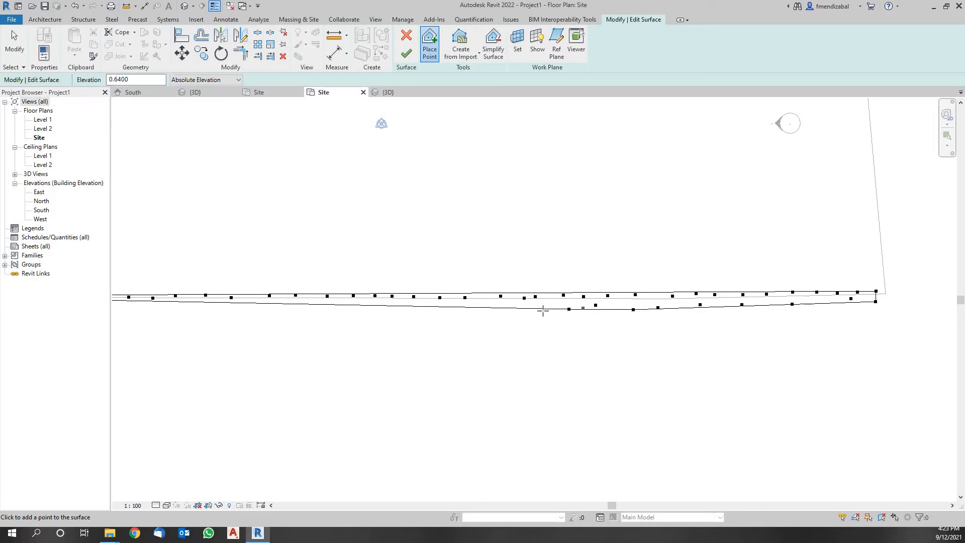
click(519, 312)
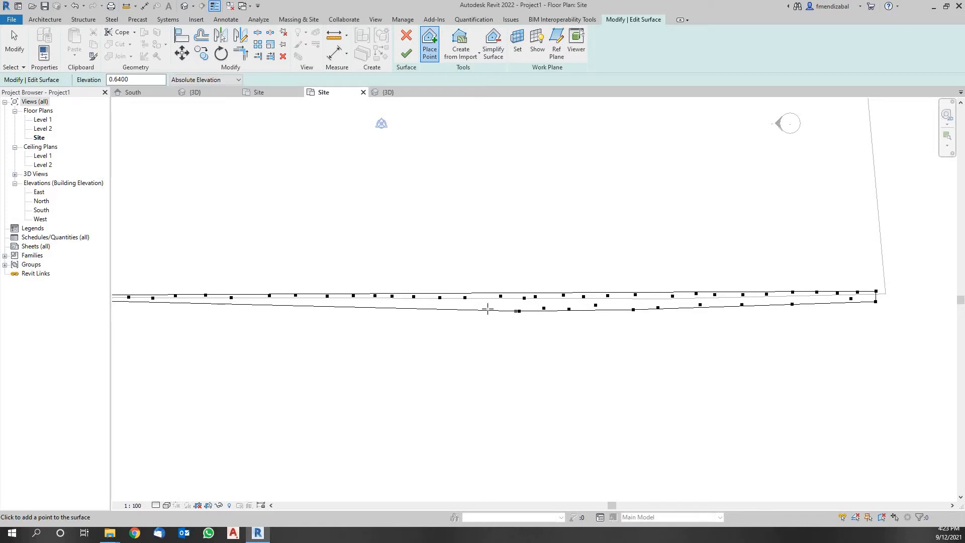
click(405, 310)
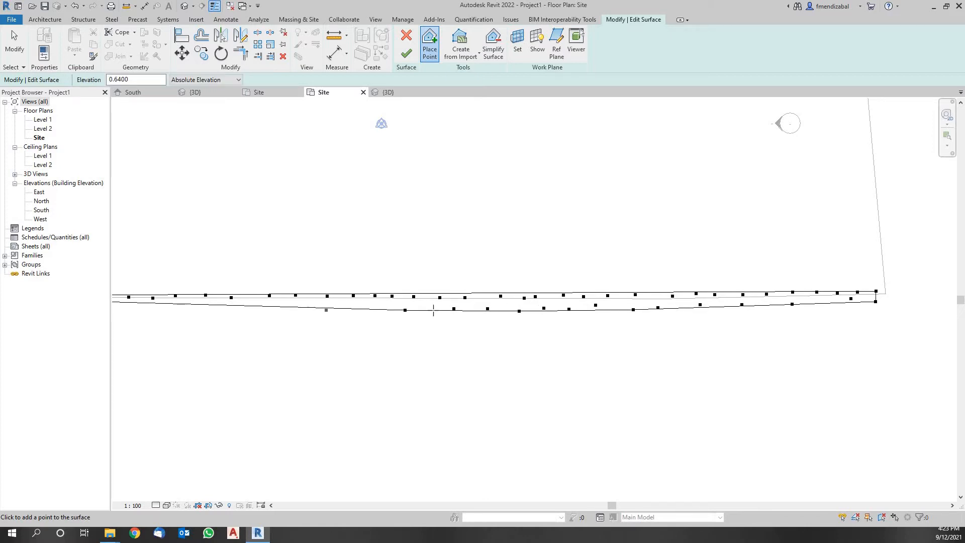
click(348, 309)
click(386, 309)
- Complete the second row of 0.64 elevation points from mid-length to below the terrain's lower-left corner
middle_drag(382, 314, 662, 320)
middle_drag(598, 292, 599, 293)
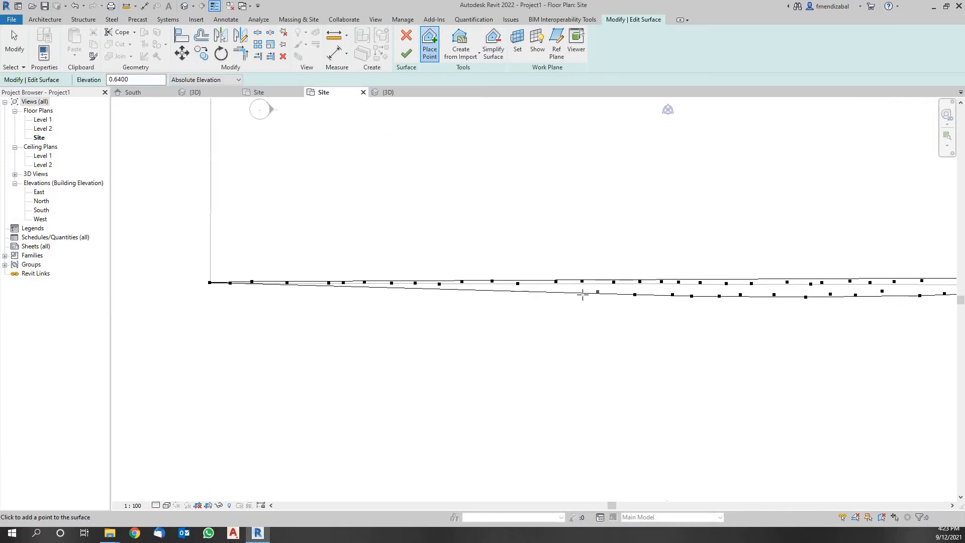
click(555, 292)
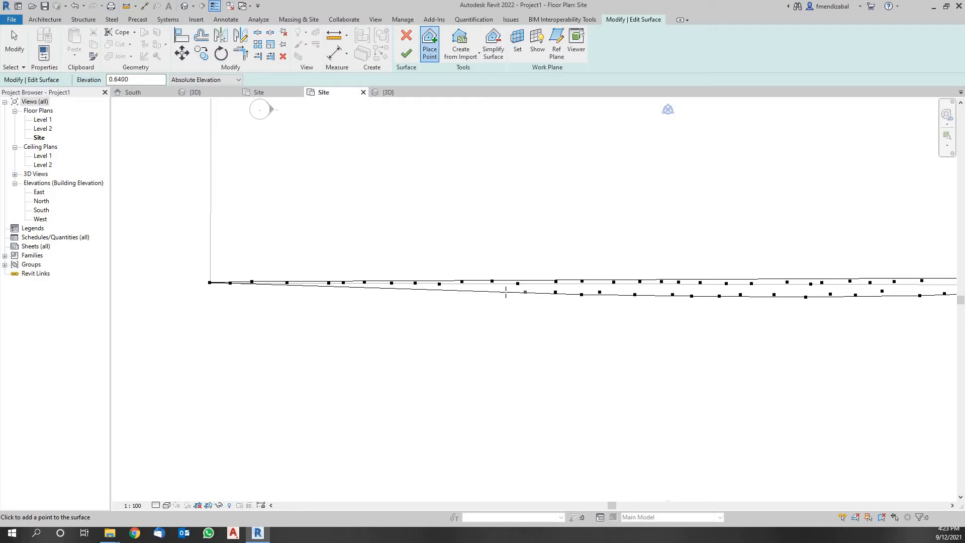
click(506, 292)
click(459, 292)
click(382, 292)
click(363, 290)
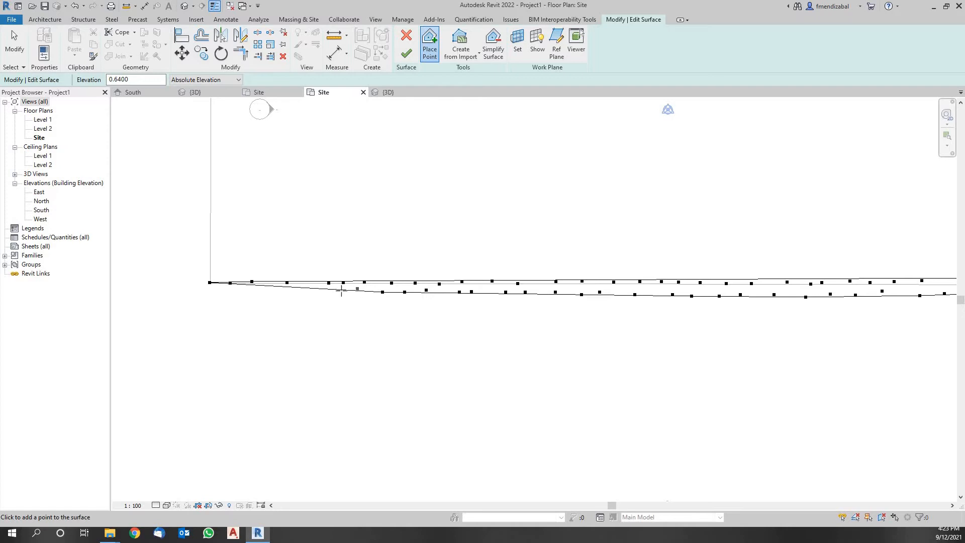
click(324, 291)
click(309, 289)
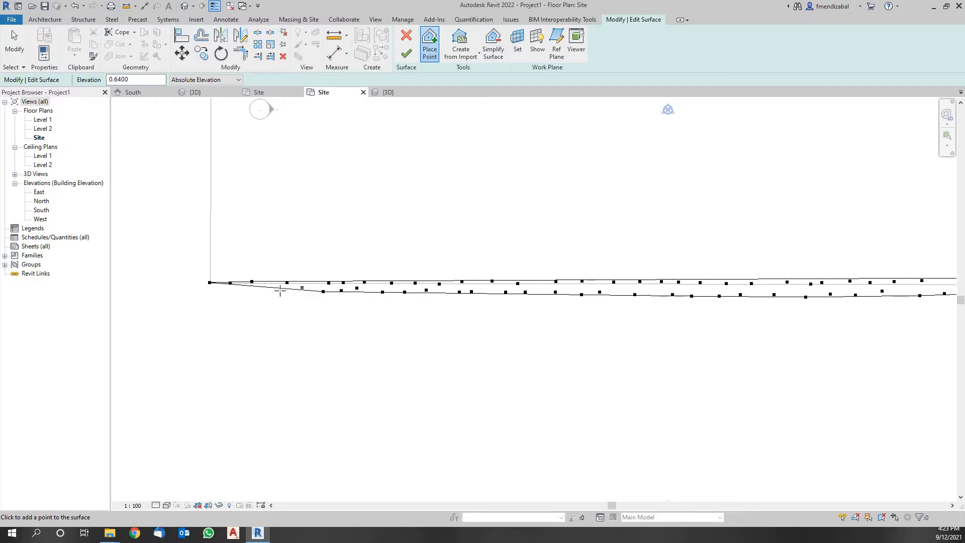
click(260, 291)
click(240, 292)
click(224, 292)
click(219, 292)
click(214, 292)
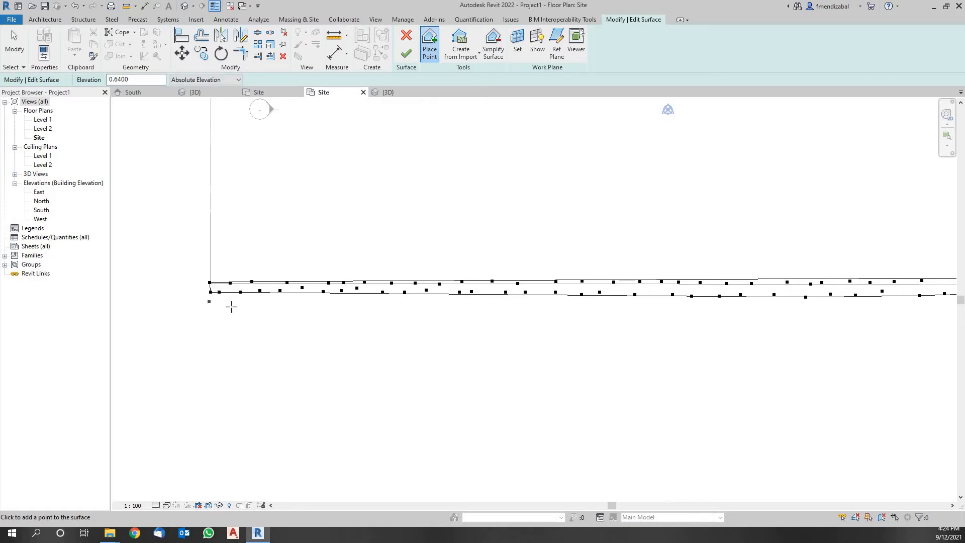
- Place a third row of 0.64 elevation points below the second, from the lower-left corner past mid-length
click(231, 306)
click(272, 301)
click(302, 300)
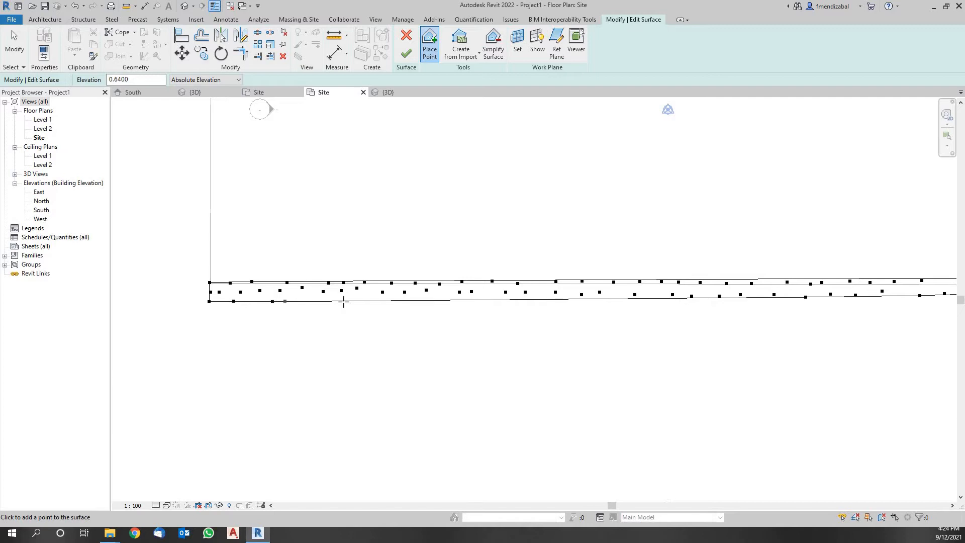
click(344, 301)
click(433, 302)
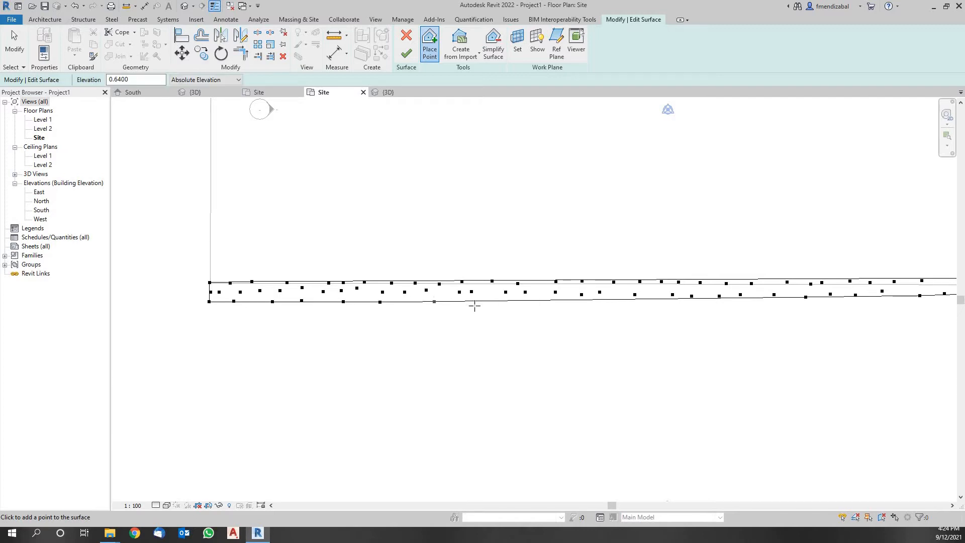
click(496, 305)
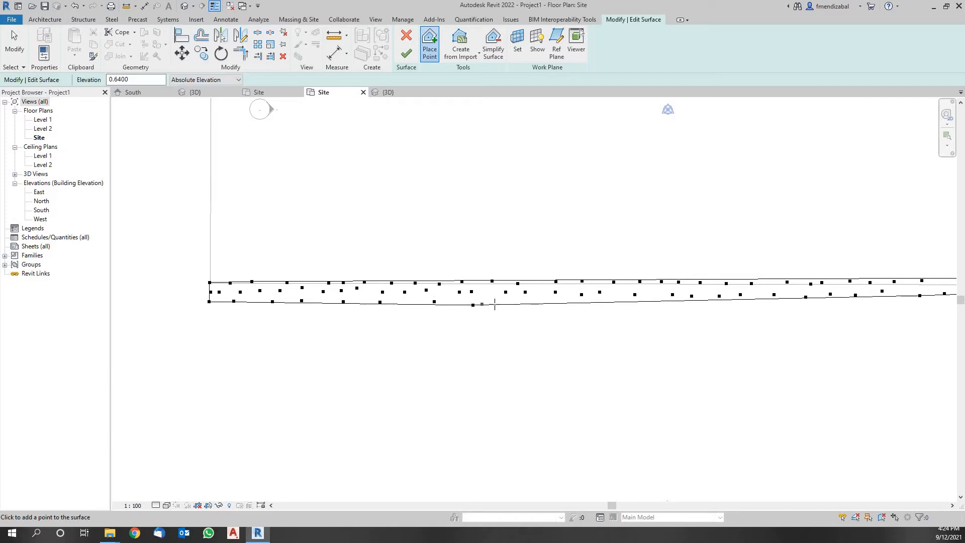
click(595, 304)
click(627, 304)
click(637, 304)
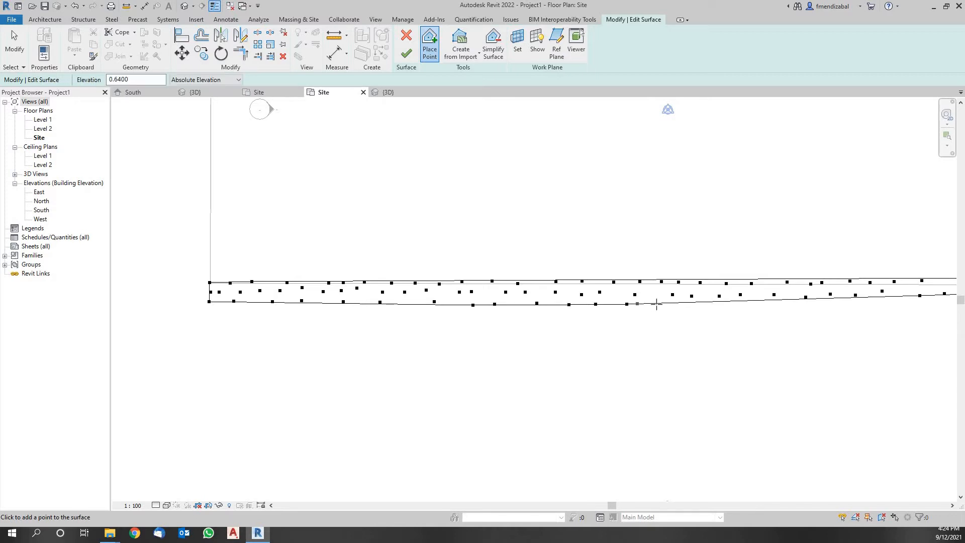
click(694, 304)
click(719, 306)
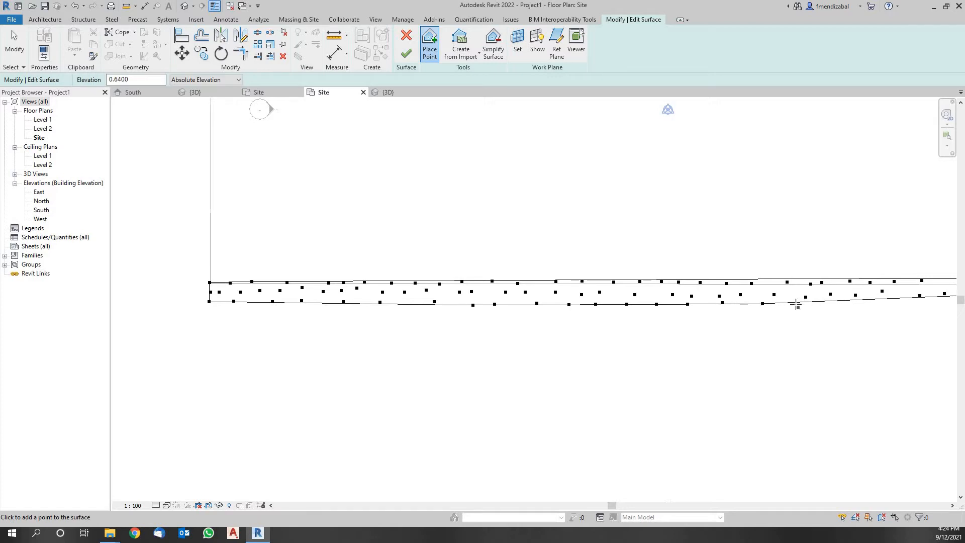
click(796, 304)
- Continue the third row of 0.64 elevation points along the rest of the strip to its lower-right end
middle_drag(693, 258, 276, 201)
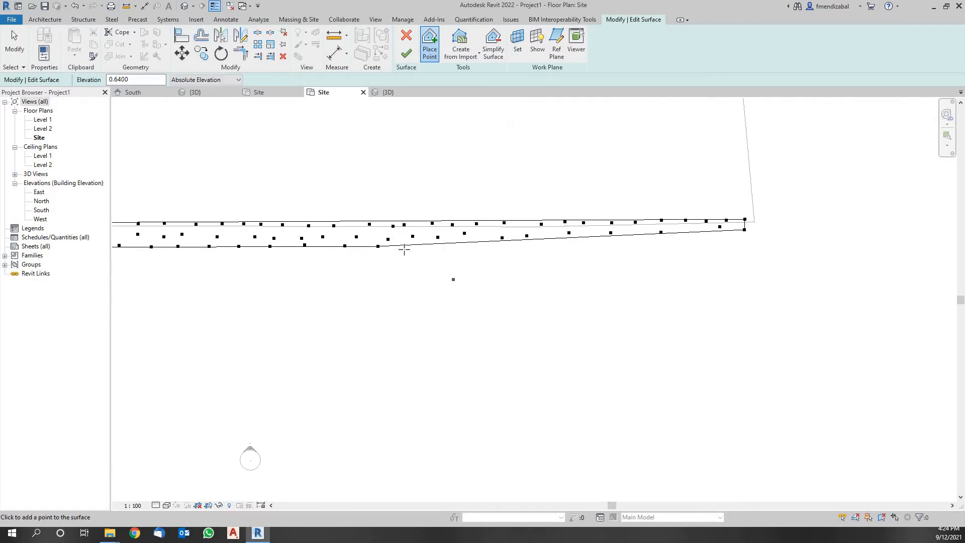
click(435, 248)
click(467, 248)
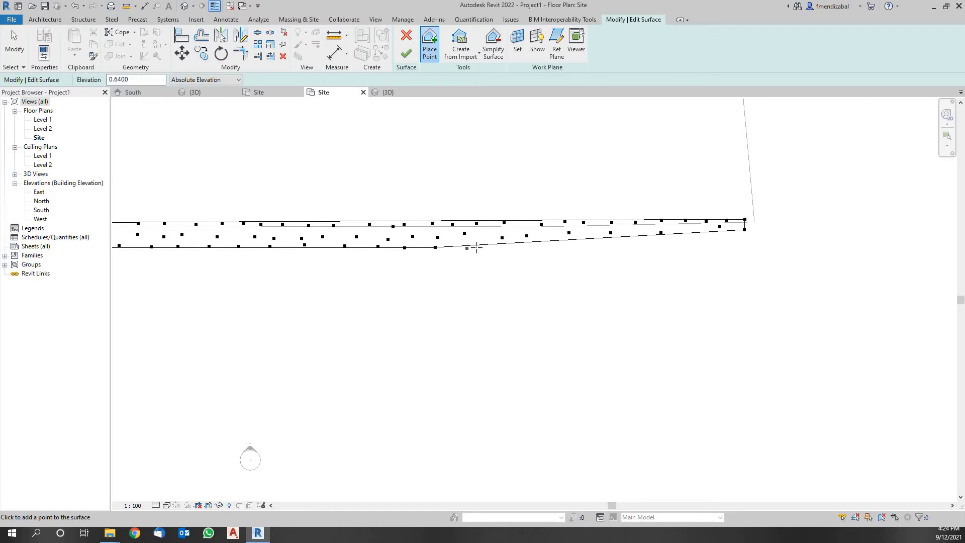
click(491, 245)
click(511, 247)
click(543, 248)
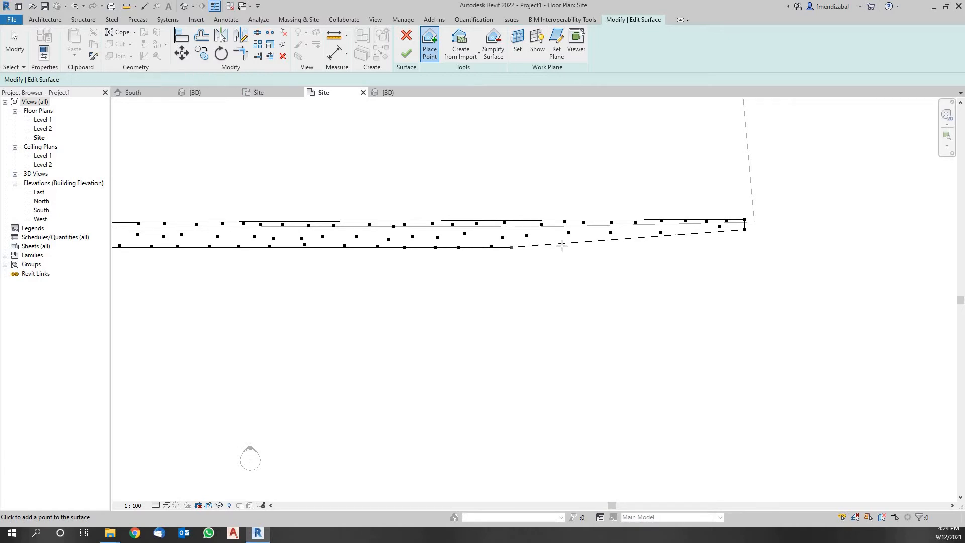
click(565, 245)
click(583, 245)
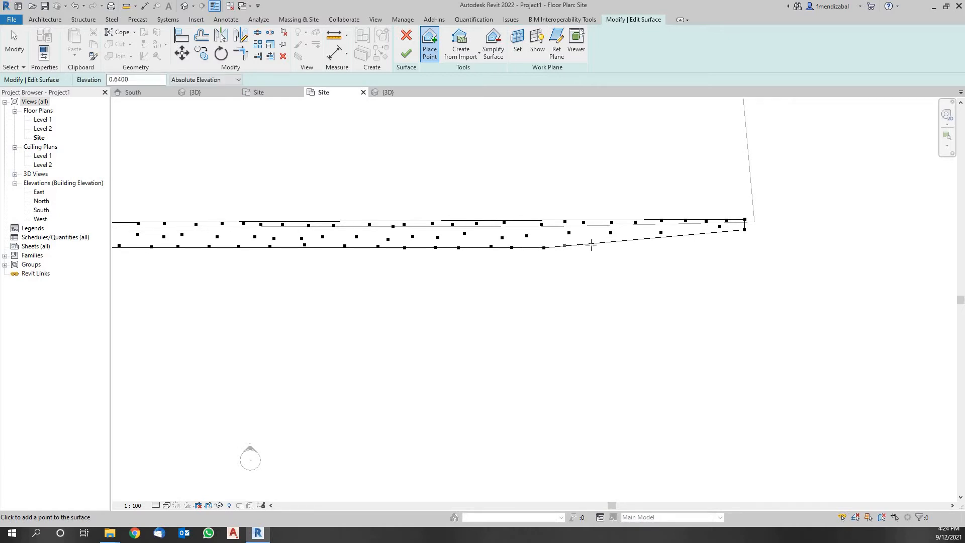
click(621, 241)
click(637, 242)
click(656, 241)
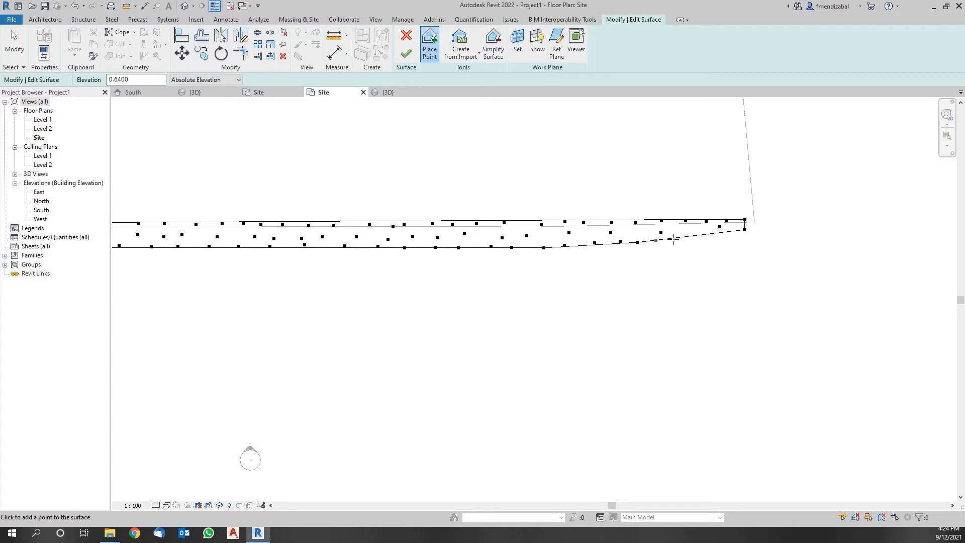
click(725, 242)
click(720, 237)
click(741, 238)
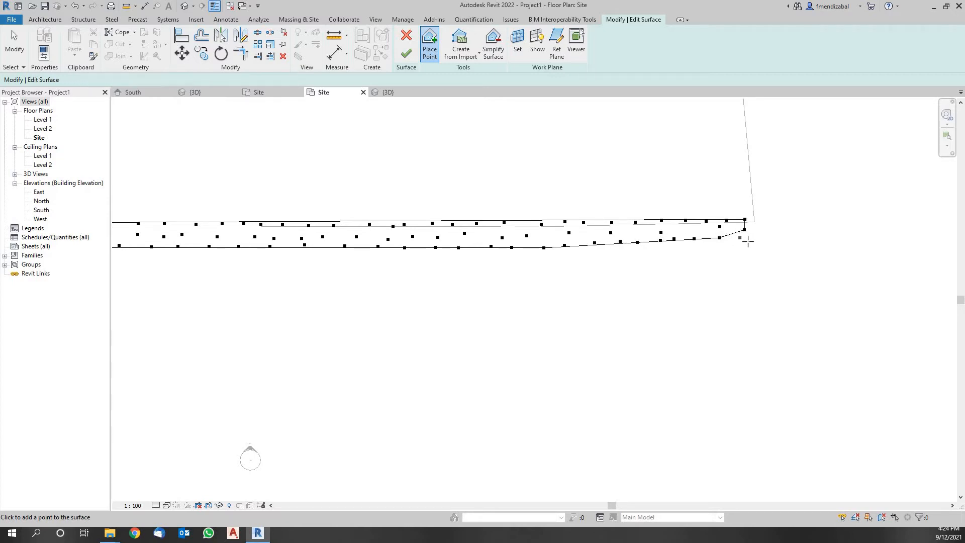
- Place a sparser fourth row of 0.64 elevation points below the third, from the lower-right corner back to the lower-left corner
click(736, 288)
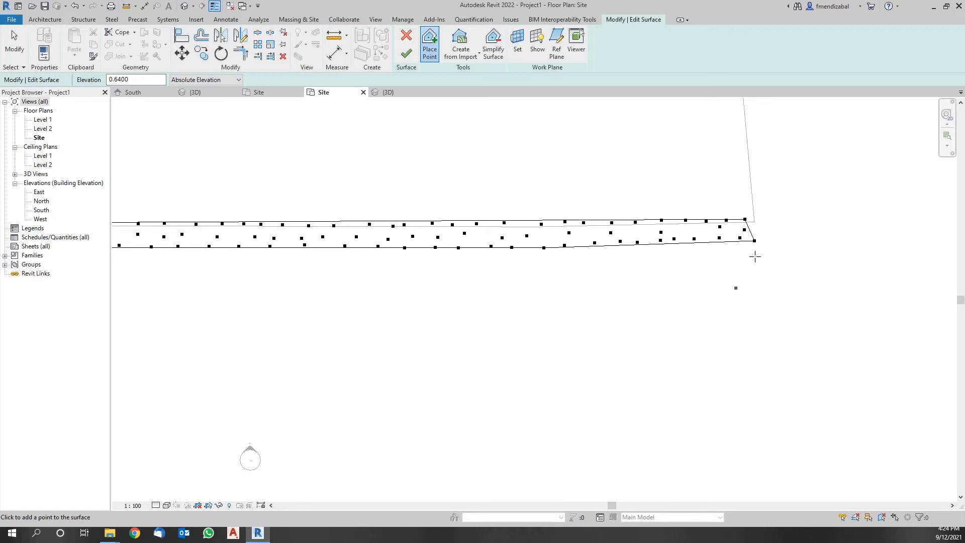
click(692, 257)
click(596, 260)
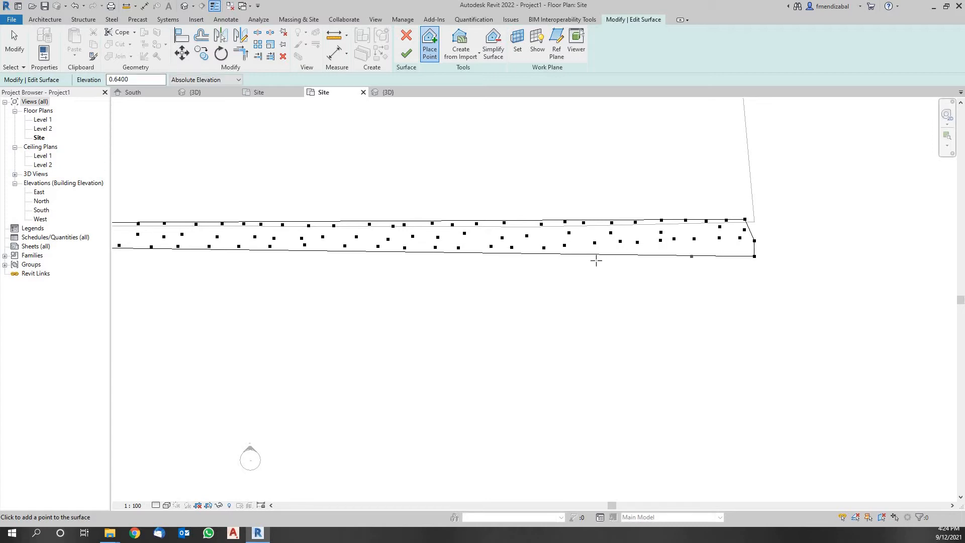
click(487, 263)
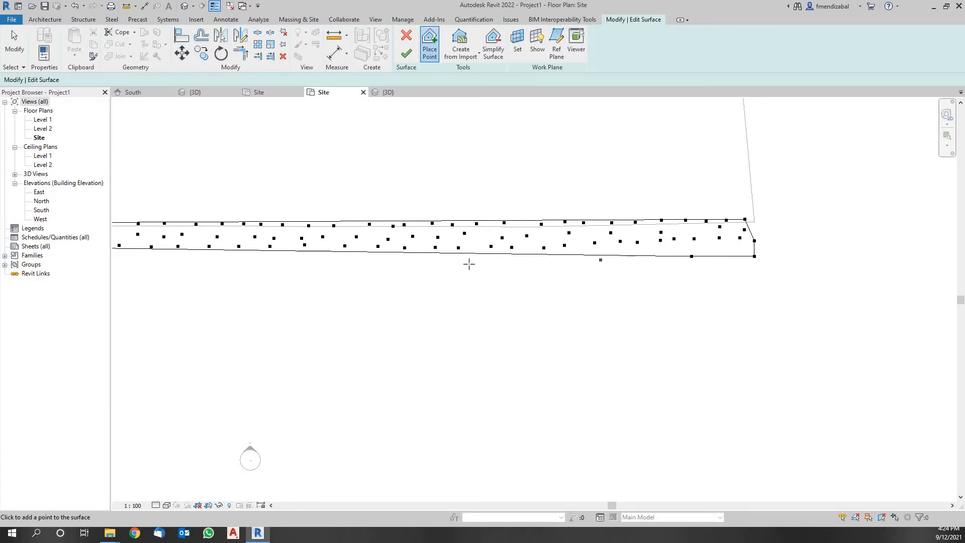
click(828, 303)
scroll(804, 303, down, 4)
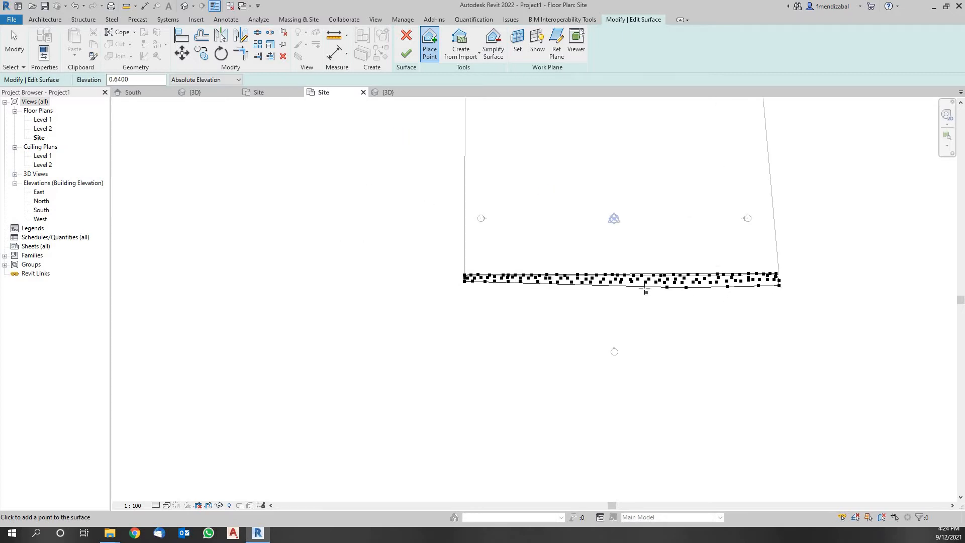
click(632, 290)
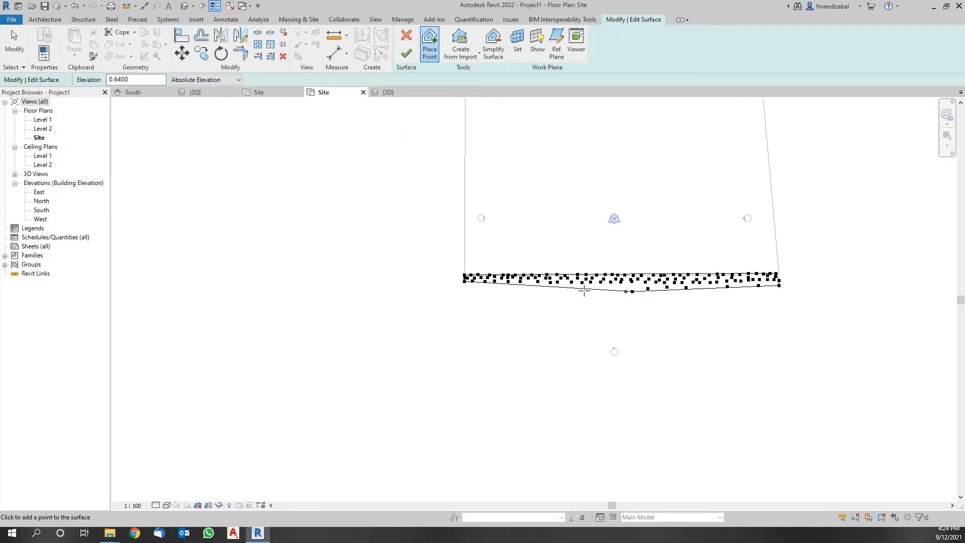
click(513, 291)
click(498, 290)
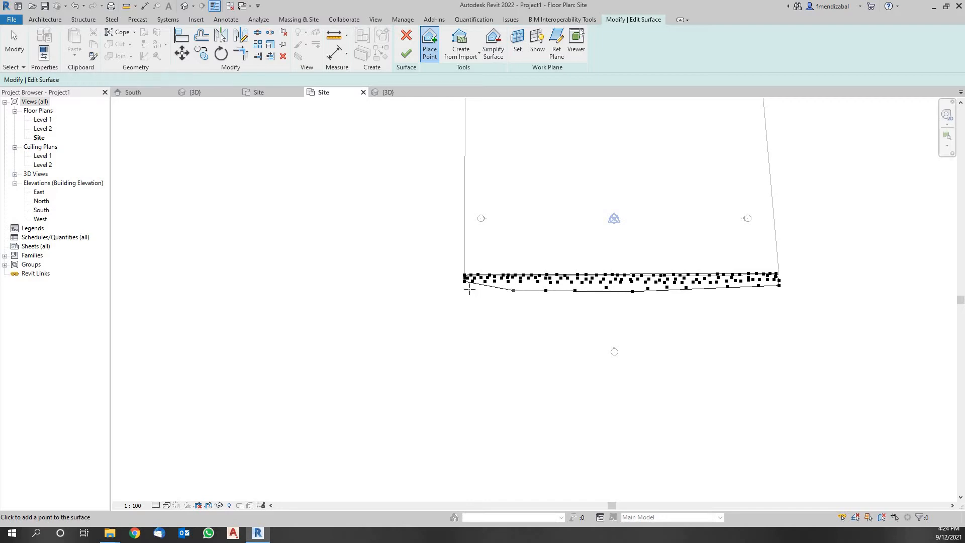
click(469, 288)
click(463, 296)
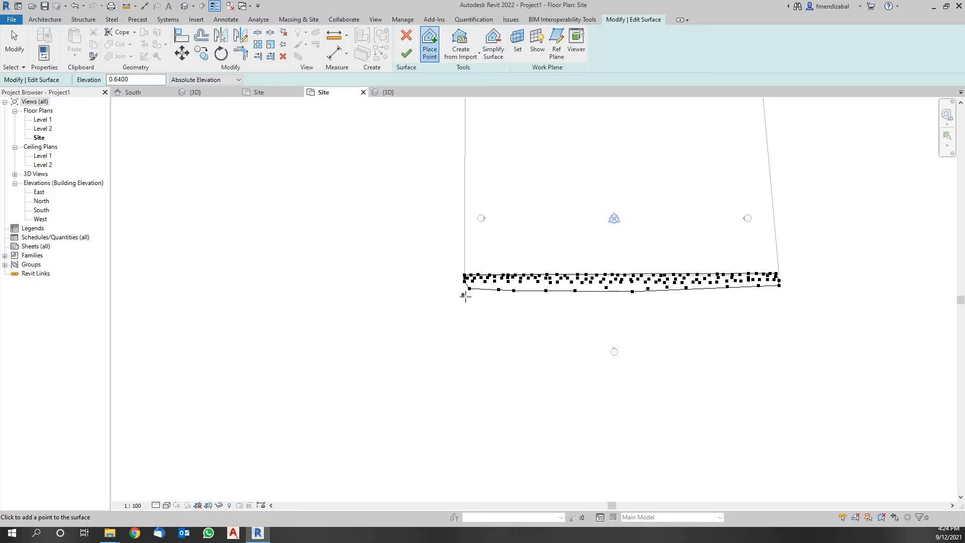
- Place widely spaced 0.64 points well below the strip as the lower boundary, from left to right, and finish the surface
click(464, 353)
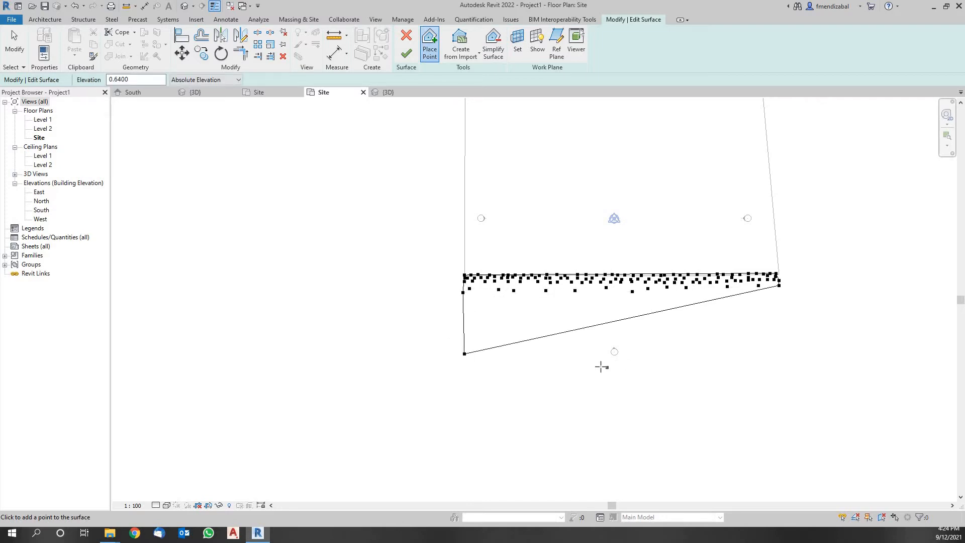
click(690, 364)
click(731, 358)
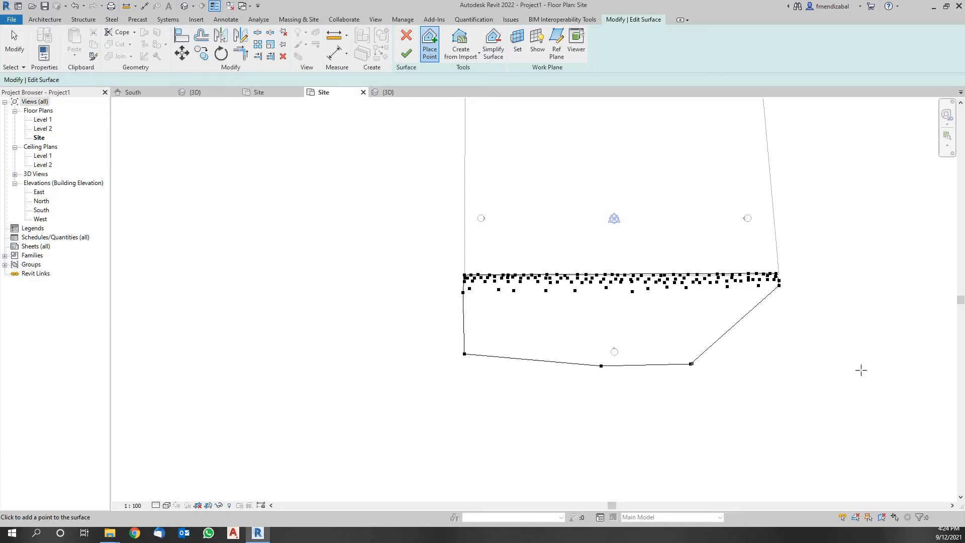
click(801, 365)
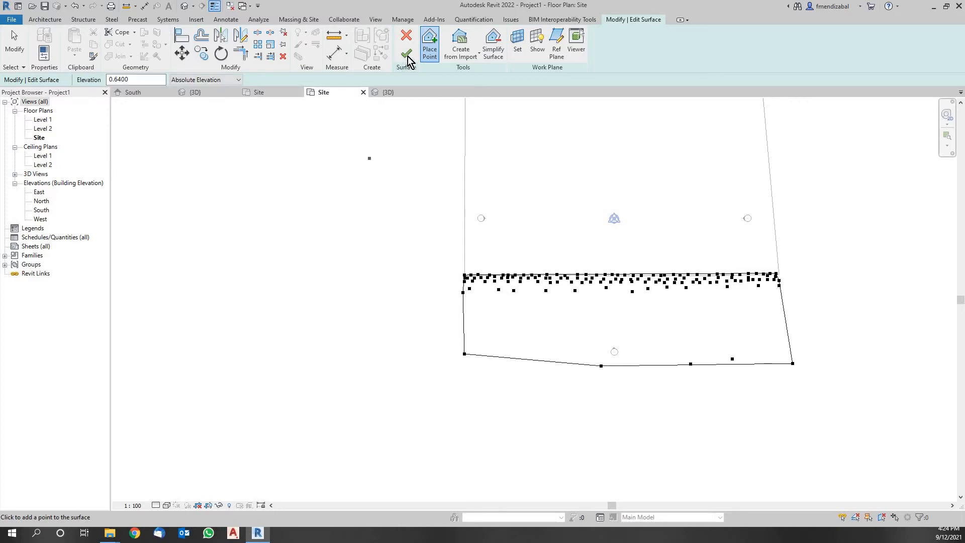
- Select both toposurfaces in the 3D view and display their properties
click(388, 93)
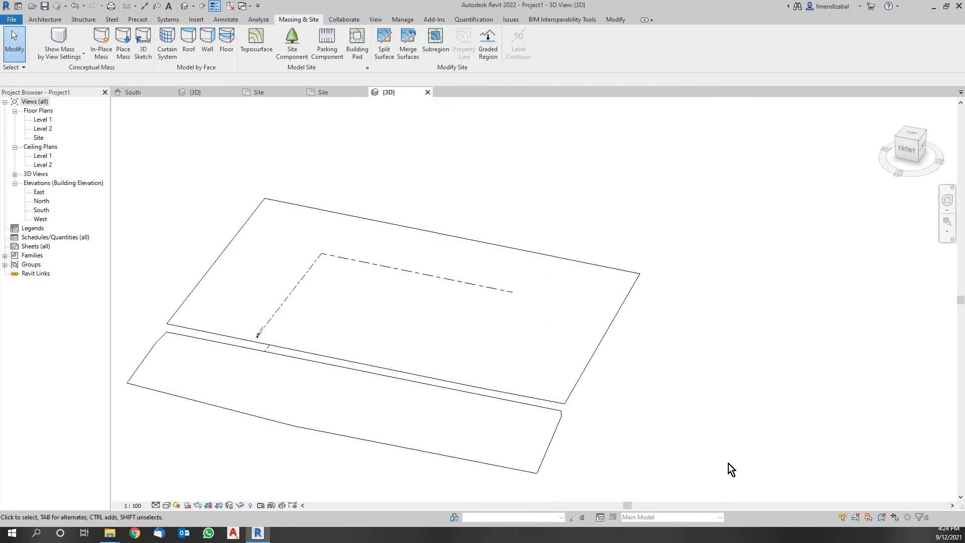
shift+middle_drag(631, 386, 686, 447)
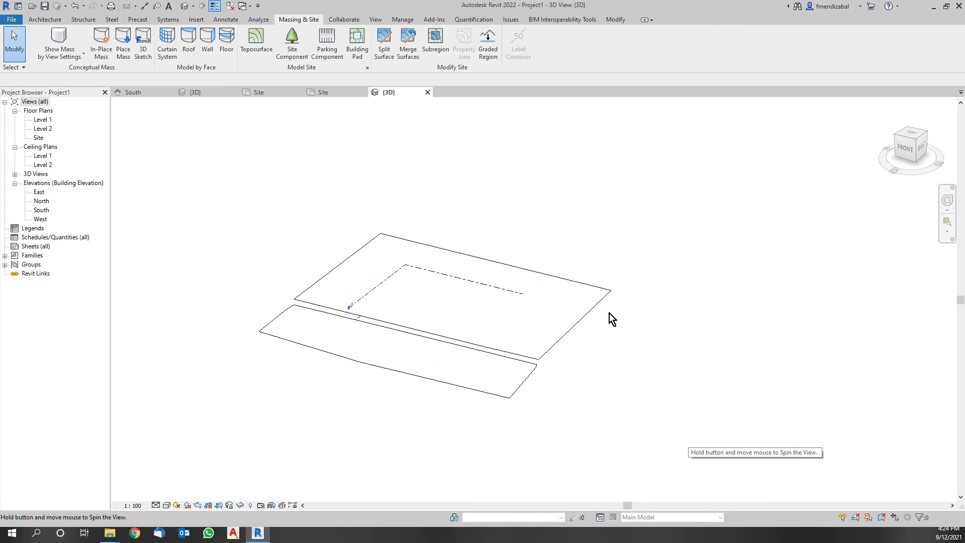
click(588, 291)
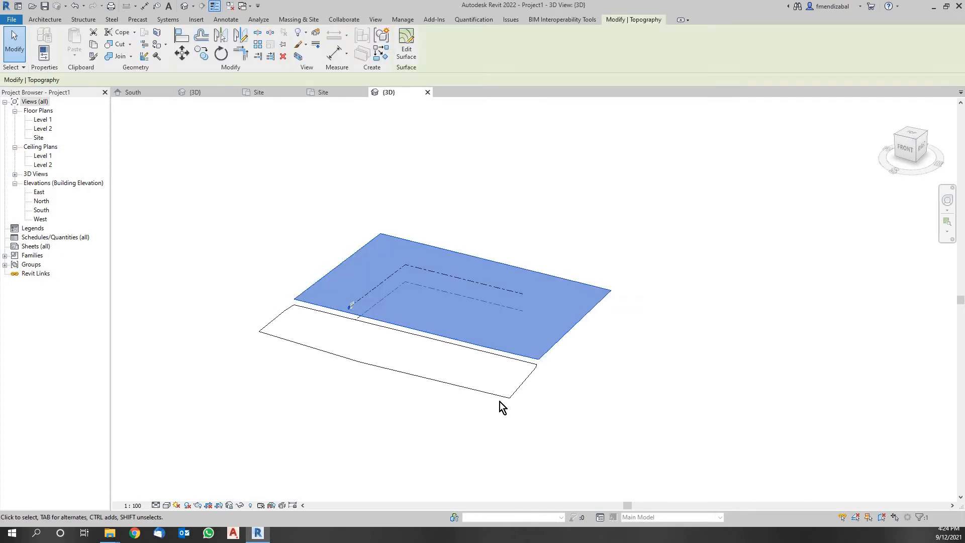
ctrl+drag(501, 402, 308, 492)
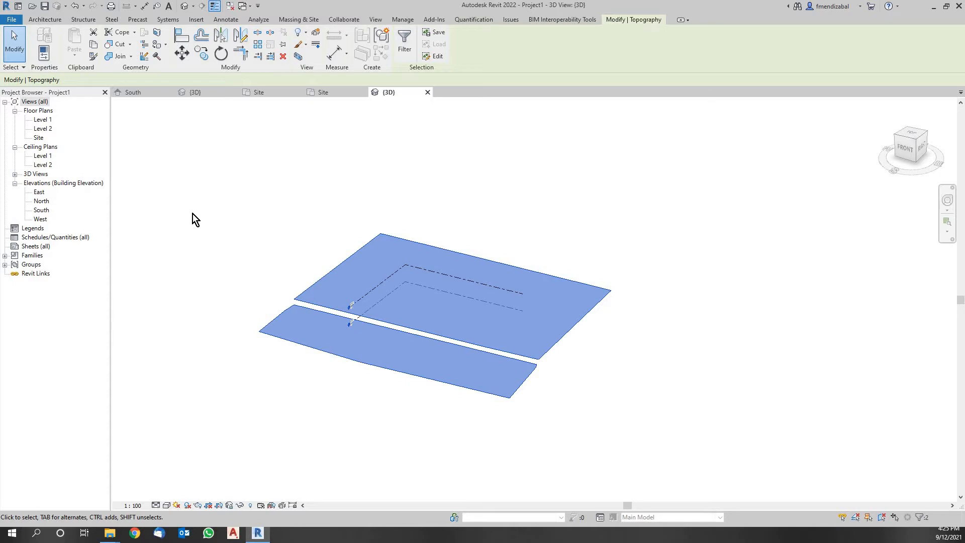
key(p)
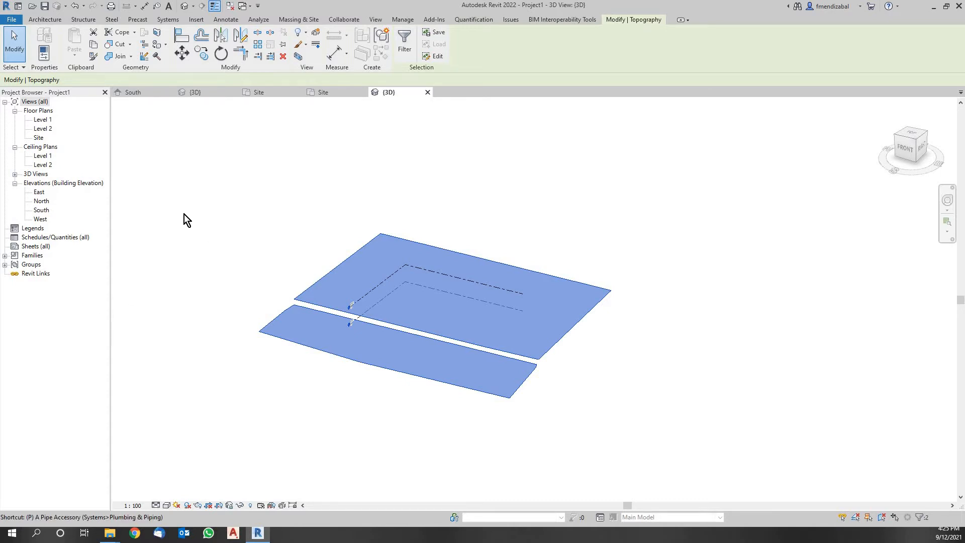
key(p)
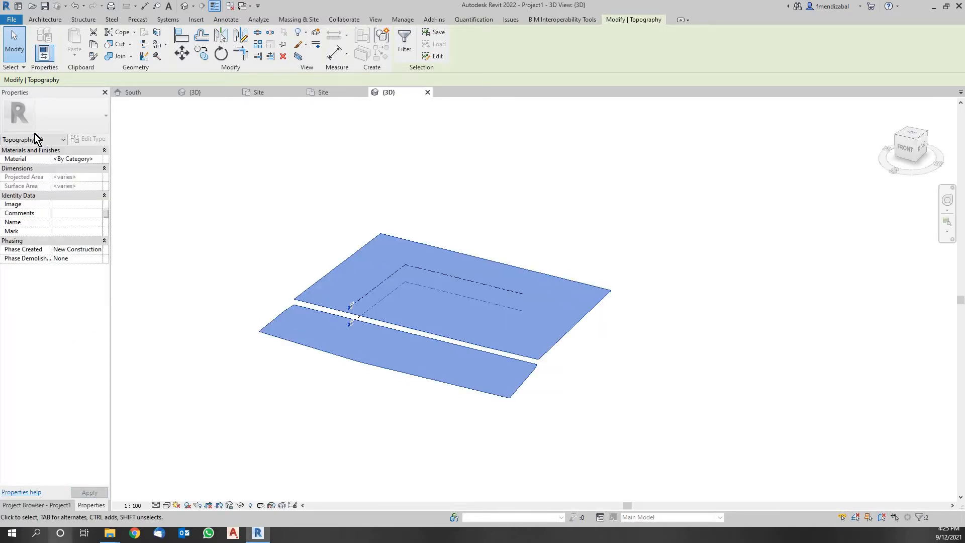
- Search the material library for grass, add Plant to the project materials, and enable Use Render Appearance for its shading
click(98, 160)
click(98, 159)
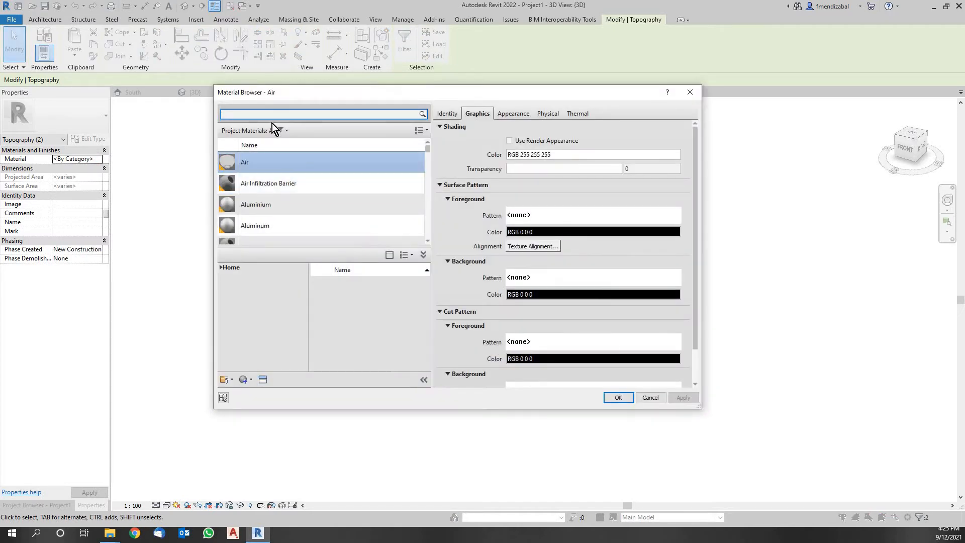
text(grass)
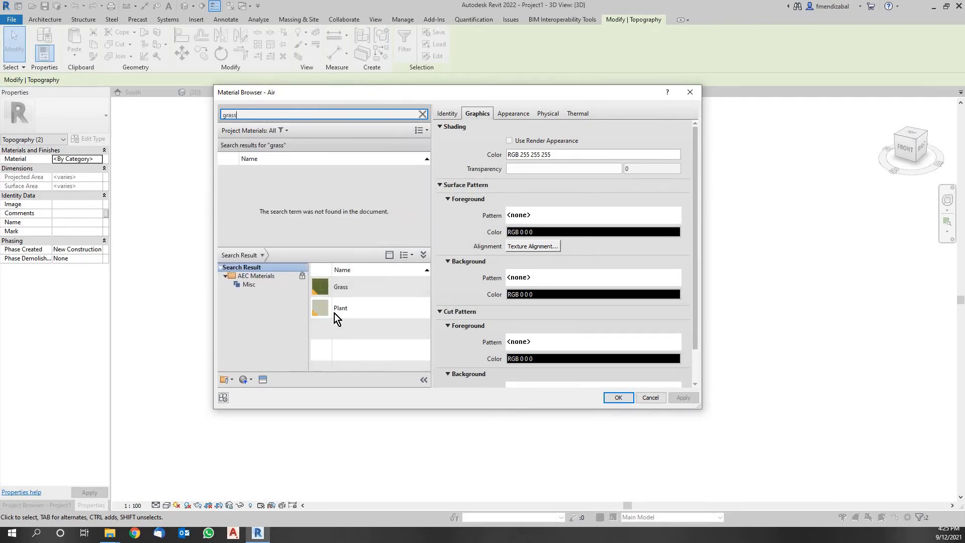
click(410, 313)
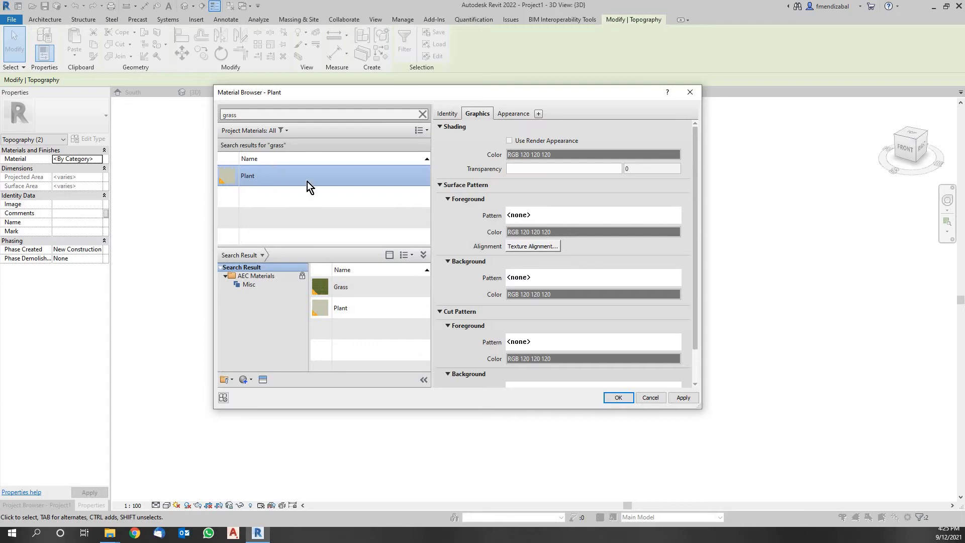
click(510, 141)
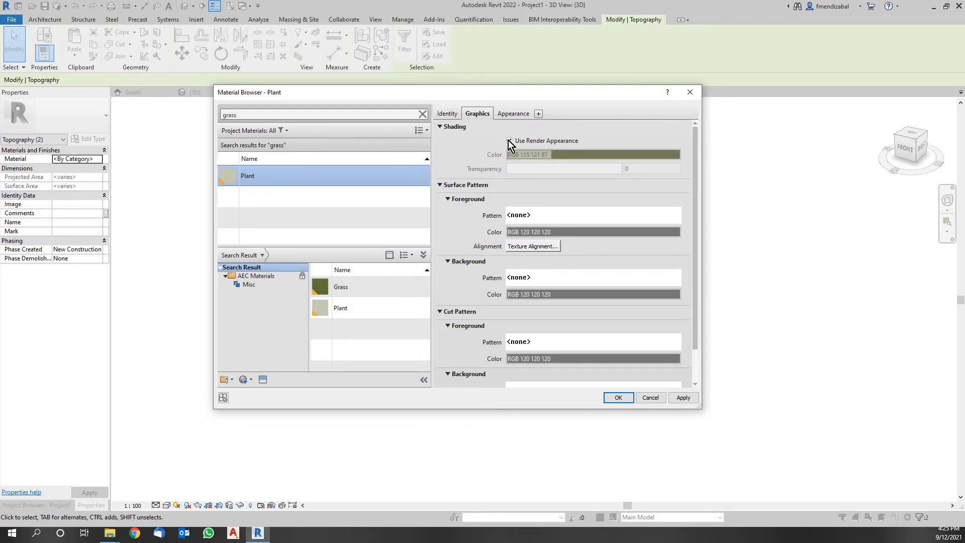
- Examine the Plant material's appearance settings and colour, leaving the colour selection without a change, and return to its graphics settings
click(507, 116)
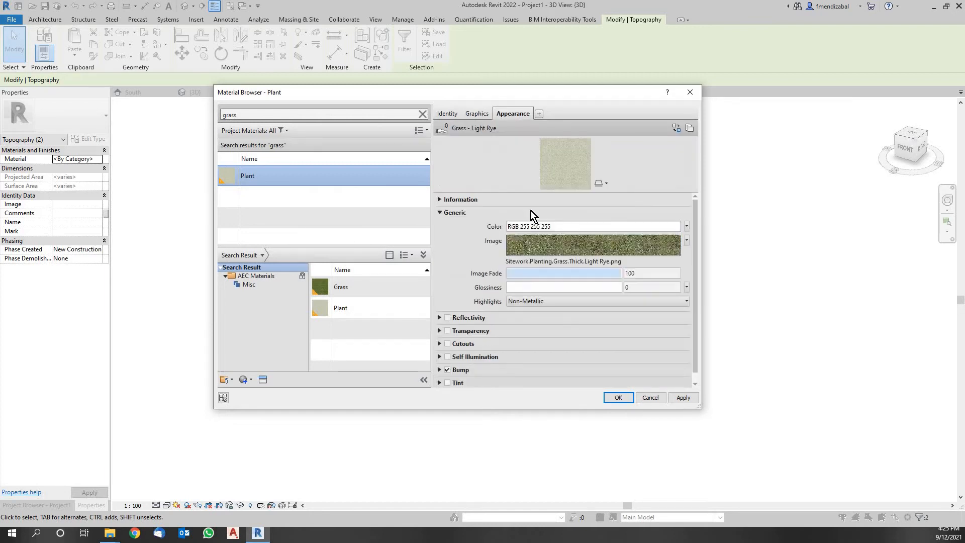
click(569, 226)
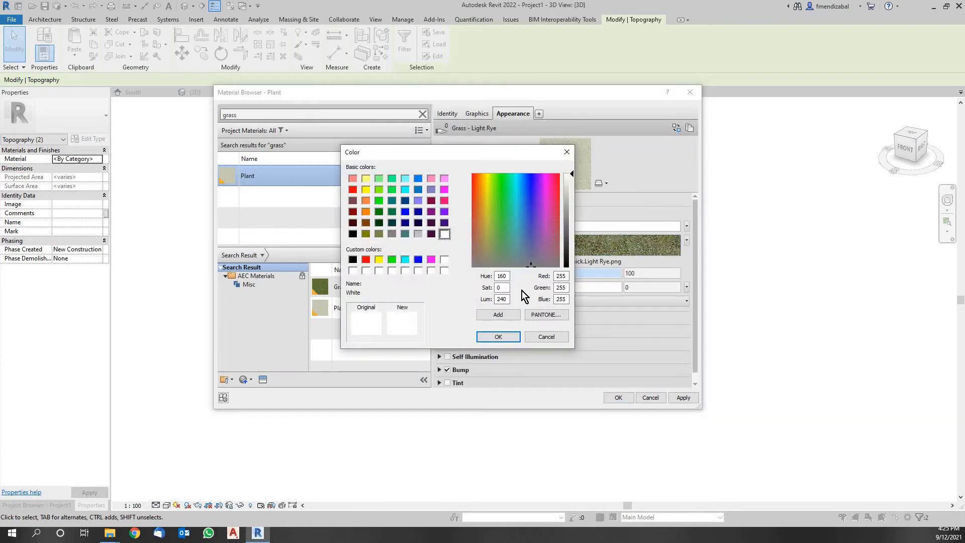
click(546, 336)
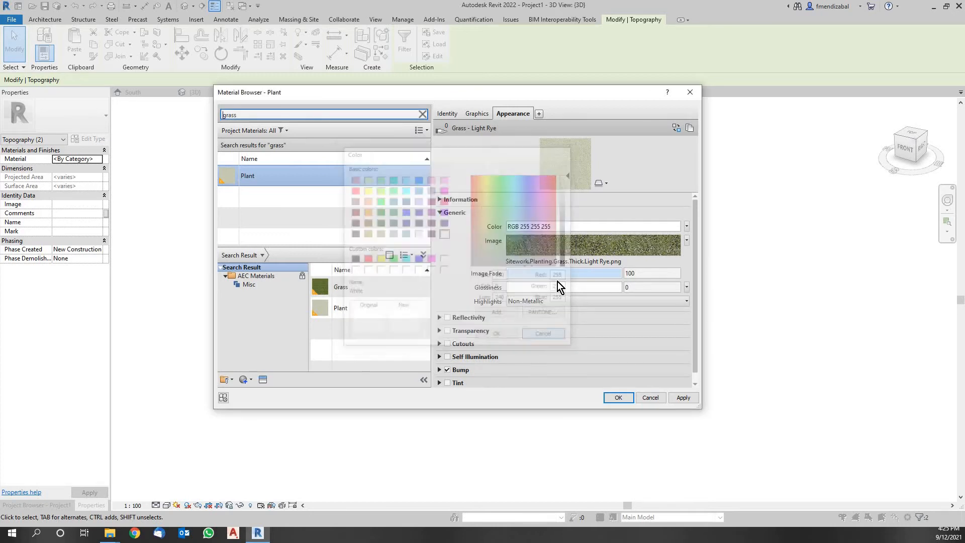
click(477, 113)
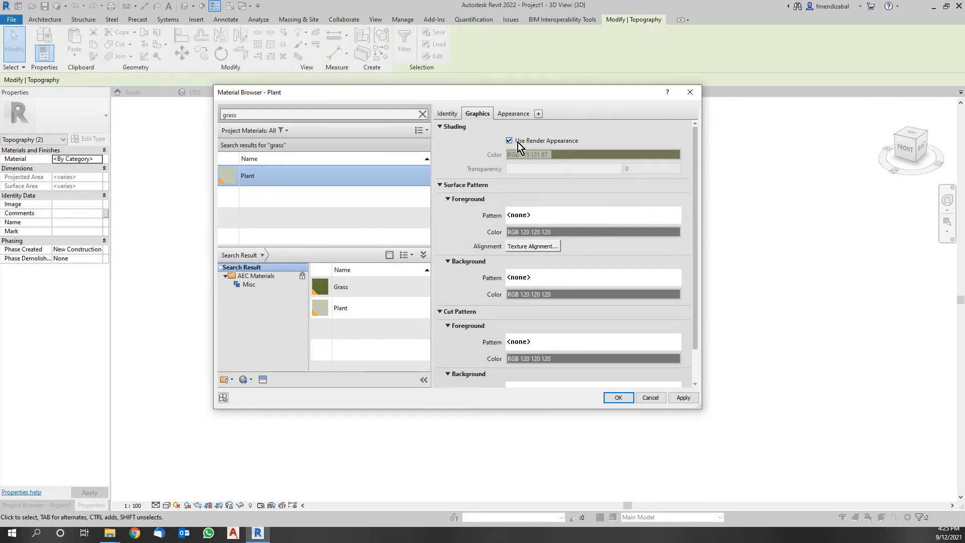
- Set the Plant material's shading colour to bright green RGB 103 245 106 and apply the material to both toposurfaces
click(576, 154)
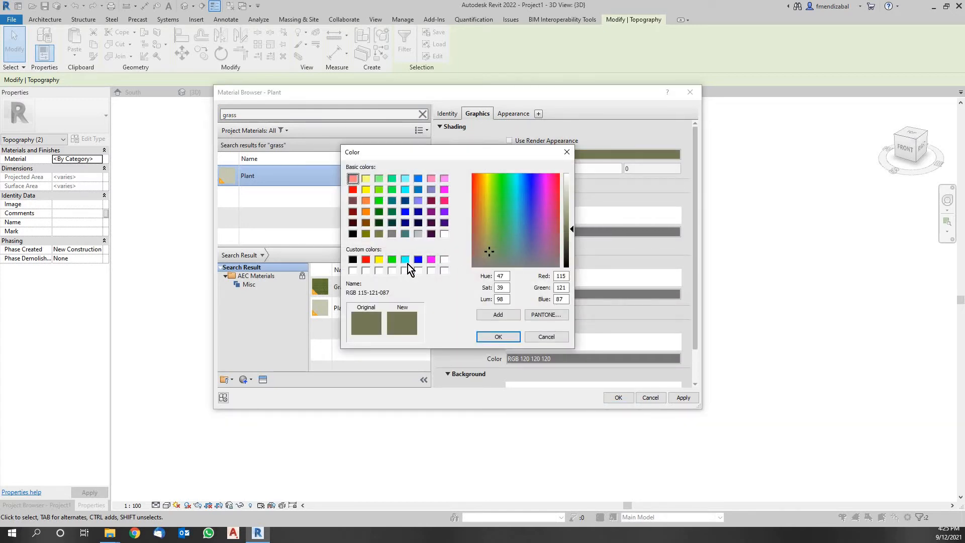
click(507, 216)
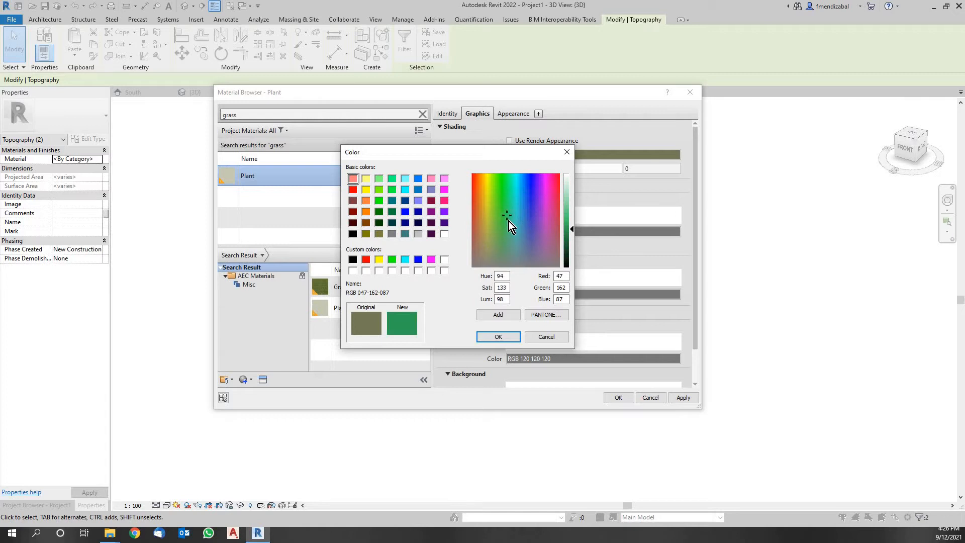
click(502, 185)
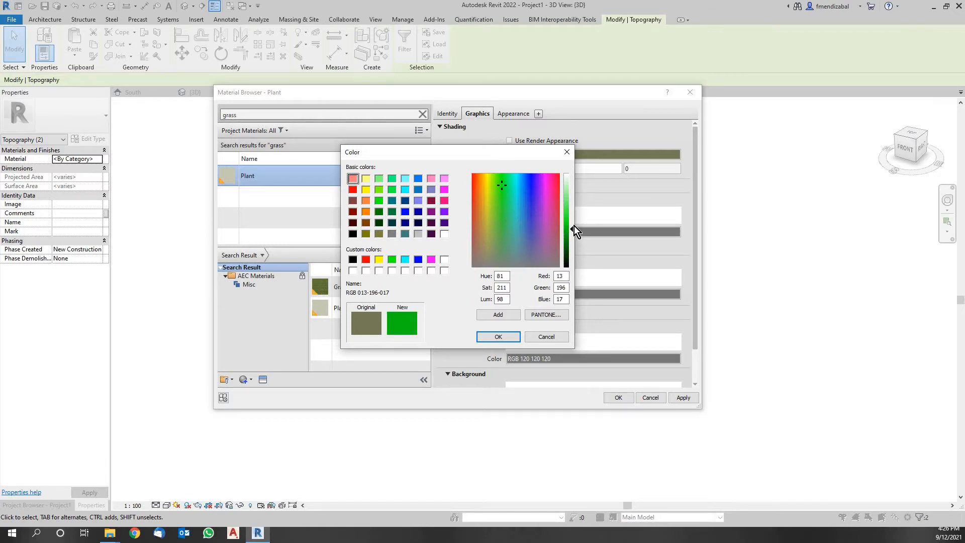
drag(575, 219, 575, 204)
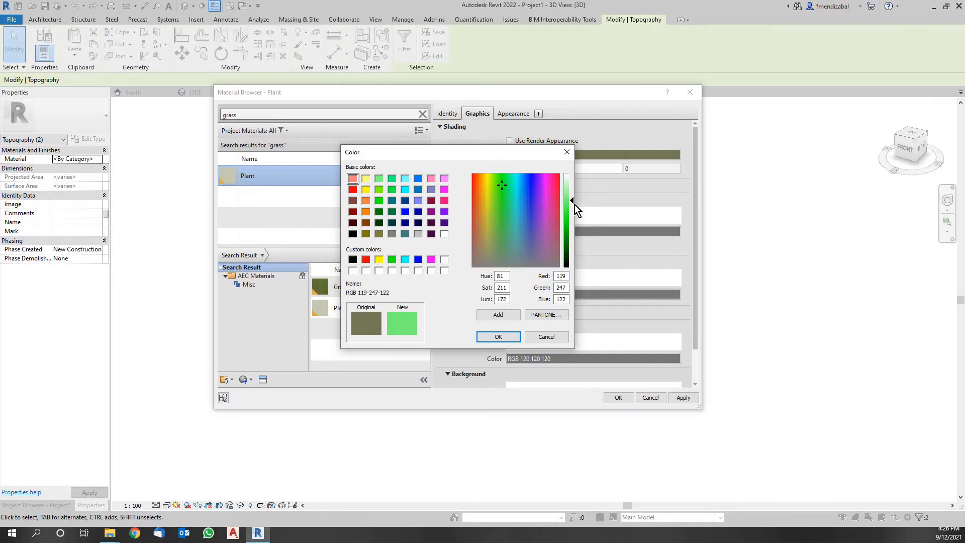
click(495, 336)
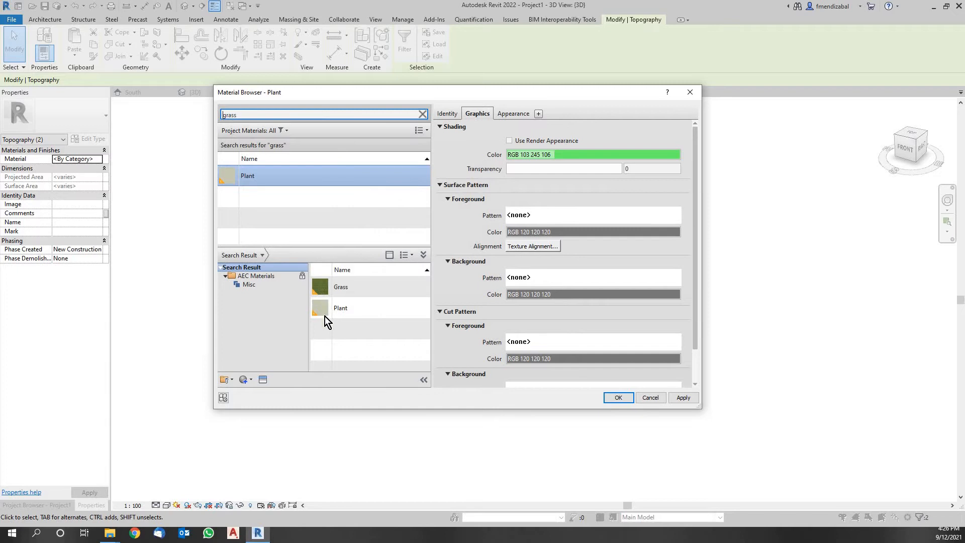
click(620, 398)
key(Escape)
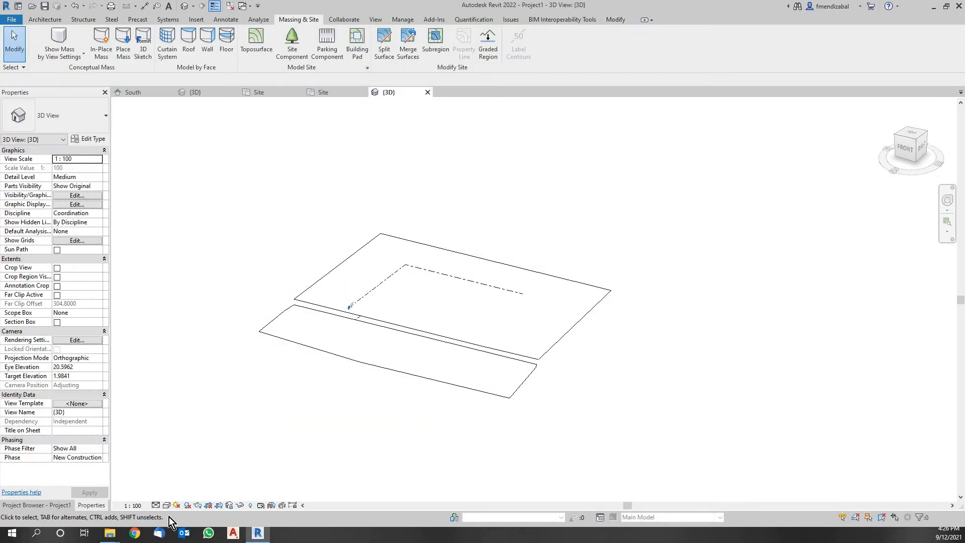
- Set the 3D view's visual style to Shaded and view both surfaces from a lower angle
click(167, 506)
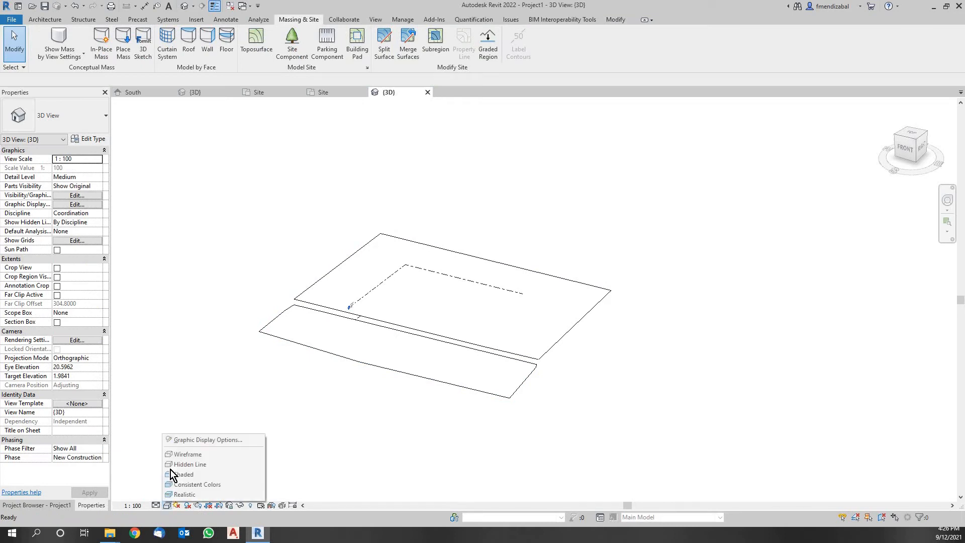
key(Return)
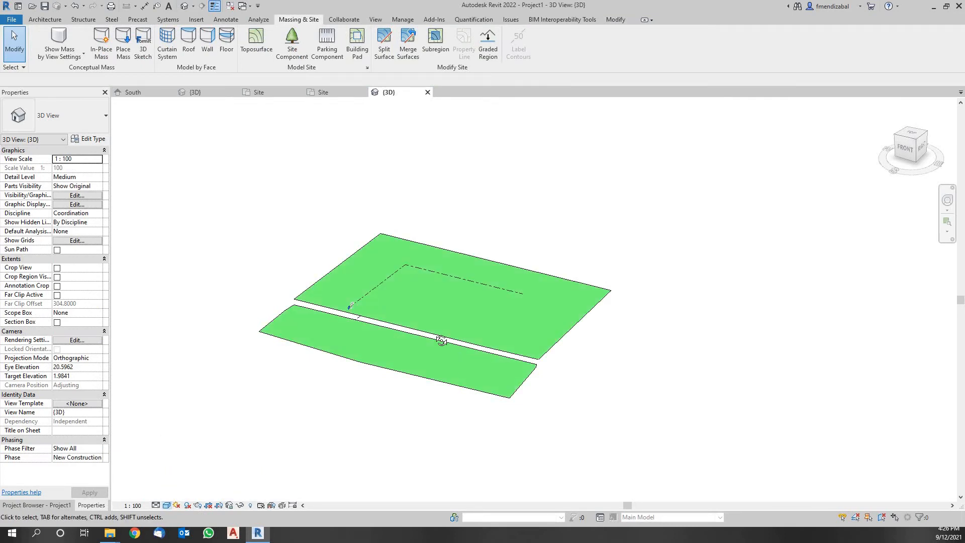
shift+middle_drag(429, 325, 533, 426)
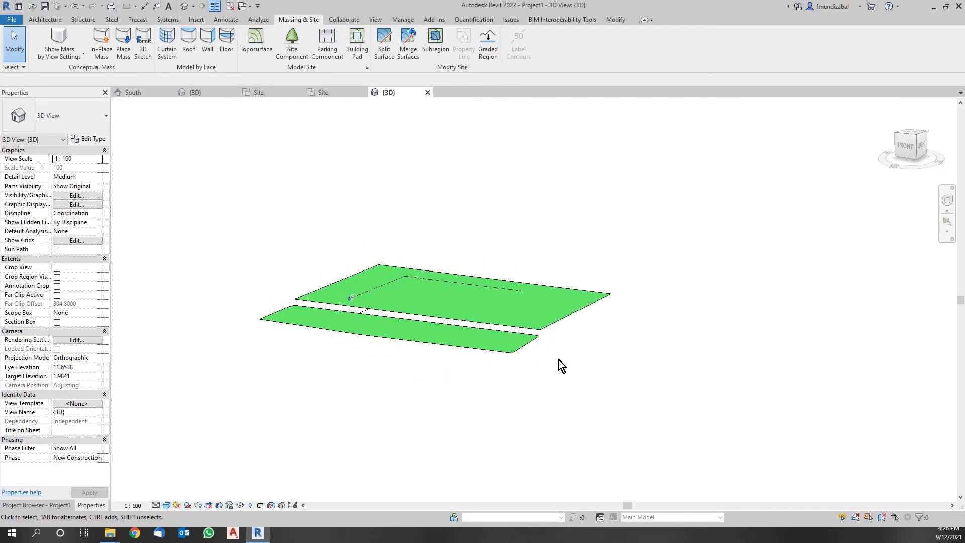
scroll(598, 303, up, 3)
middle_drag(624, 330, 747, 358)
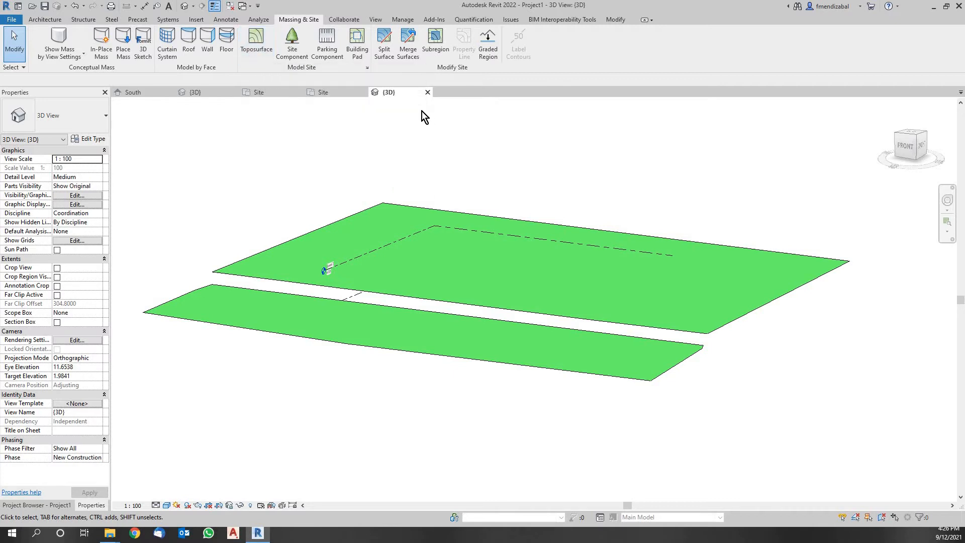
- Merge the upper and lower toposurfaces, with common-edge points removed, and inspect the slope between them
click(410, 52)
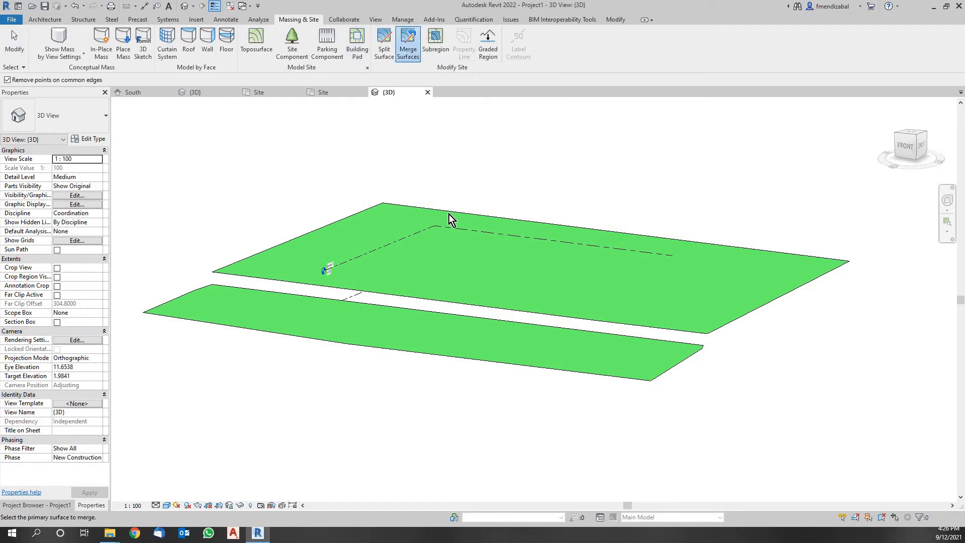
click(400, 263)
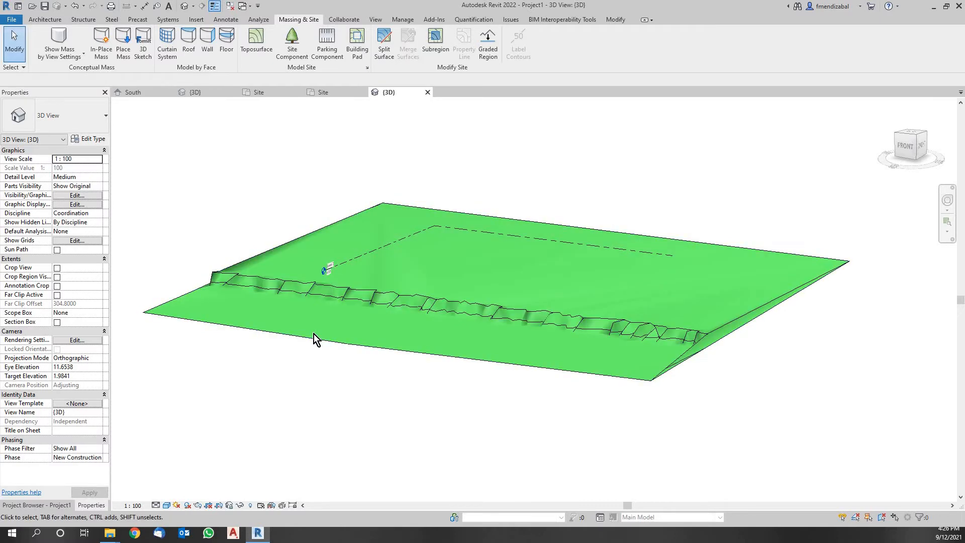
shift+middle_drag(616, 401, 620, 401)
shift+middle_drag(678, 414, 517, 390)
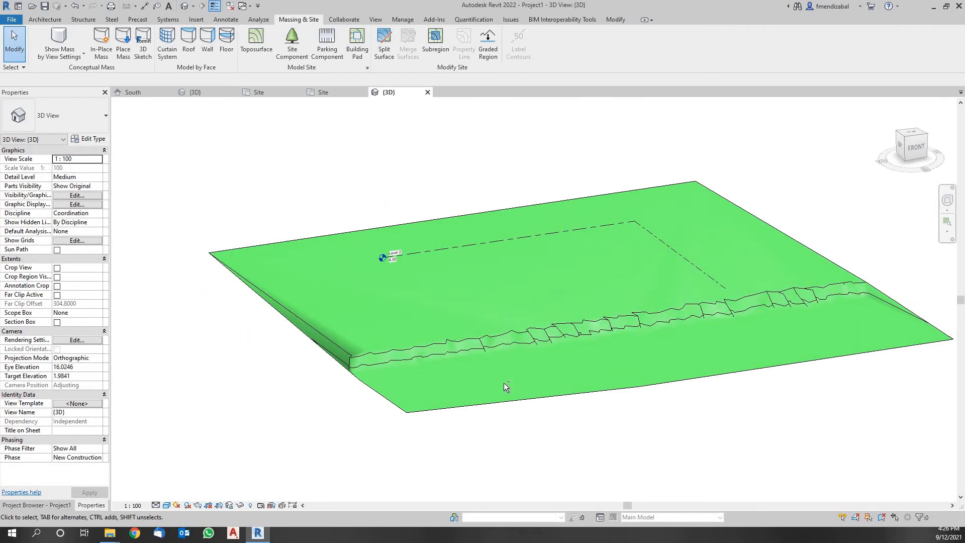
scroll(553, 382, up, 5)
shift+middle_drag(598, 377, 468, 302)
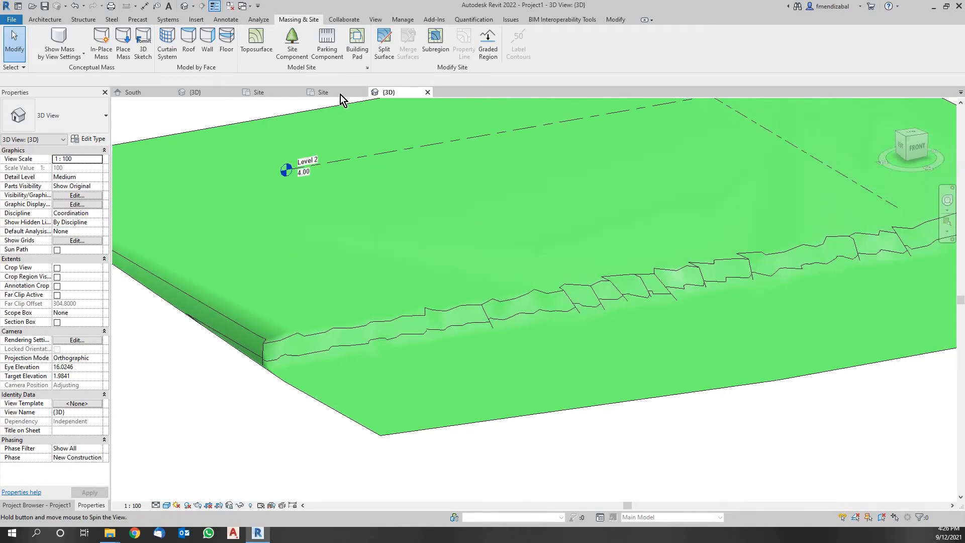
- Open the merged toposurface for surface editing in the Site plan
click(337, 92)
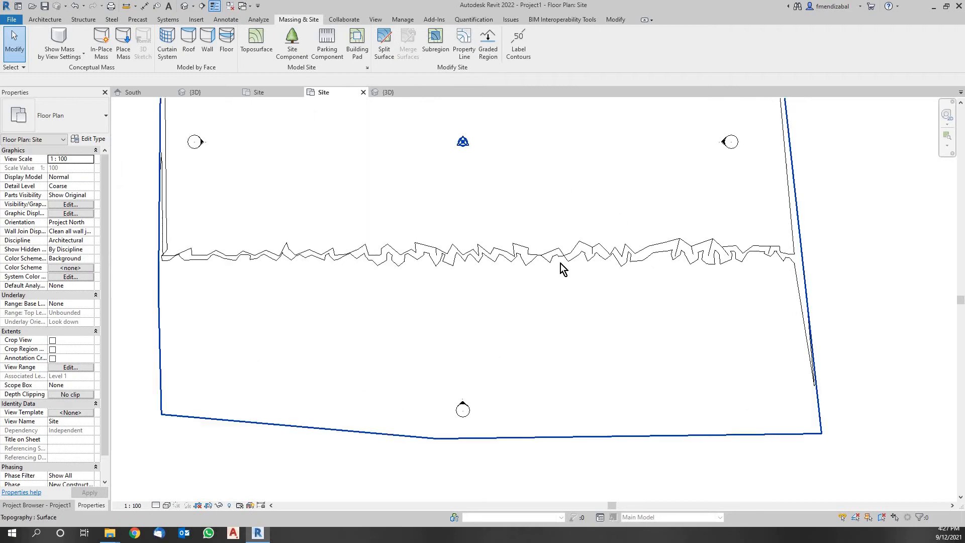
click(781, 256)
click(410, 45)
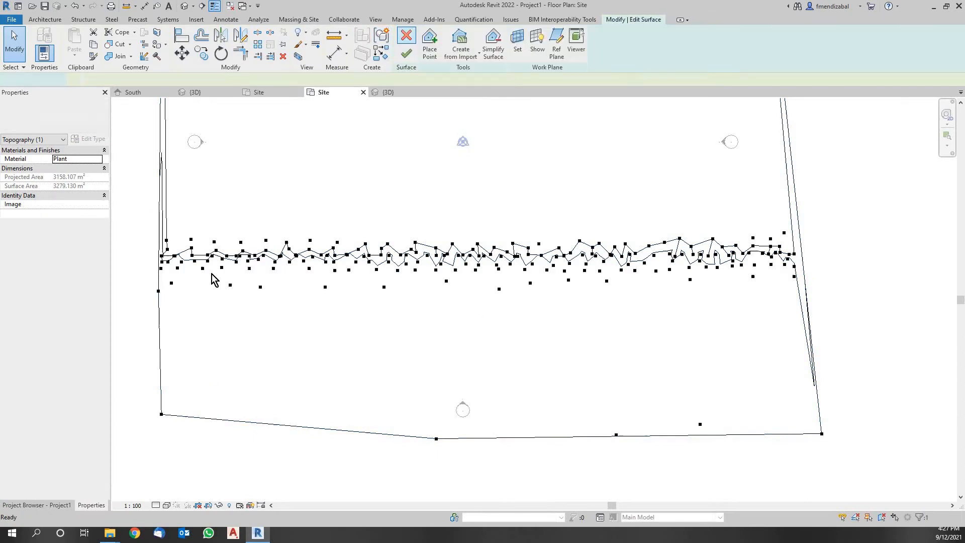
- Reposition the 2.0 and 0.64 elevation points at the slope's left end, moving the end points outward toward the left boundary
scroll(172, 285, up, 5)
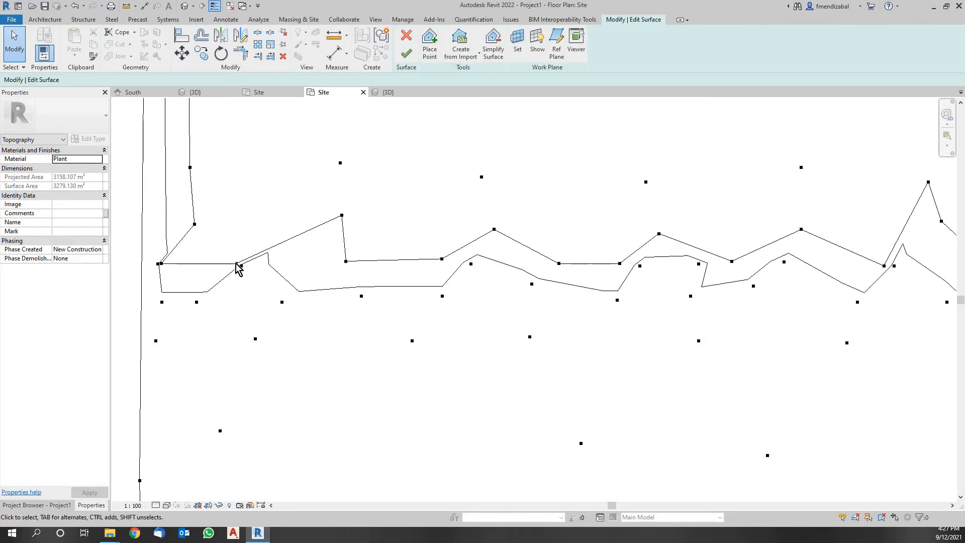
drag(237, 264, 201, 247)
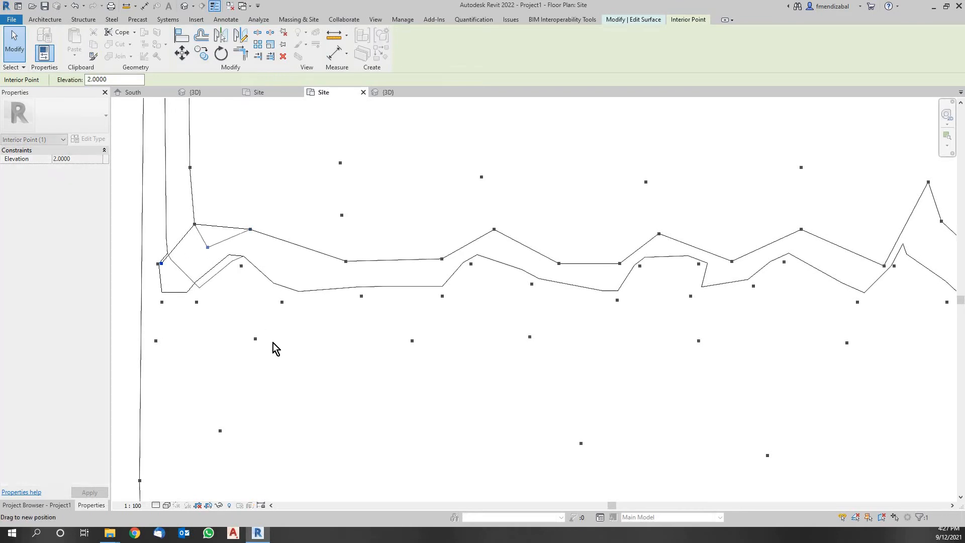
scroll(230, 341, down, 5)
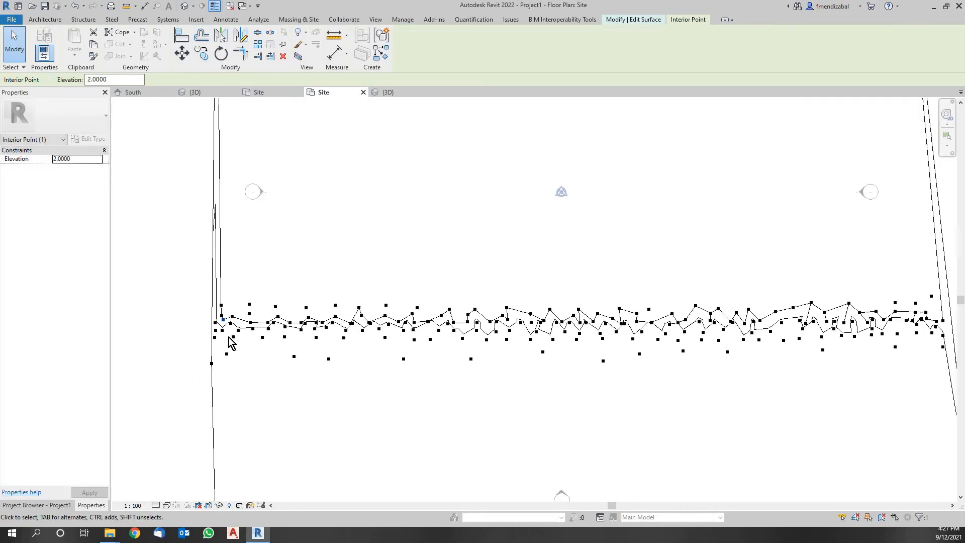
scroll(201, 334, up, 3)
scroll(194, 280, up, 2)
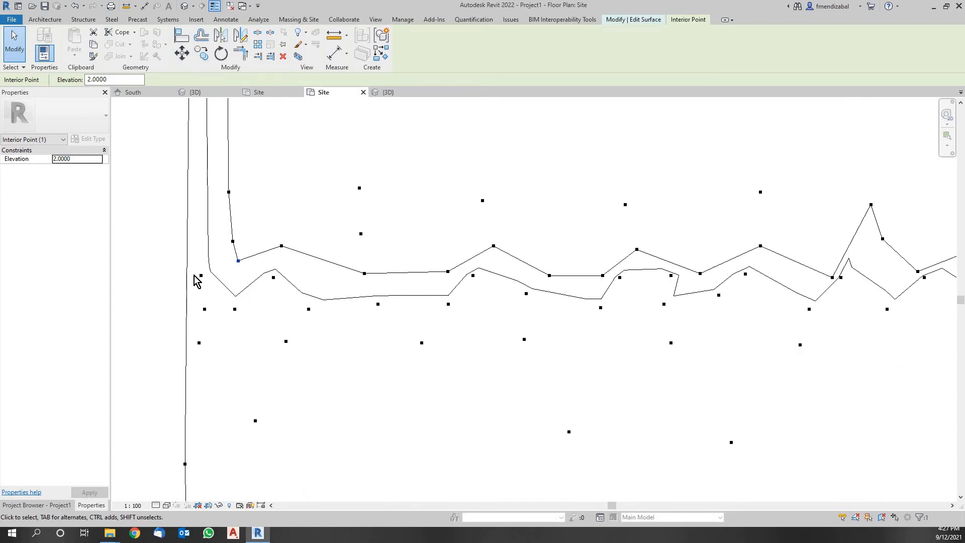
drag(200, 275, 180, 290)
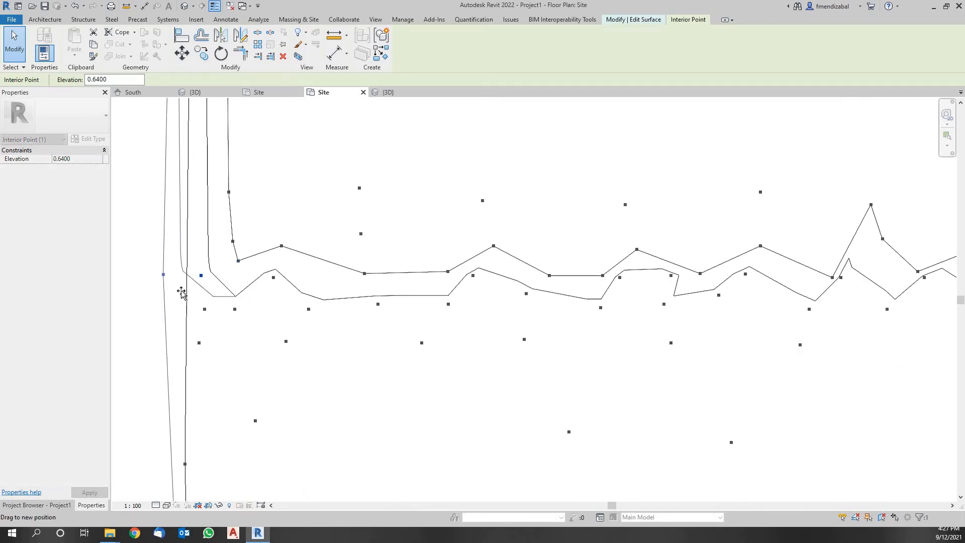
drag(228, 193, 207, 240)
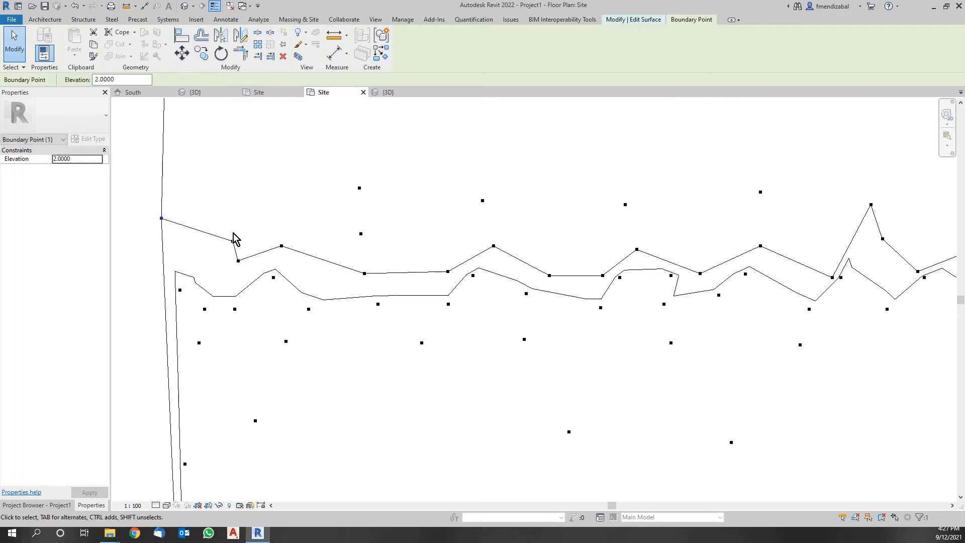
- Move the 2.0 elevation points along the left part of the slope's upper edge to smooth its zigzag outline
scroll(227, 216, down, 2)
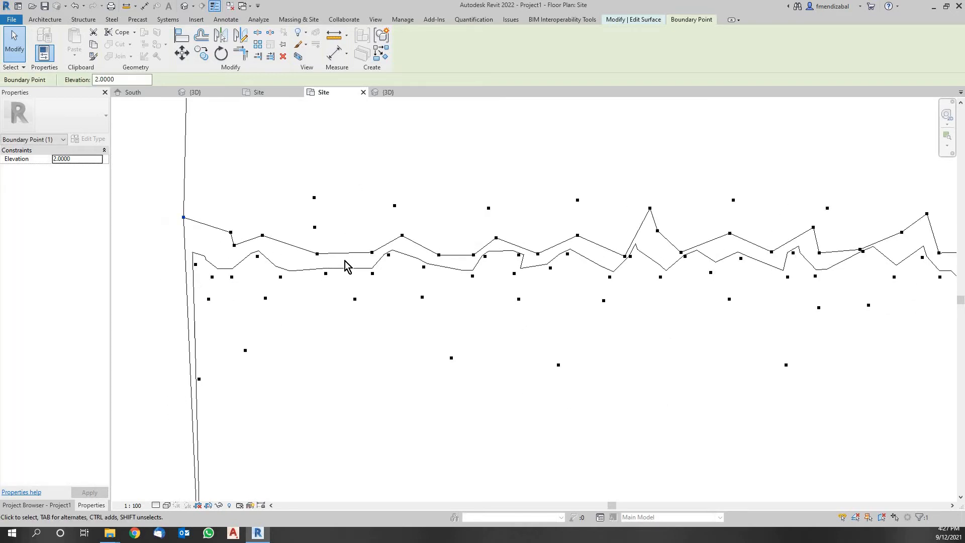
drag(263, 234, 278, 225)
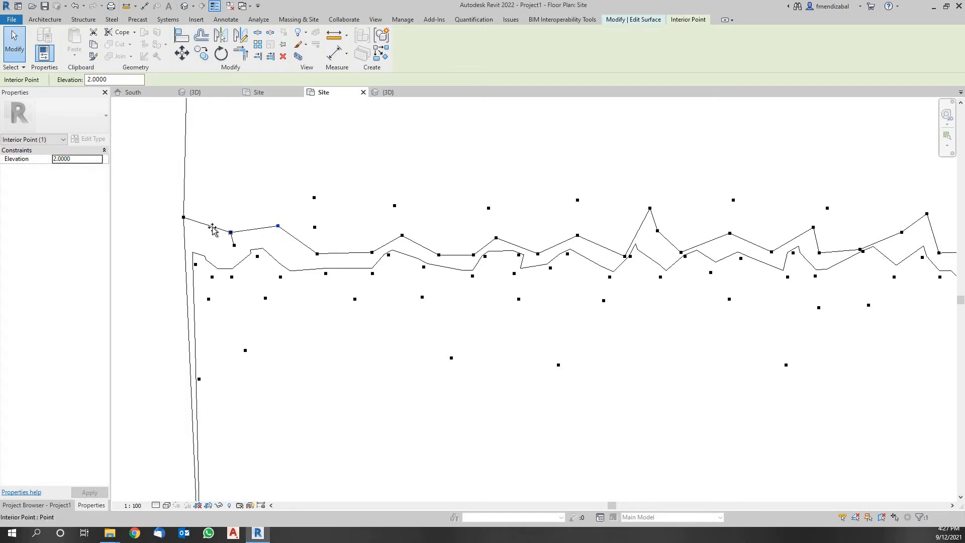
drag(214, 225, 239, 252)
drag(321, 252, 380, 233)
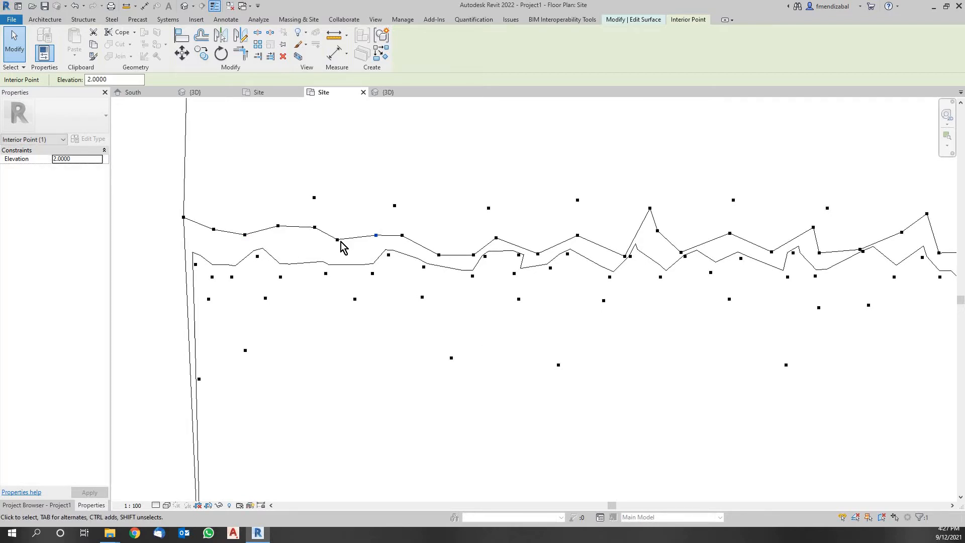
drag(337, 240, 340, 228)
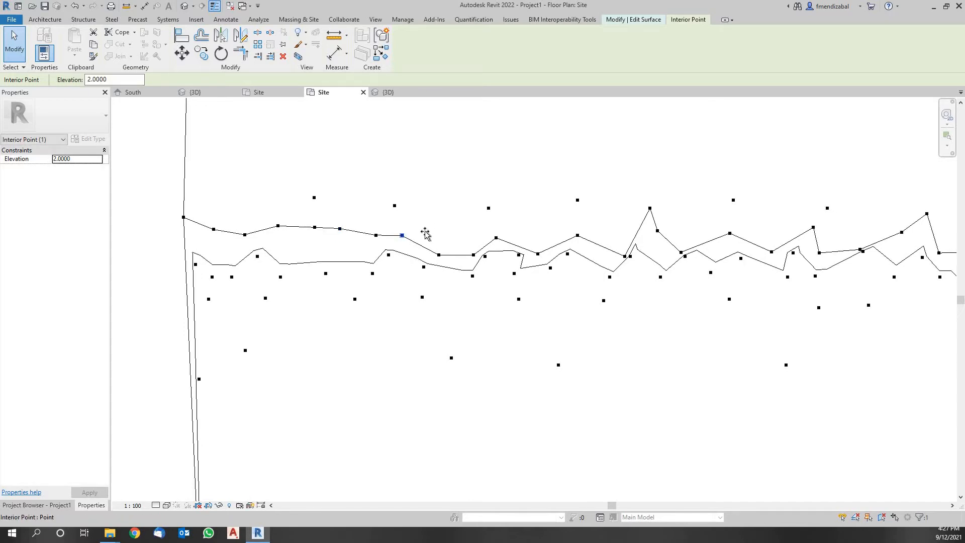
drag(402, 235, 517, 232)
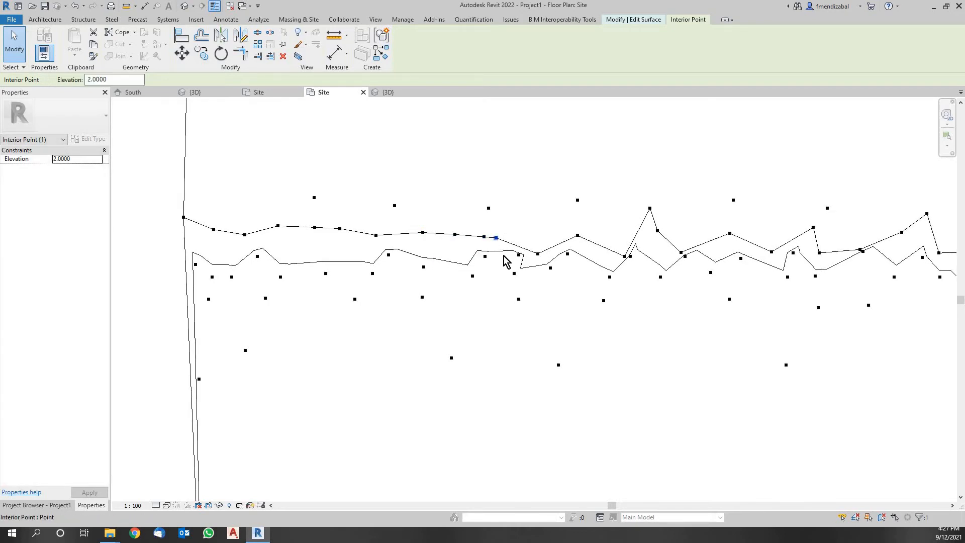
- Move the 0.64 elevation points below the left part of the slope to even out its lower edge
drag(389, 262, 397, 266)
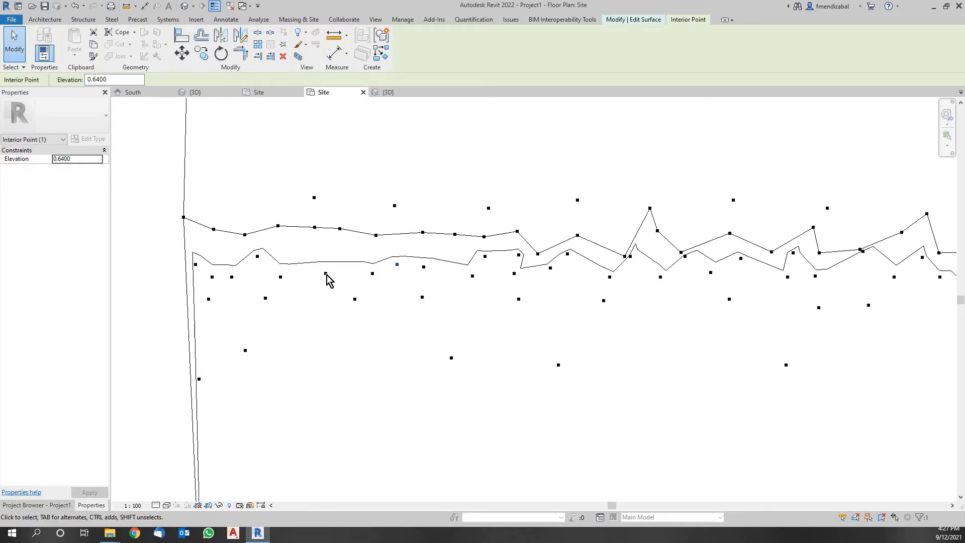
drag(325, 274, 333, 254)
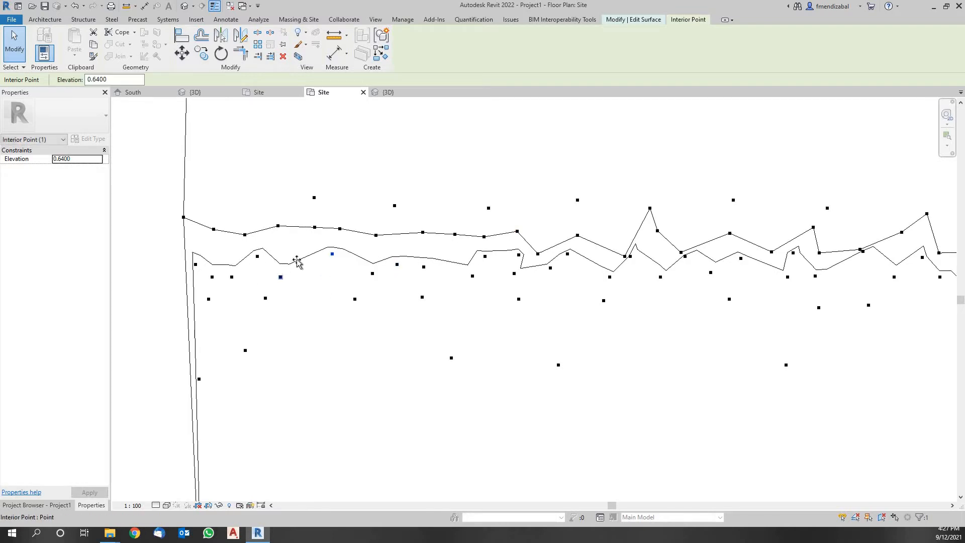
drag(280, 277, 298, 258)
drag(232, 278, 234, 262)
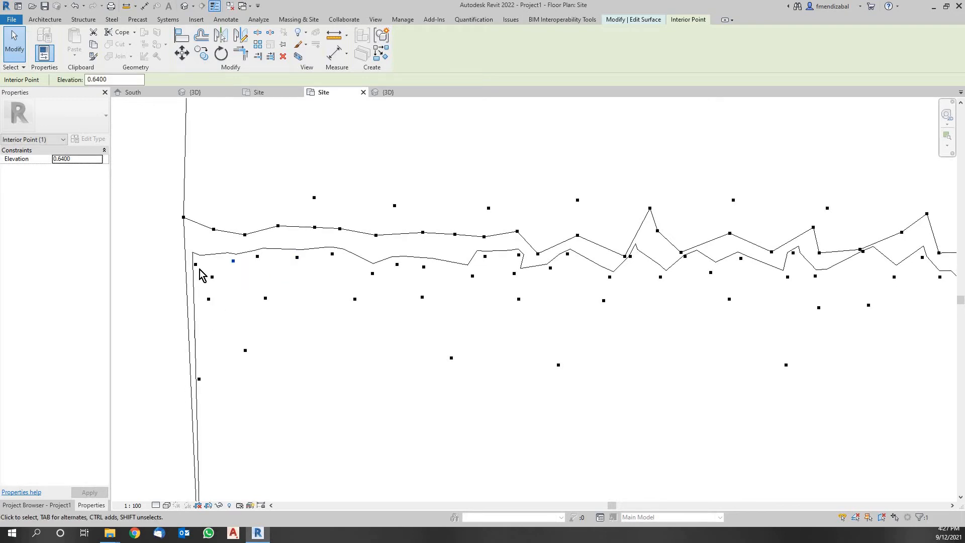
- Shift the leftmost 0.64 points outward, moving the boundary point out and up and bringing one interior point closer to the slope
drag(186, 267, 172, 268)
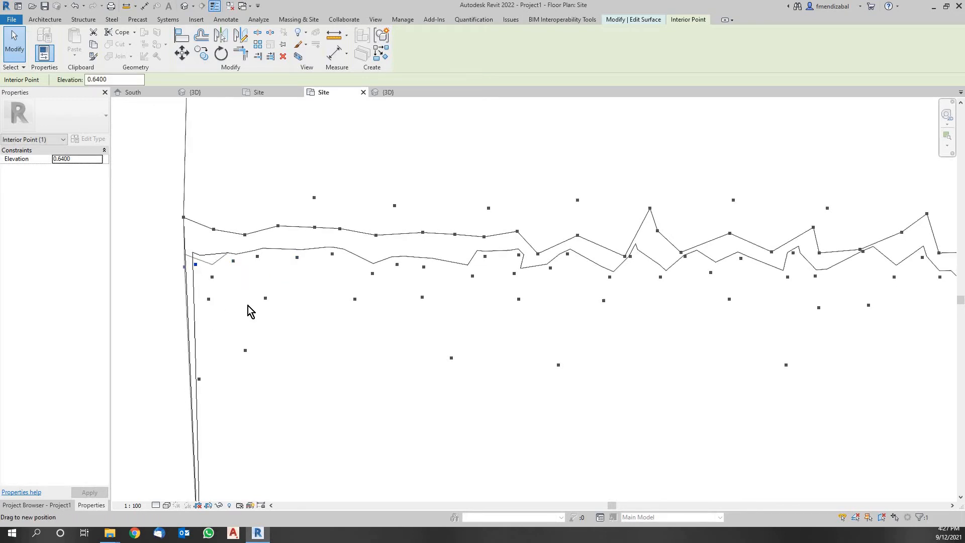
drag(199, 380, 166, 318)
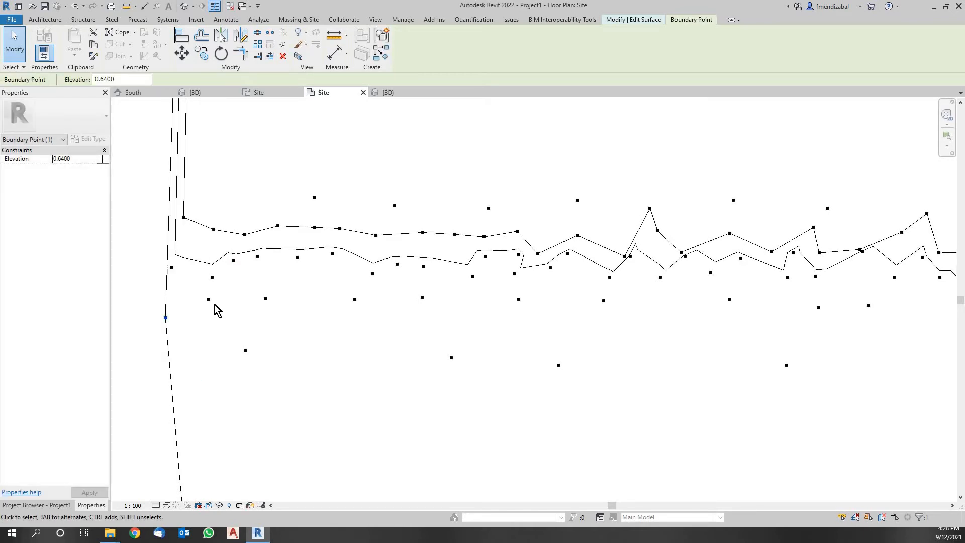
drag(208, 299, 189, 273)
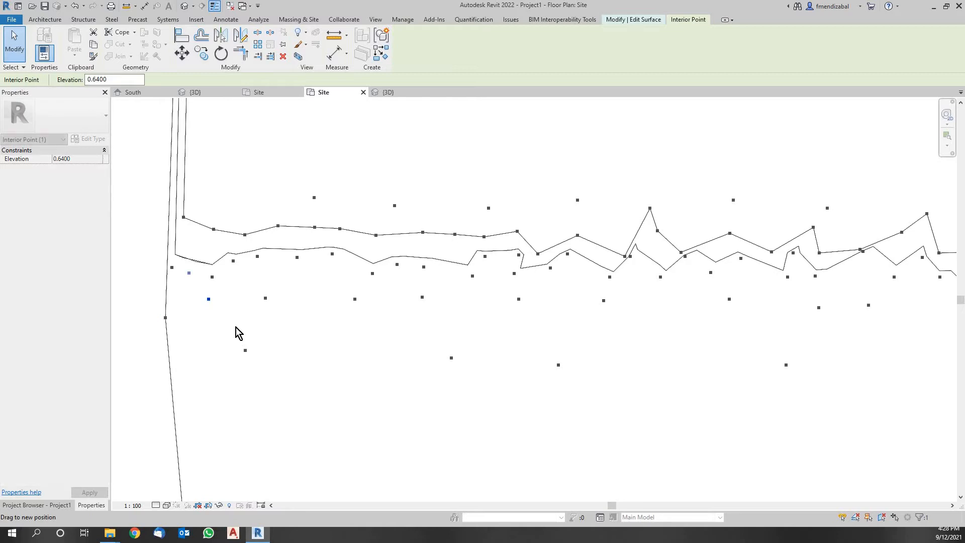
scroll(277, 335, down, 5)
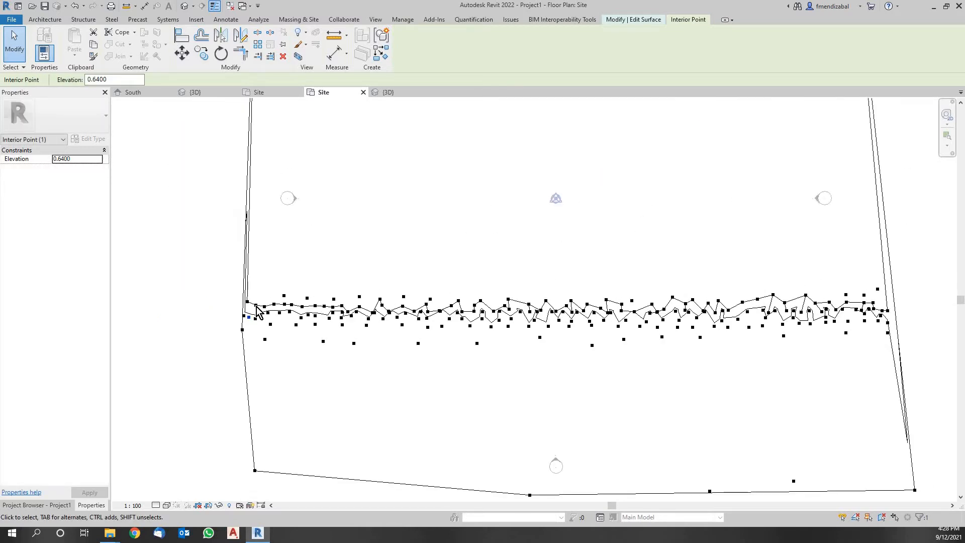
scroll(163, 265, up, 6)
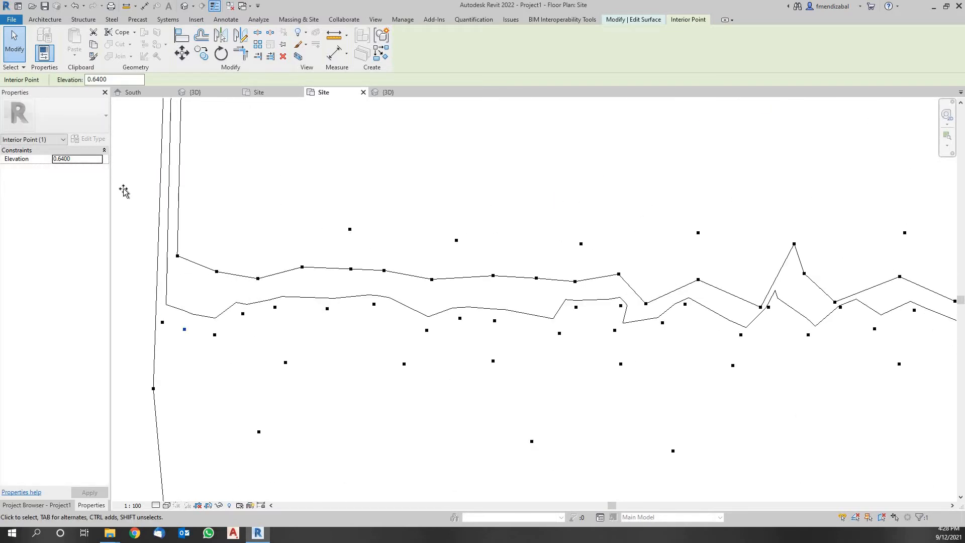
- Reposition the 2.0 and 0.64 elevation points at the slope's left end, bringing both boundary points toward the slope to align its edges
drag(123, 189, 151, 239)
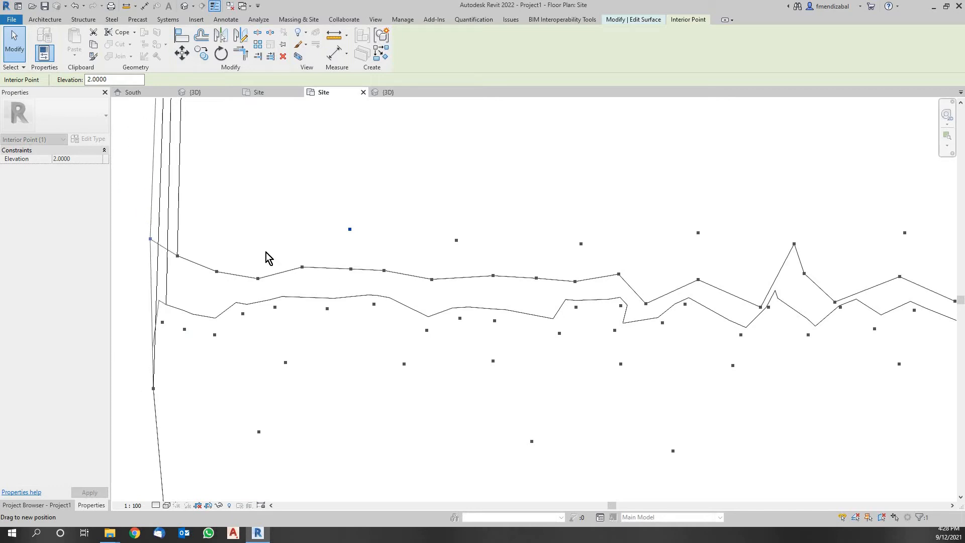
scroll(220, 274, down, 2)
scroll(197, 301, up, 2)
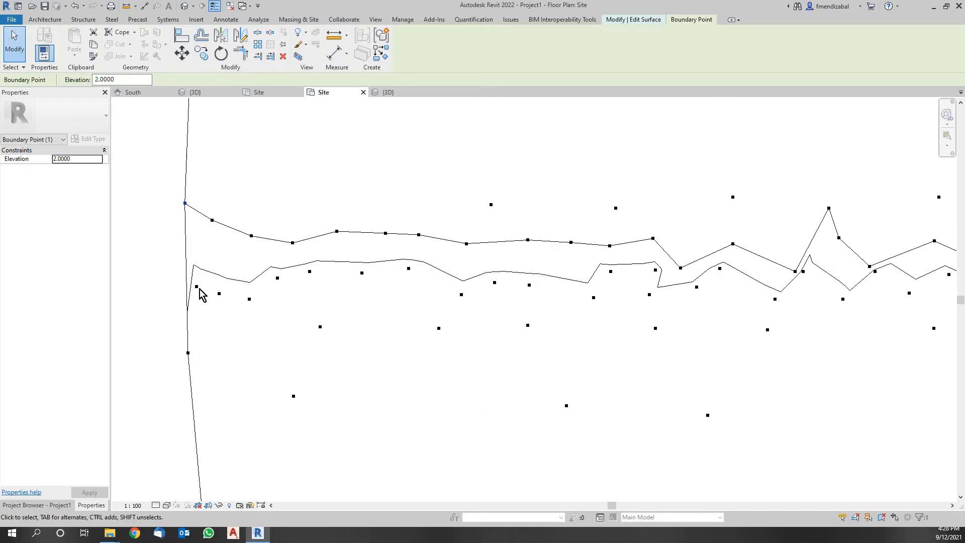
drag(199, 288, 200, 309)
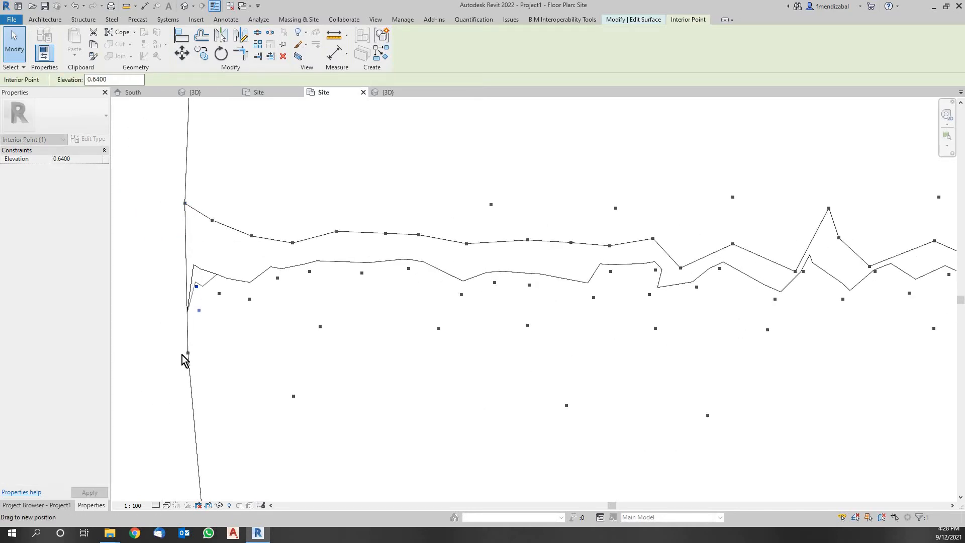
drag(187, 353, 309, 367)
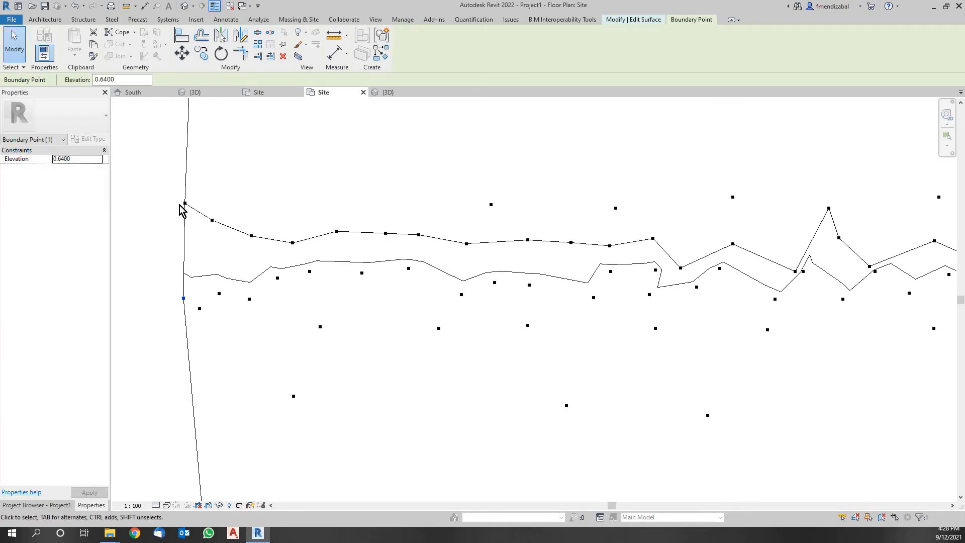
drag(186, 209, 218, 246)
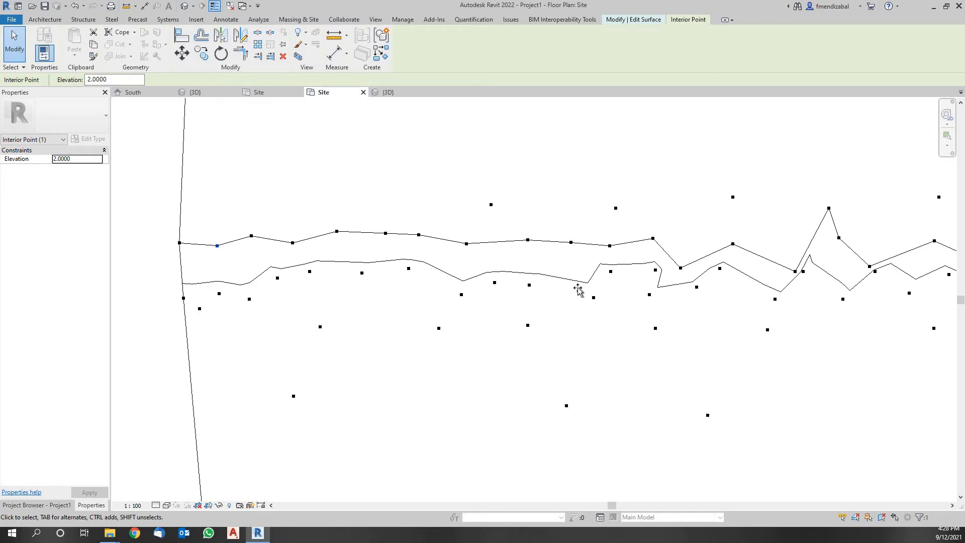
- Move the 0.64 elevation point below the dip in the slope's lower edge up and left to smooth that stretch
drag(594, 297, 571, 280)
scroll(709, 302, down, 5)
scroll(500, 280, up, 3)
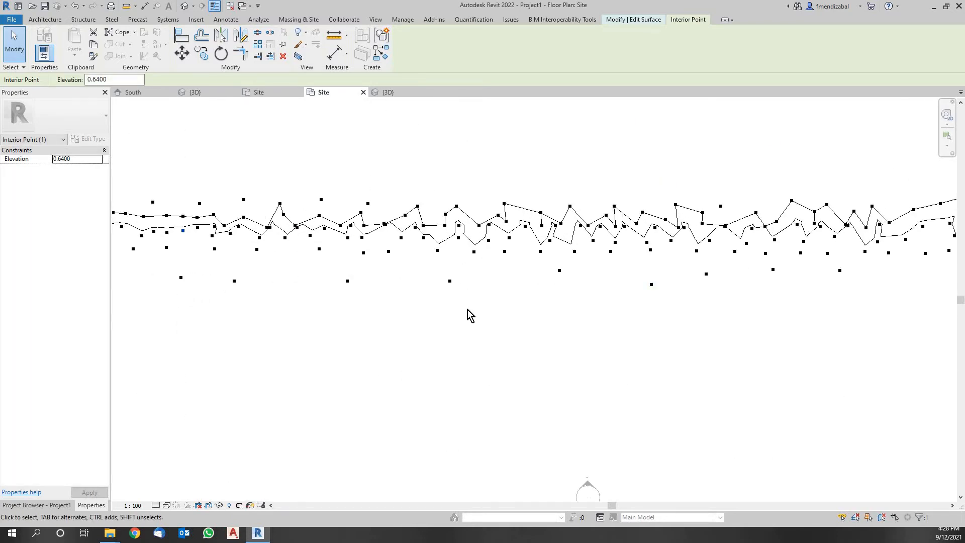
scroll(164, 191, down, 3)
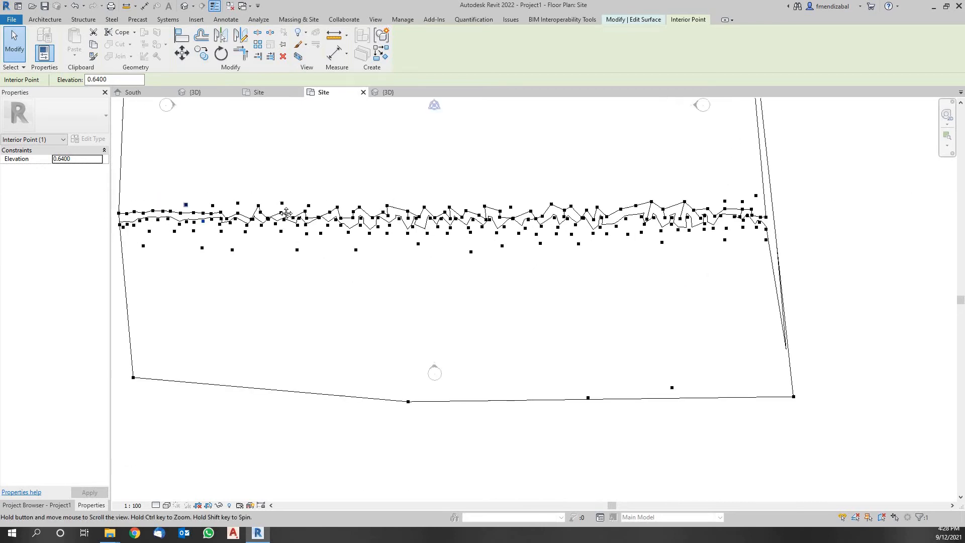
scroll(434, 269, up, 3)
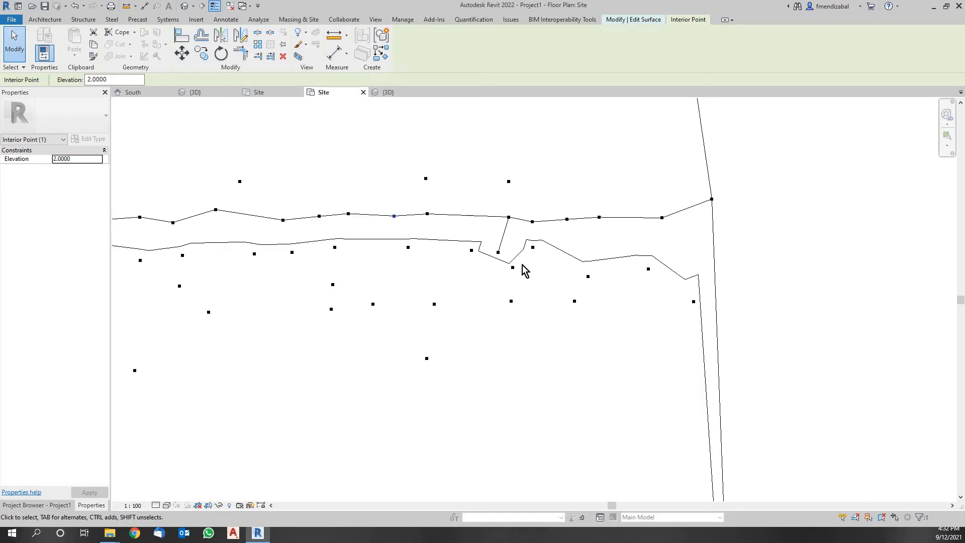
- Move the stray 2.0 elevation point near the slope's right end up into line with the upper edge
scroll(482, 234, up, 2)
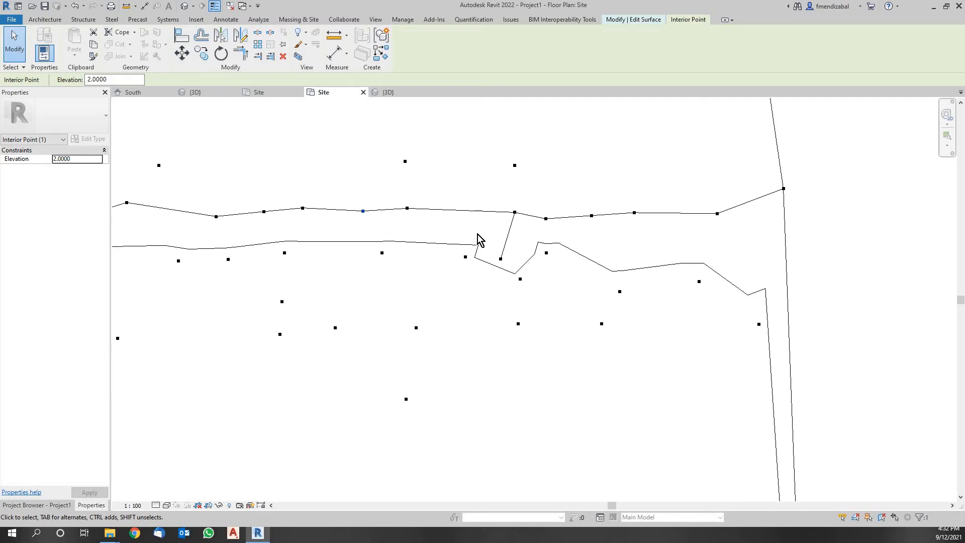
scroll(477, 251, up, 1)
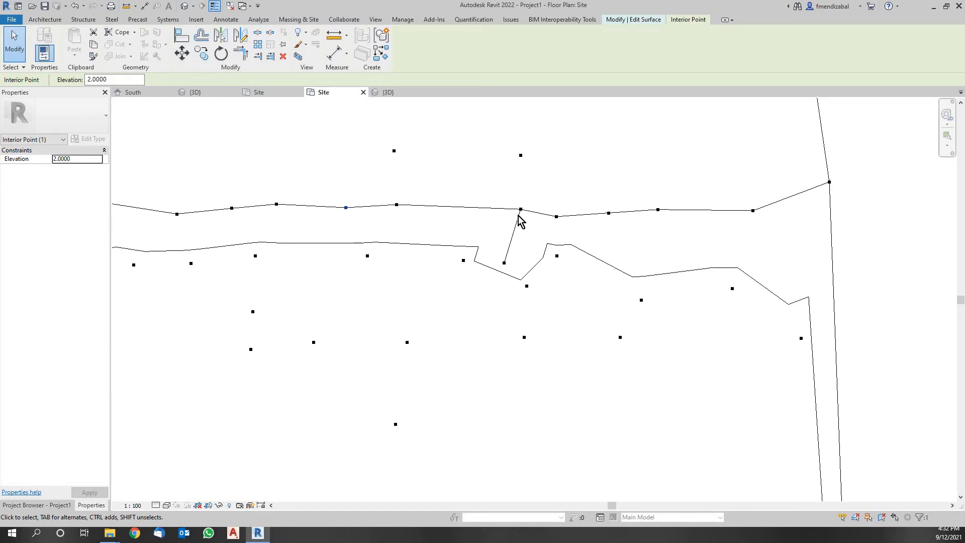
drag(504, 263, 492, 218)
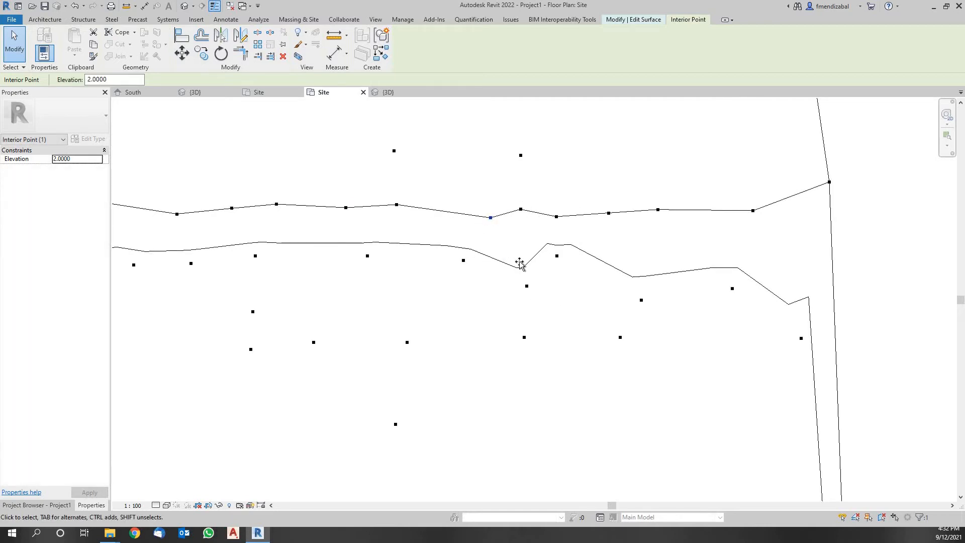
- Move the 0.64 elevation points closer to the slope's right end and realign the right boundary points to even out both edges
drag(520, 263, 519, 259)
drag(611, 247, 631, 262)
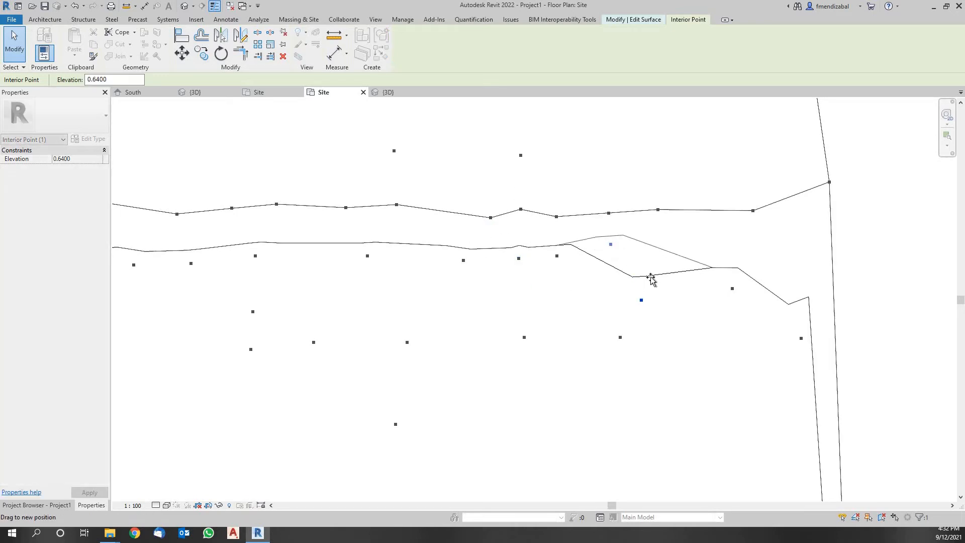
drag(734, 290, 846, 276)
scroll(819, 283, down, 3)
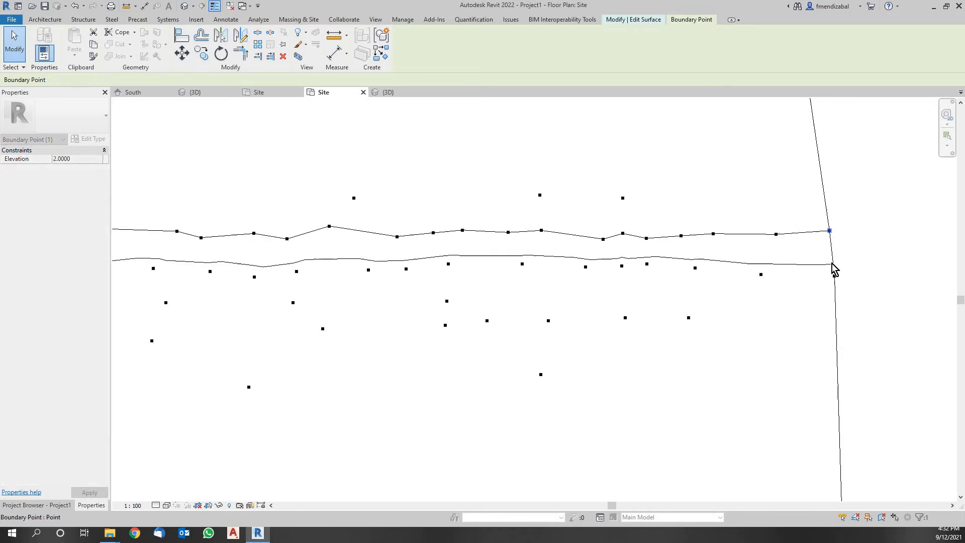
scroll(834, 269, down, 4)
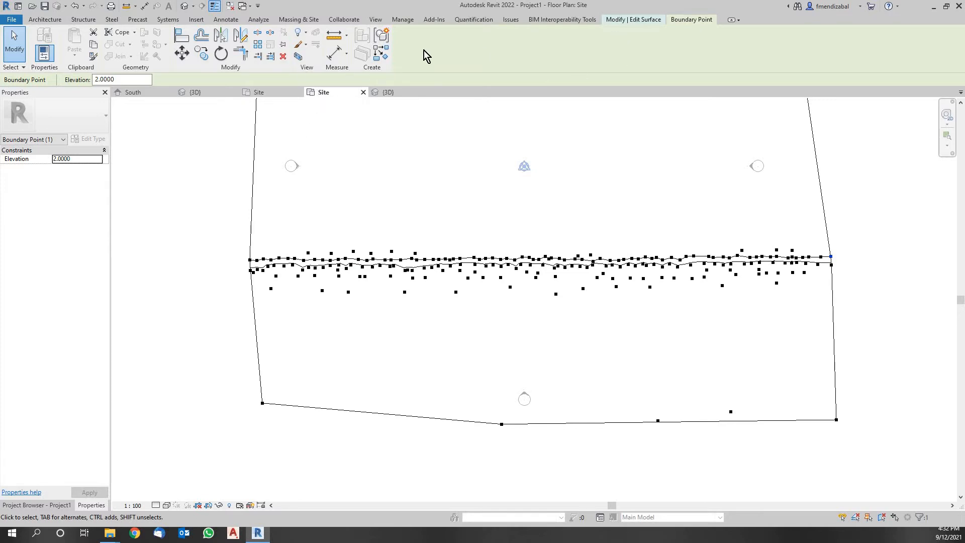
- Finish editing the surface and inspect the smoothed slope from several angles in the 3D view
key(Escape)
click(406, 52)
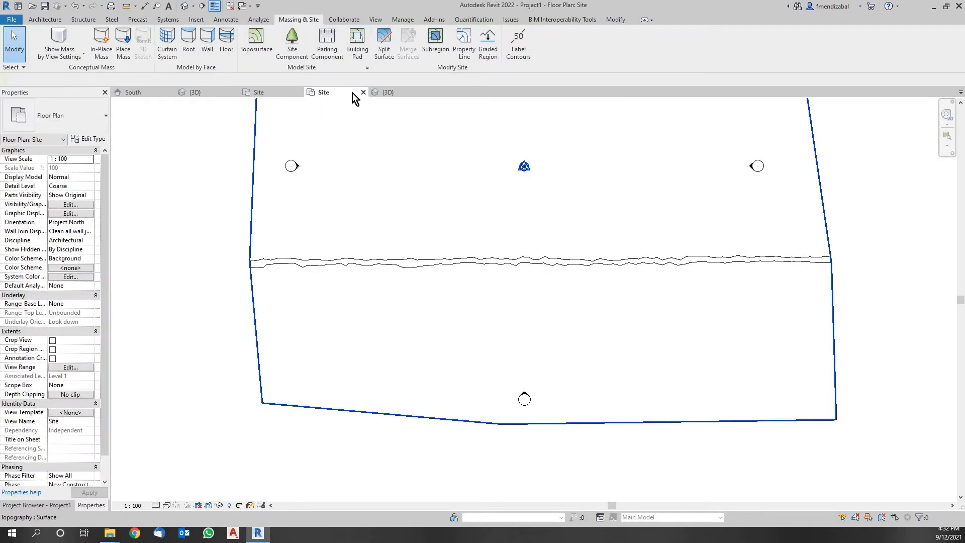
click(385, 94)
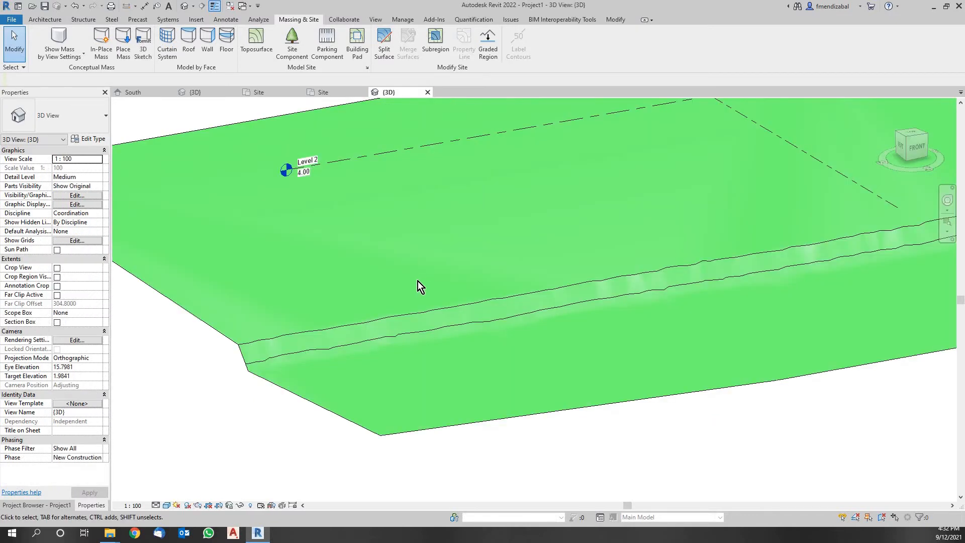
scroll(417, 281, down, 2)
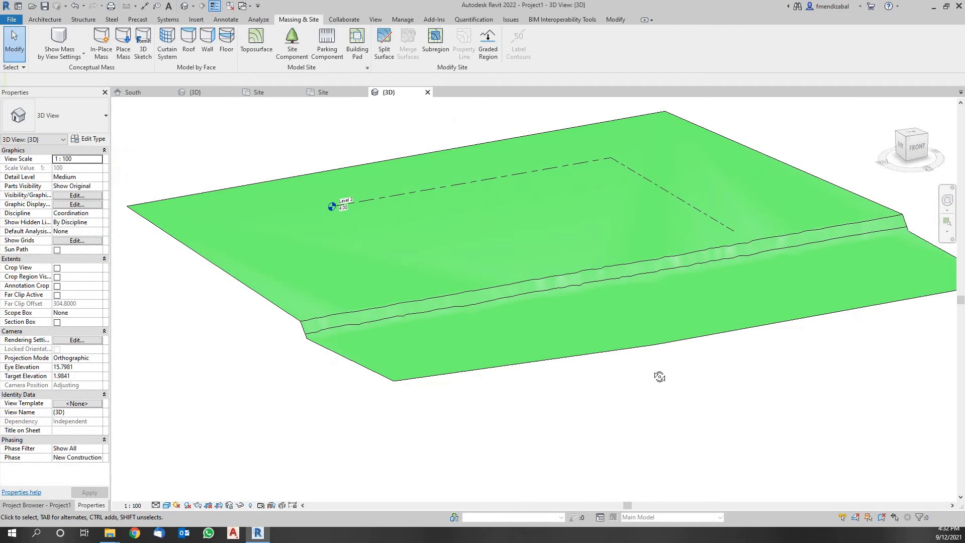
shift+middle_drag(659, 377, 578, 355)
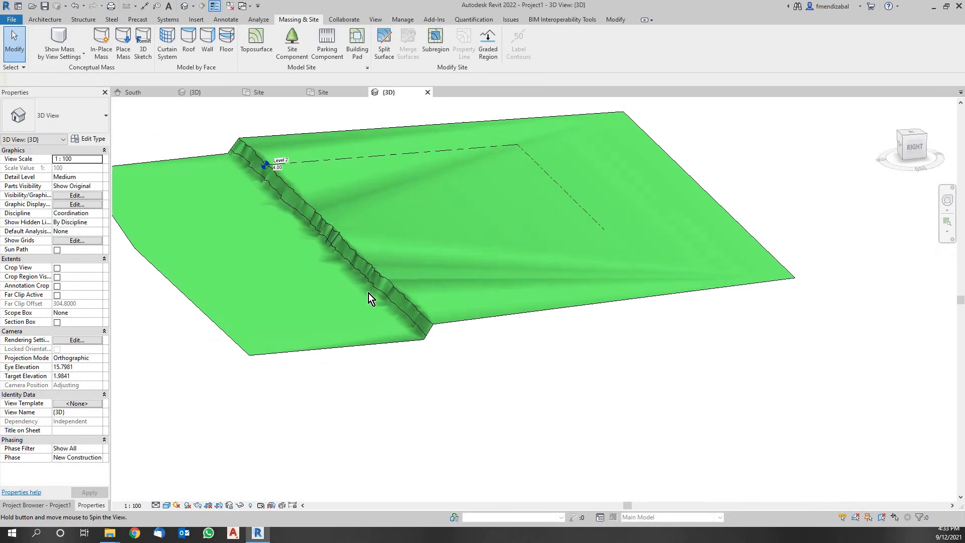
scroll(396, 299, up, 3)
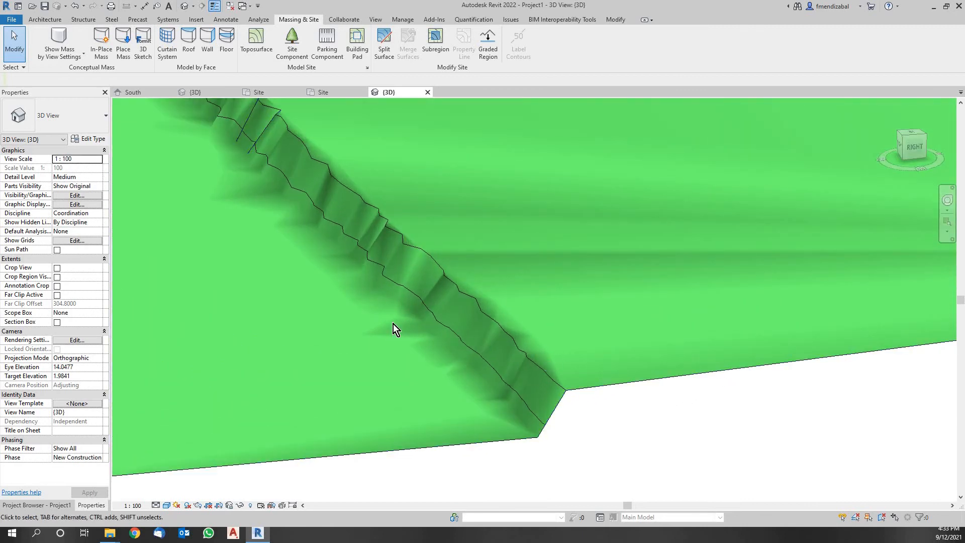
mouse_move(393, 324)
shift+middle_down()
mouse_move(345, 330)
mouse_move(406, 319)
mouse_move(405, 355)
mouse_move(297, 315)
mouse_move(282, 230)
mouse_move(267, 233)
mouse_move(282, 229)
mouse_move(420, 304)
mouse_move(312, 323)
mouse_move(384, 324)
shift+middle_up()
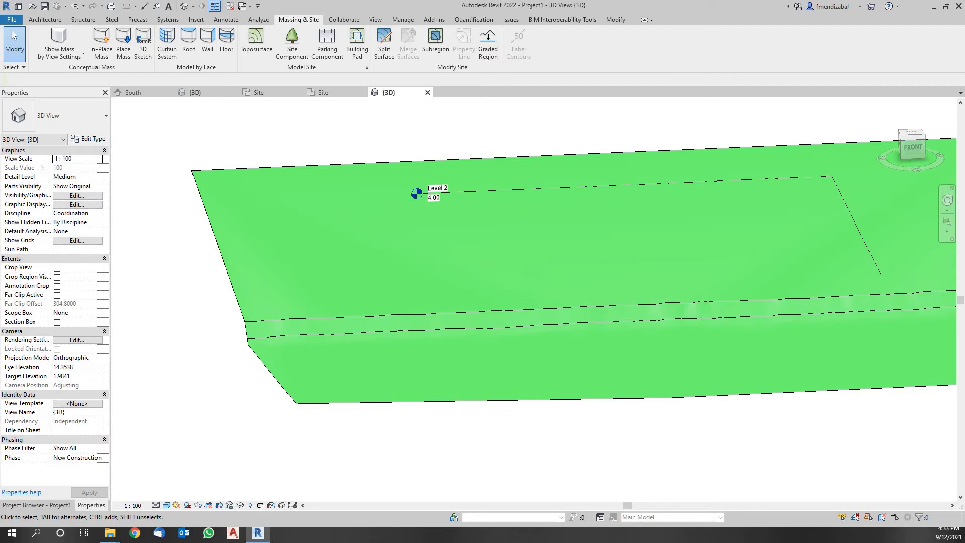
- Duplicate the {3D} view and rename the copy Parque
click(38, 504)
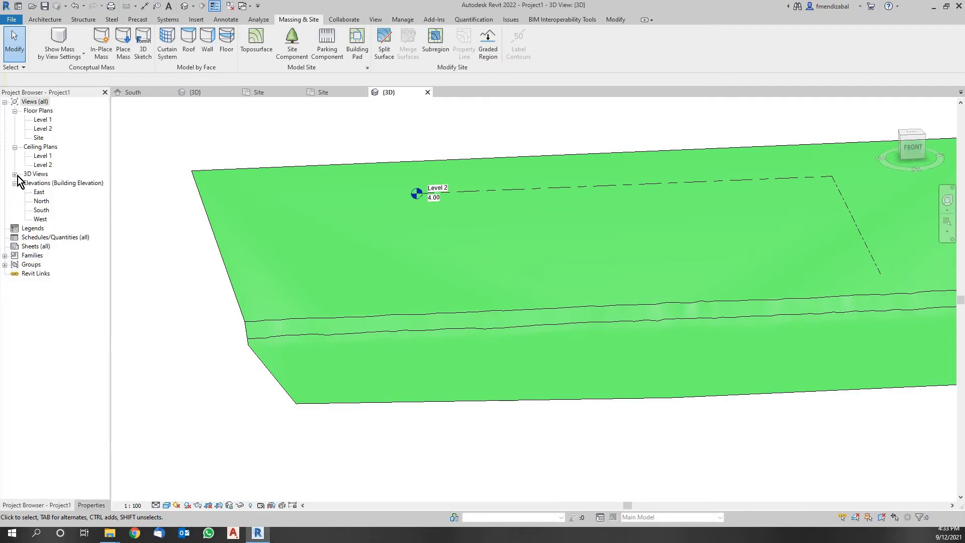
click(14, 175)
right_click(39, 184)
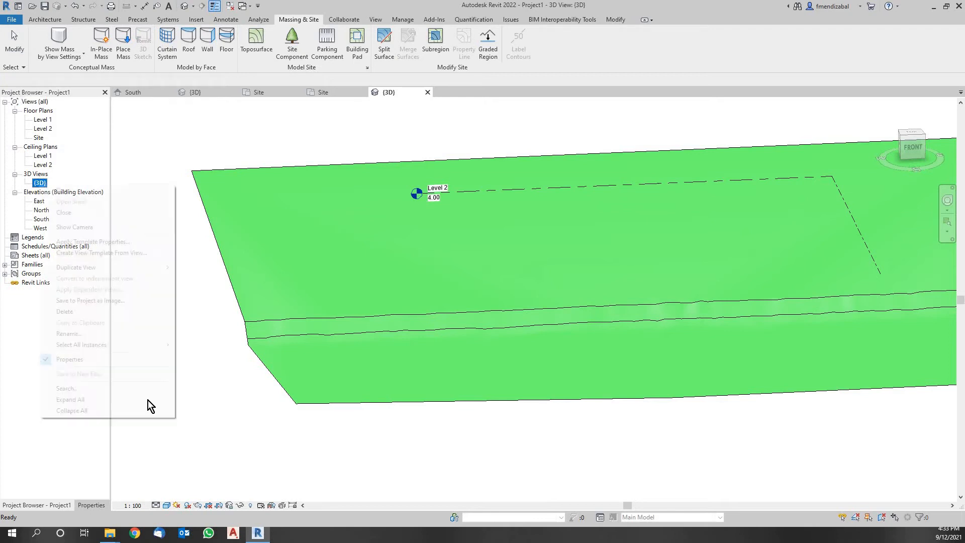
click(193, 276)
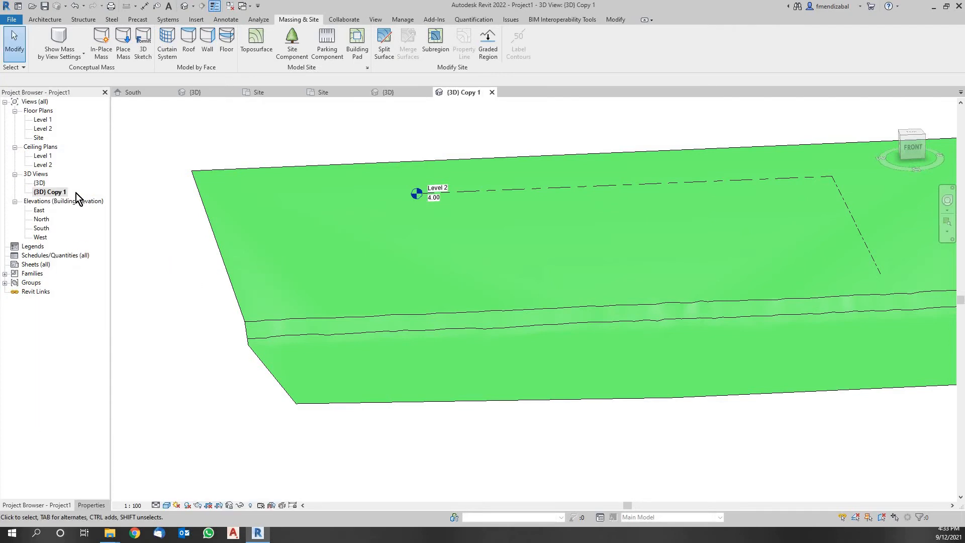
right_click(59, 196)
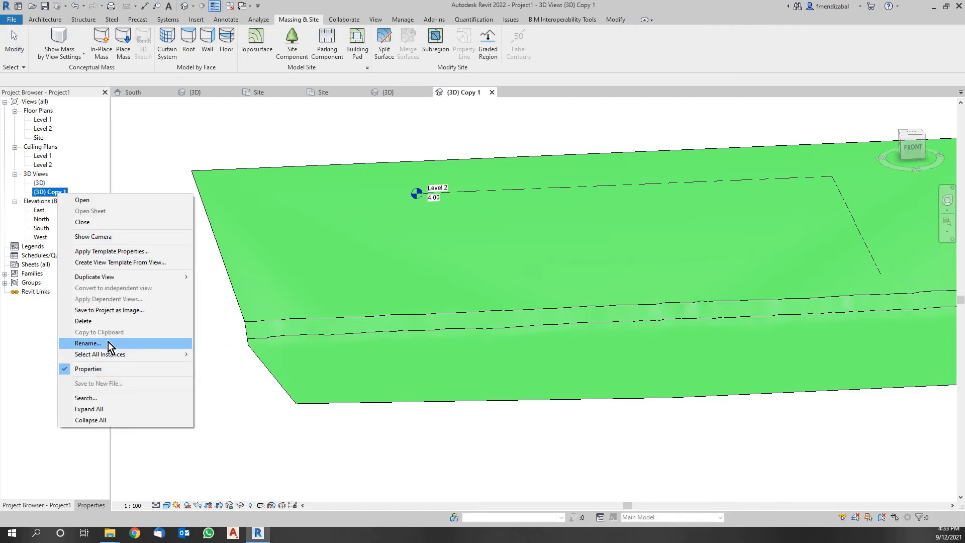
click(108, 342)
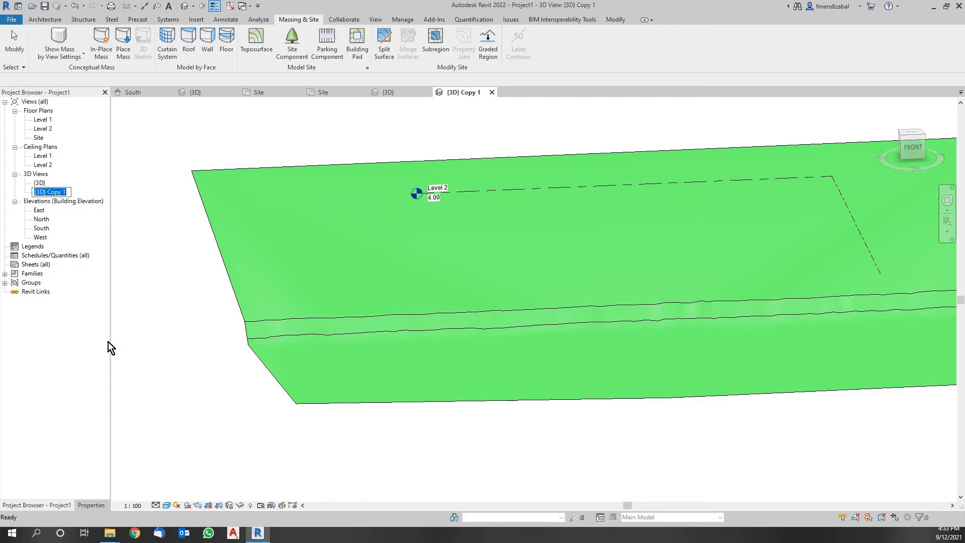
text(Parque)
key(Return)
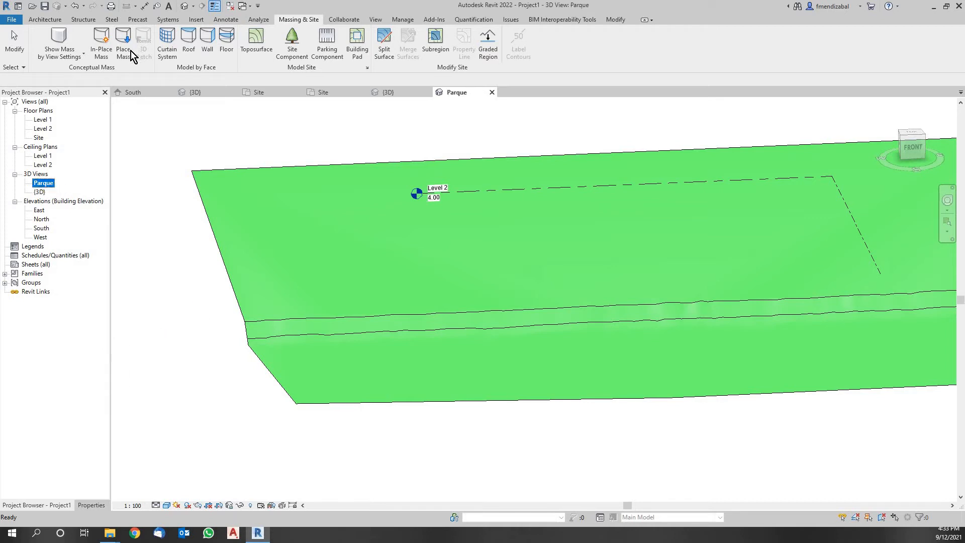
- Turn on the section box in the Parque view and pull its left face inward to cut the terrain's left edge
click(92, 507)
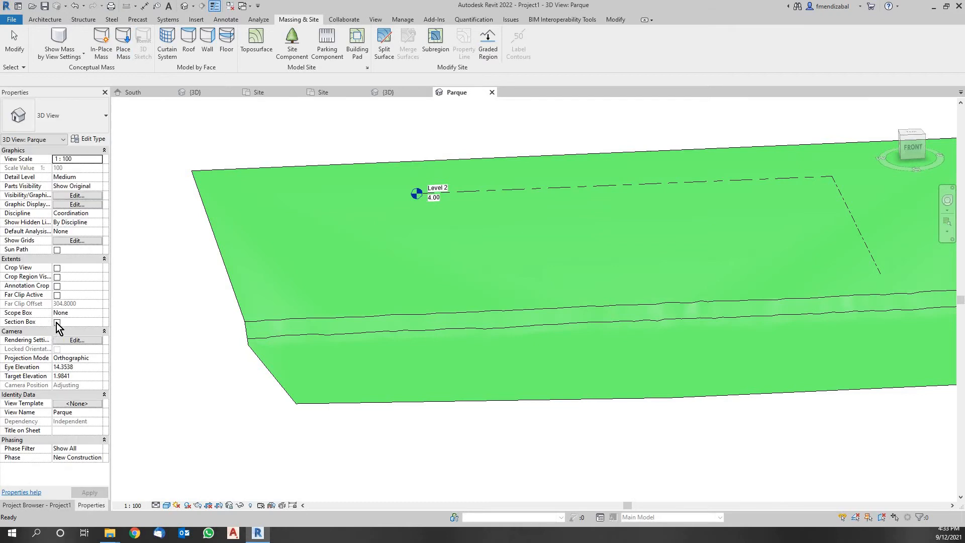
click(57, 322)
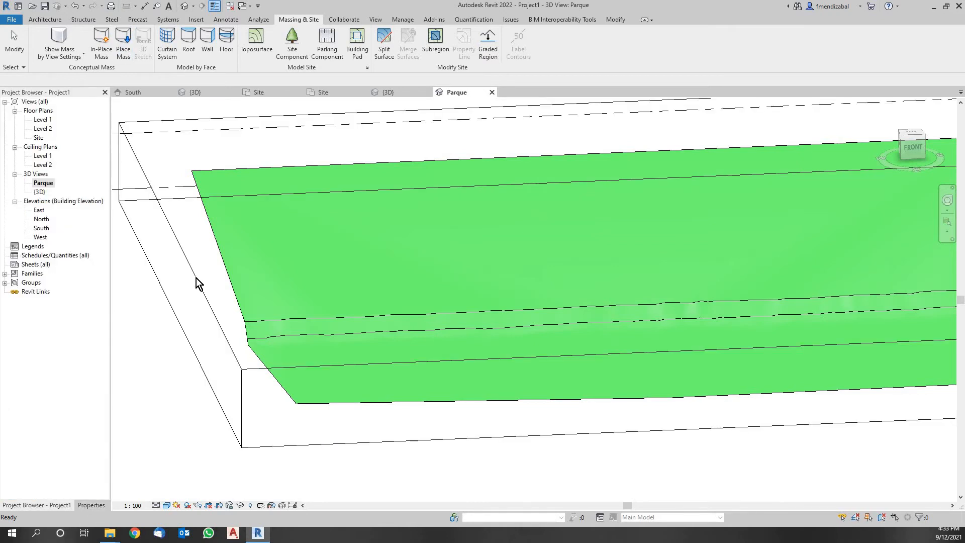
click(183, 286)
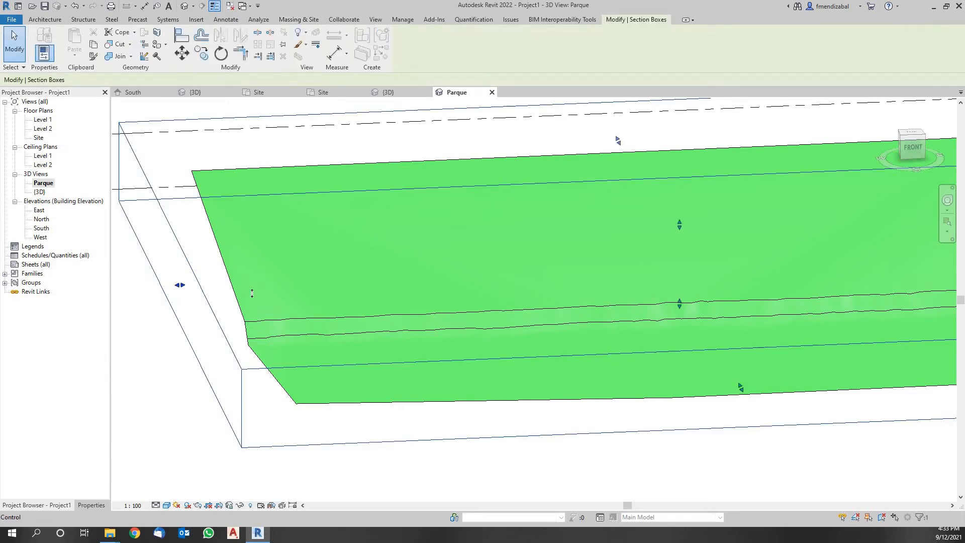
drag(301, 301, 277, 305)
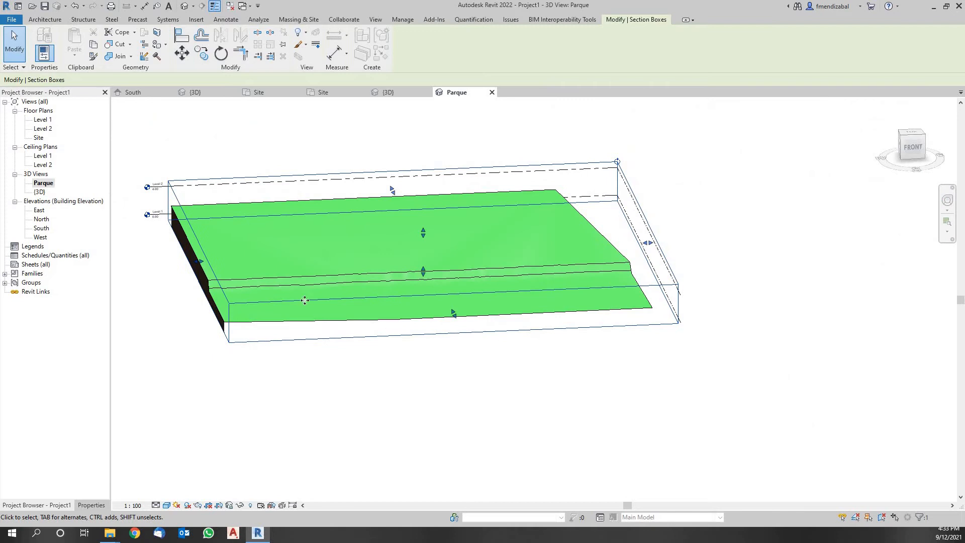
- Pull the section box's front and right faces inward so they cut through the terrain and expose its earth section
scroll(200, 308, up, 3)
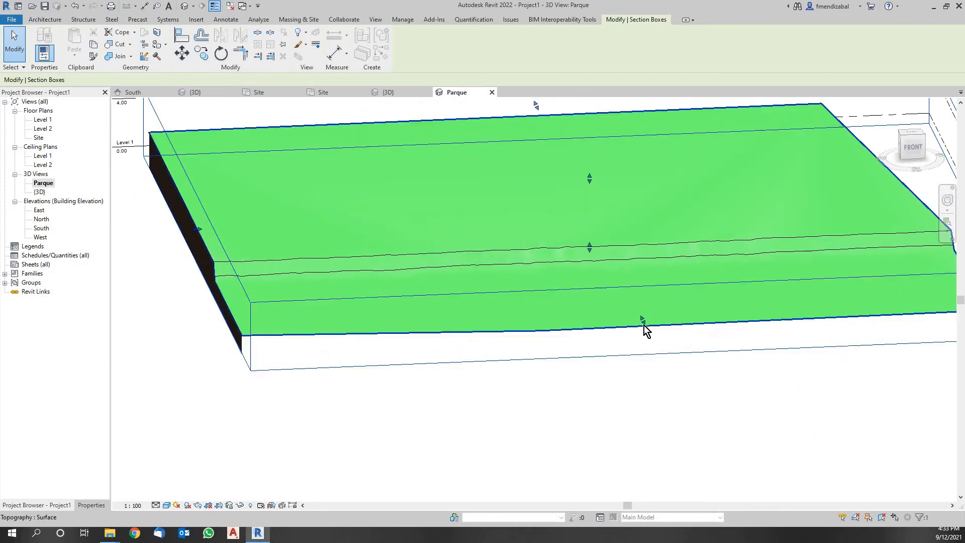
drag(643, 321, 692, 452)
scroll(816, 394, down, 5)
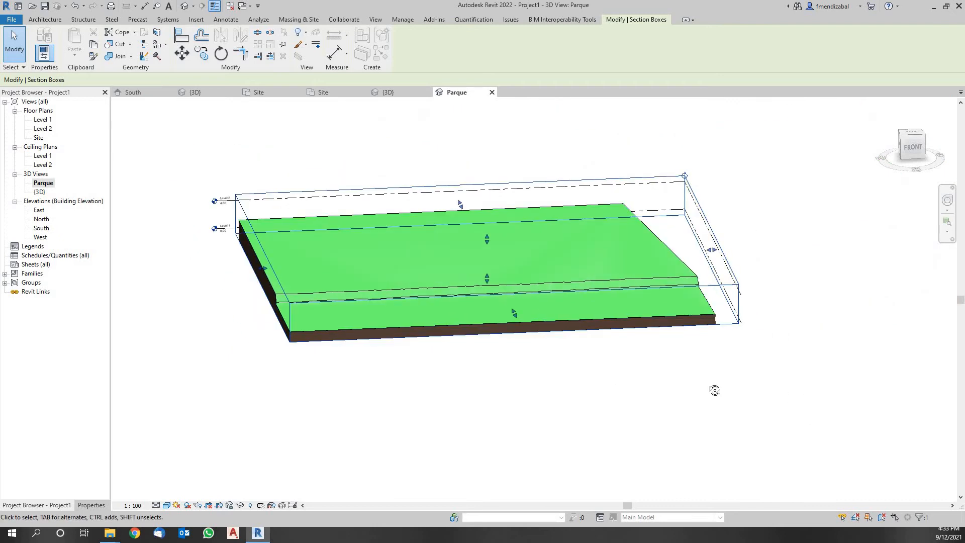
shift+middle_drag(711, 388, 667, 301)
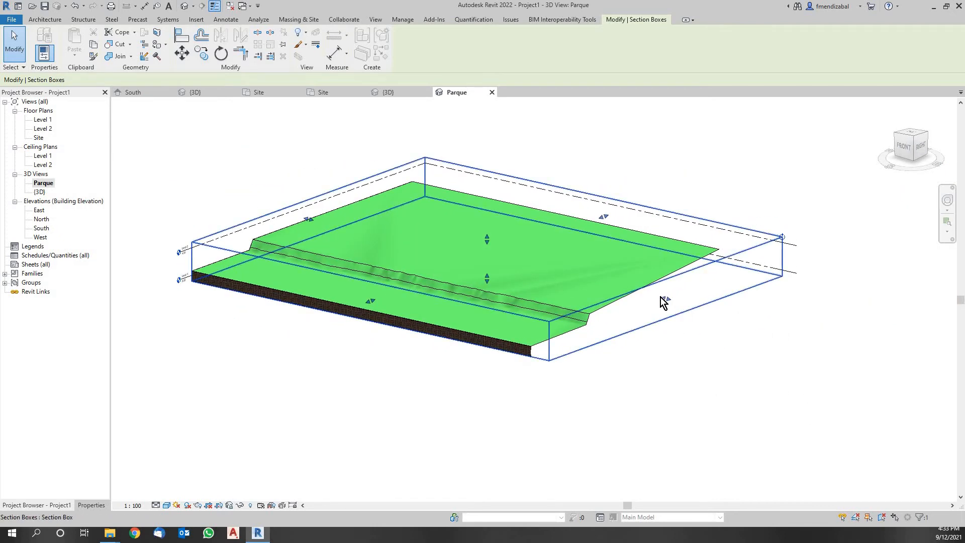
drag(666, 299, 781, 520)
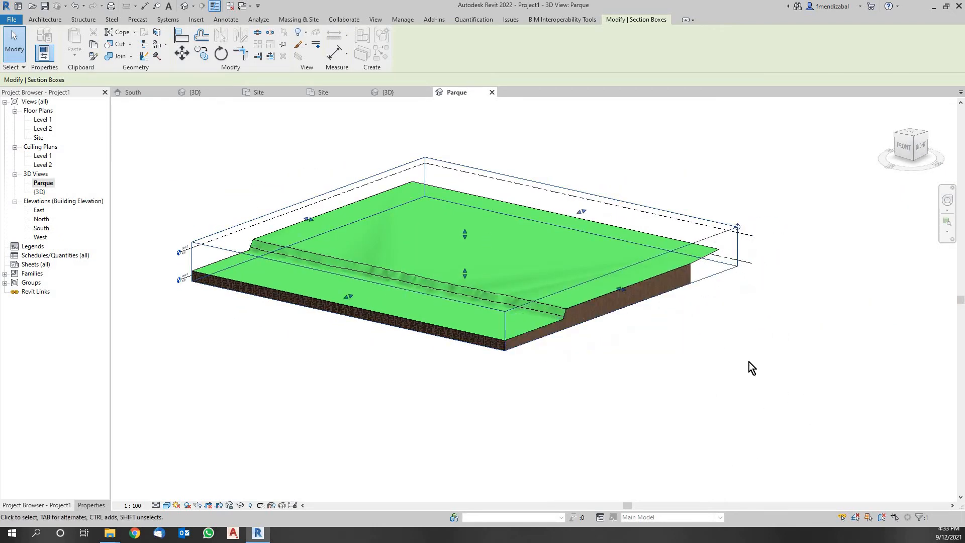
scroll(735, 336, down, 1)
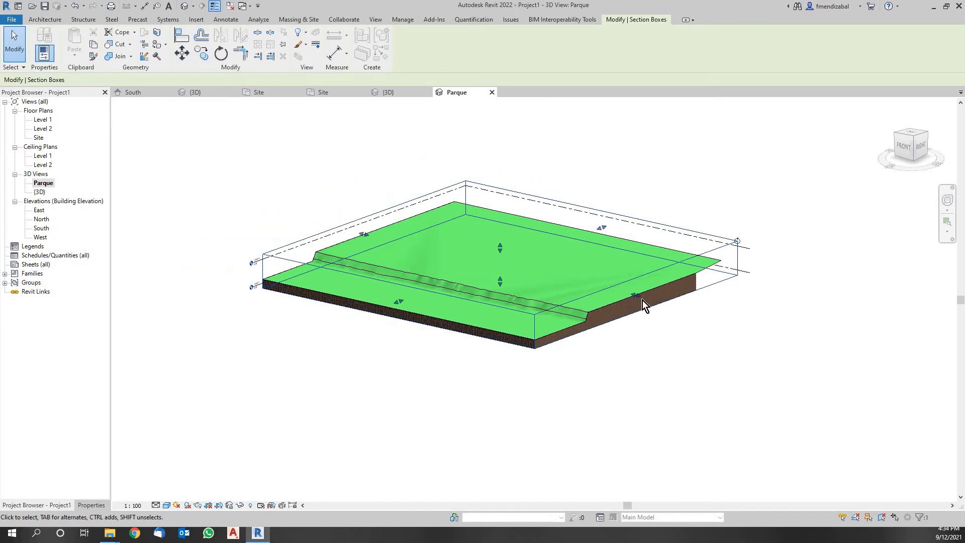
- Pull the section box's right and back faces inward until they cut cleanly through the terrain along both edges
drag(639, 298, 754, 364)
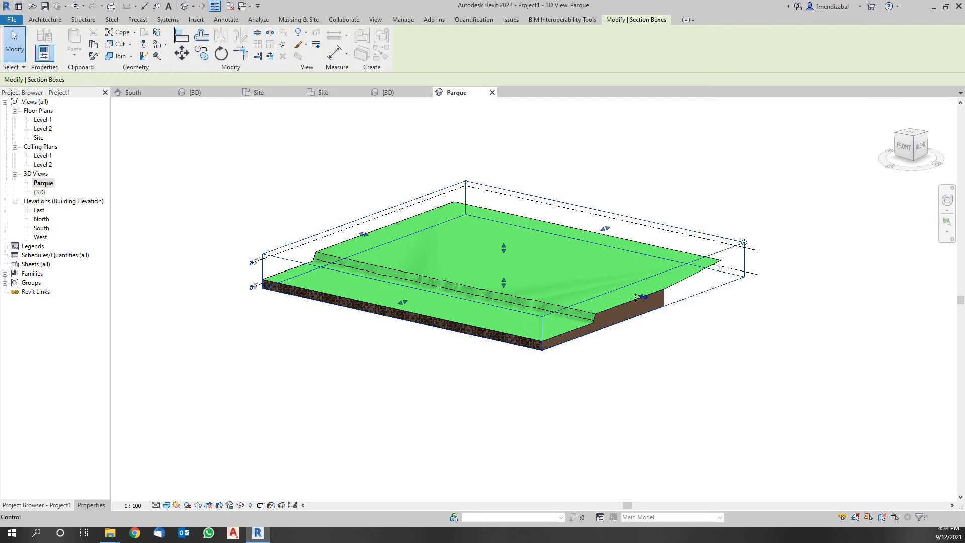
drag(640, 300, 614, 301)
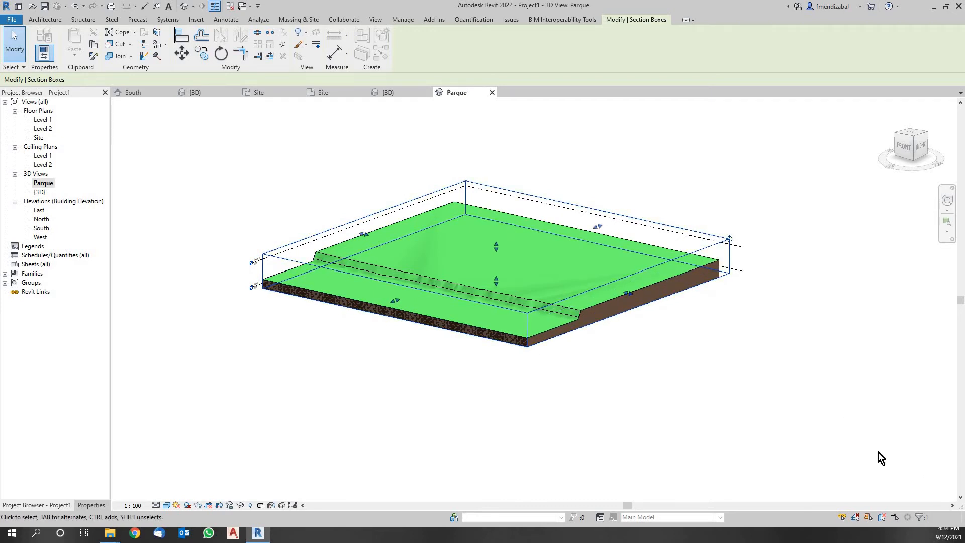
shift+middle_drag(826, 456, 680, 257)
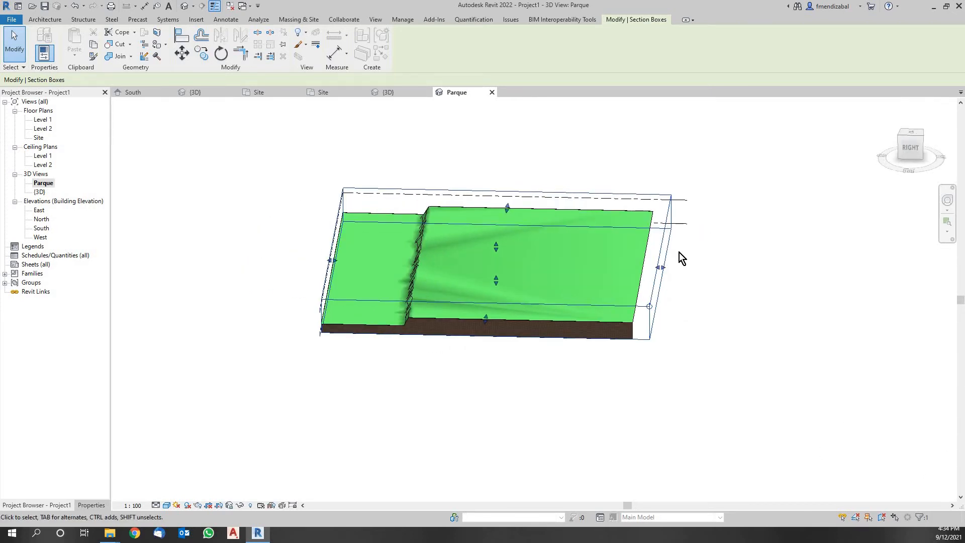
shift+middle_drag(673, 312, 613, 297)
drag(613, 288, 789, 375)
shift+middle_drag(789, 375, 302, 478)
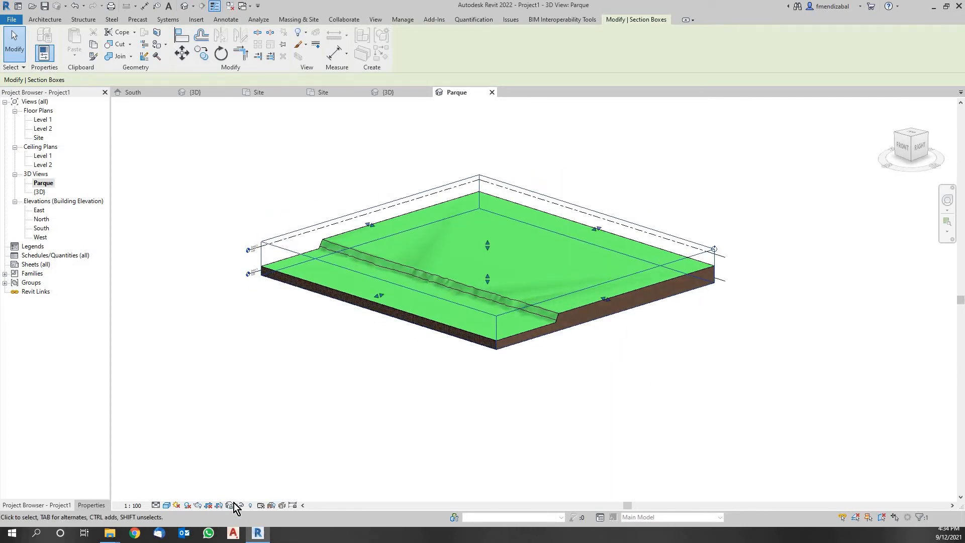
- Set the Parque view's visual style to Hidden Line and examine the earth hatch along the cut faces near the slope
click(167, 505)
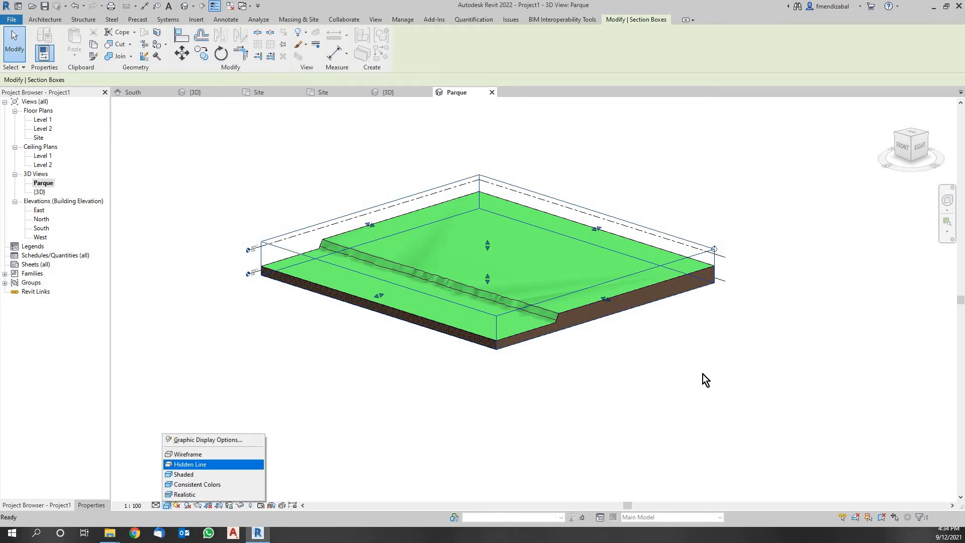
key(Return)
scroll(503, 403, up, 4)
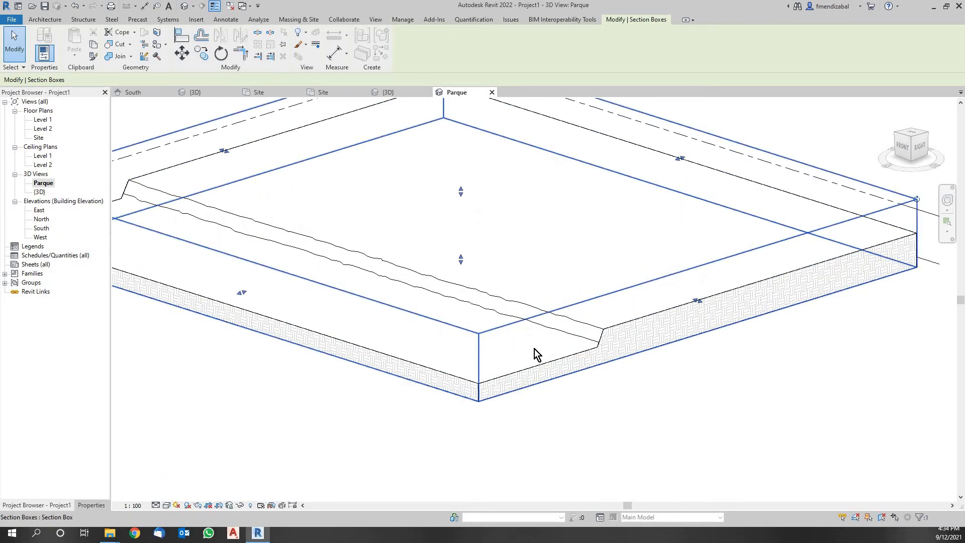
scroll(537, 355, up, 3)
middle_drag(552, 306, 466, 314)
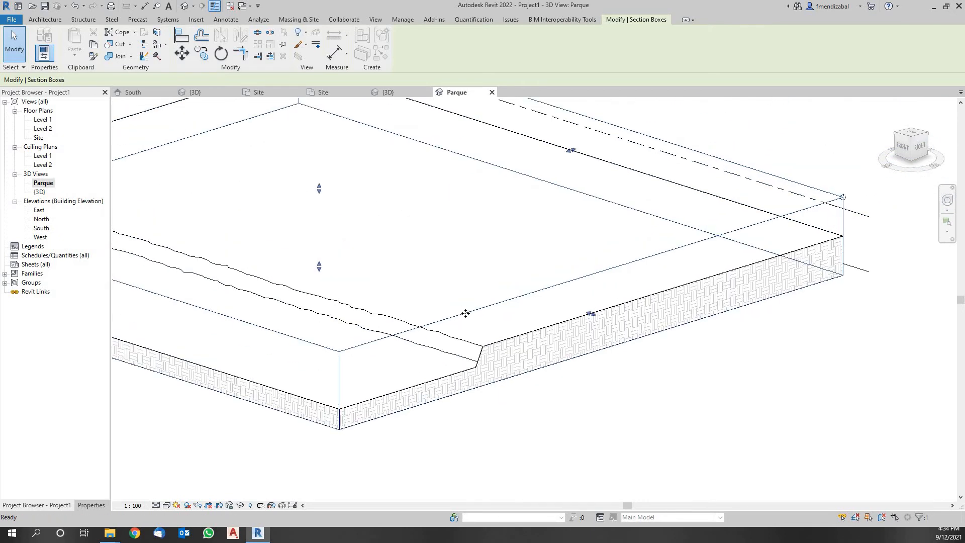
scroll(466, 313, up, 3)
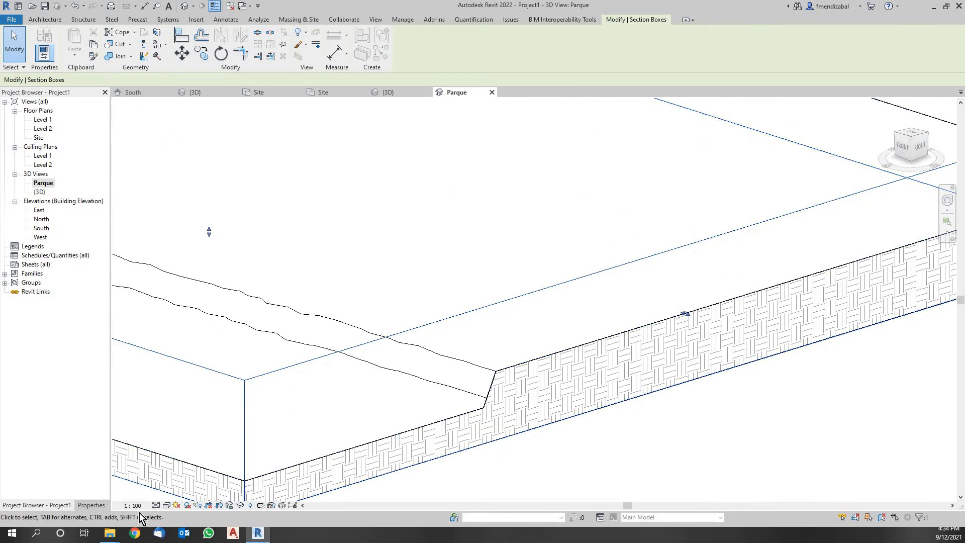
- Preview the terrain section in the Shaded visual style and return the view to Hidden Line
click(167, 505)
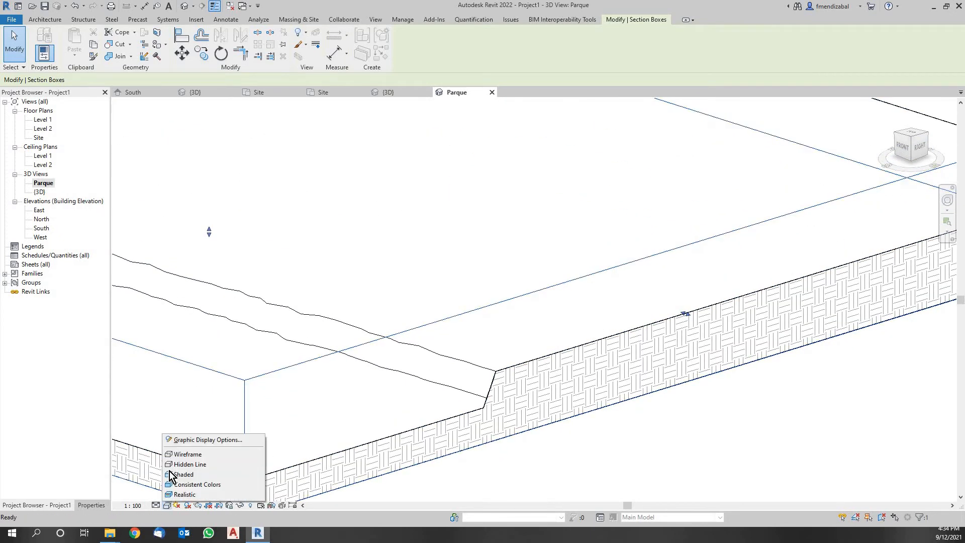
click(185, 474)
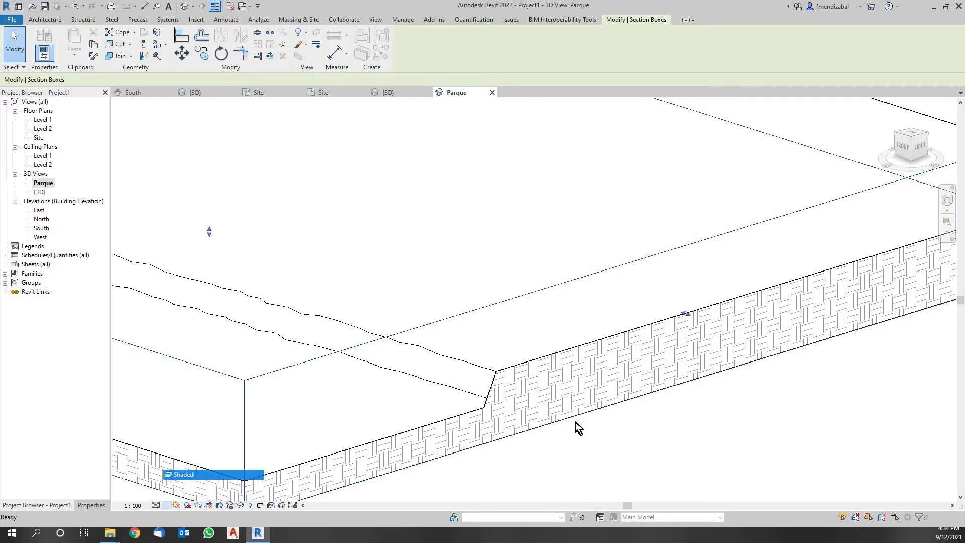
scroll(658, 429, up, 3)
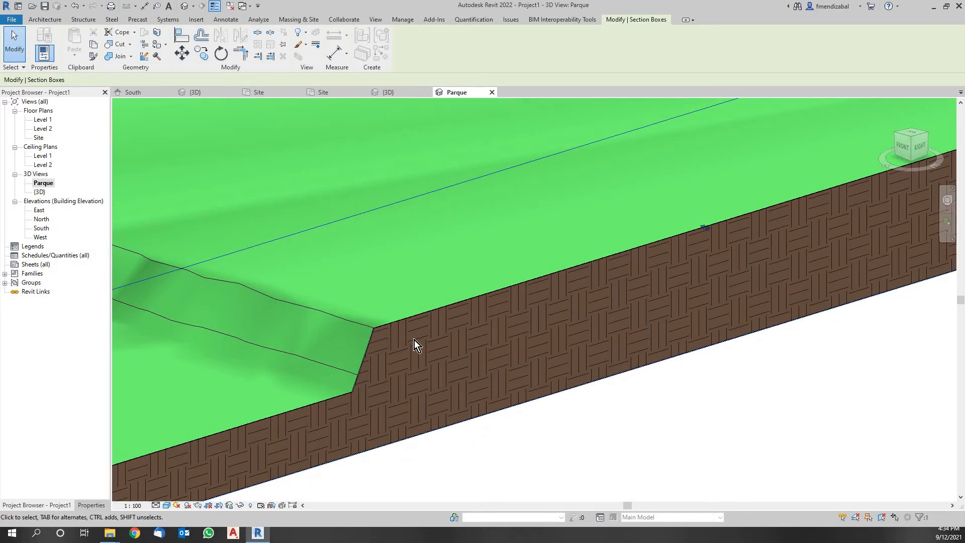
click(168, 506)
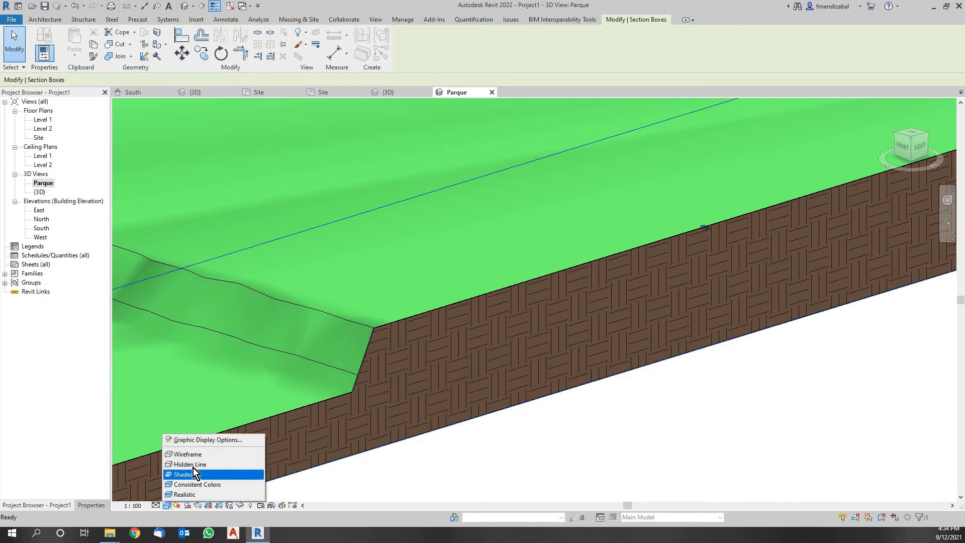
click(193, 467)
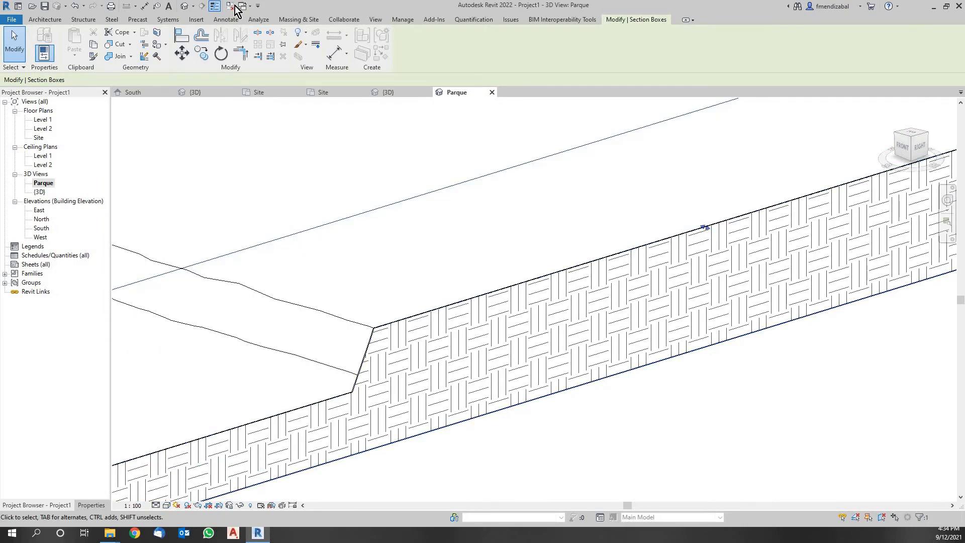
- In the site settings, set the contour interval to 1.0000 and the additional contours' increment to 0.2000, and apply them
click(287, 21)
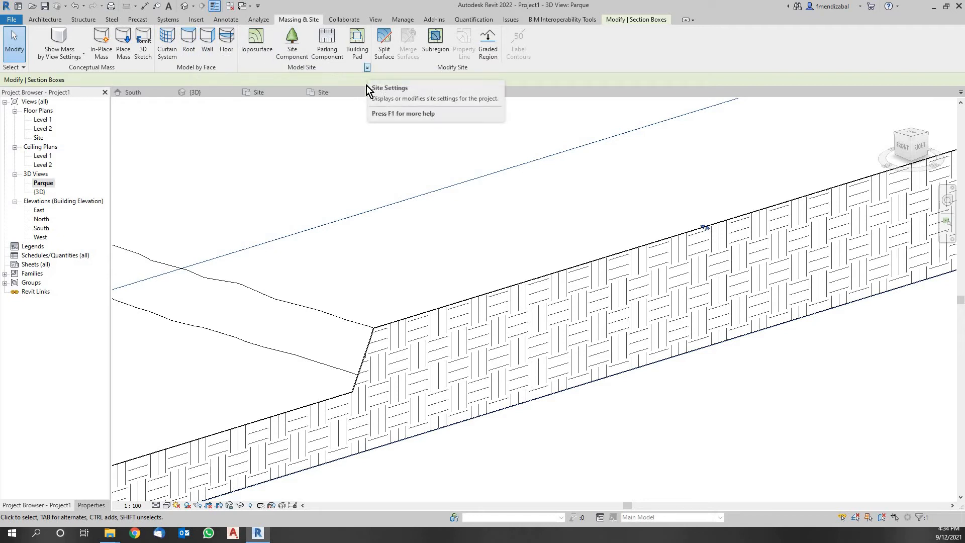
click(367, 68)
drag(246, 75, 554, 123)
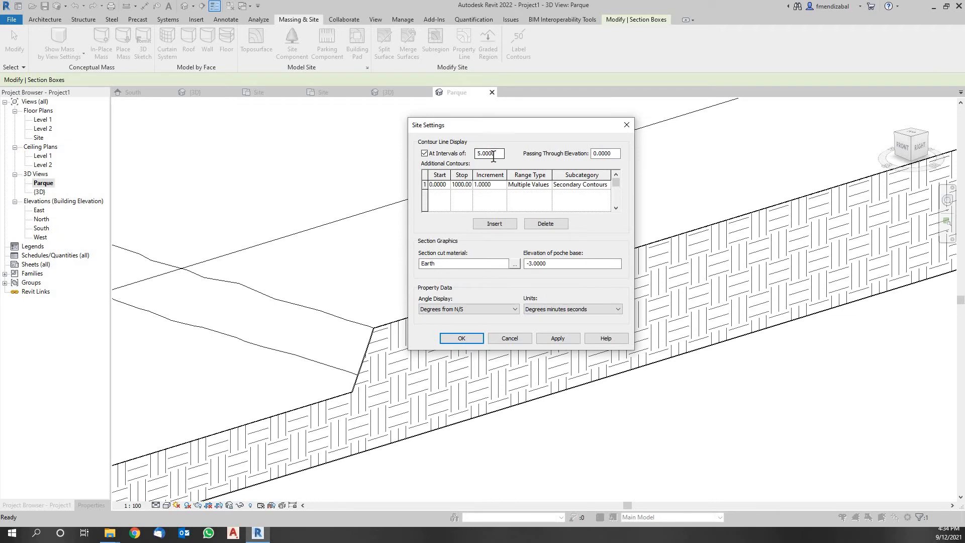
click(497, 184)
text(0.)
text(1)
click(566, 340)
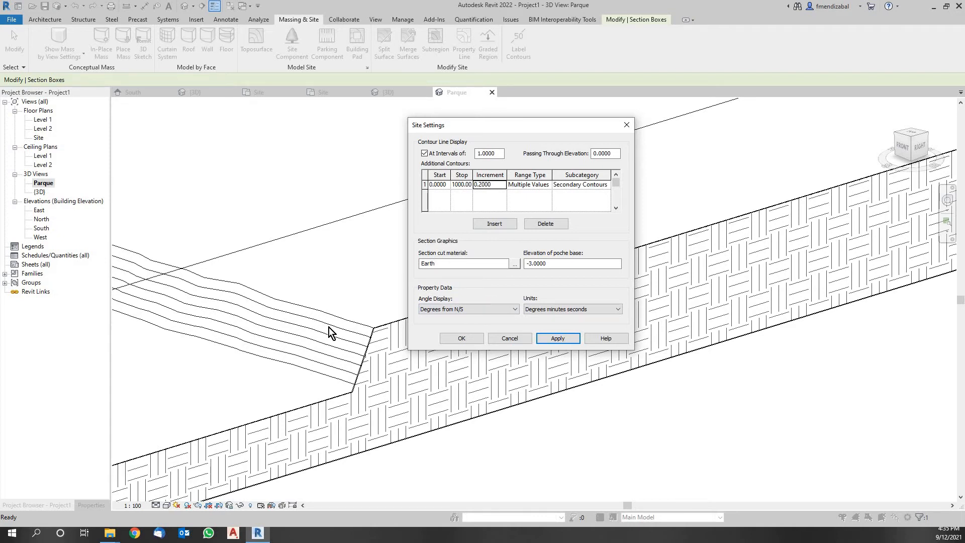
- Edit the Earth section cut material so its shading uses the render appearance, and open its shading color for editing
click(516, 264)
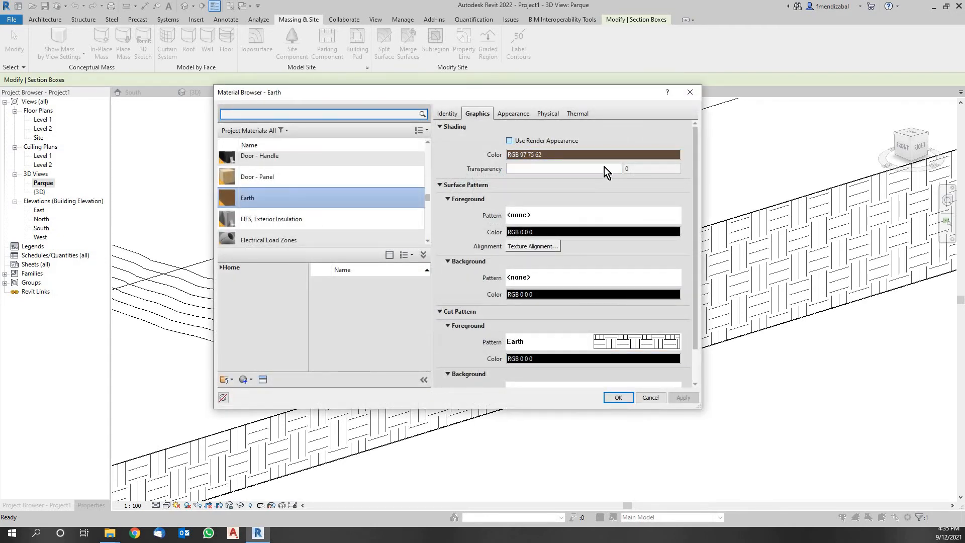
click(510, 141)
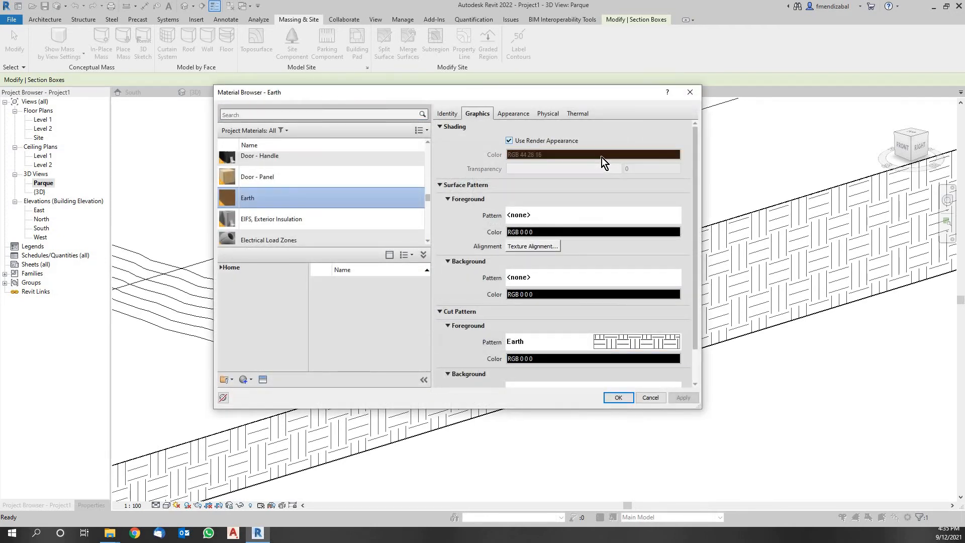
click(572, 156)
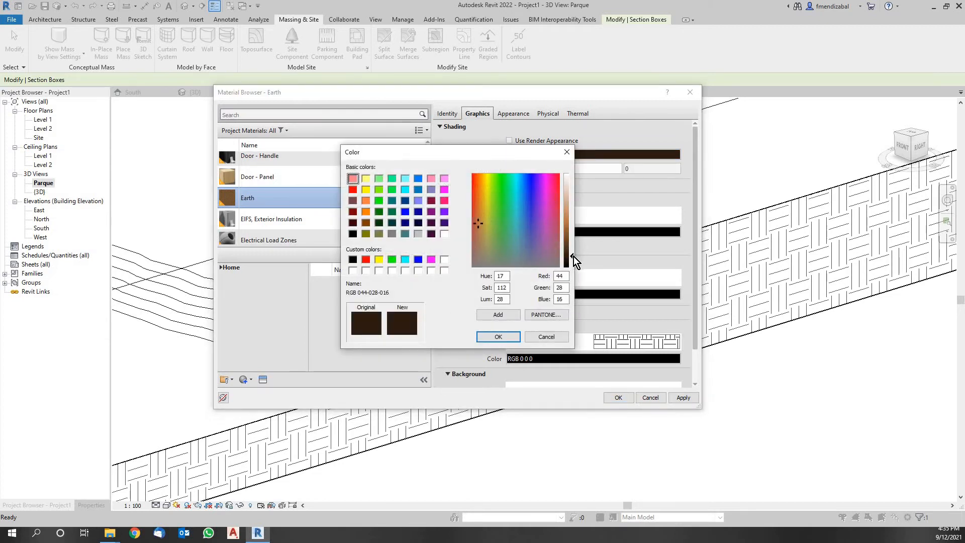
- Lighten the Earth material's shading colour to RGB 197 137 92 and accept the material and site settings
click(574, 216)
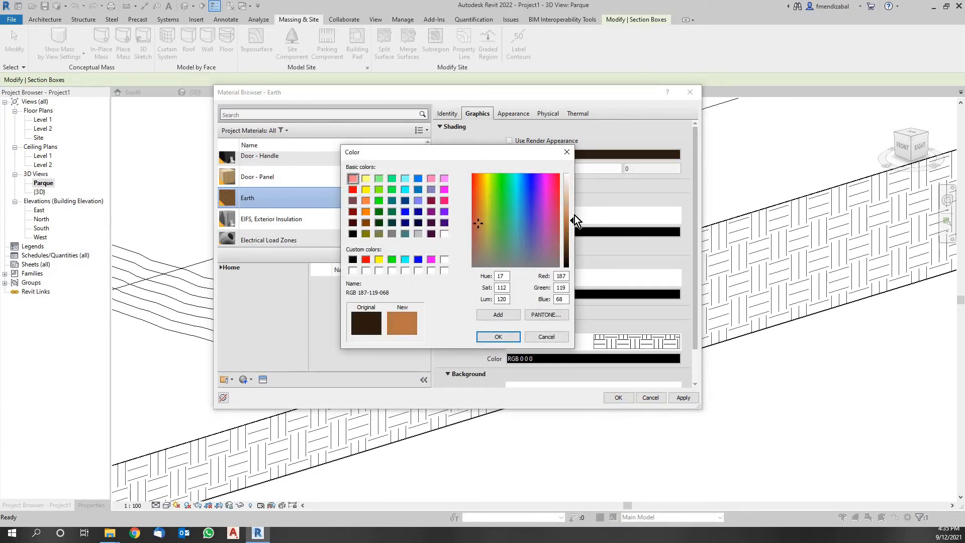
click(498, 337)
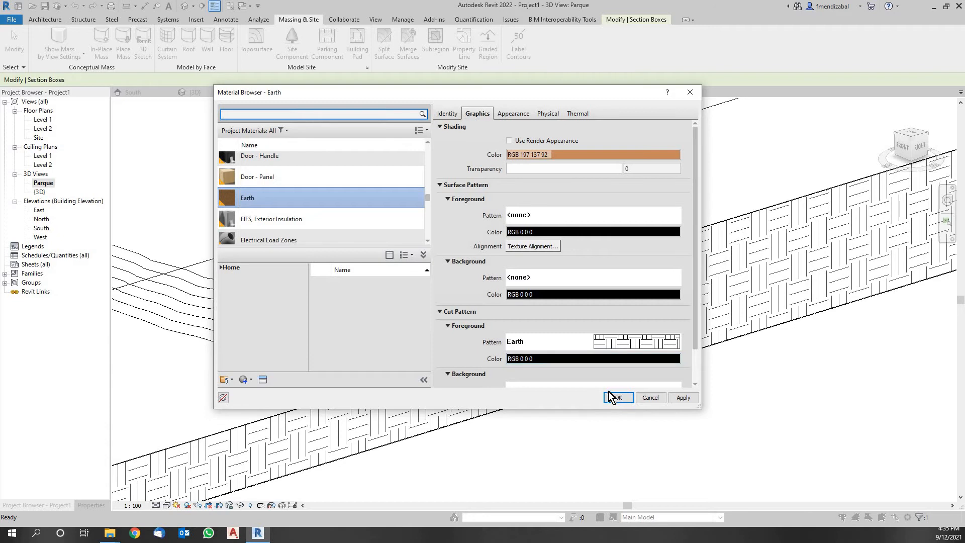
click(455, 339)
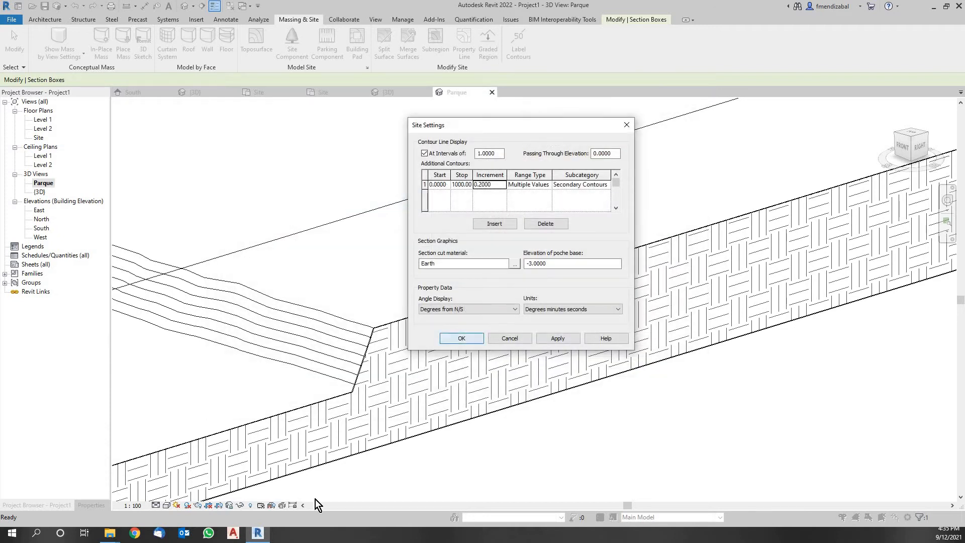
- Set the Parque 3D view's visual style to Shaded and inspect the terrain and its earth section faces
click(167, 506)
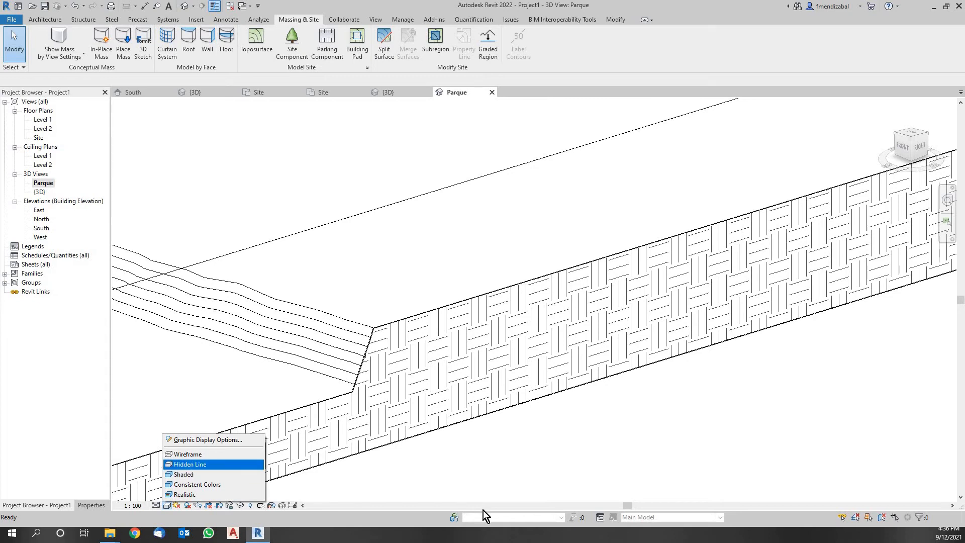
key(Return)
scroll(654, 425, down, 4)
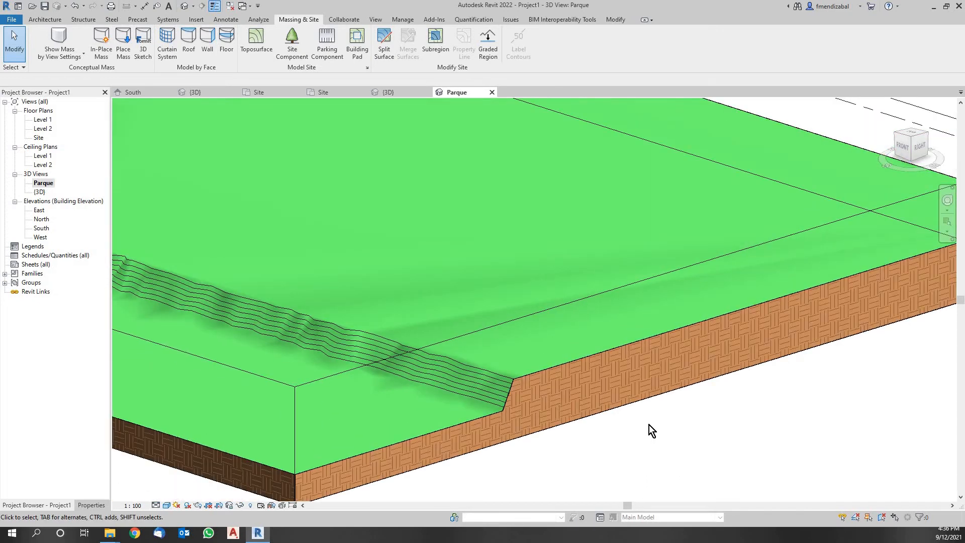
scroll(578, 460, down, 5)
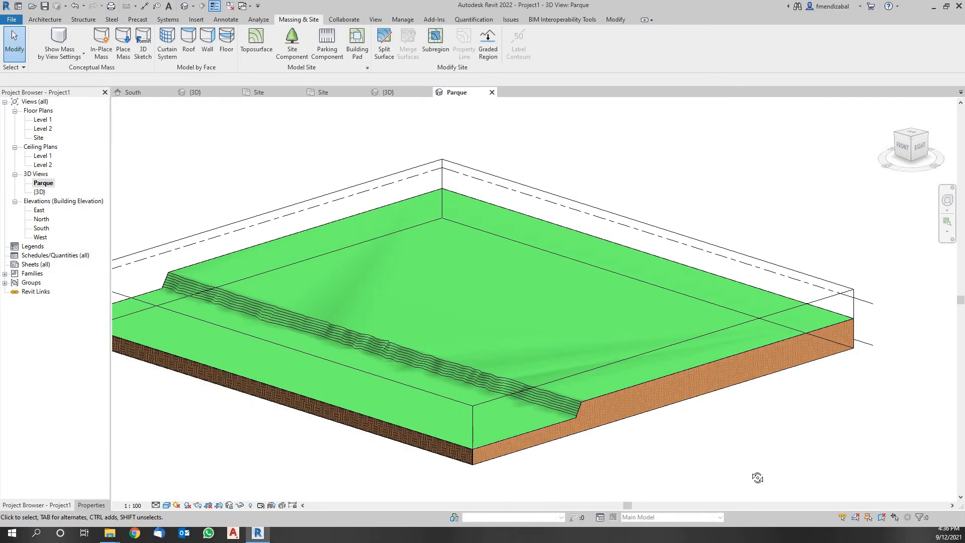
shift+middle_drag(758, 478, 524, 429)
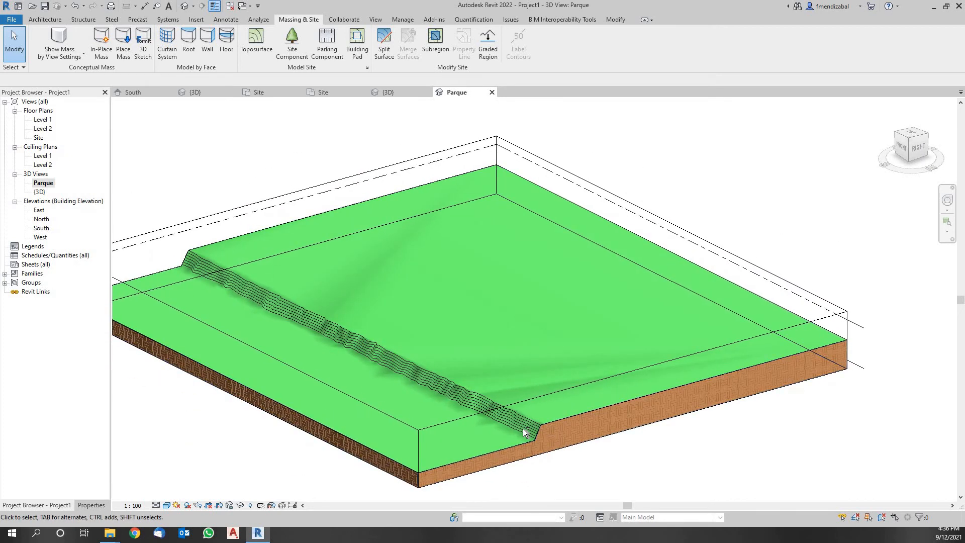
scroll(571, 474, down, 2)
shift+middle_drag(572, 474, 394, 441)
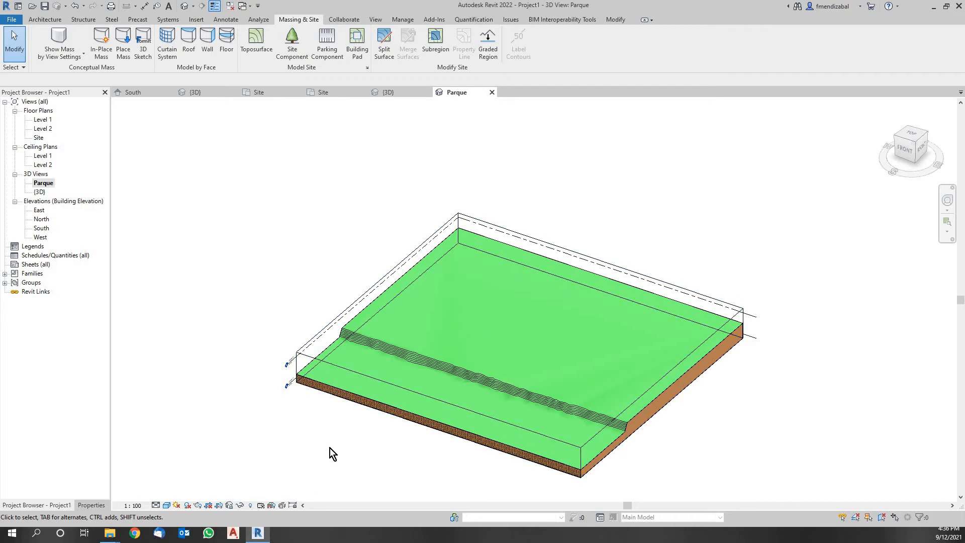
scroll(454, 439, up, 4)
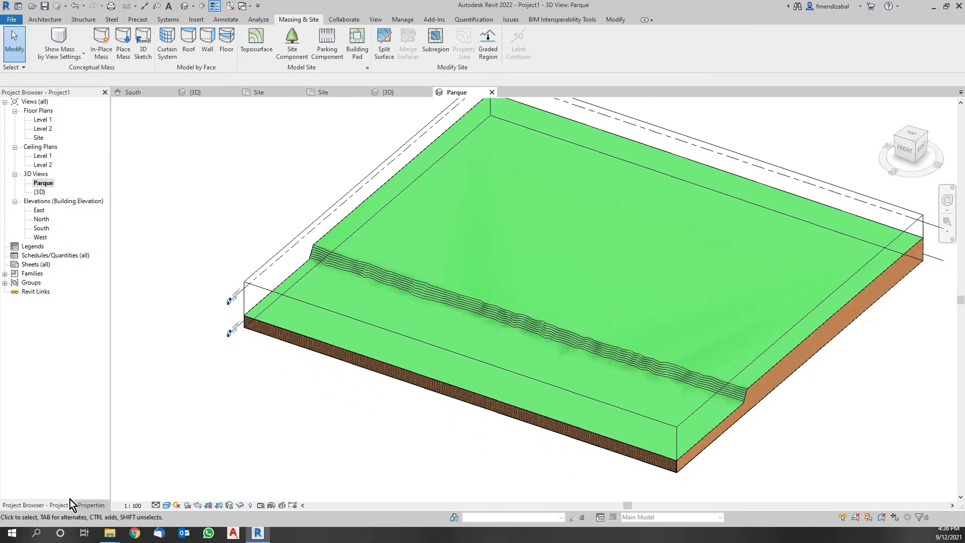
- Hide the Section Boxes annotation category in the Parque 3D view's visibility/graphics overrides
click(83, 504)
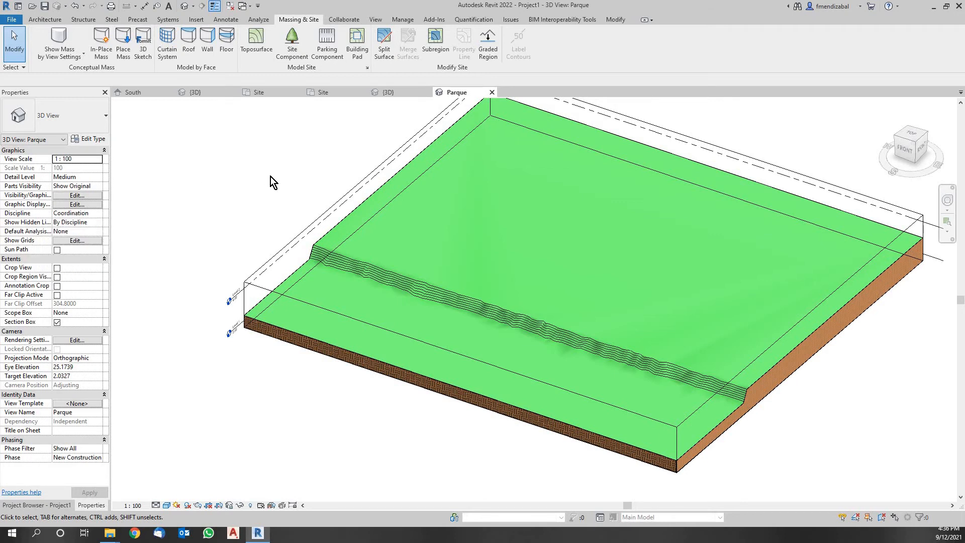
key(v)
key(g)
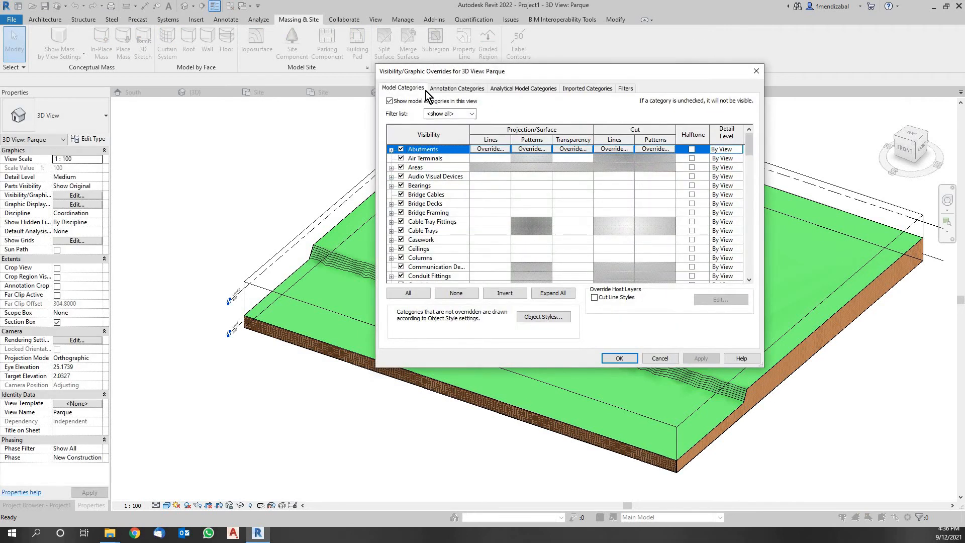
key(ctrl+Tab)
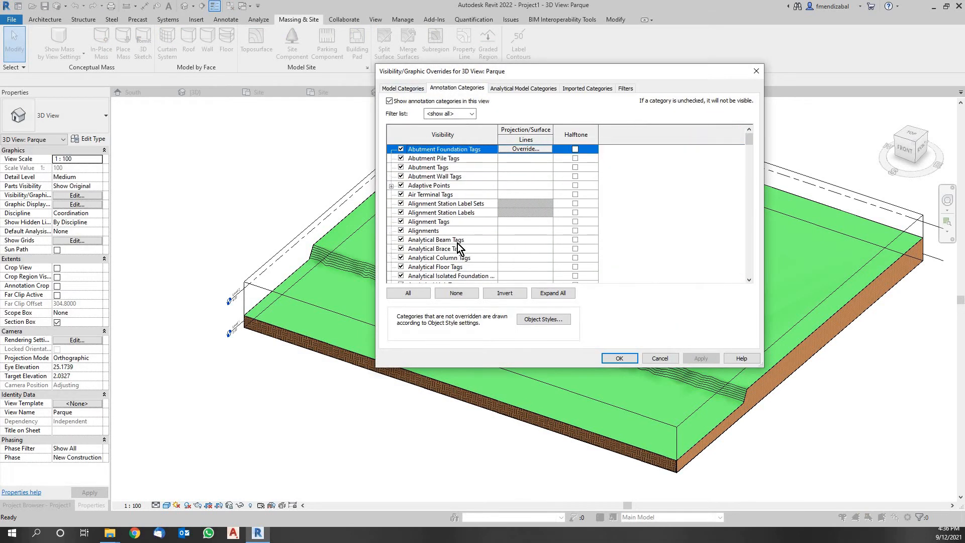
scroll(456, 262, down, 5)
scroll(452, 238, down, 15)
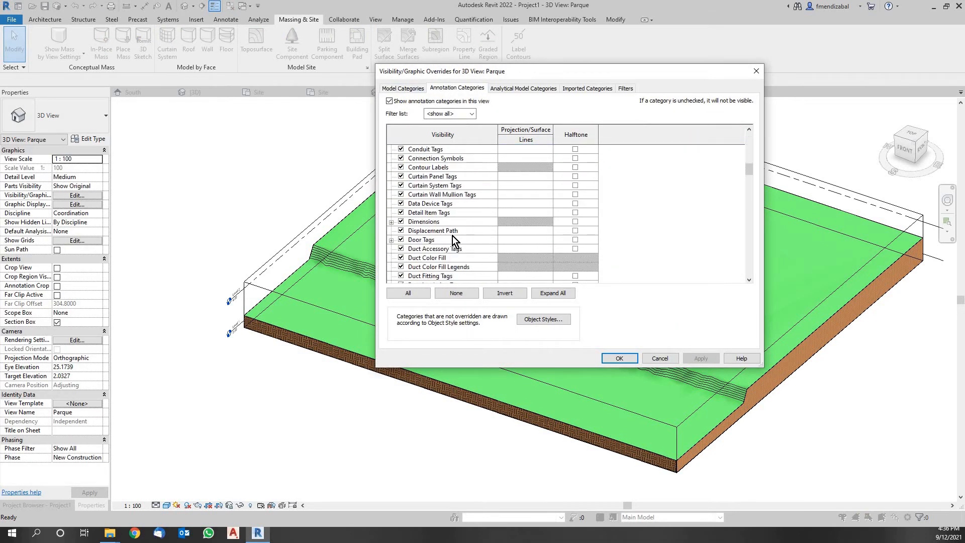
scroll(455, 234, down, 12)
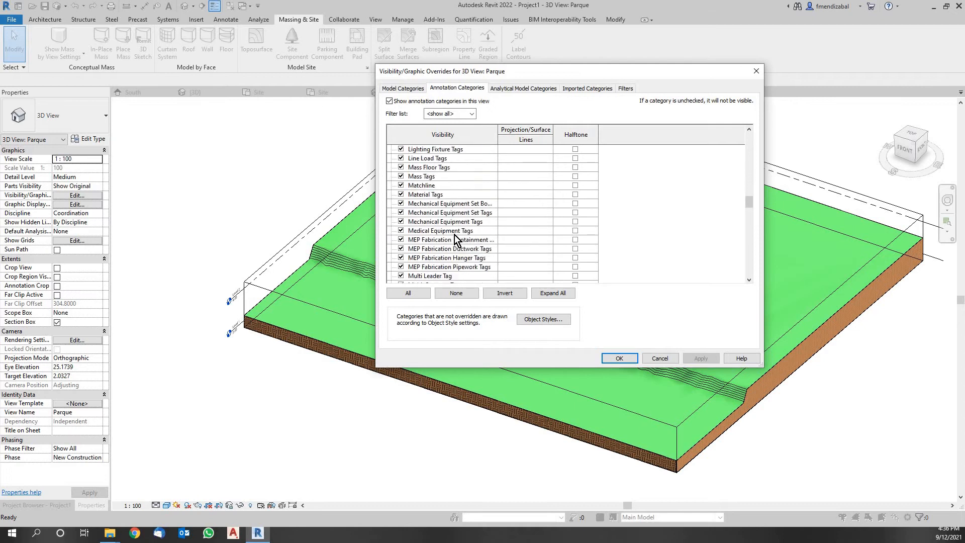
scroll(454, 234, down, 8)
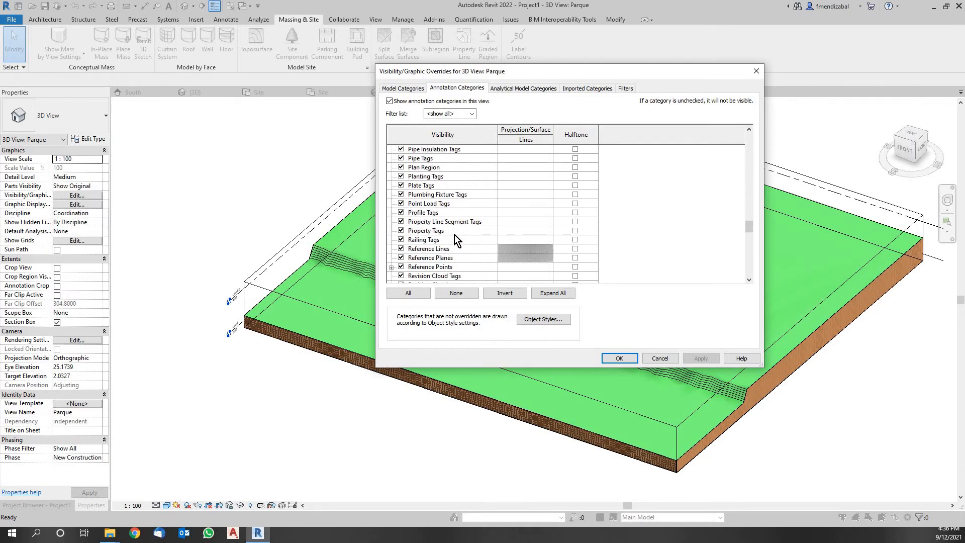
click(401, 267)
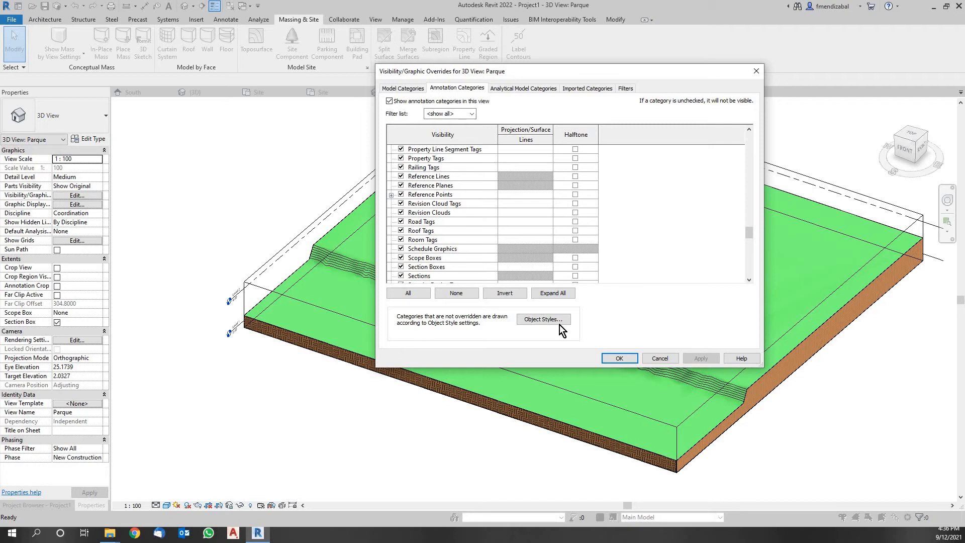
click(699, 358)
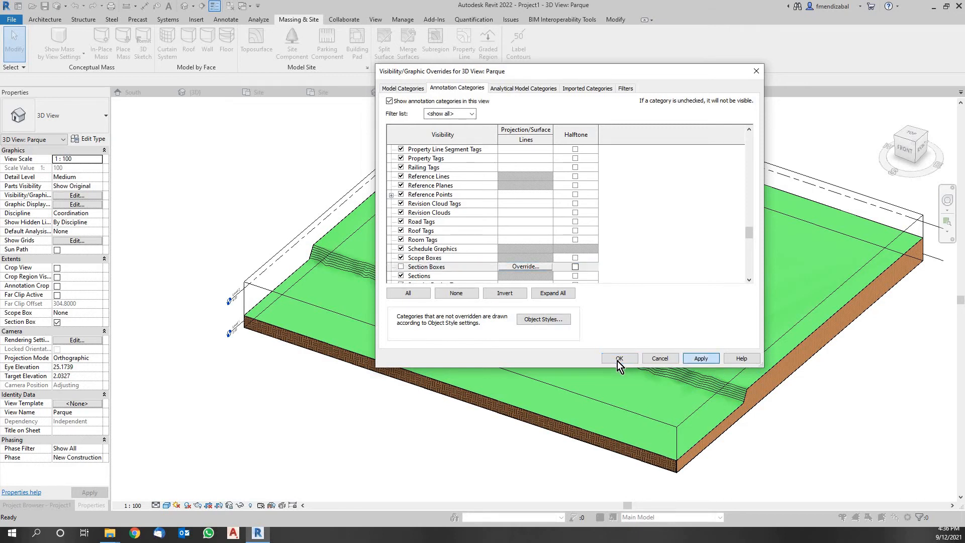
click(618, 359)
scroll(403, 402, down, 3)
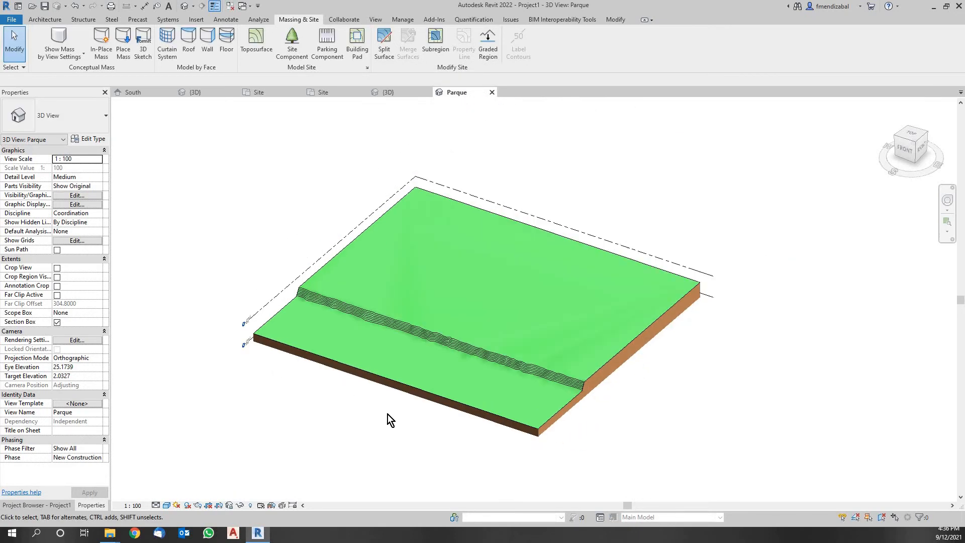
shift+middle_drag(388, 415, 435, 416)
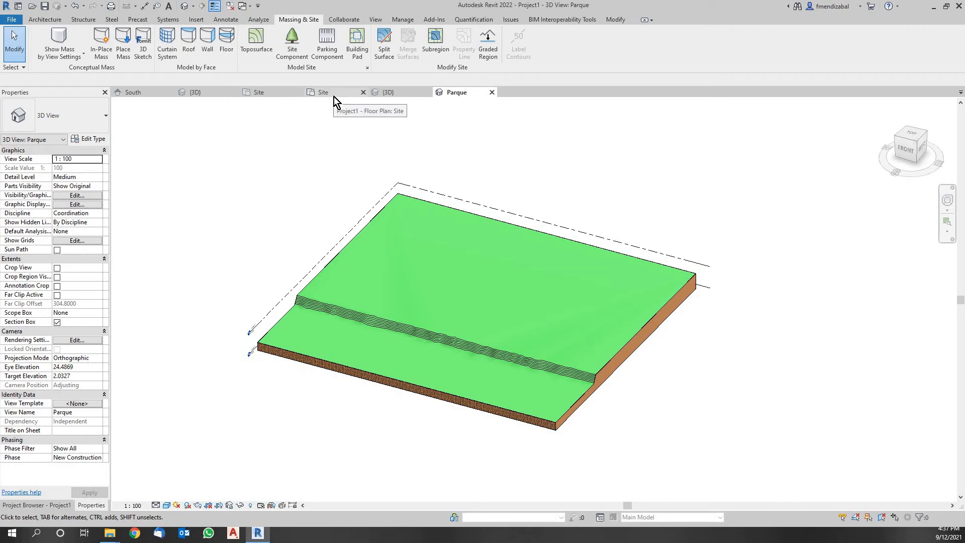
- Close the default {3D} view and switch to the Site floor plan showing the whole topography
click(427, 92)
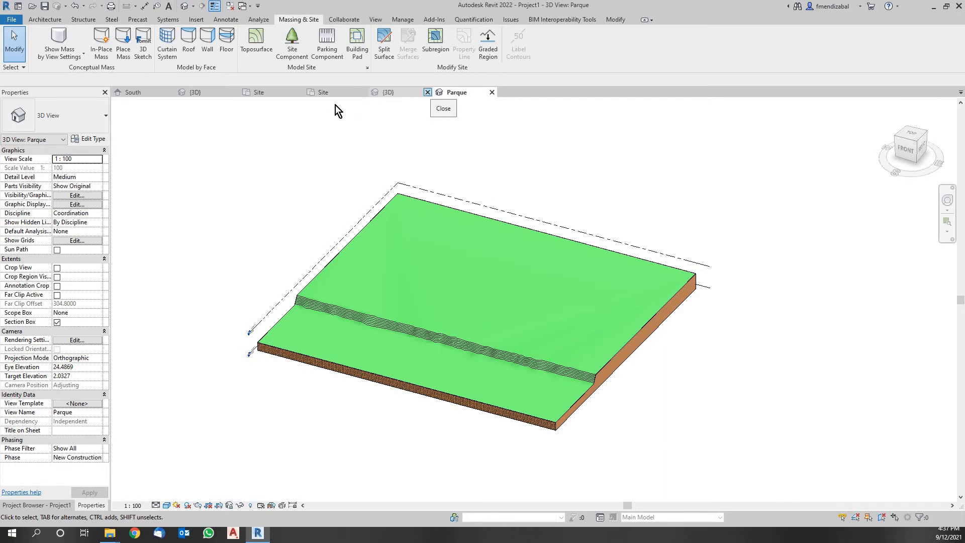
click(335, 91)
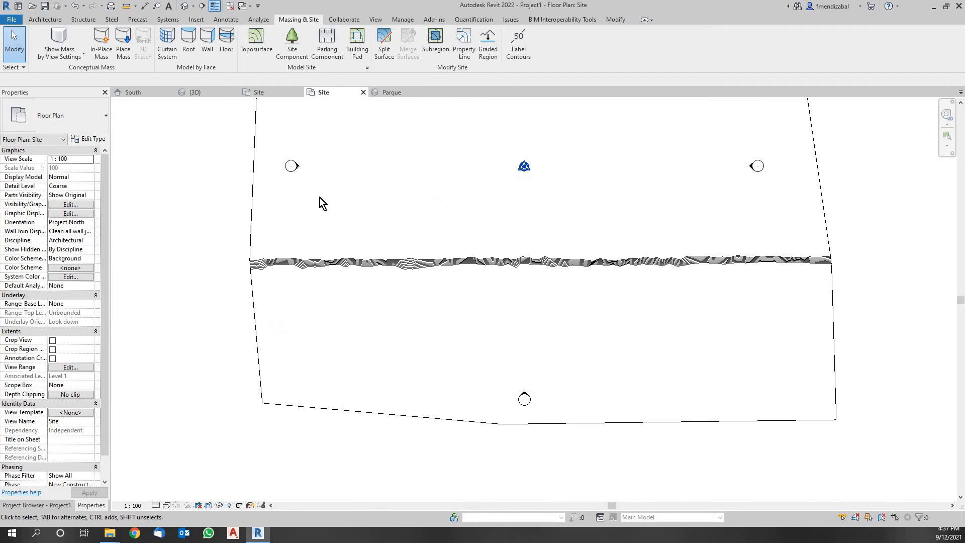
middle_drag(331, 284, 352, 383)
scroll(352, 383, up, 3)
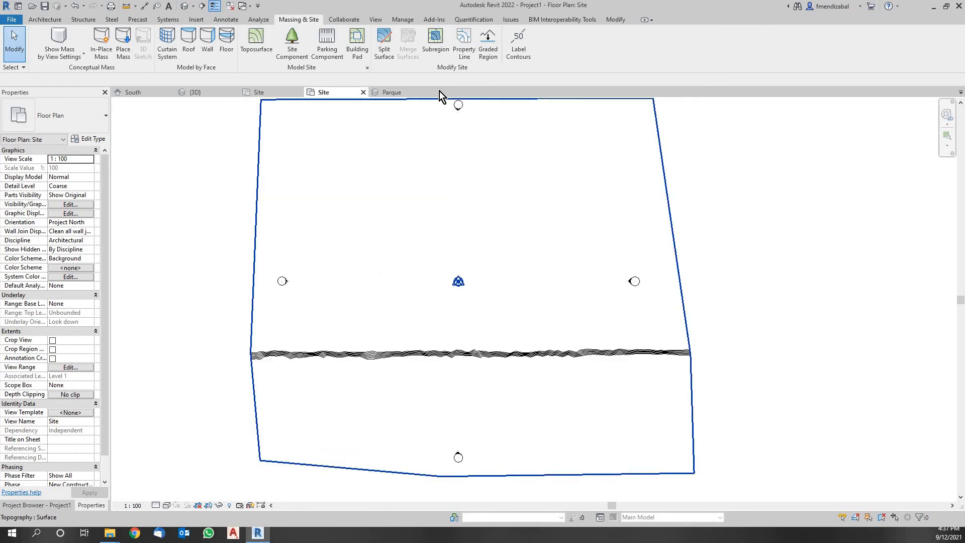
middle_drag(384, 200, 390, 230)
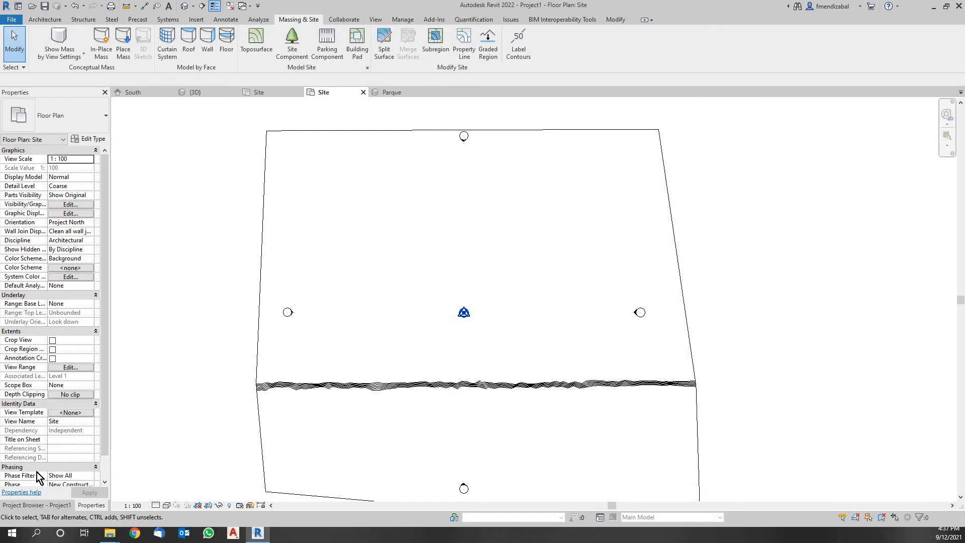
- Select the project base point in the Site plan and examine its shared coordinates and place on the terrain
click(37, 505)
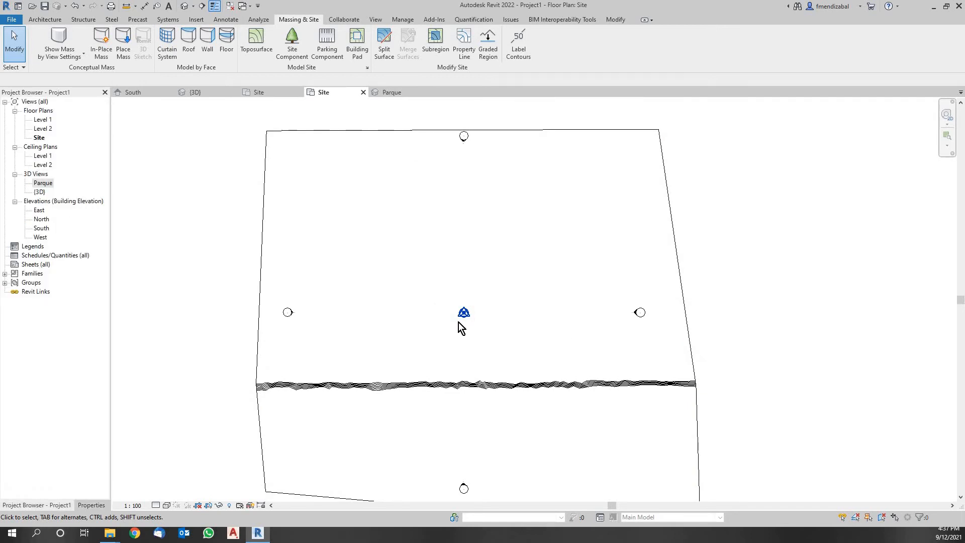
scroll(459, 322, up, 3)
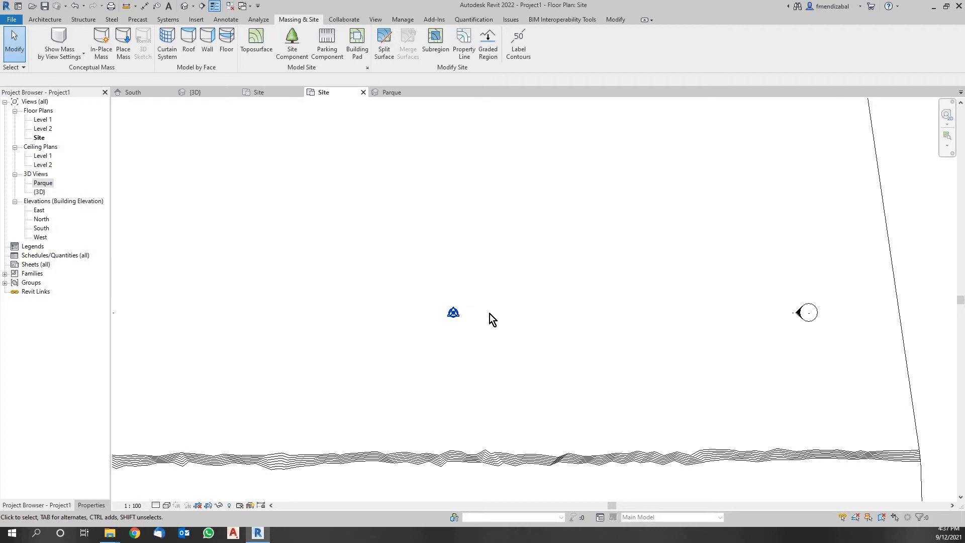
click(453, 316)
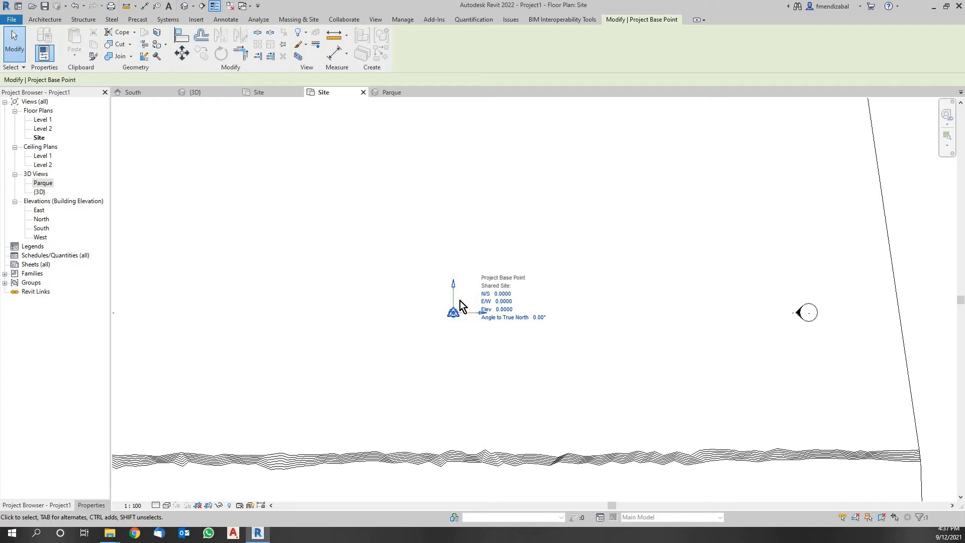
scroll(460, 300, down, 3)
scroll(455, 299, down, 1)
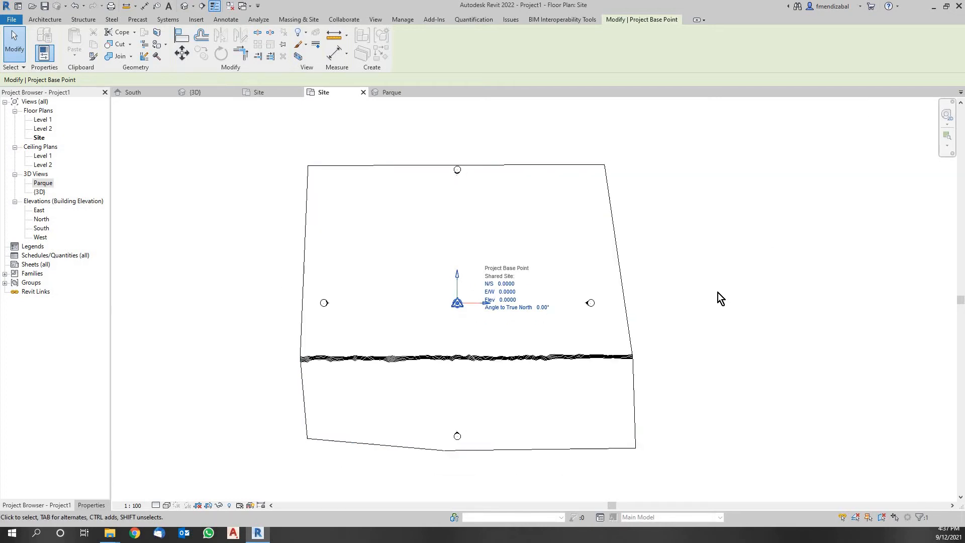
- Open the South elevation and examine how the topography sits relative to Level 1 and Level 2
double_click(43, 228)
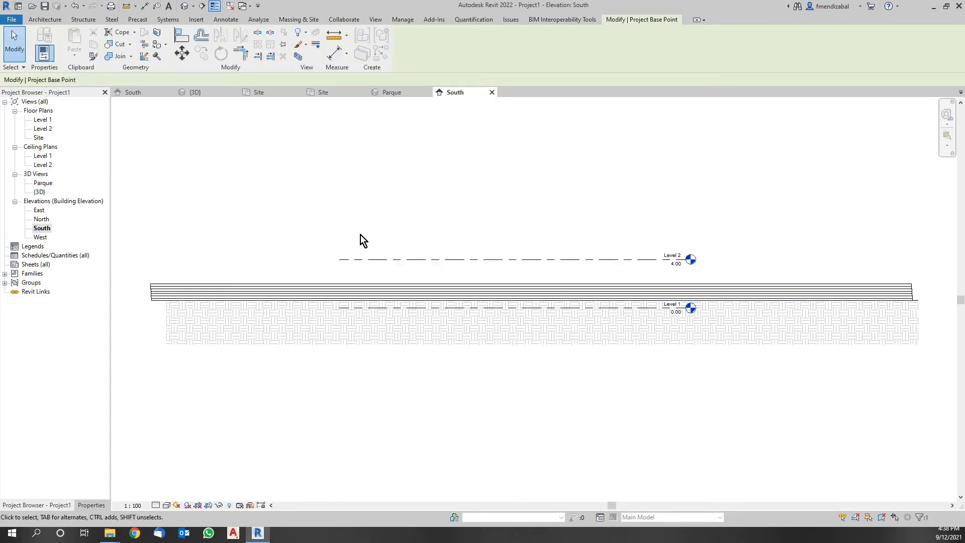
scroll(561, 272, down, 2)
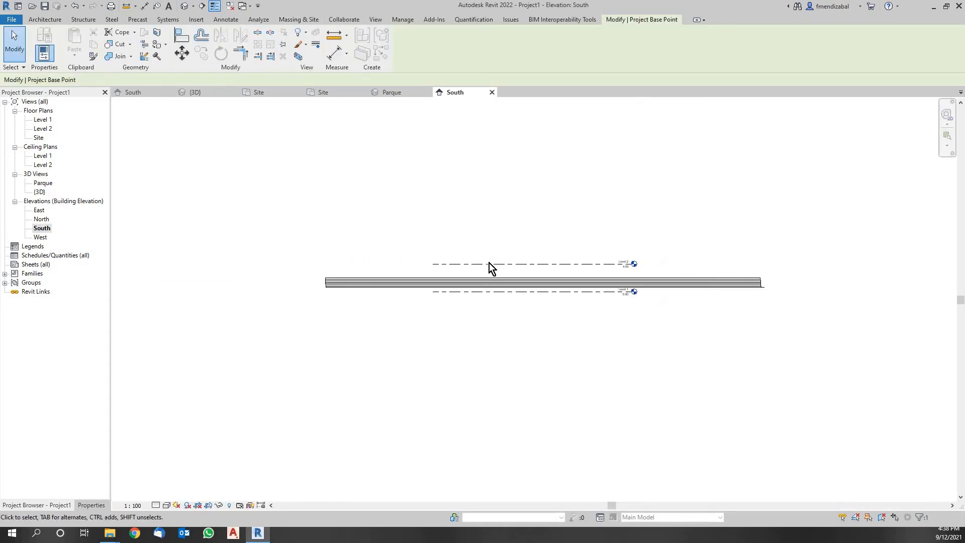
scroll(490, 264, up, 2)
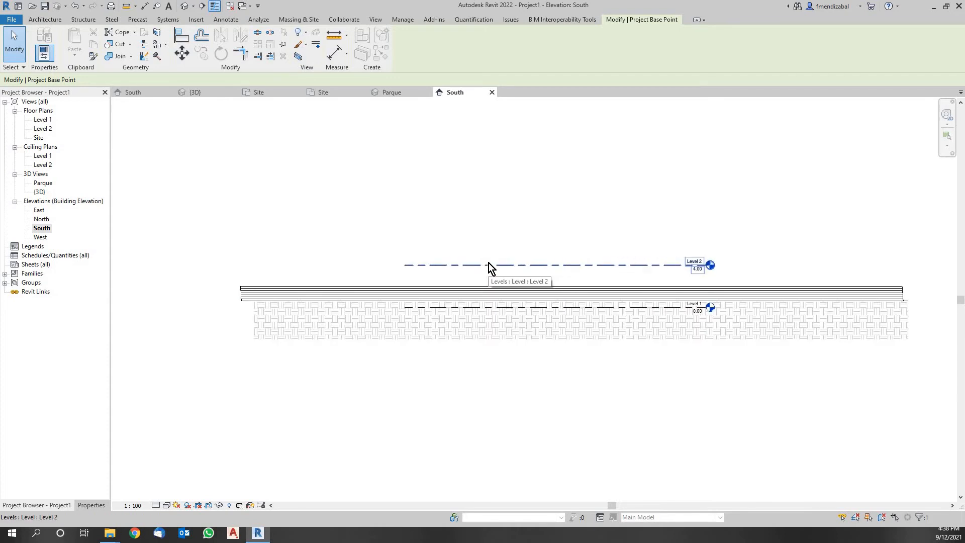
click(435, 296)
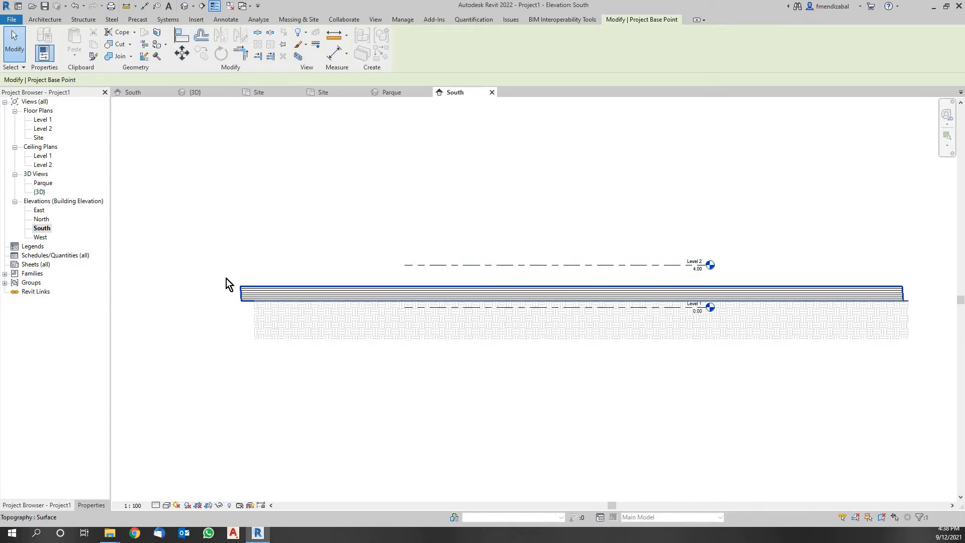
key(Escape)
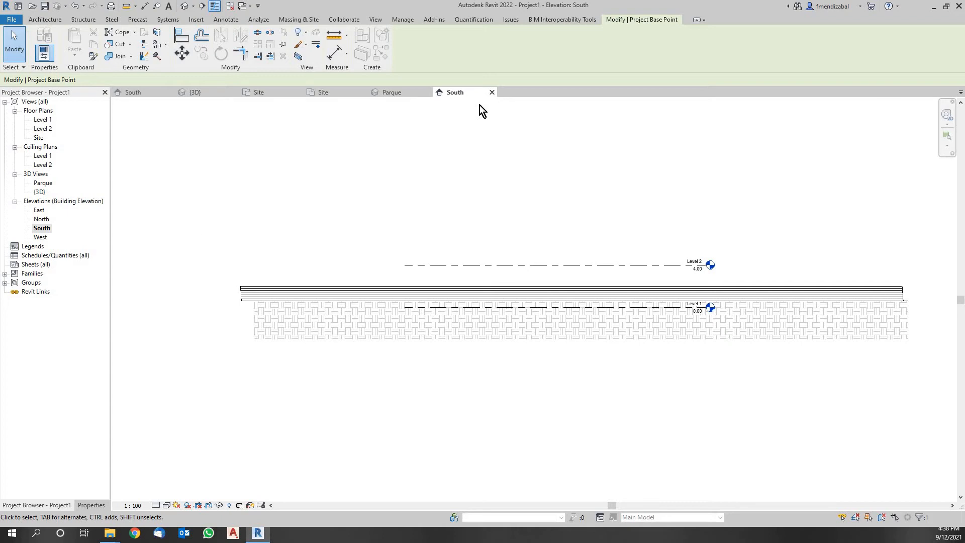
- Open the East elevation and turn on the Project Base Point subcategory of Site in its visibility/graphics overrides
double_click(39, 210)
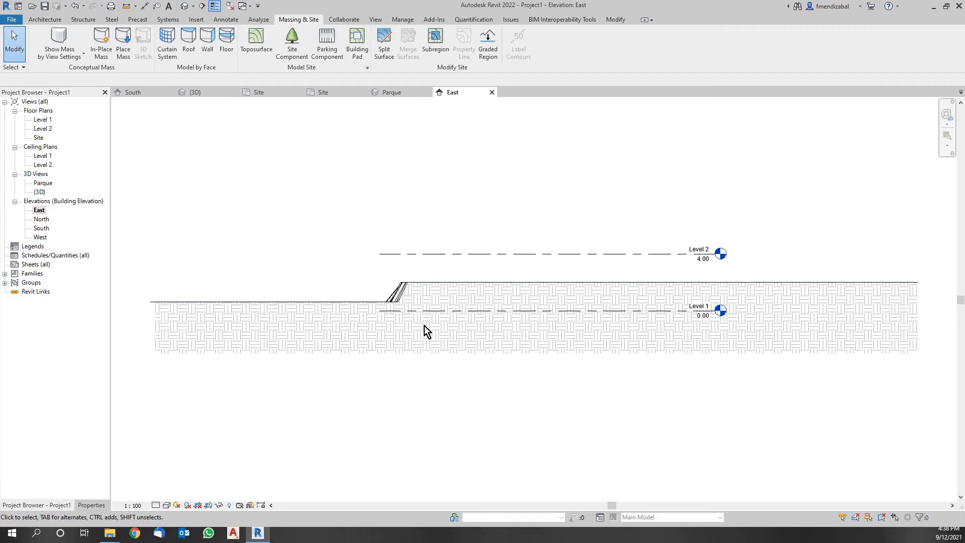
key(v)
key(g)
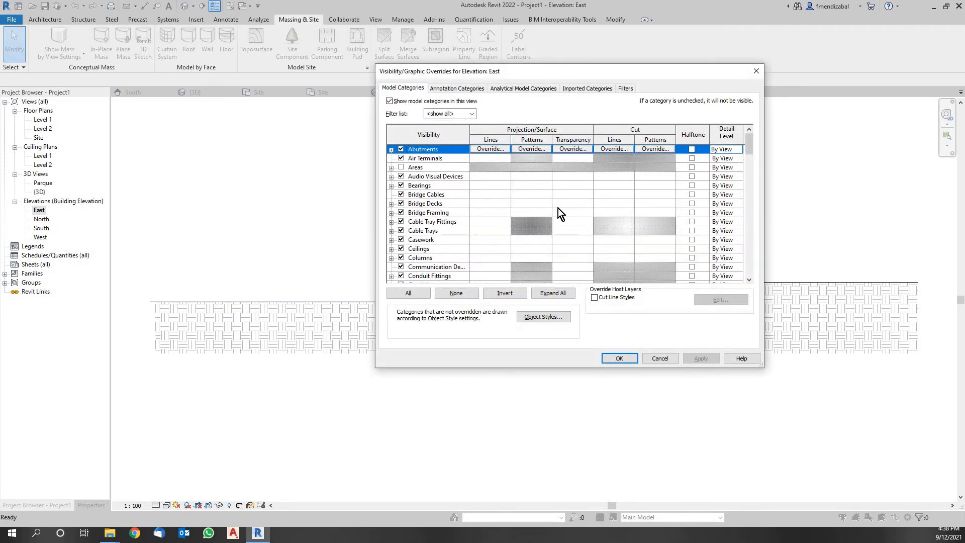
scroll(440, 227, down, 7)
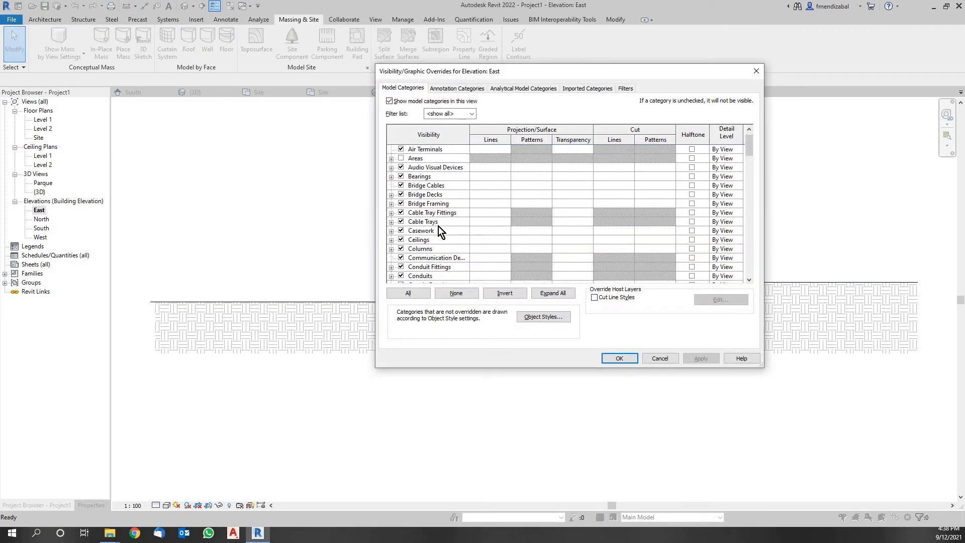
scroll(464, 239, down, 13)
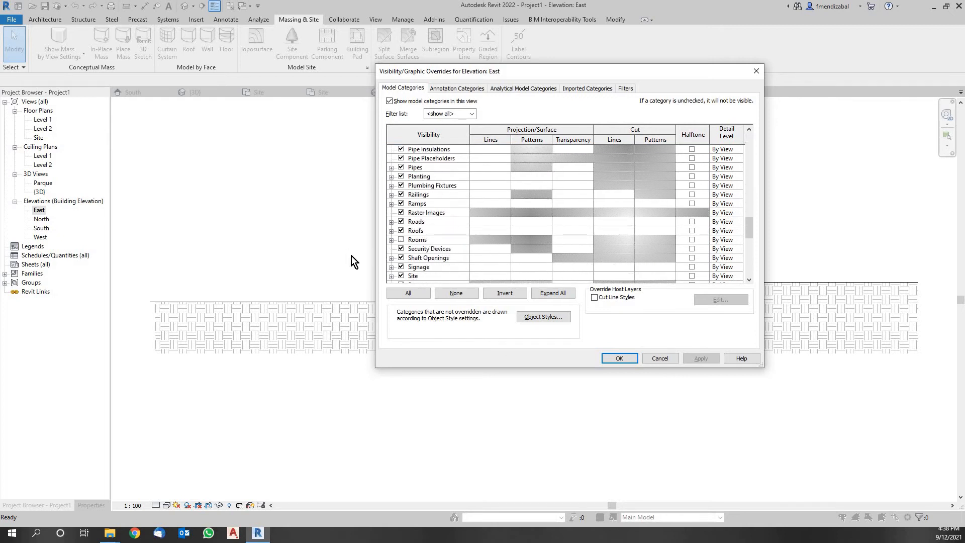
scroll(393, 240, down, 2)
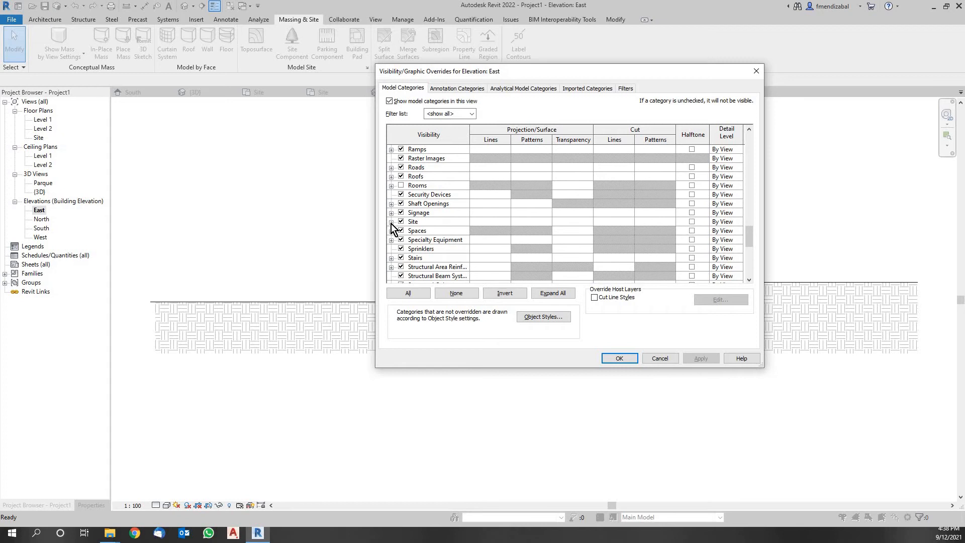
click(391, 224)
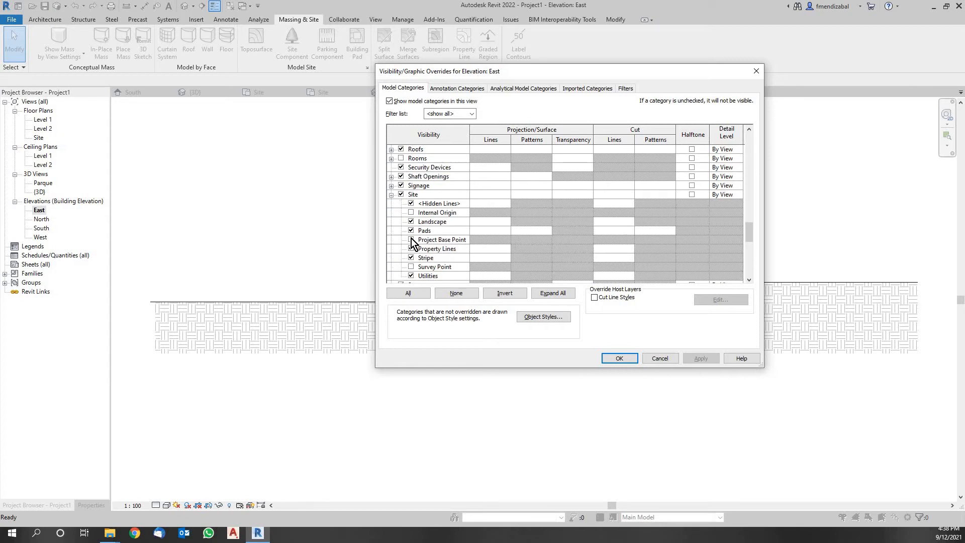
click(412, 240)
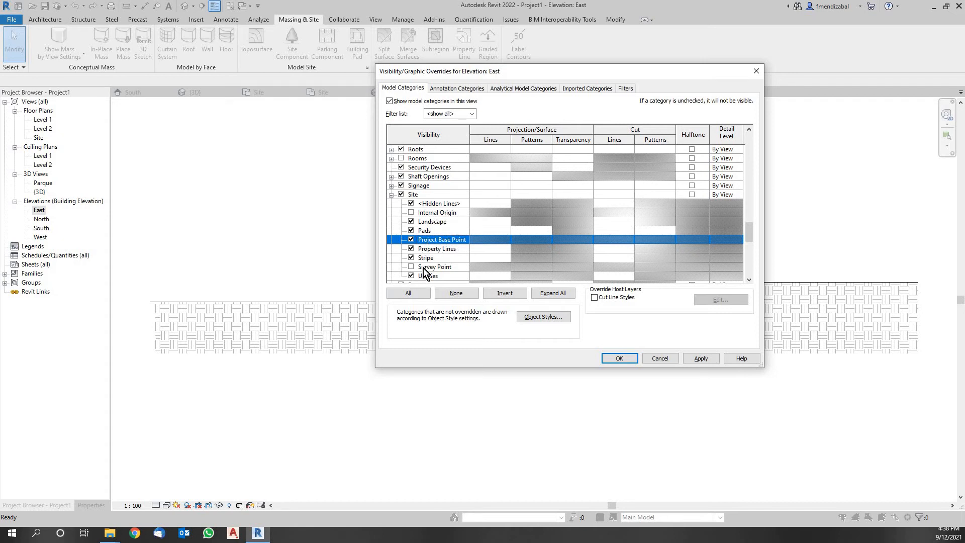
click(702, 358)
click(626, 358)
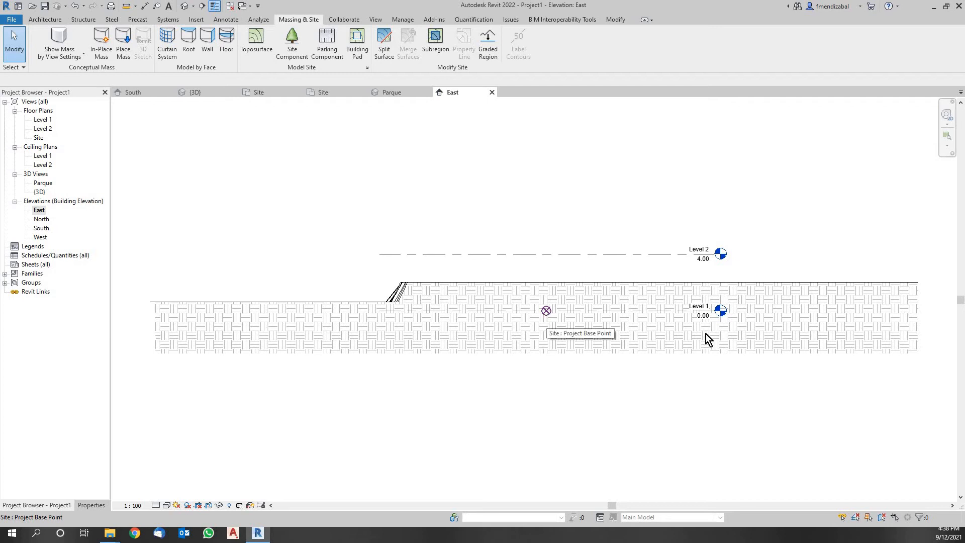
- Set the project base point's elevation to 2.1 in the East elevation
scroll(481, 302, up, 4)
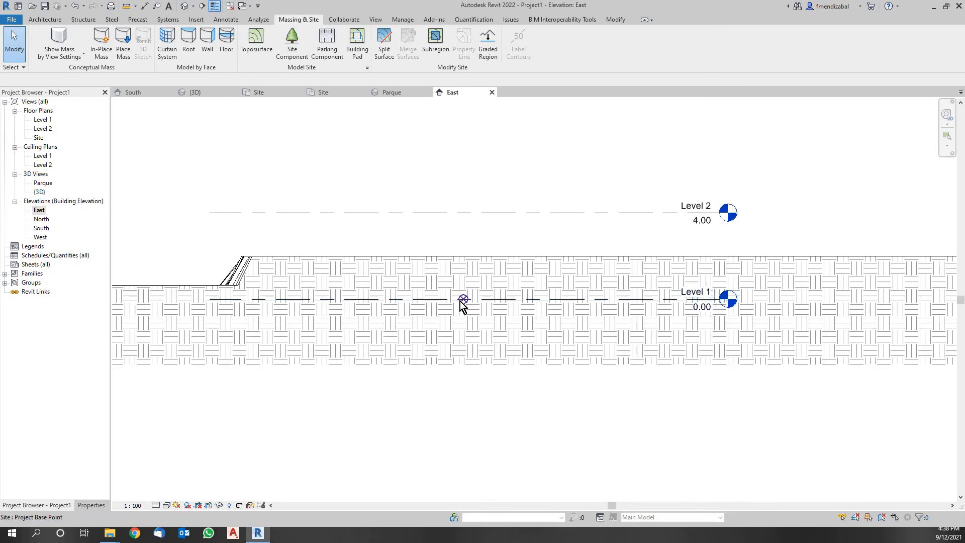
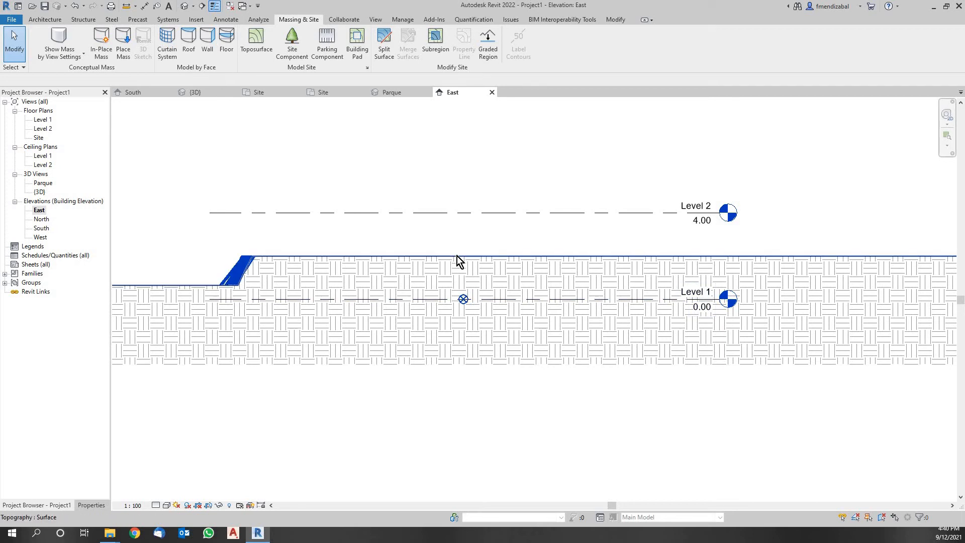
click(463, 301)
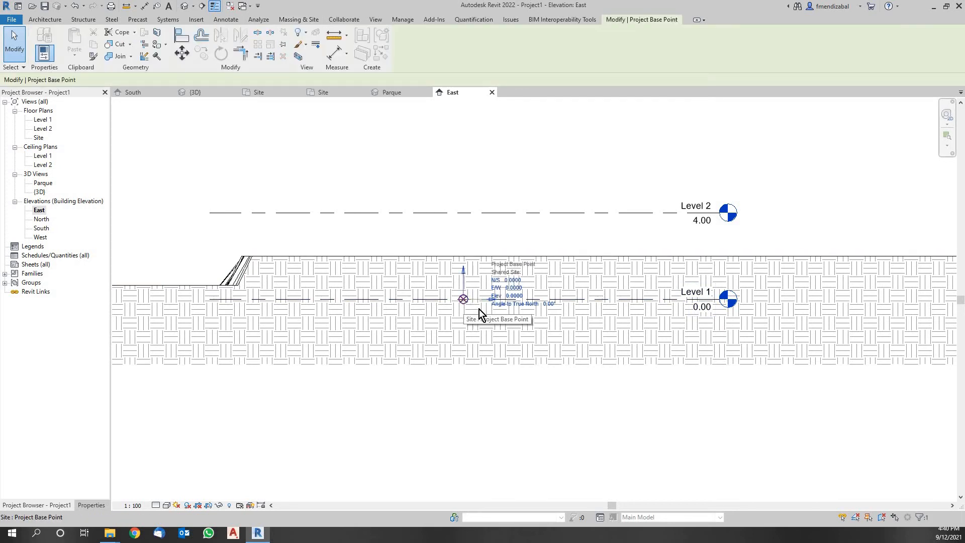
click(517, 297)
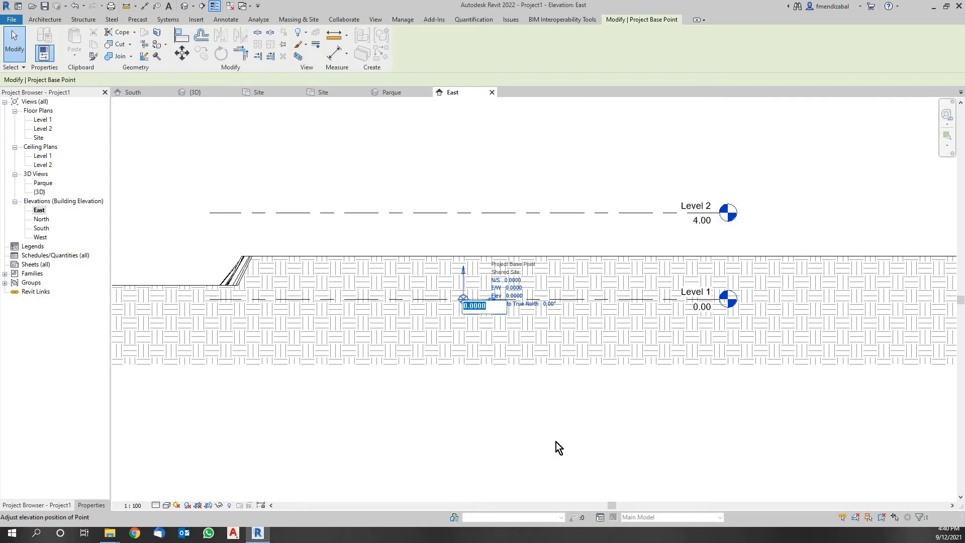
text(2.1)
key(Return)
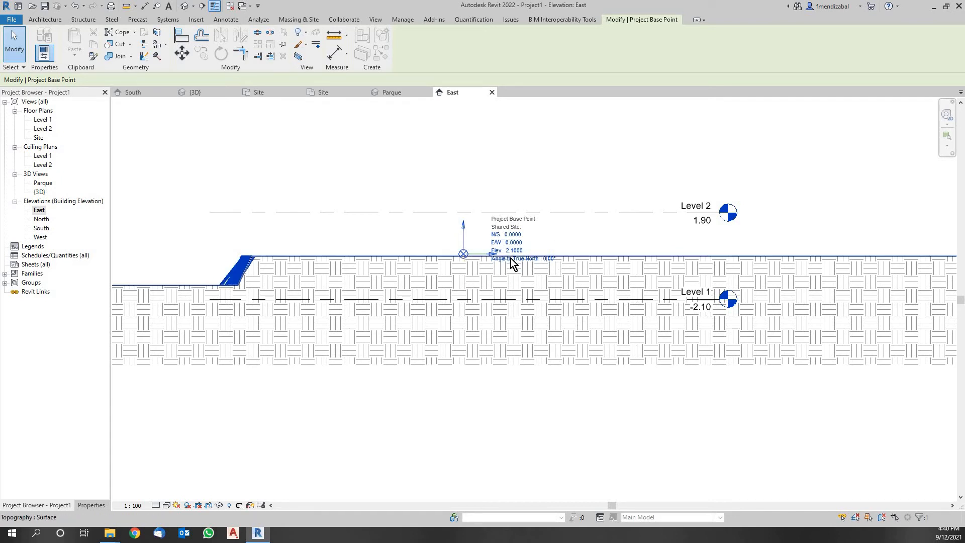
click(464, 255)
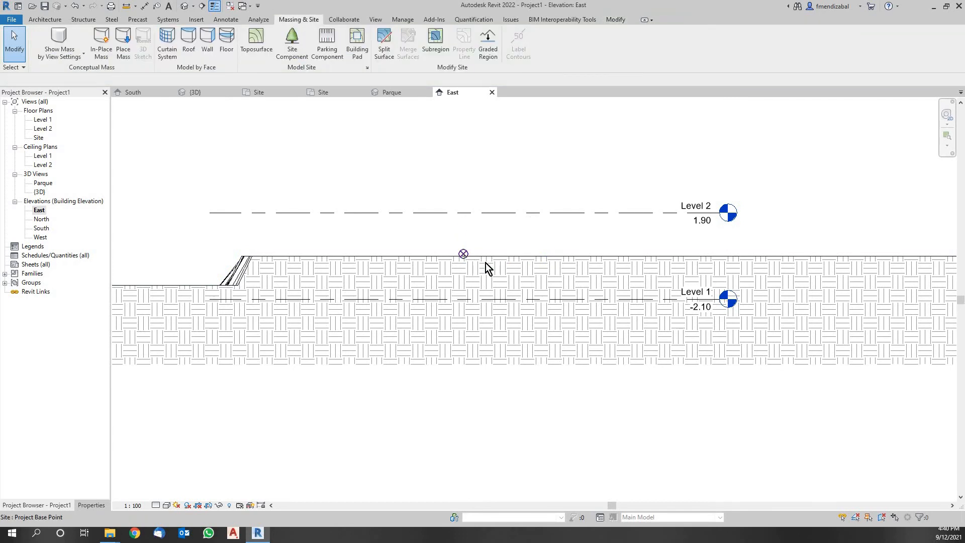
click(578, 246)
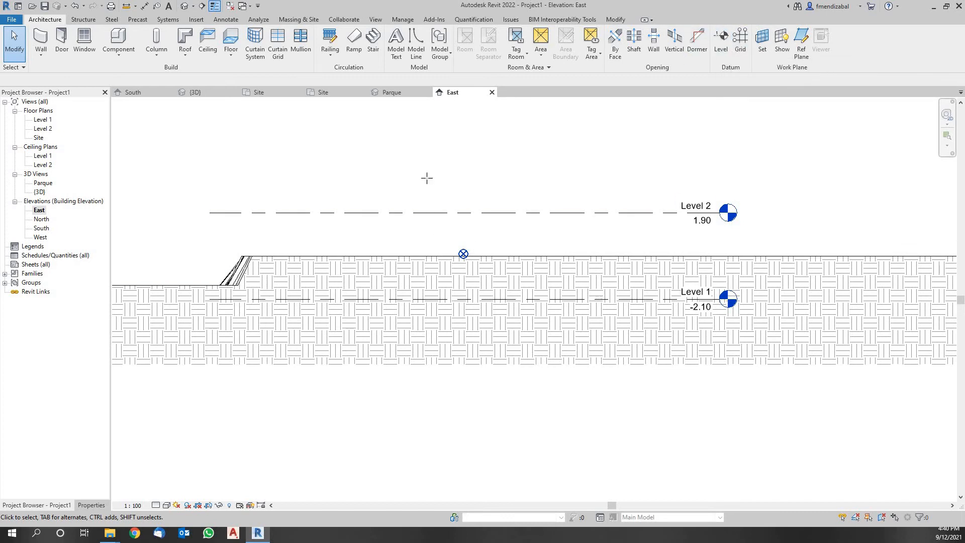
- Draw a new level with a plan view between Level 1 and Level 2, at an elevation of about -0.40
key(l)
key(l)
scroll(297, 217, down, 3)
scroll(250, 231, up, 3)
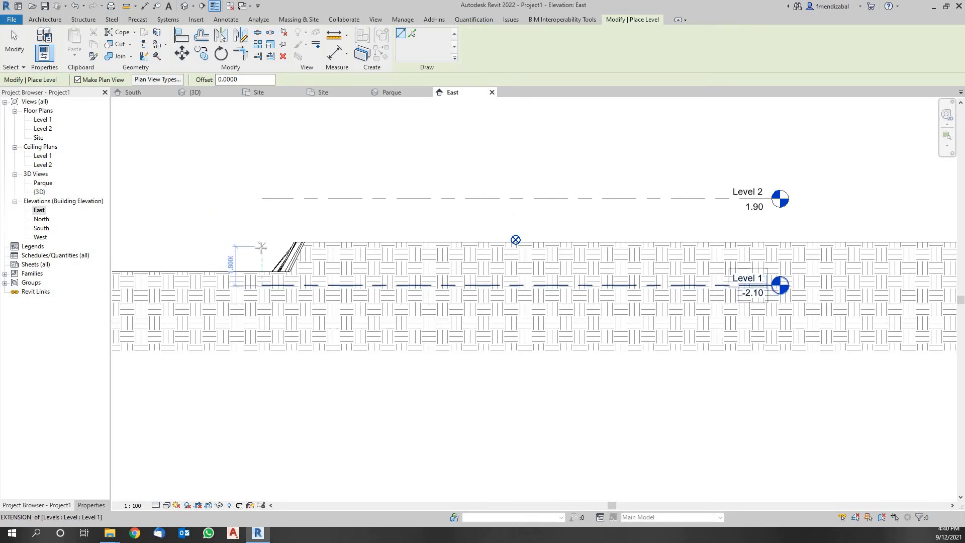
click(260, 247)
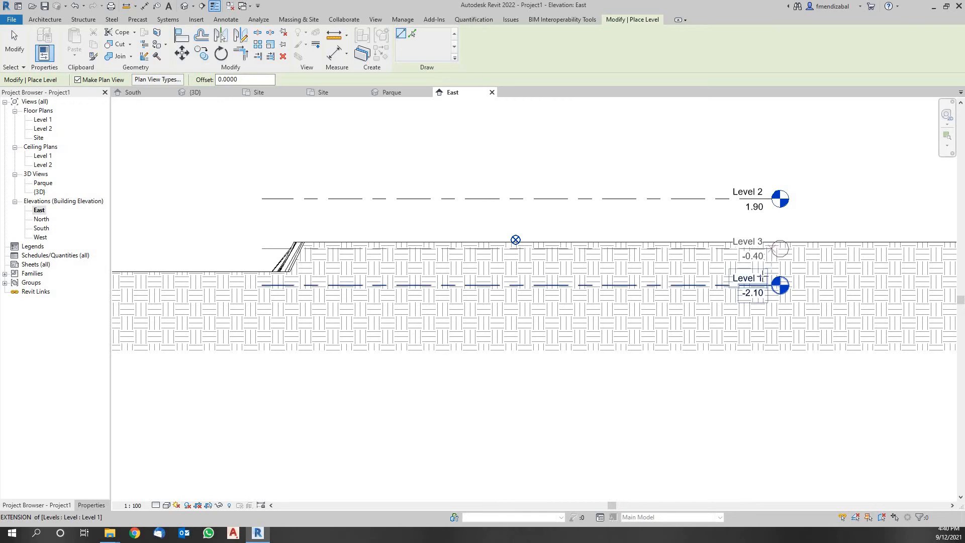
click(702, 306)
key(Escape)
key(Escape)
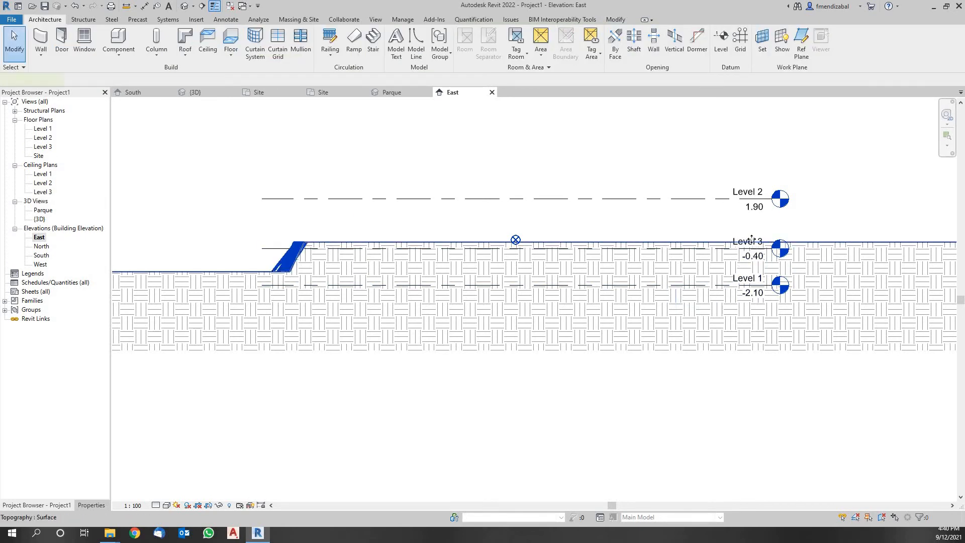
- Rename the new level between Level 1 and Level 2 as Nivel Calle, including its corresponding views
click(752, 239)
scroll(769, 249, up, 4)
key(Escape)
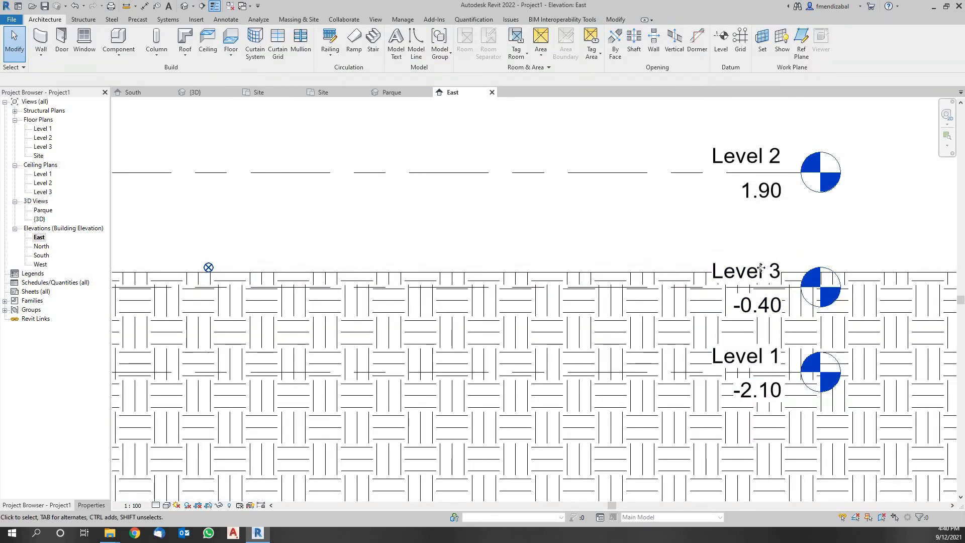
double_click(754, 272)
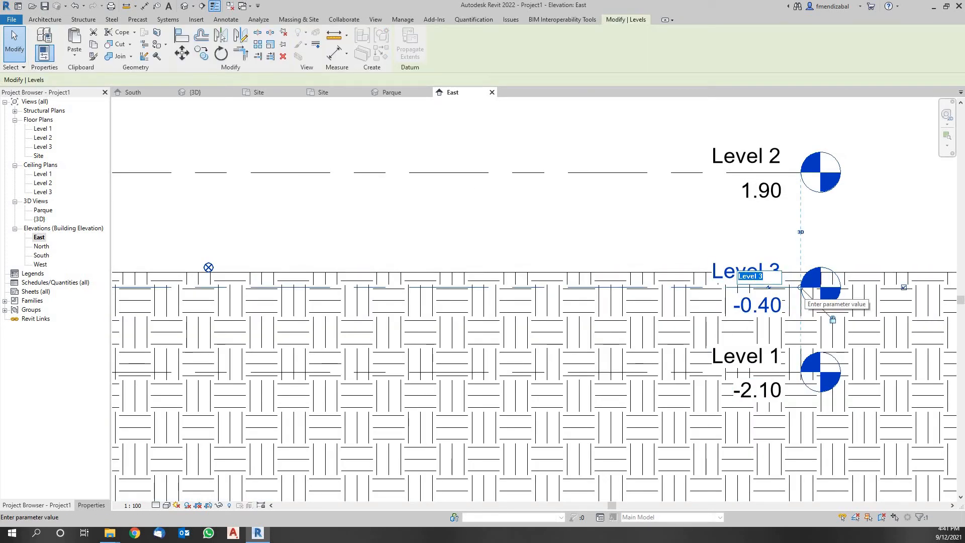
text(Nivel )
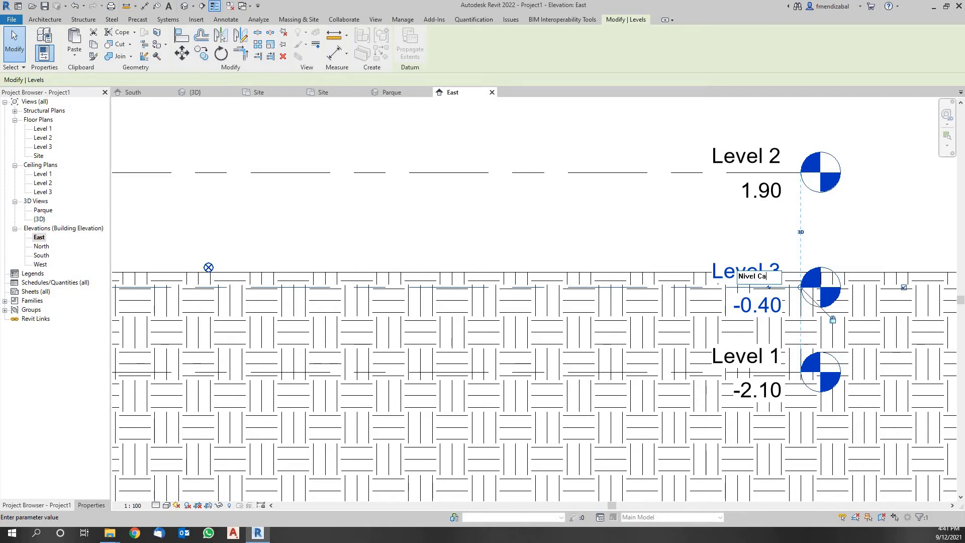
text(Calle)
key(Return)
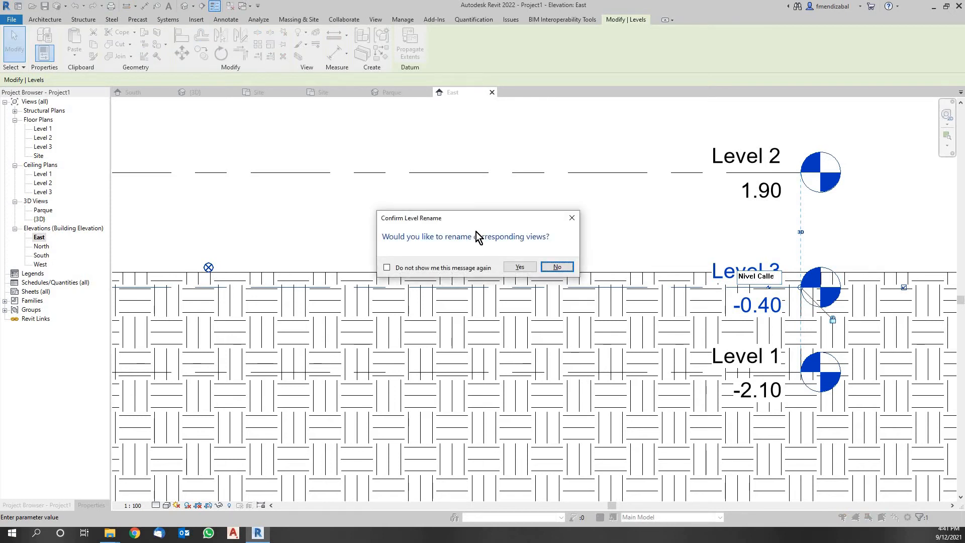
click(516, 267)
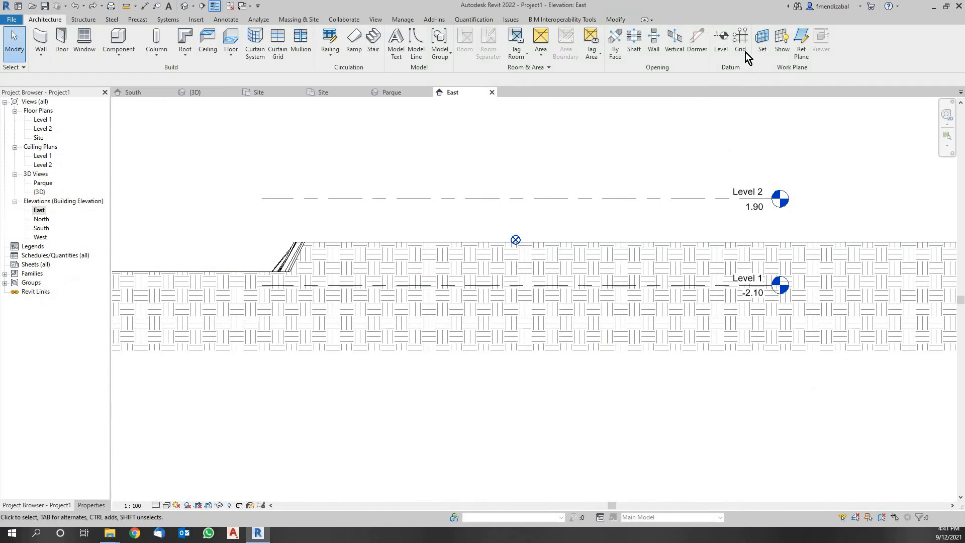
- Draw a new level without a plan view just below the upper terrain surface, at an elevation of about -0.20
click(724, 46)
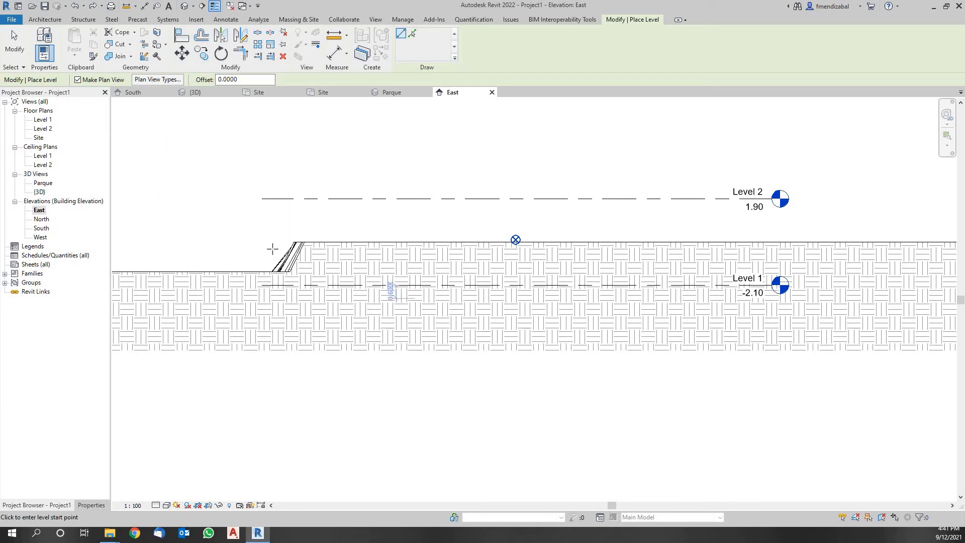
click(77, 79)
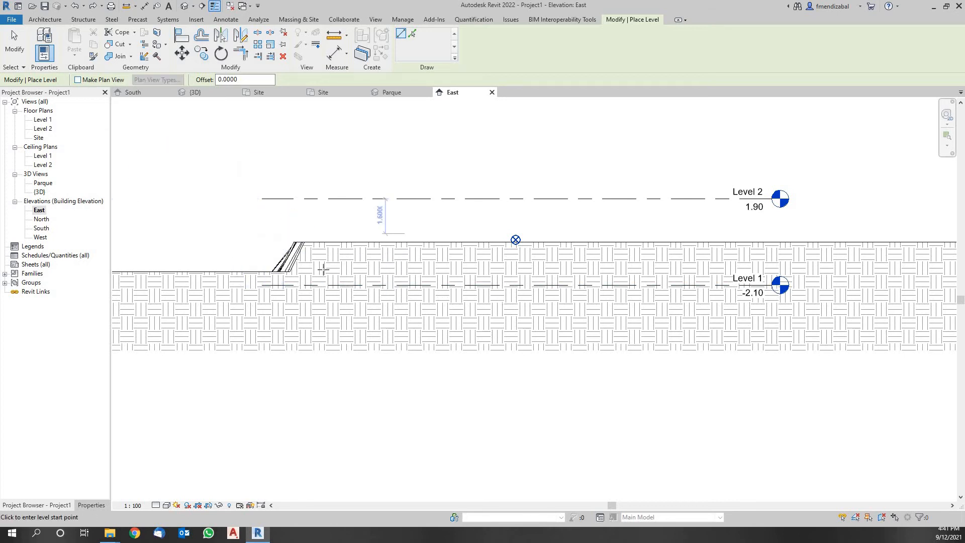
click(262, 244)
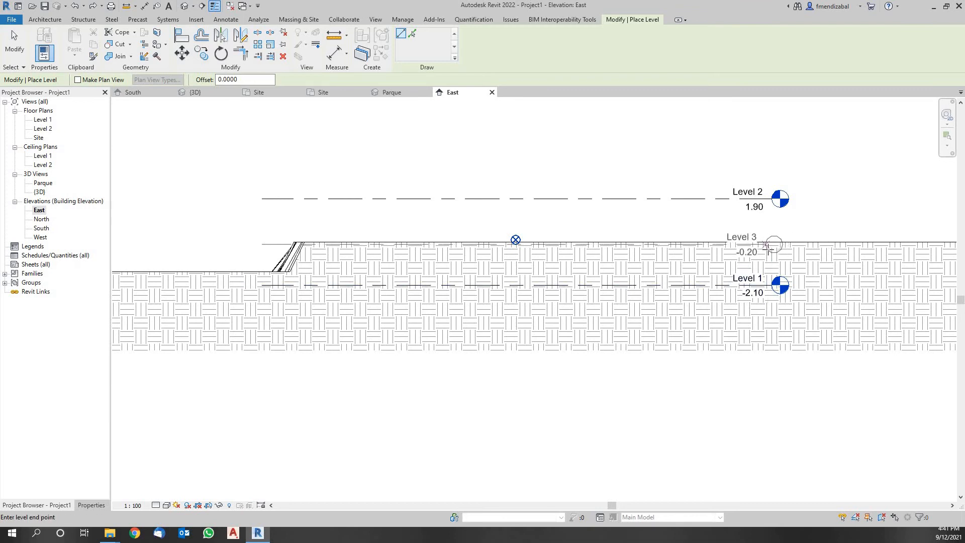
click(718, 320)
key(Escape)
key(Escape)
scroll(562, 223, up, 4)
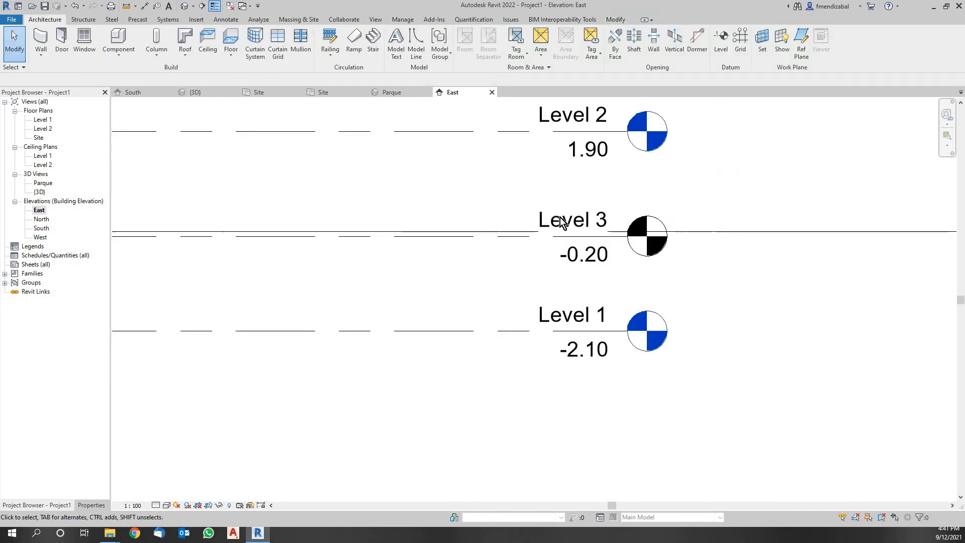
- Rename the new level just below the upper terrain surface as Nivel Calle
click(563, 223)
click(568, 225)
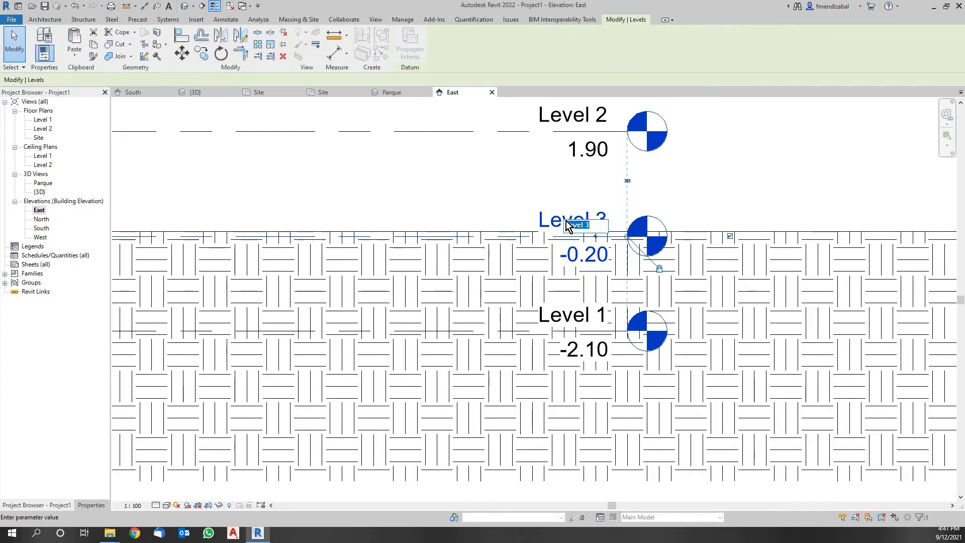
text(Ni)
text(vel Calle)
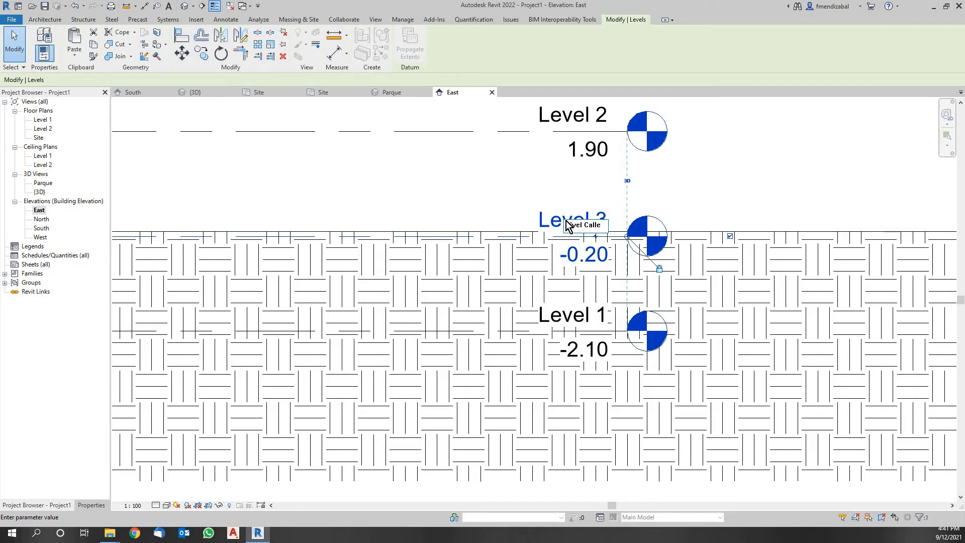
key(Return)
- Examine how the Nivel Calle level lines up with the project base point and the upper terrain surface
scroll(759, 221, down, 2)
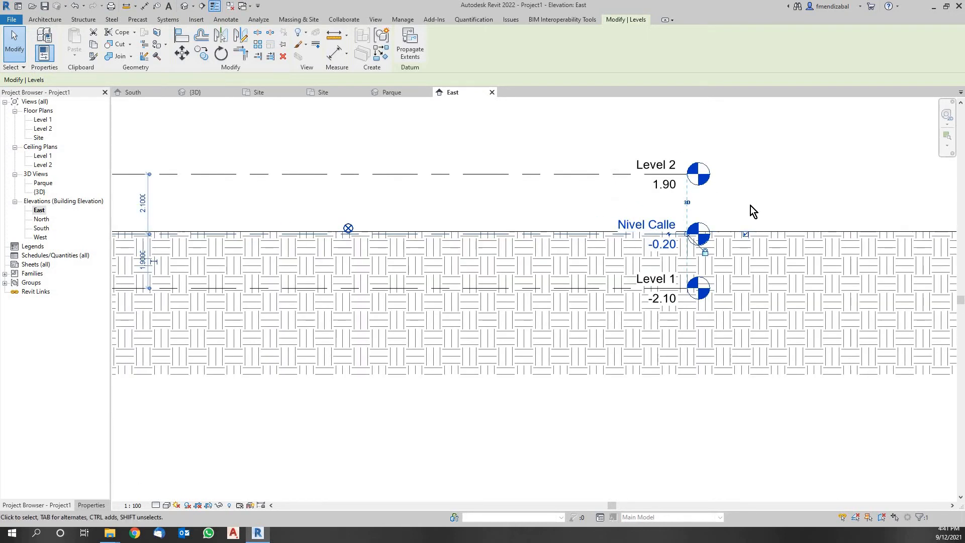
scroll(748, 206, down, 1)
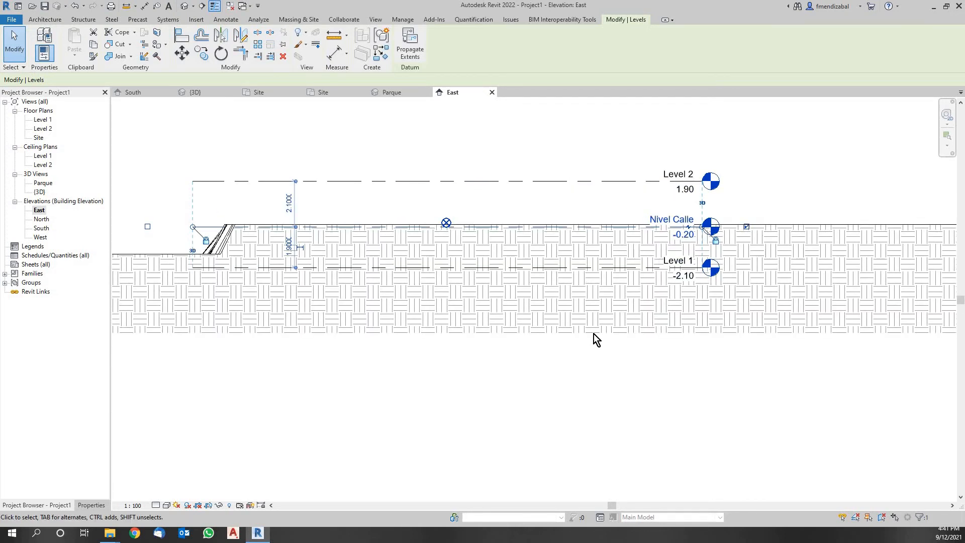
scroll(716, 252, up, 2)
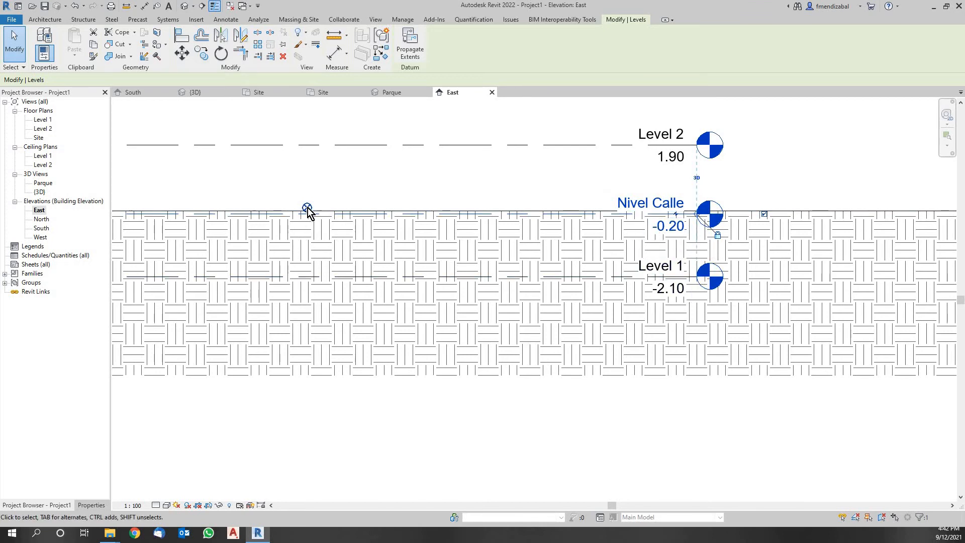
scroll(306, 210, up, 1)
scroll(309, 225, up, 2)
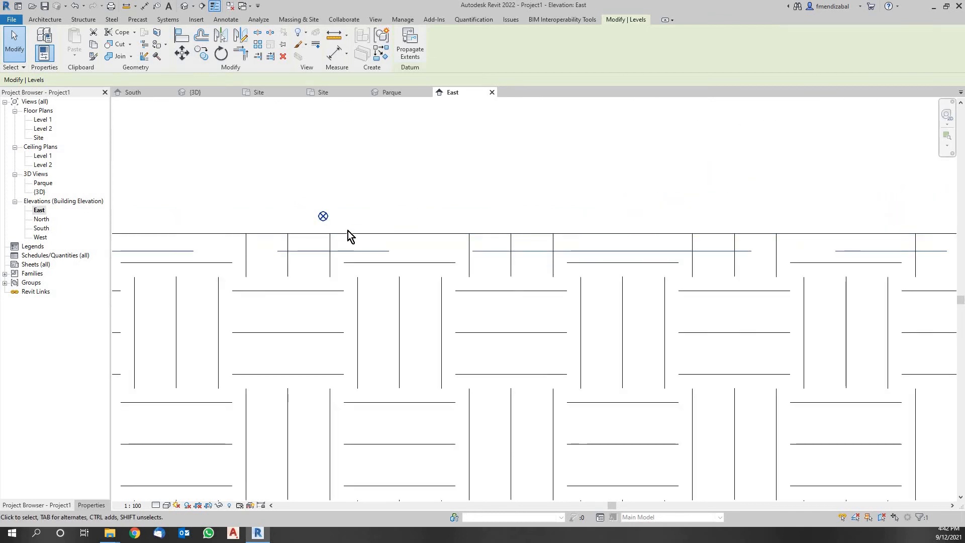
scroll(351, 219, down, 2)
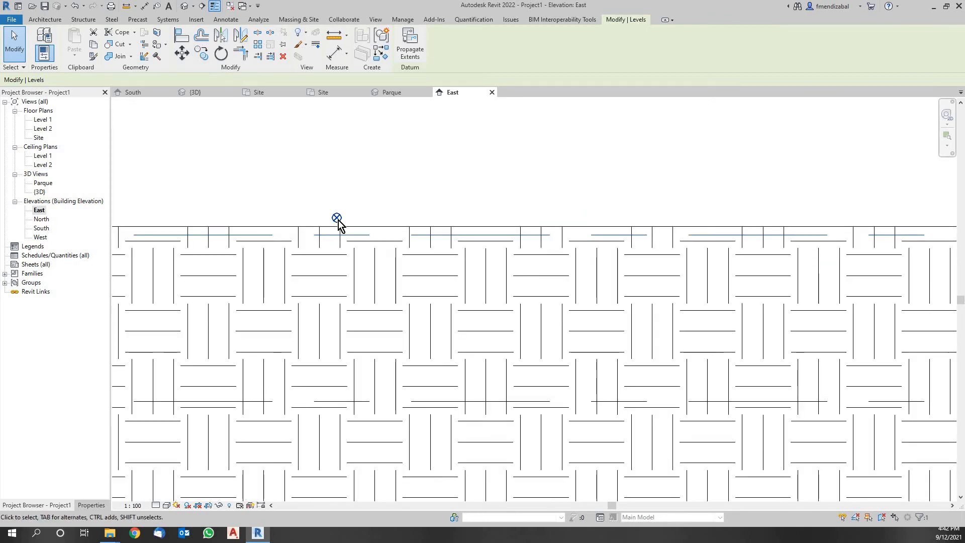
scroll(337, 222, down, 3)
click(717, 227)
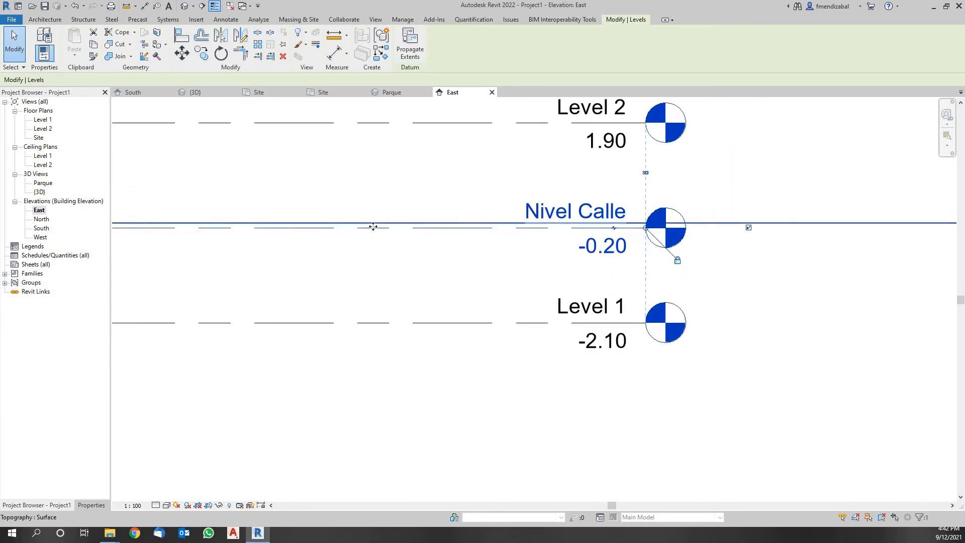
- Lengthen the aligned Level 1, Nivel Calle and Level 2 lines together so their heads sit just beyond the terrain's end
scroll(373, 207, down, 3)
scroll(448, 238, down, 1)
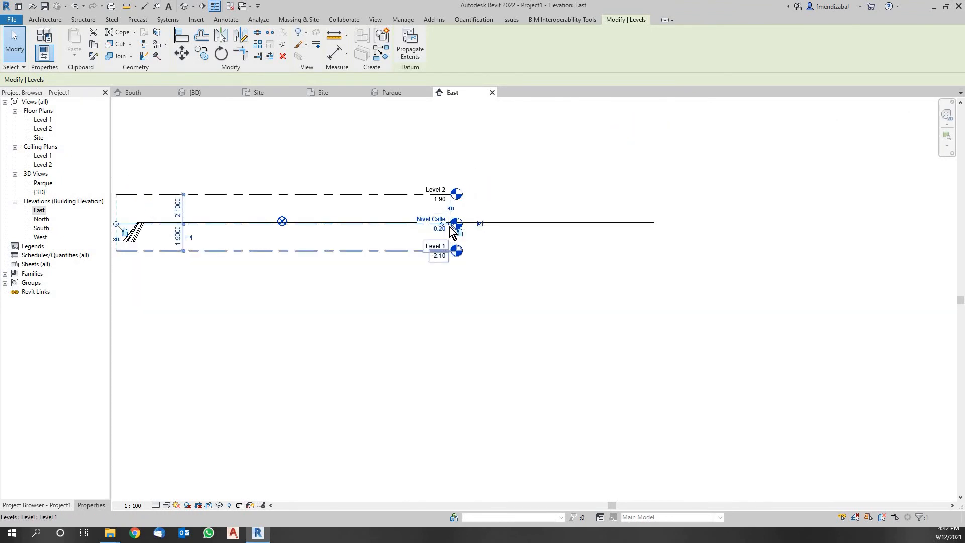
drag(663, 245, 679, 243)
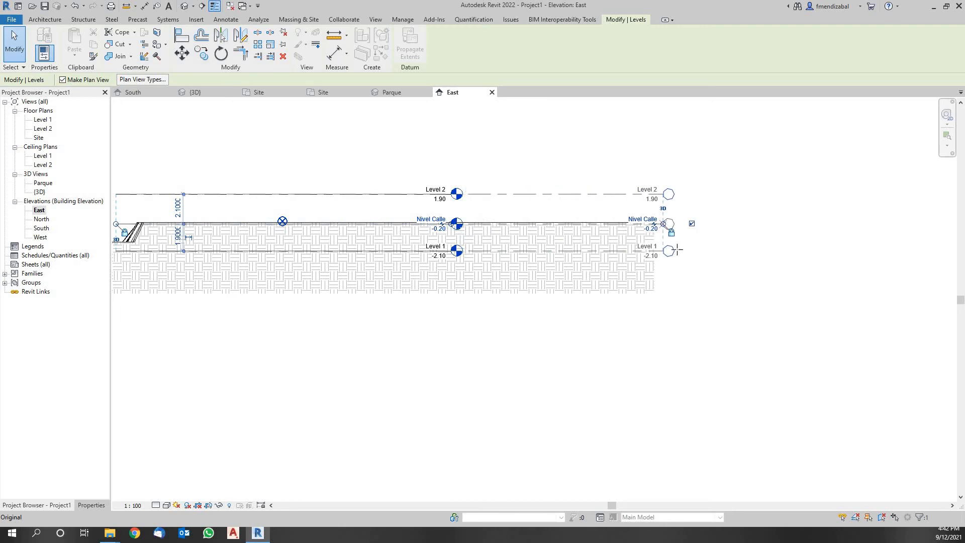
click(669, 313)
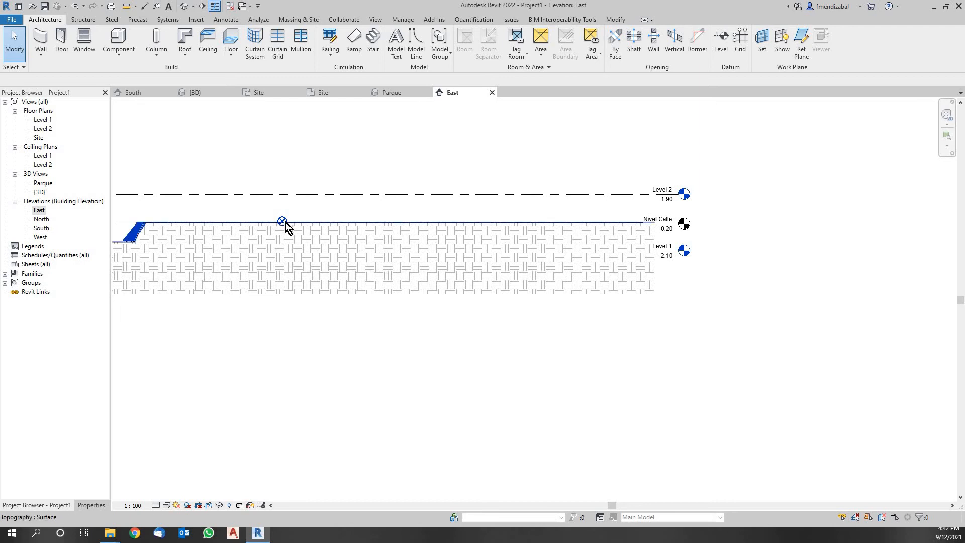
scroll(748, 267, down, 3)
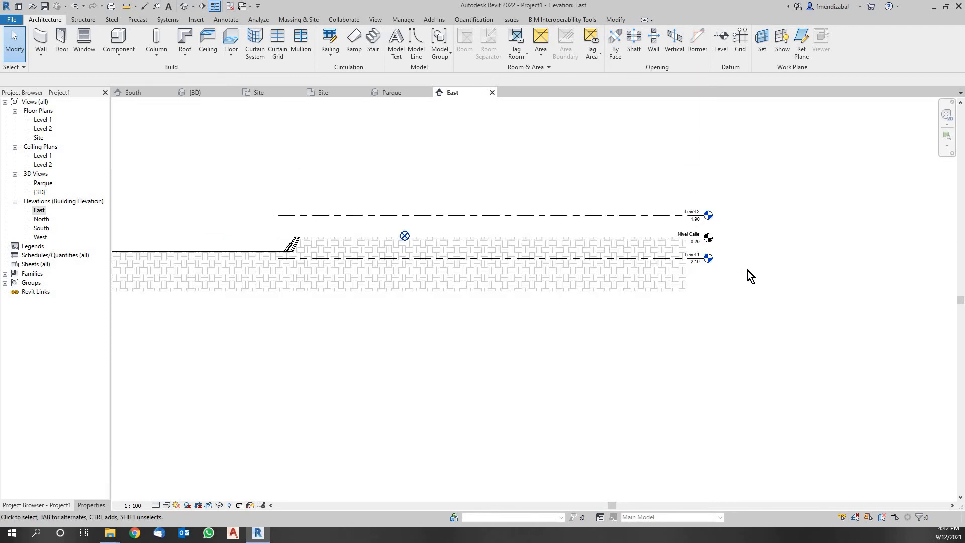
scroll(749, 274, down, 2)
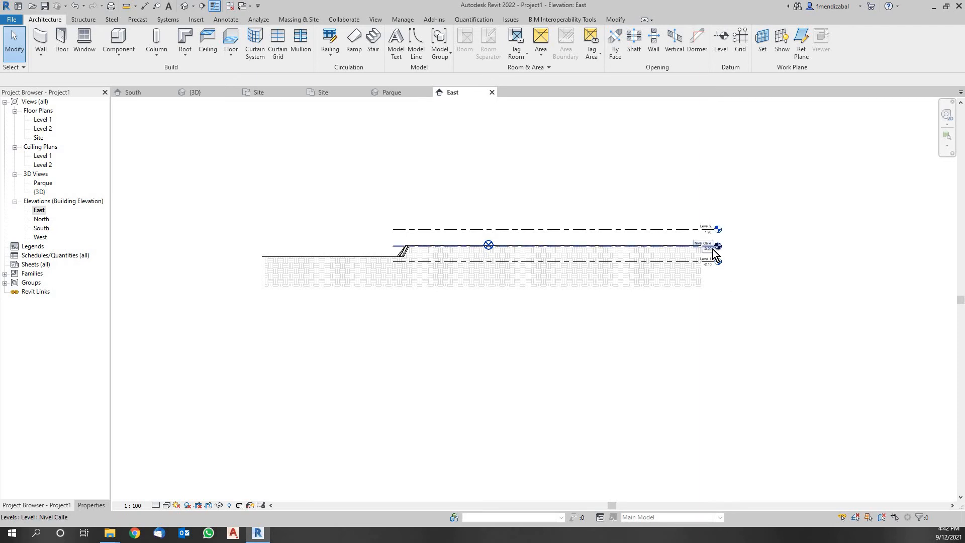
- Rename Level 2 as PB, including its corresponding views
scroll(705, 248, up, 1)
scroll(705, 248, up, 3)
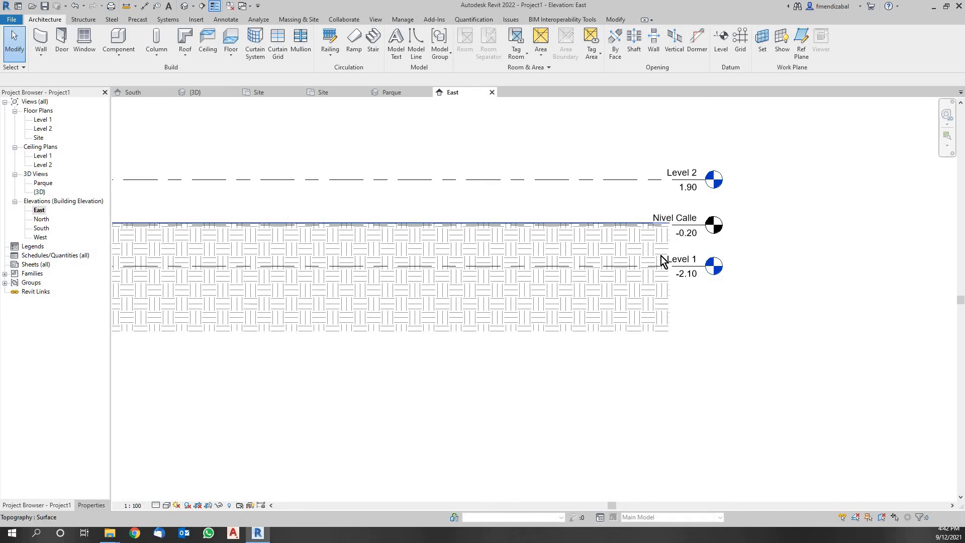
scroll(648, 236, up, 3)
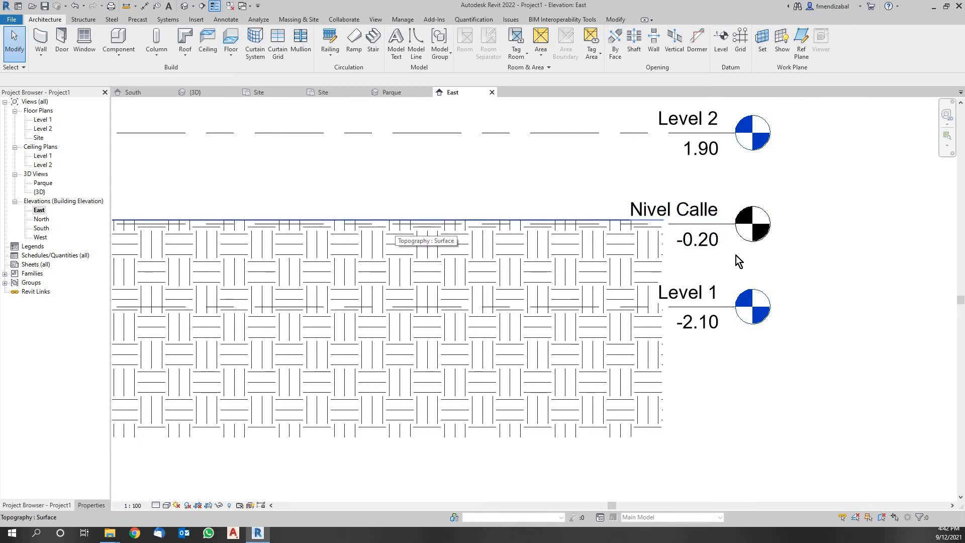
scroll(737, 255, down, 2)
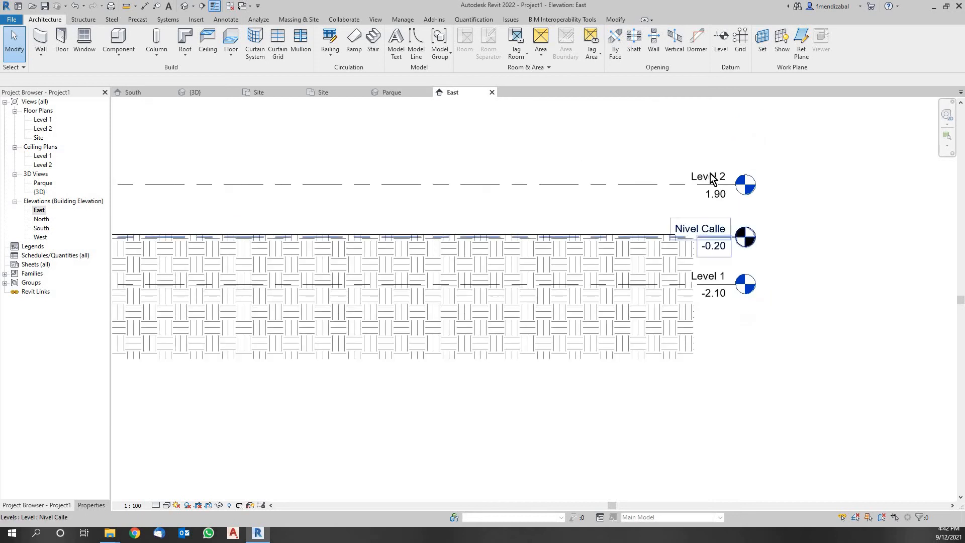
click(710, 177)
click(710, 177)
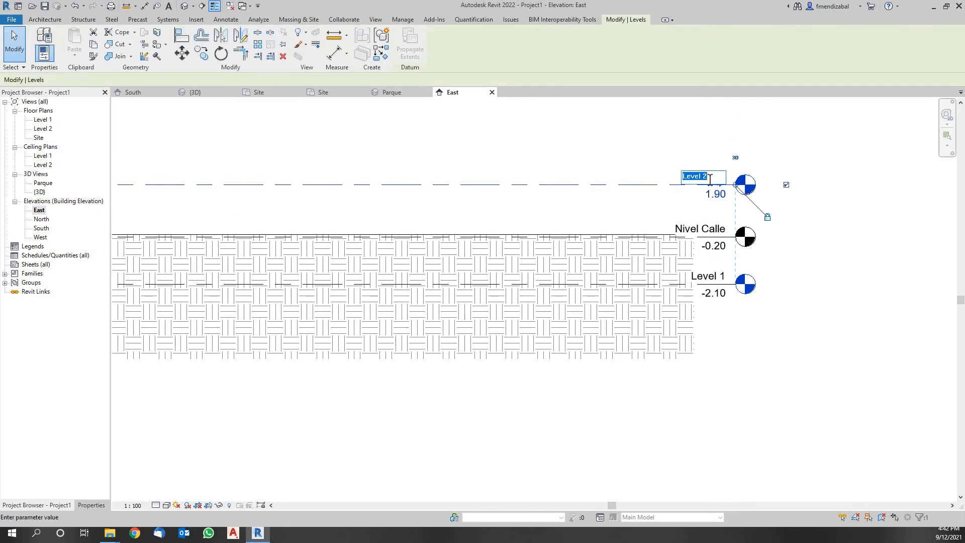
text(PB)
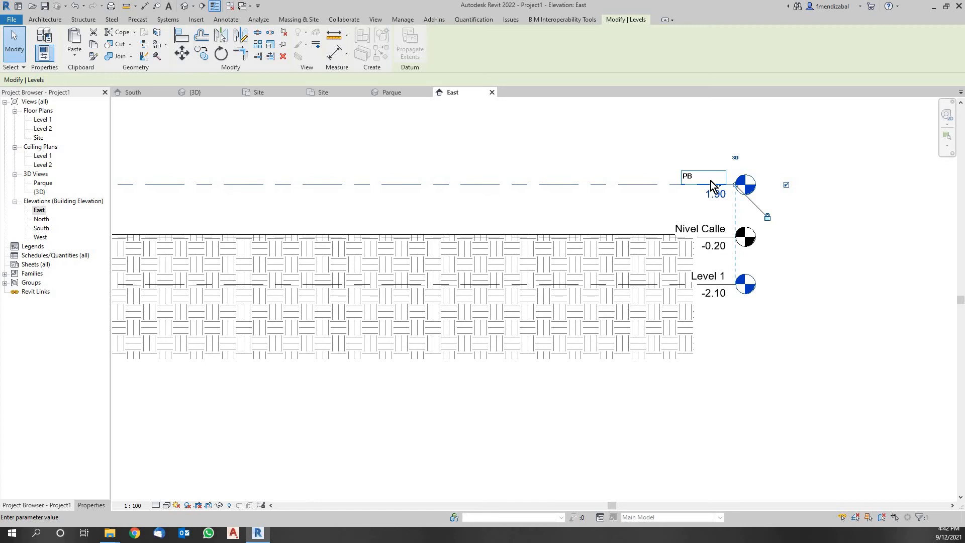
key(Return)
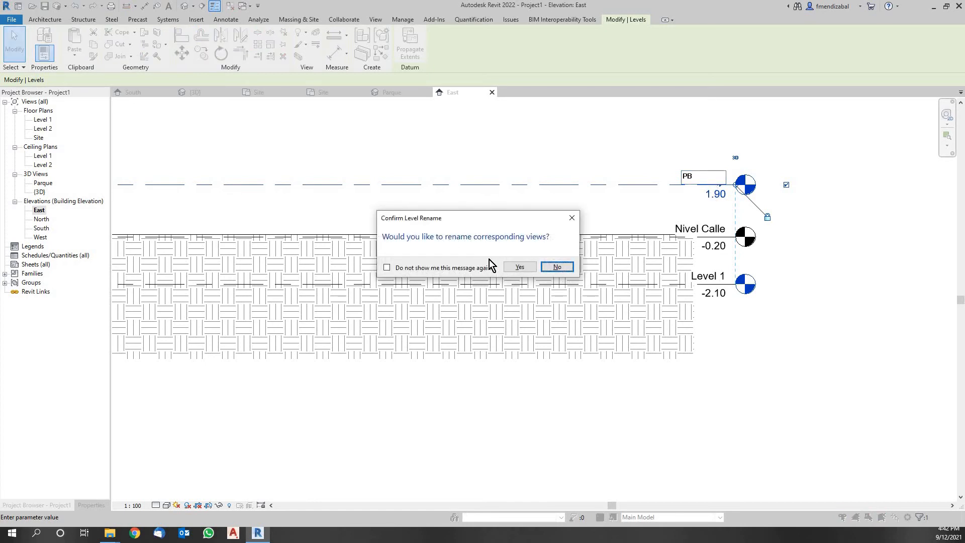
click(519, 267)
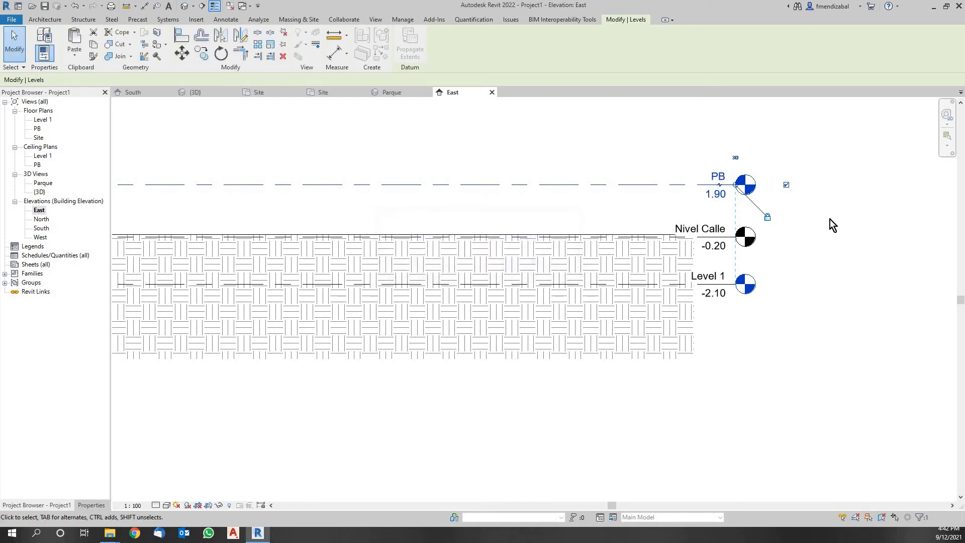
key(Escape)
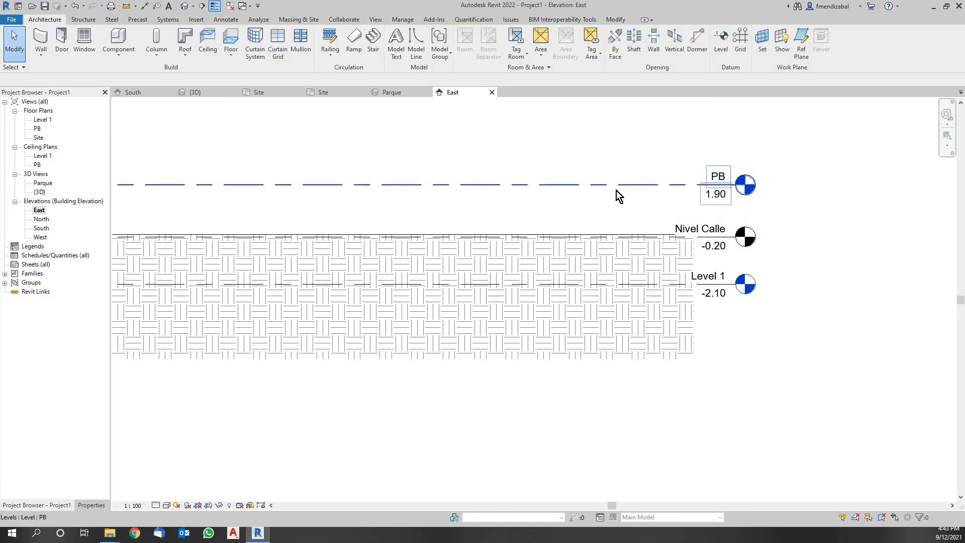
- Set the elevation of the PB level to 0.10
click(719, 201)
click(716, 195)
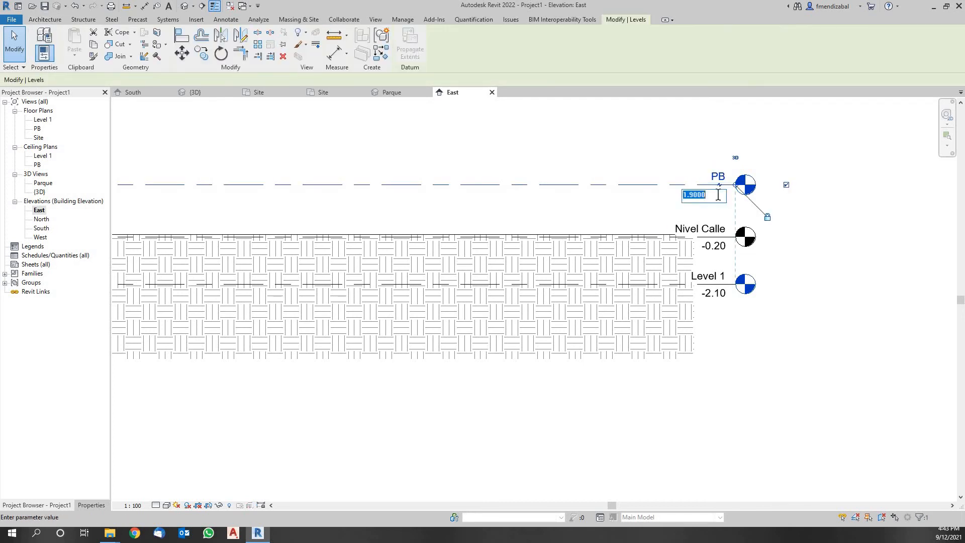
text(.1)
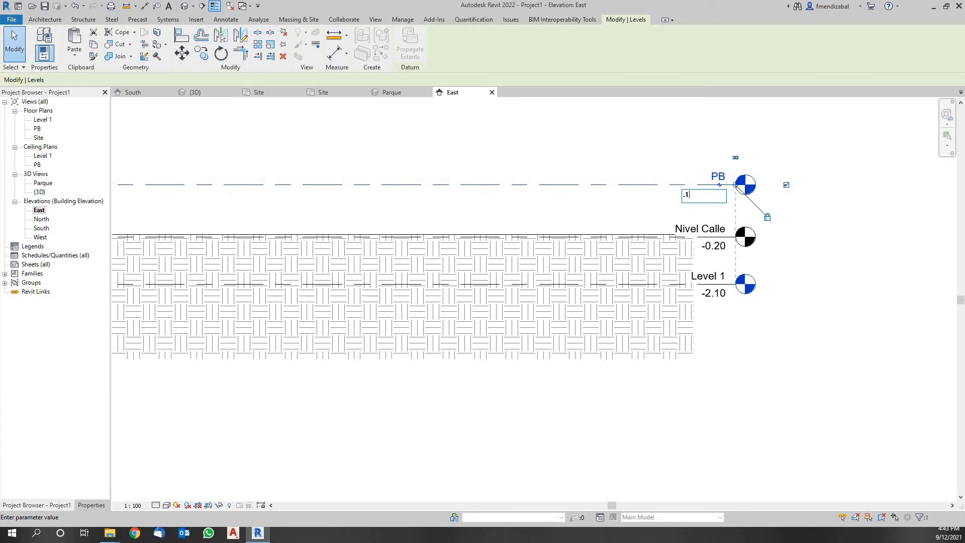
key(Return)
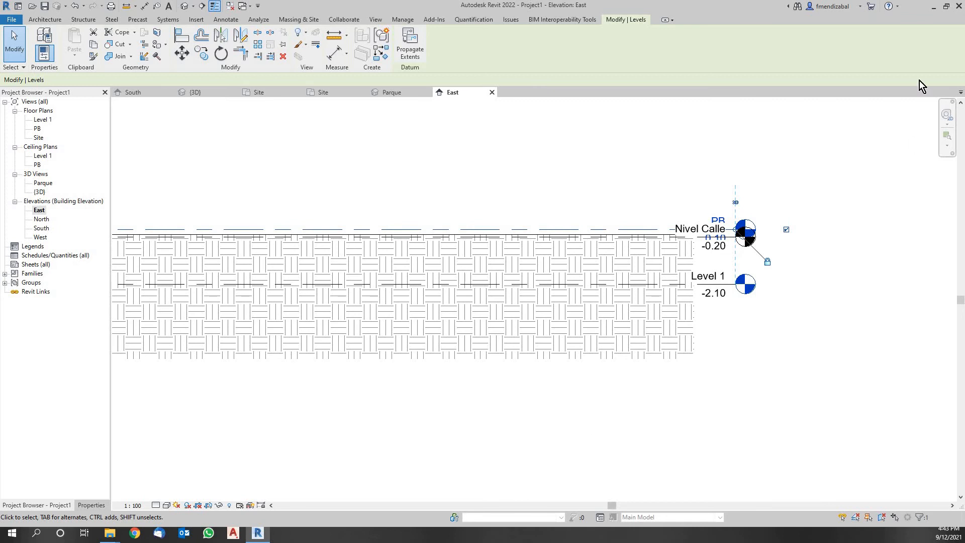
- Change the scale of the East elevation view to 1:50
scroll(628, 412, up, 5)
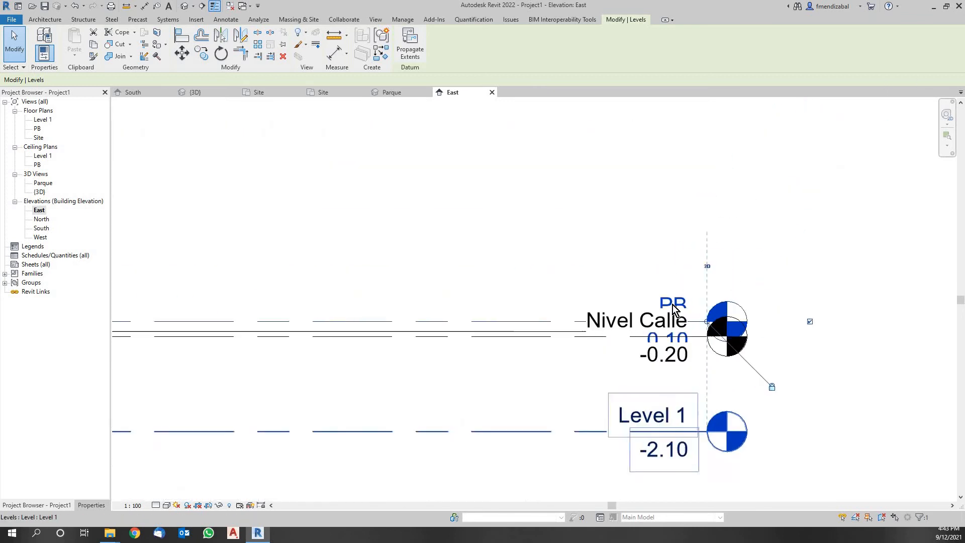
click(133, 505)
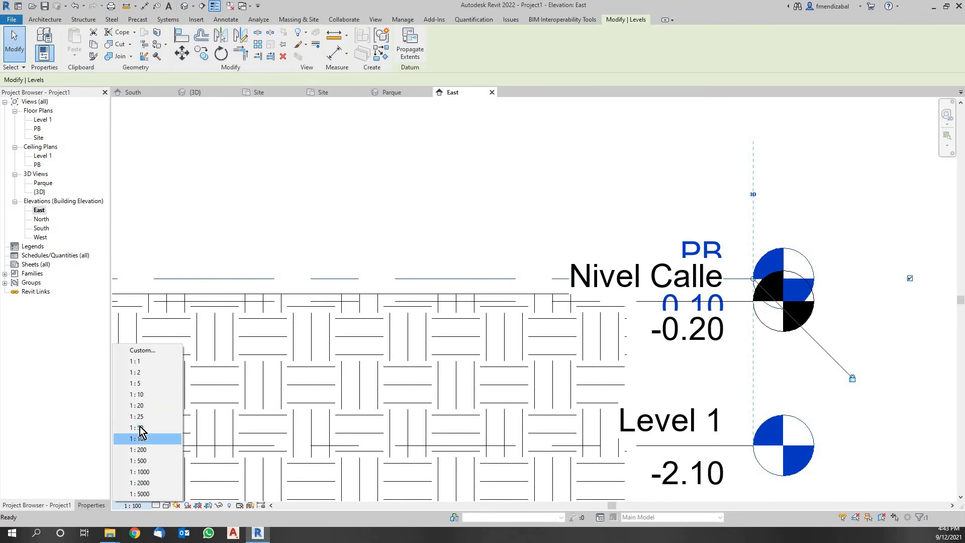
click(138, 428)
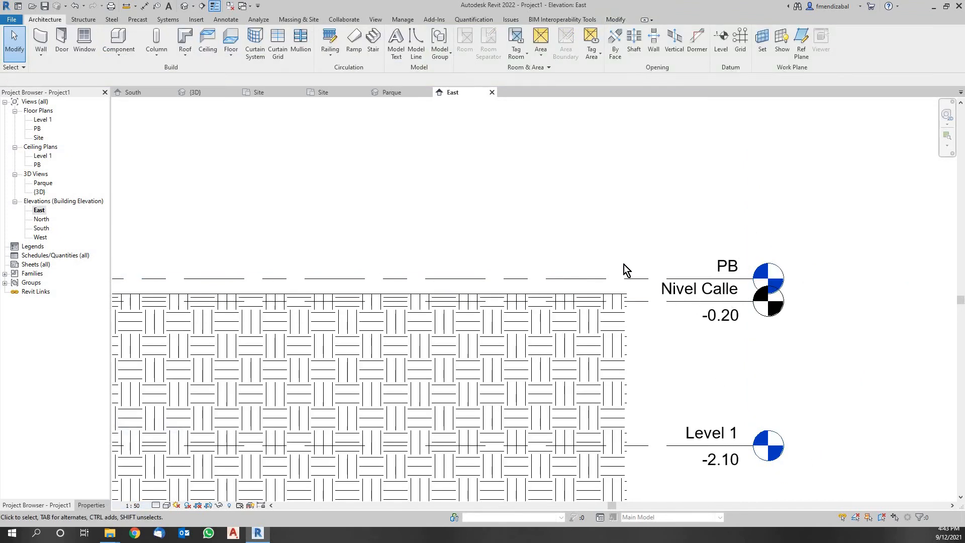
- Add an elbow to the PB level line and offset its head upward, clear of the Nivel Calle label
click(732, 281)
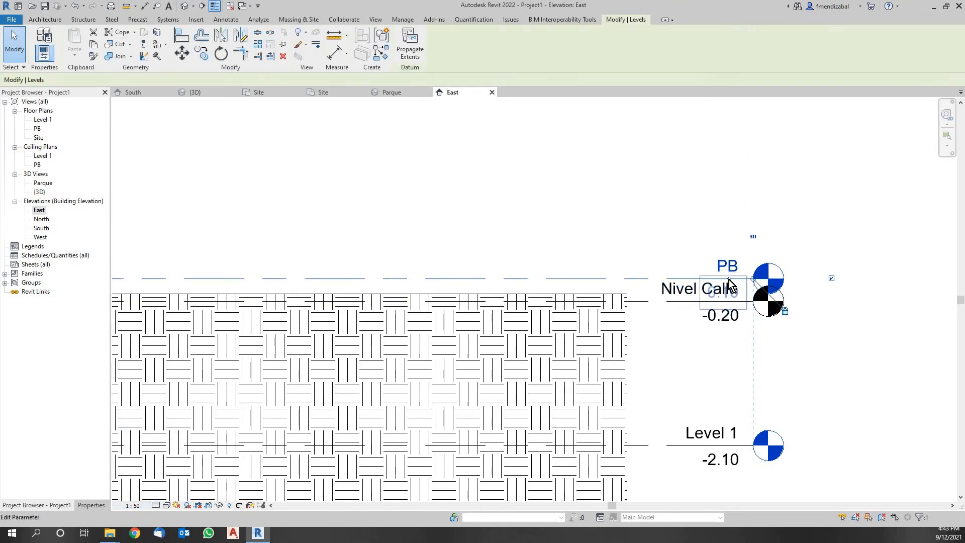
drag(735, 307, 740, 245)
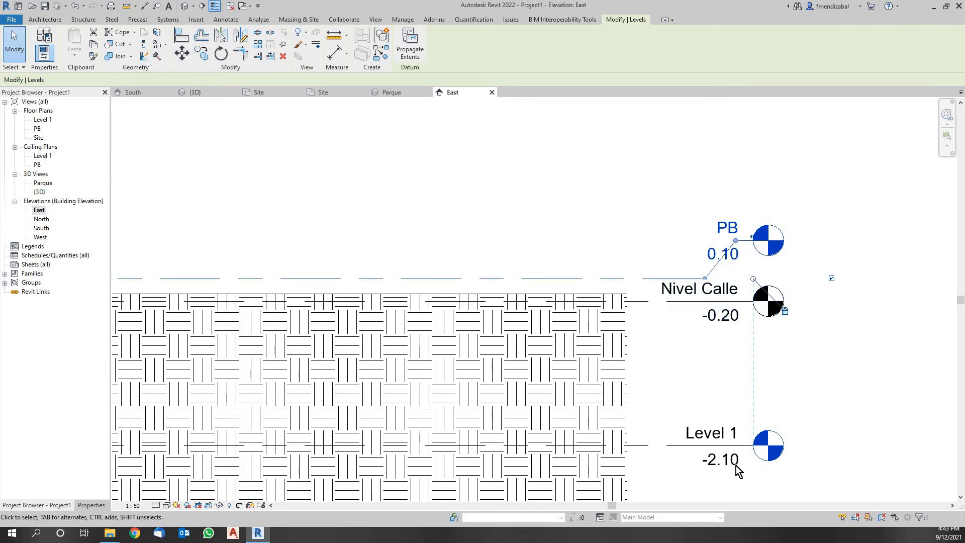
scroll(893, 326, down, 2)
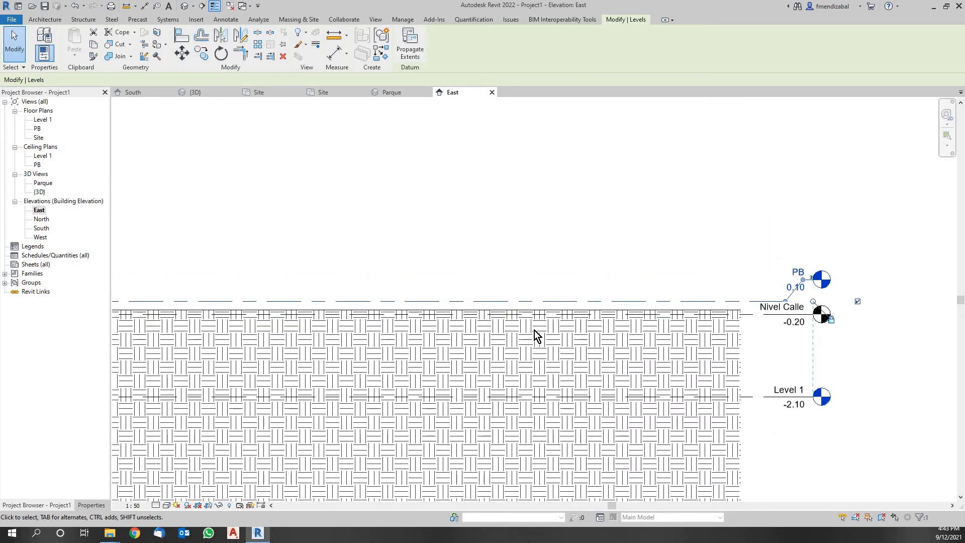
click(523, 355)
- Rename Level 1 as Explanada Inferior, including its corresponding views
scroll(709, 269, down, 3)
scroll(784, 337, up, 1)
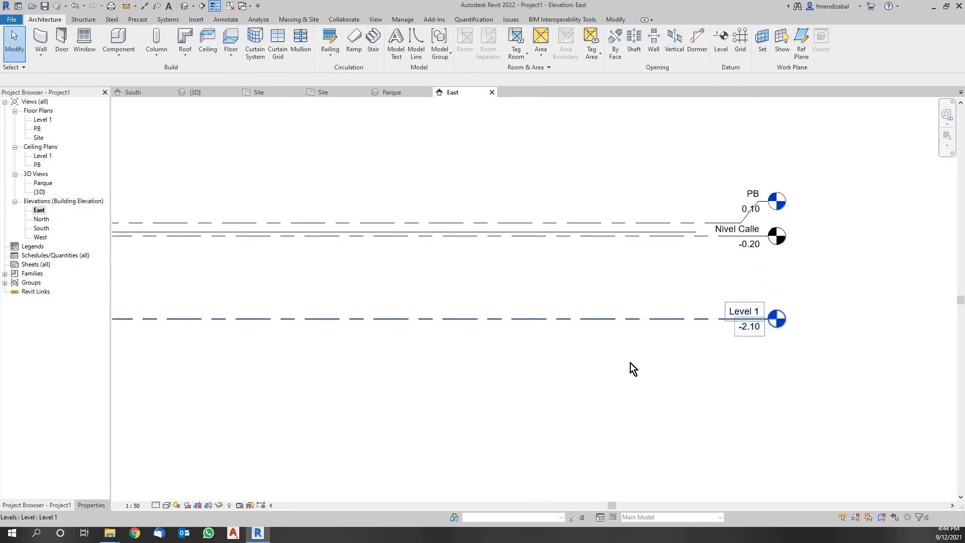
scroll(743, 322, up, 3)
click(735, 303)
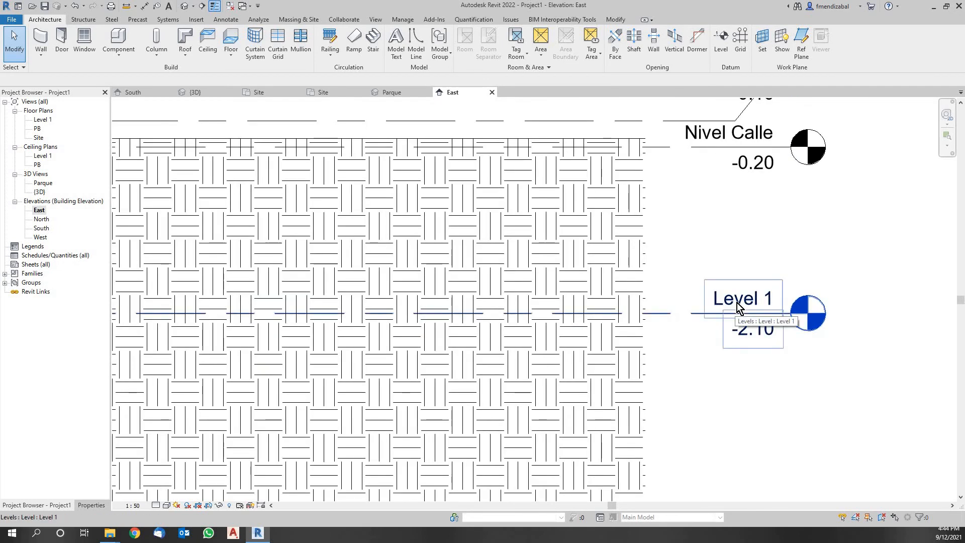
click(743, 298)
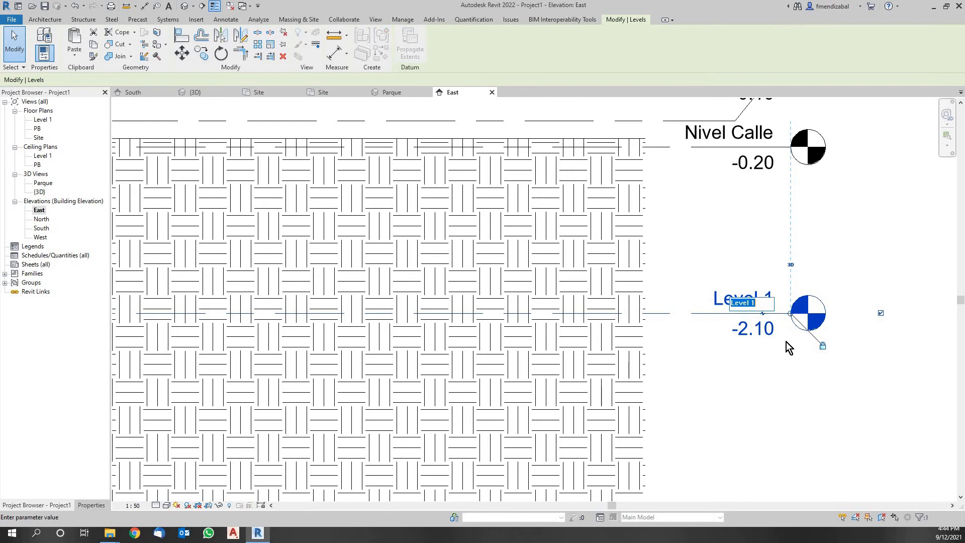
text(Explanada Inferior)
key(Return)
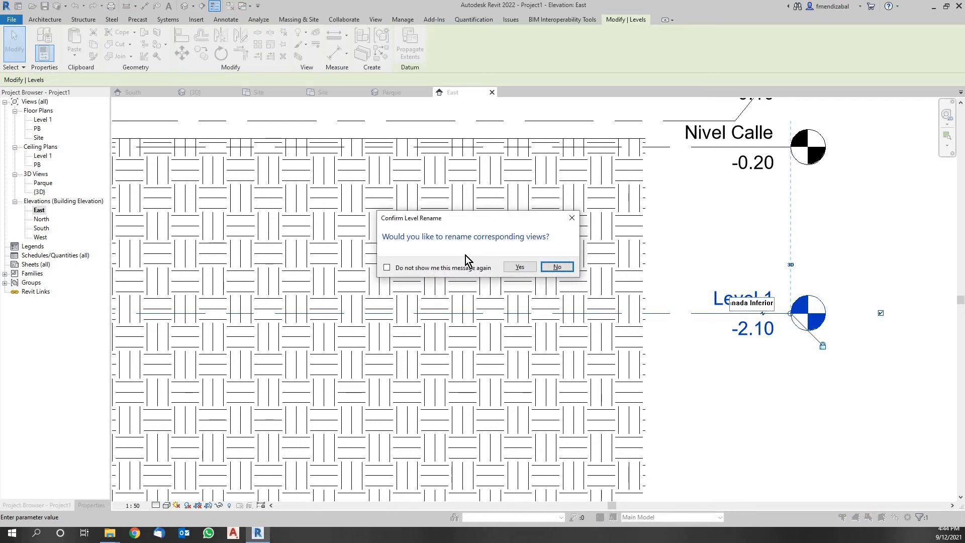
click(515, 271)
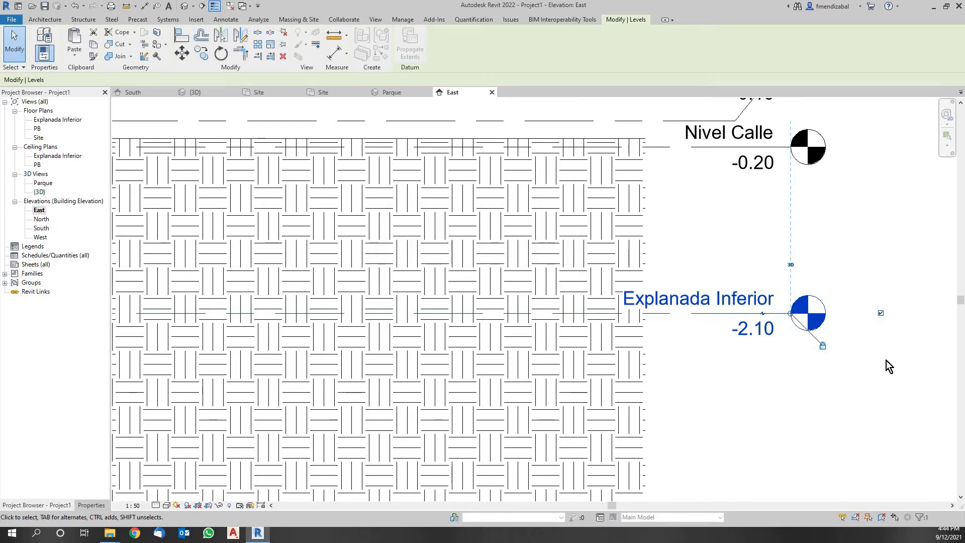
scroll(886, 360, down, 2)
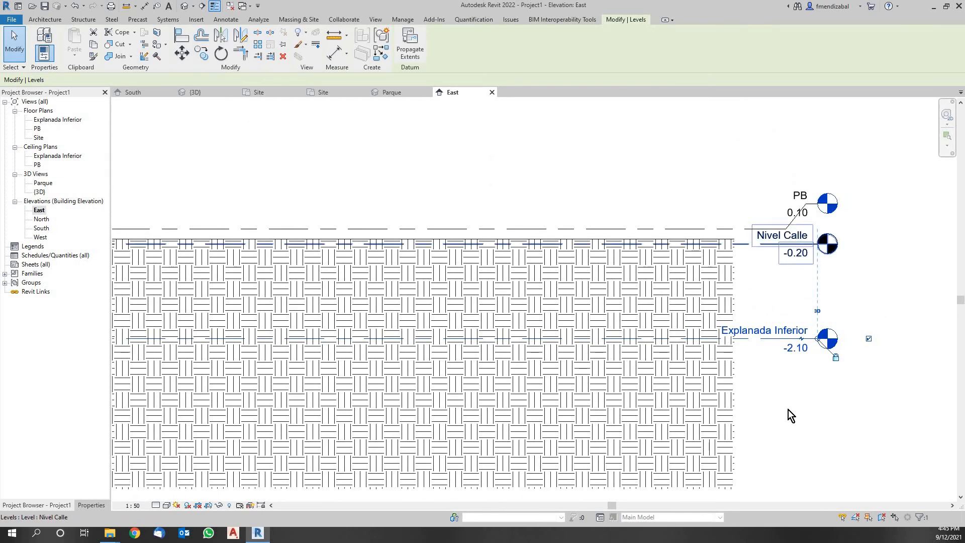
scroll(805, 403, up, 2)
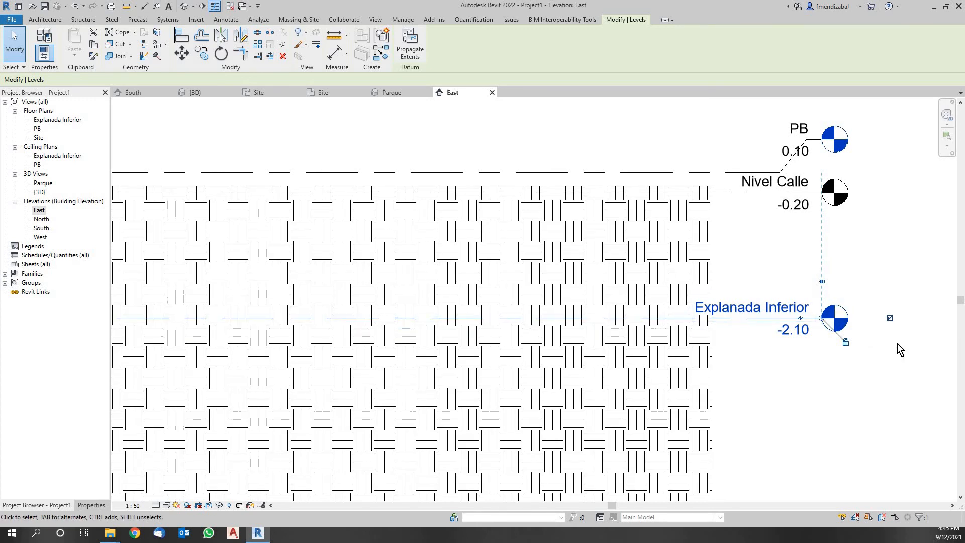
scroll(867, 200, up, 2)
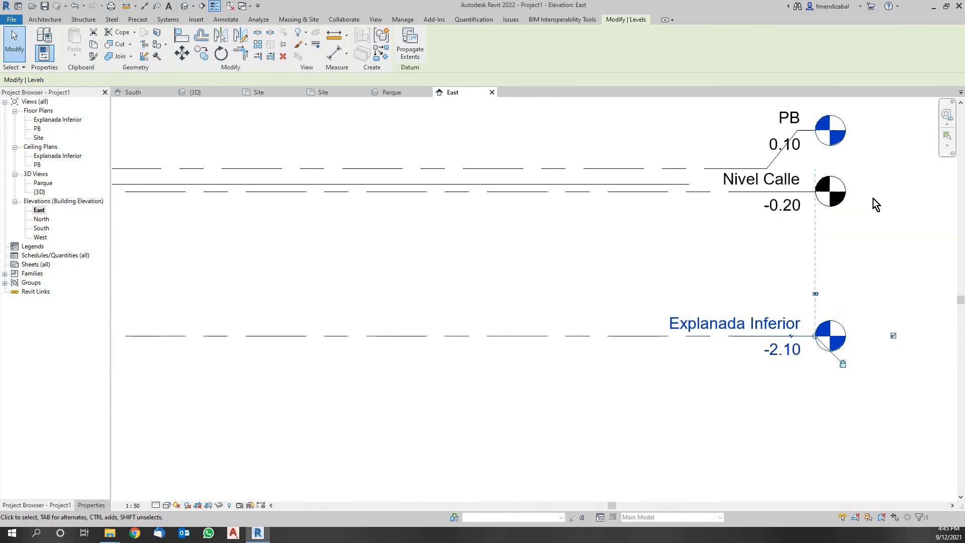
middle_drag(806, 306, 768, 403)
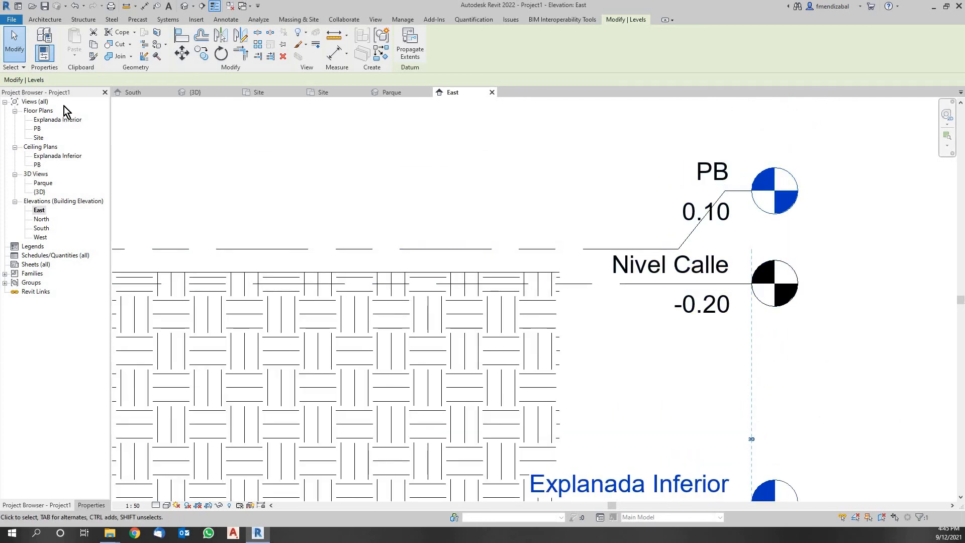
scroll(739, 195, down, 5)
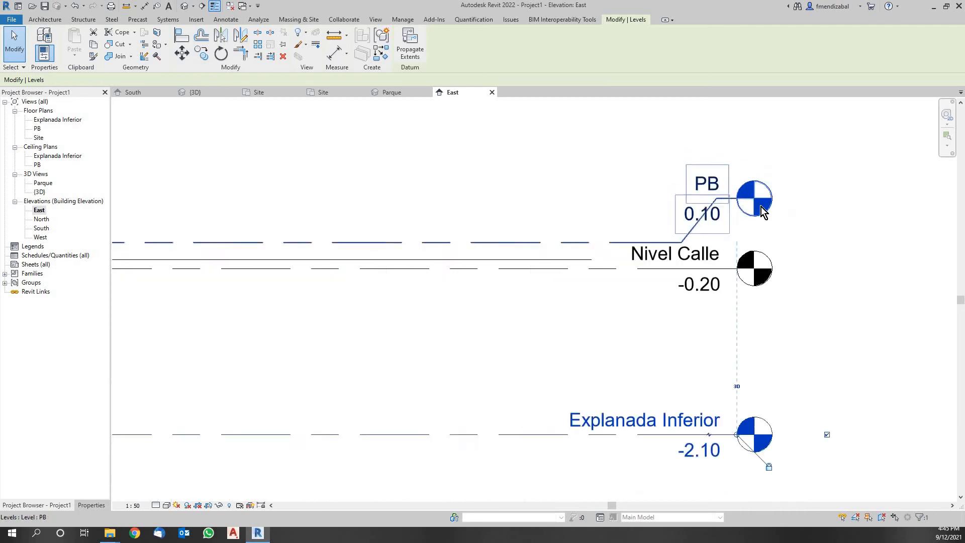
scroll(630, 260, up, 2)
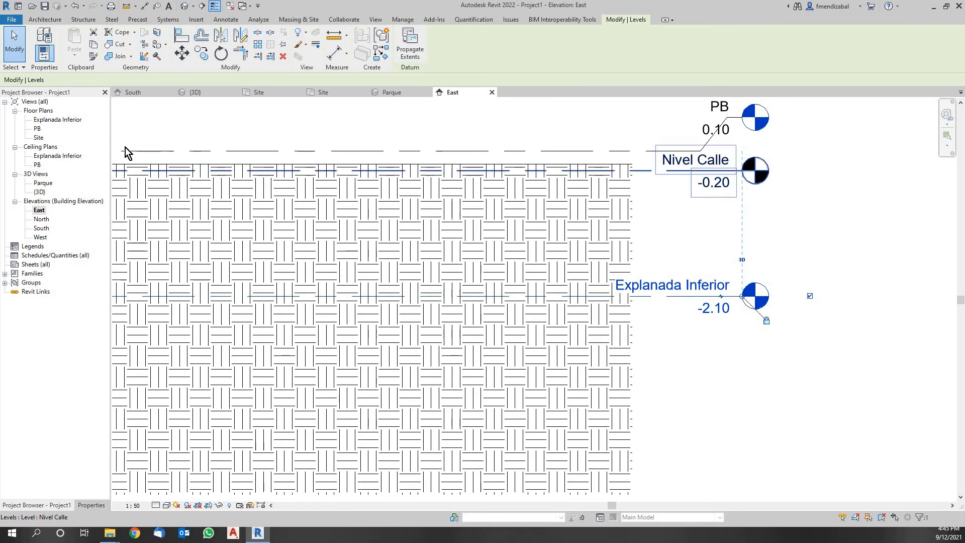
- Save the project as Parque Terreno V2 in the Proyecto Parque folder
click(42, 121)
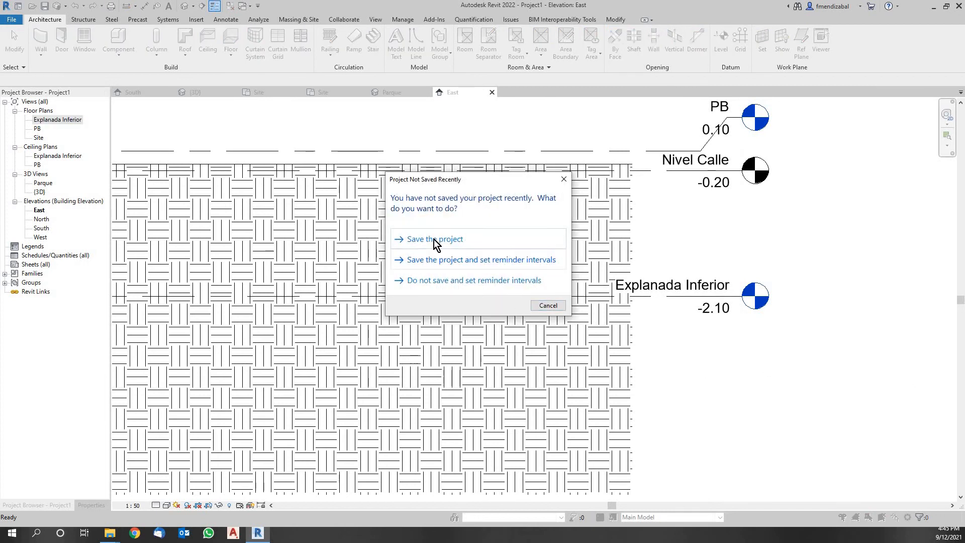
click(437, 243)
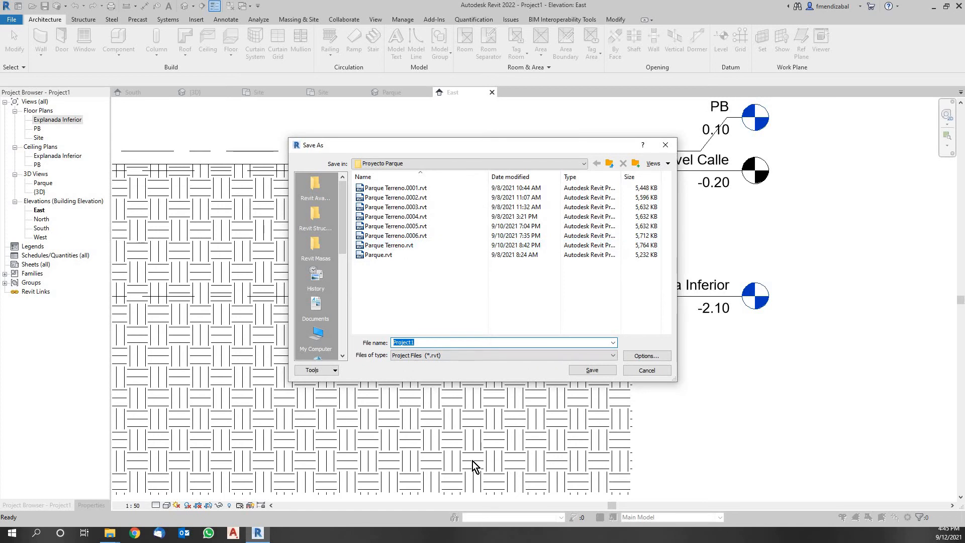
text(Parque )
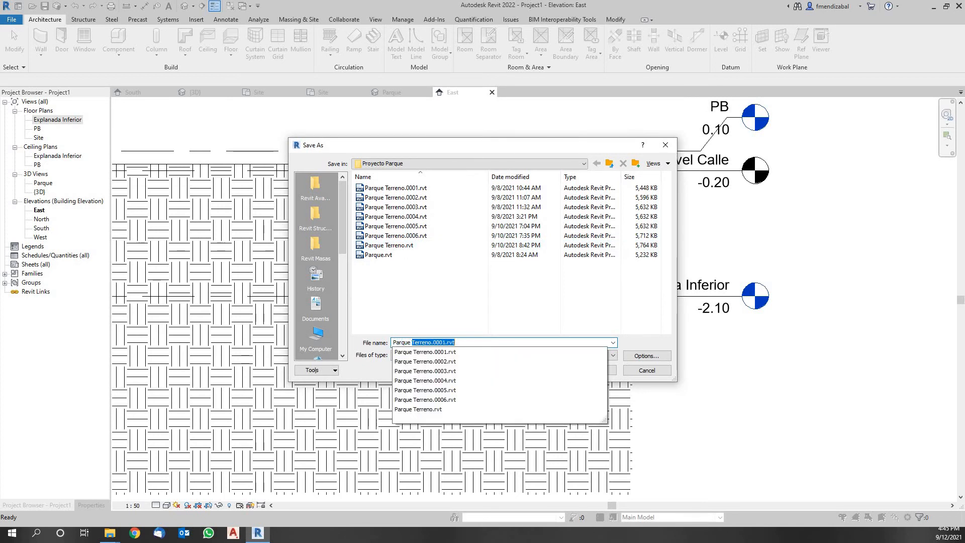
text(Terreno )
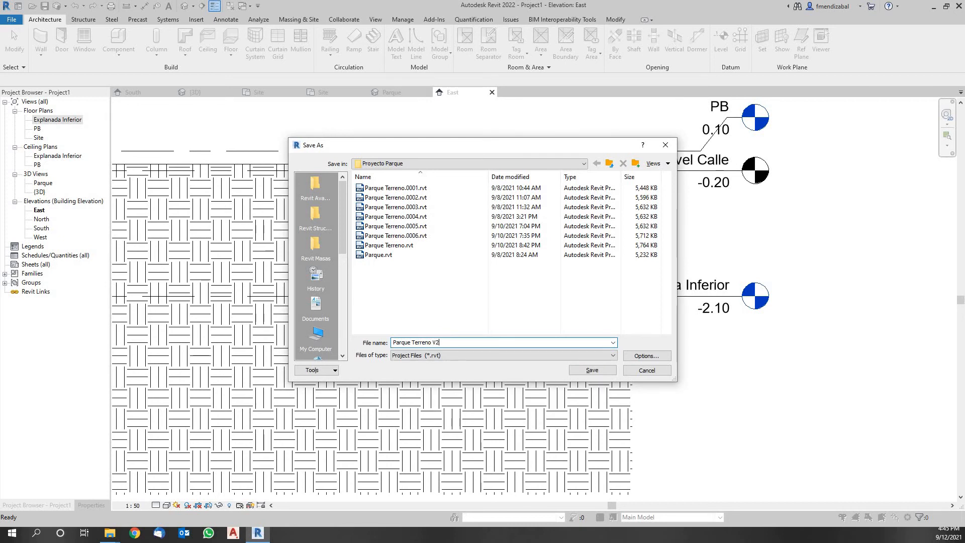
text(V2)
key(Return)
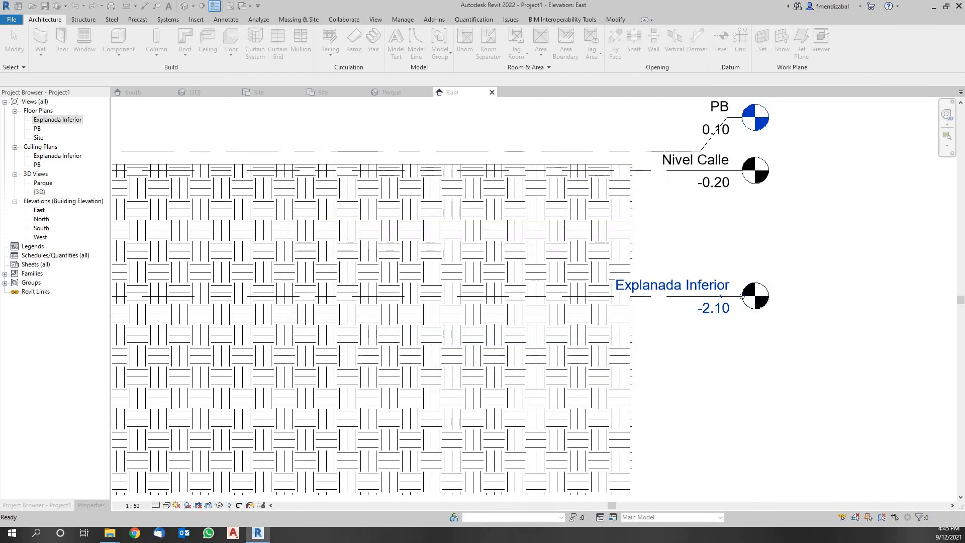
scroll(769, 348, down, 2)
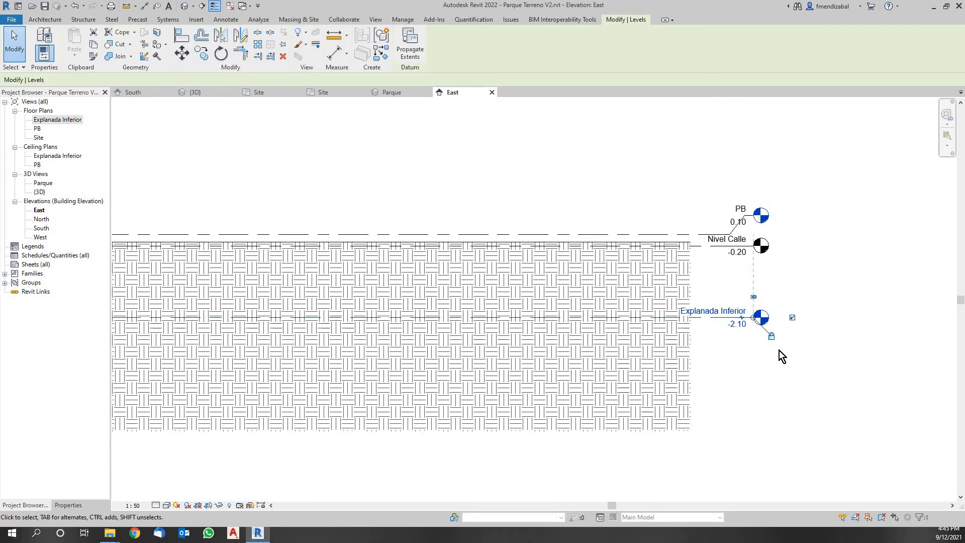
mouse_move(640, 358)
middle_down()
mouse_move(724, 345)
mouse_move(716, 348)
middle_up()
scroll(268, 330, down, 1)
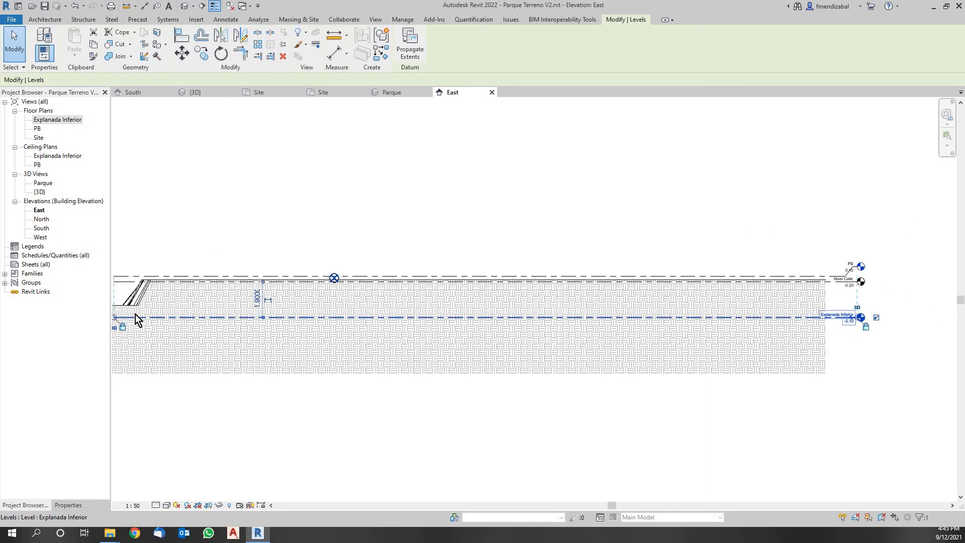
scroll(135, 315, up, 1)
middle_drag(237, 309, 336, 305)
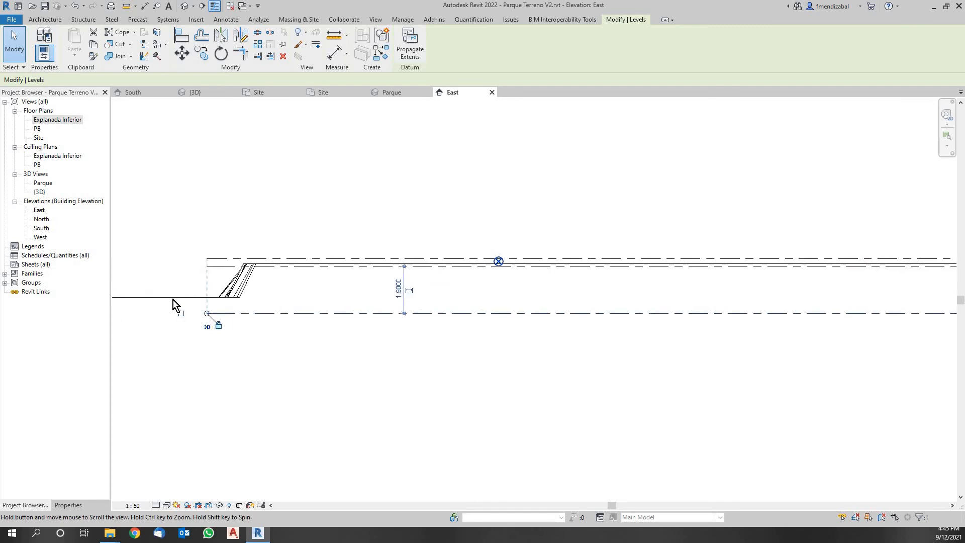
middle_drag(173, 299, 183, 302)
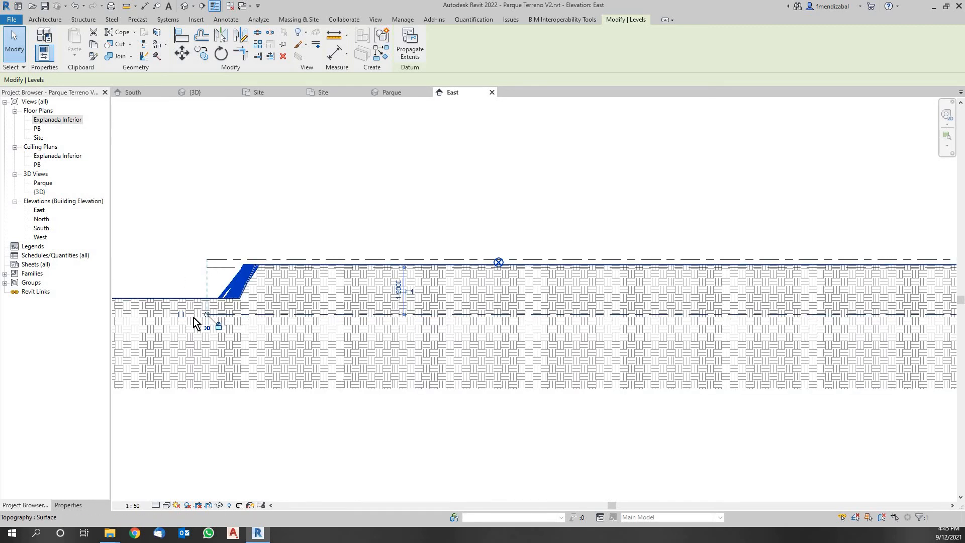
scroll(189, 316, up, 3)
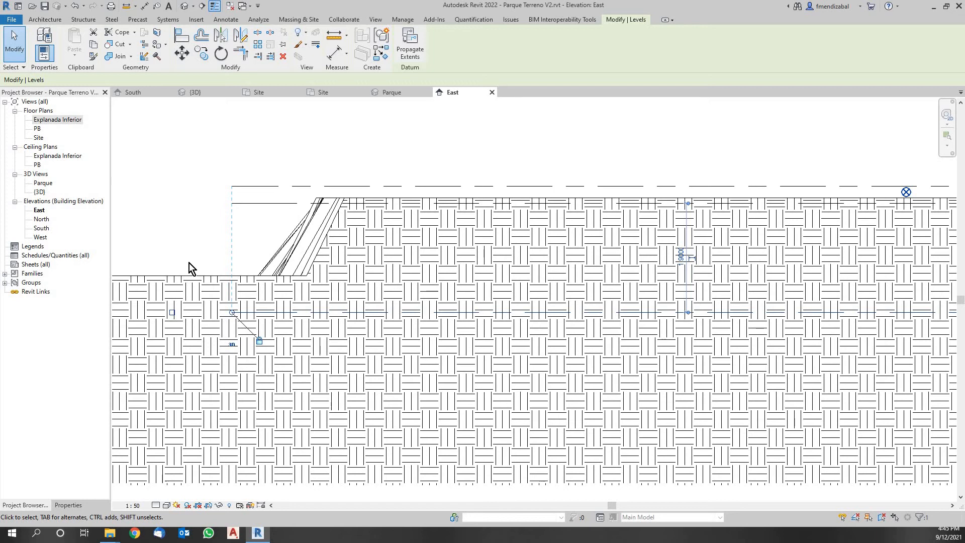
key(a)
key(l)
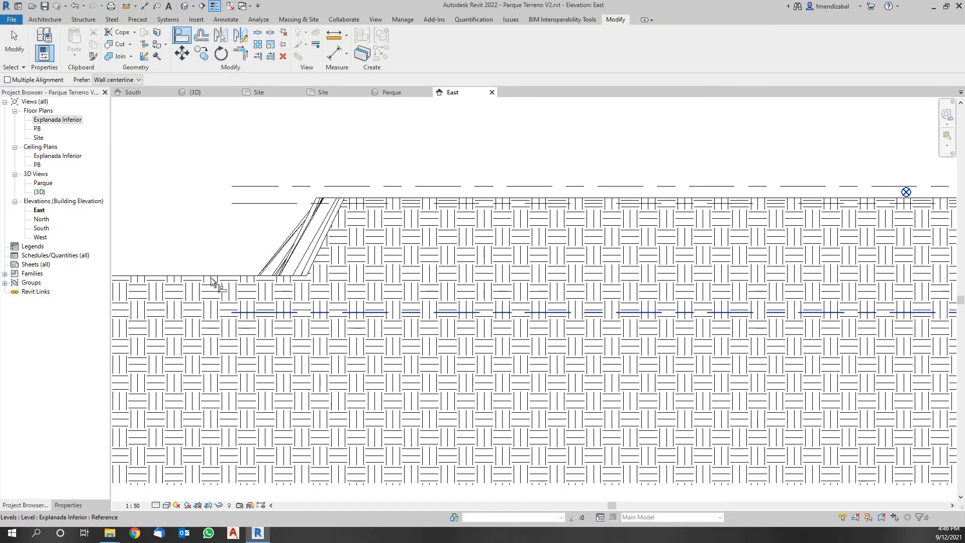
key(Escape)
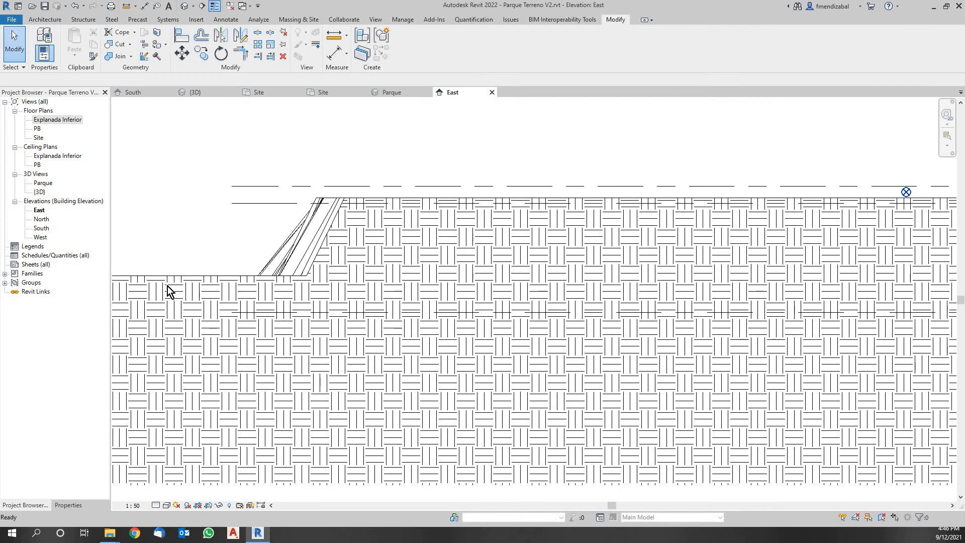
- Place an aligned dimension between the PB and Explanada Inferior levels, beside the level heads
scroll(169, 292, down, 4)
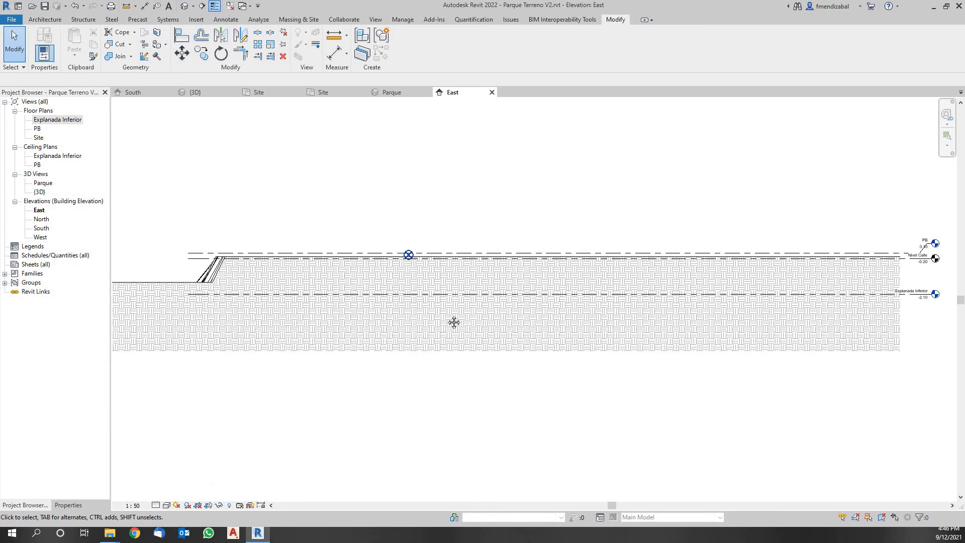
mouse_move(454, 322)
middle_down()
mouse_move(347, 347)
mouse_move(155, 314)
middle_up()
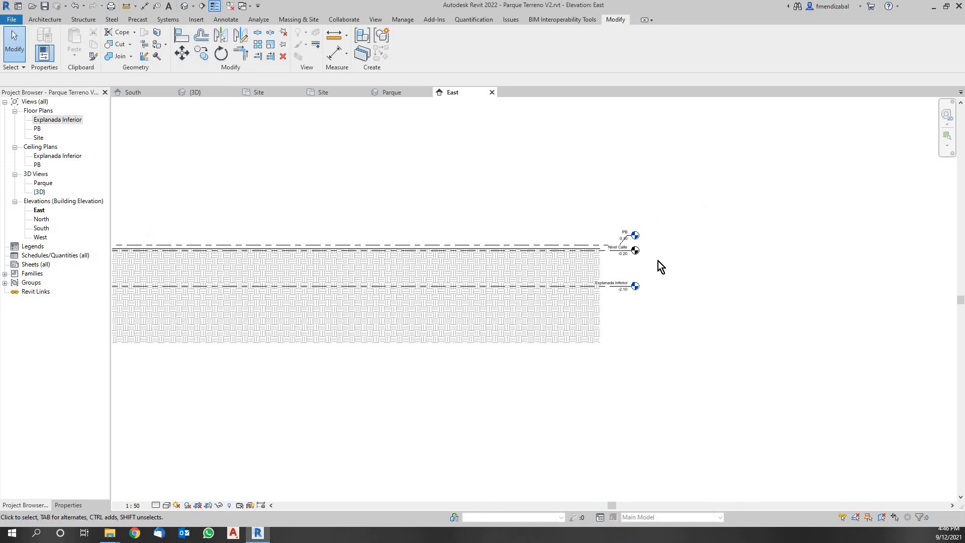
scroll(658, 260, up, 3)
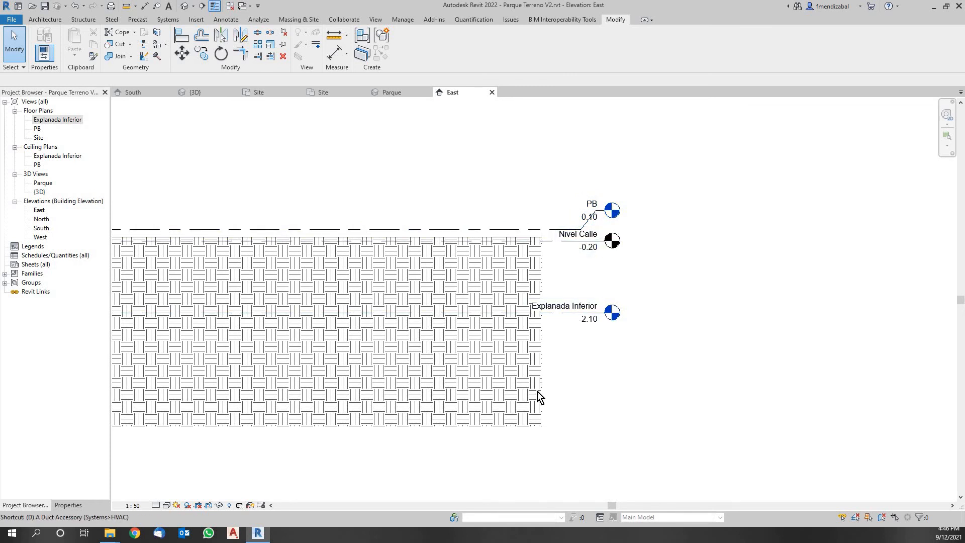
key(d)
key(i)
click(553, 312)
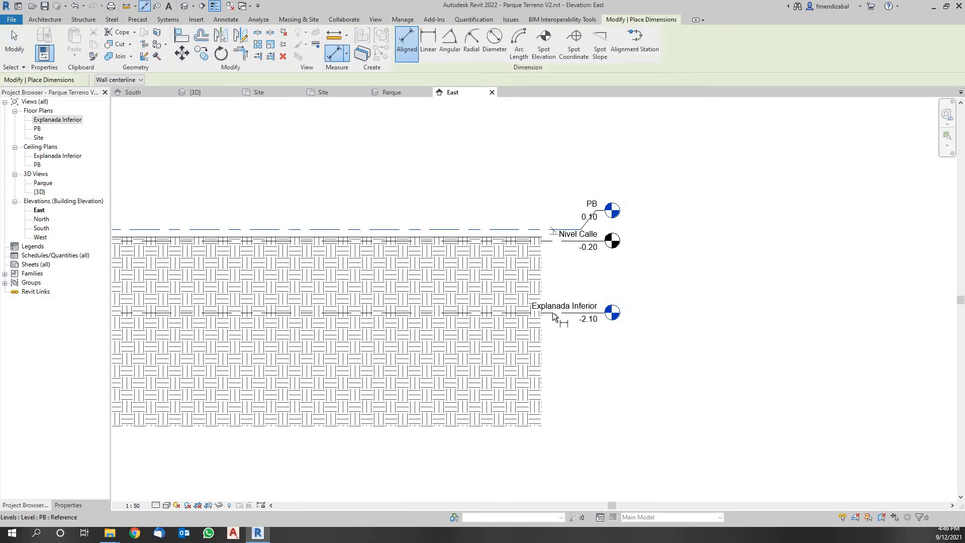
click(553, 312)
click(659, 311)
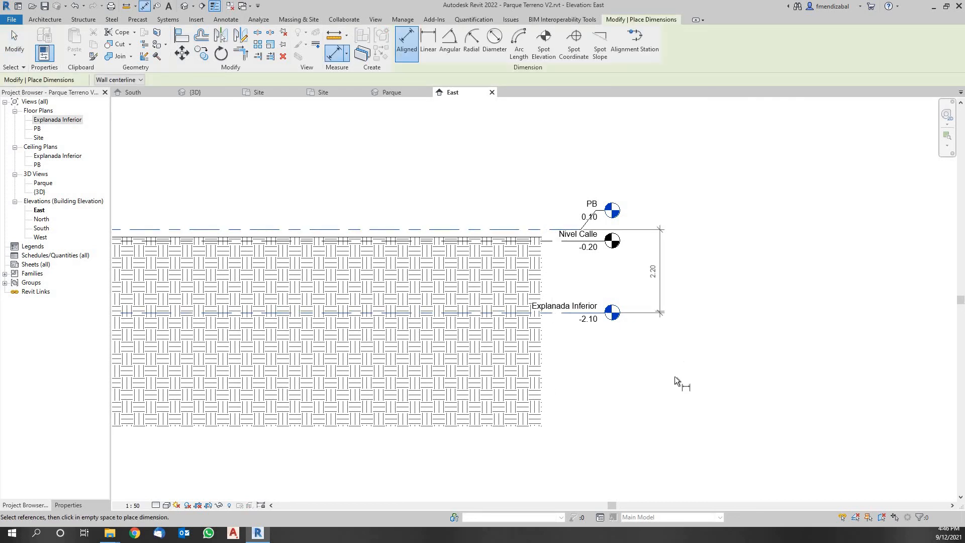
key(Escape)
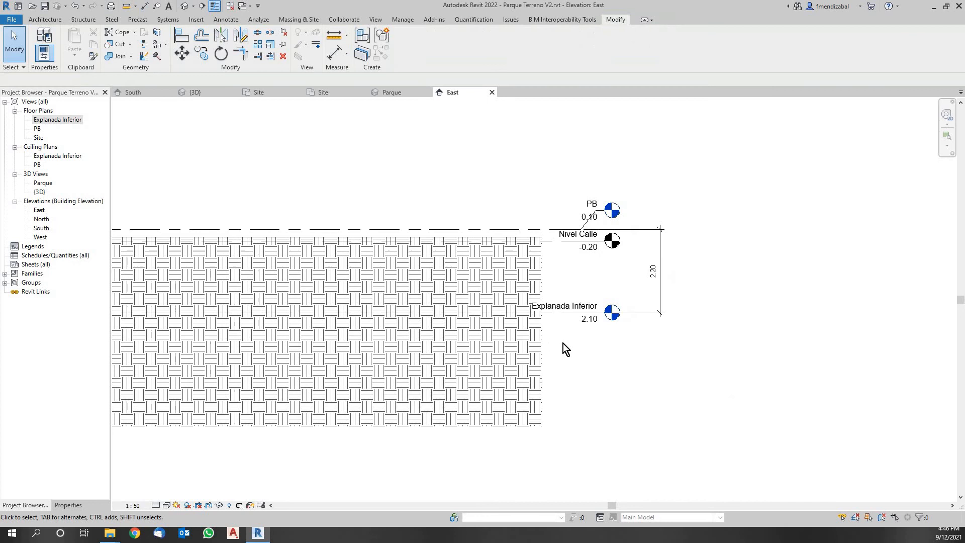
- Set the distance between the PB and Explanada Inferior levels to 1.36 by moving Explanada Inferior
scroll(562, 289, up, 3)
click(565, 281)
click(750, 201)
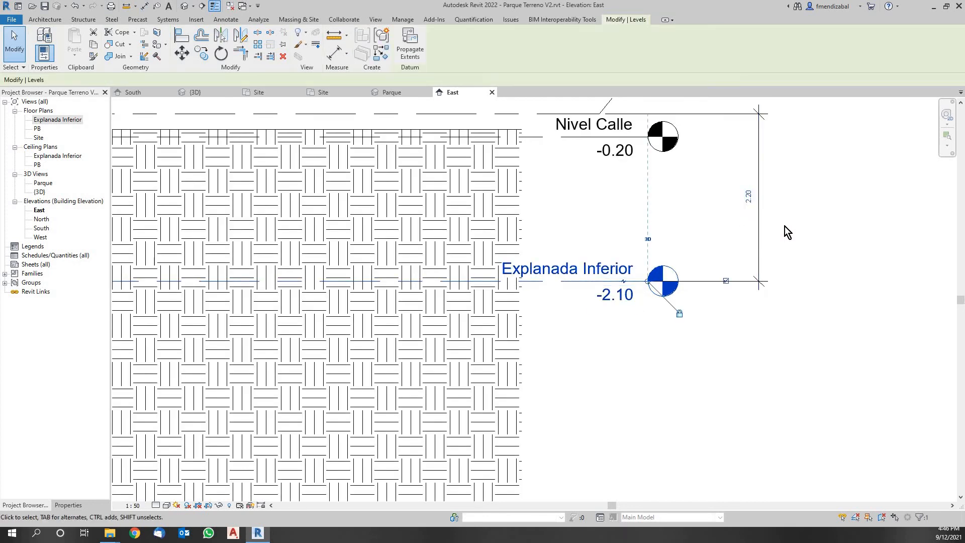
click(749, 197)
text(1.36)
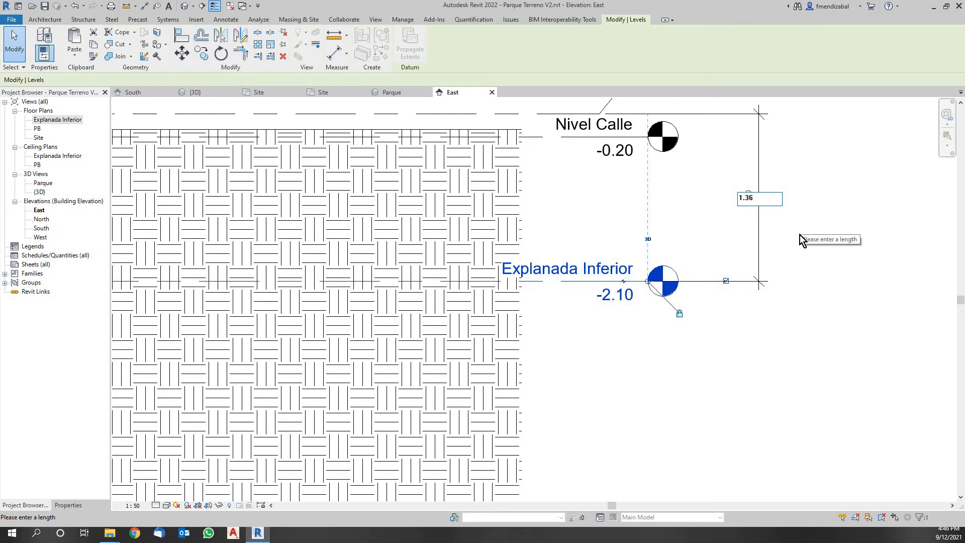
key(Return)
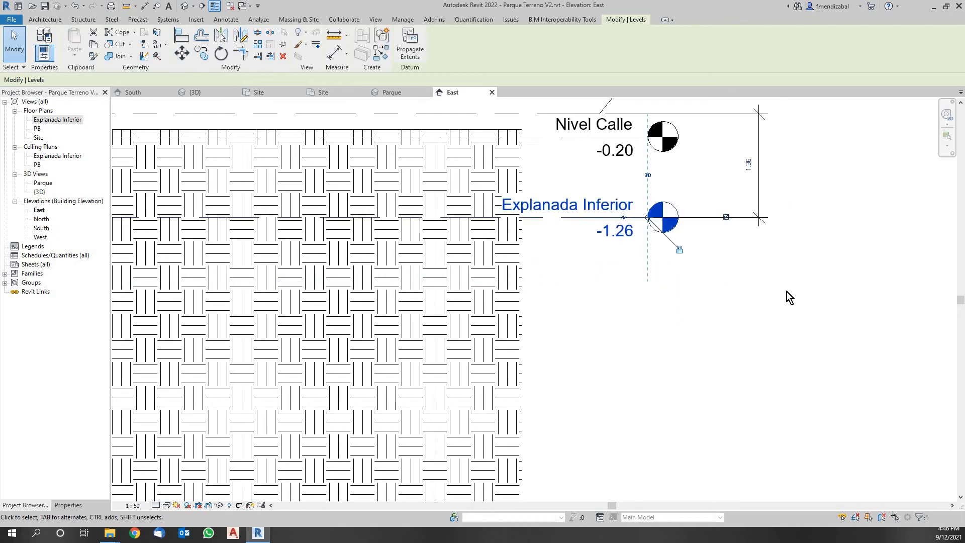
click(810, 317)
- Examine the height of the Explanada Inferior level against the lower terrain surface and the embankment along the East elevation
scroll(811, 315, down, 3)
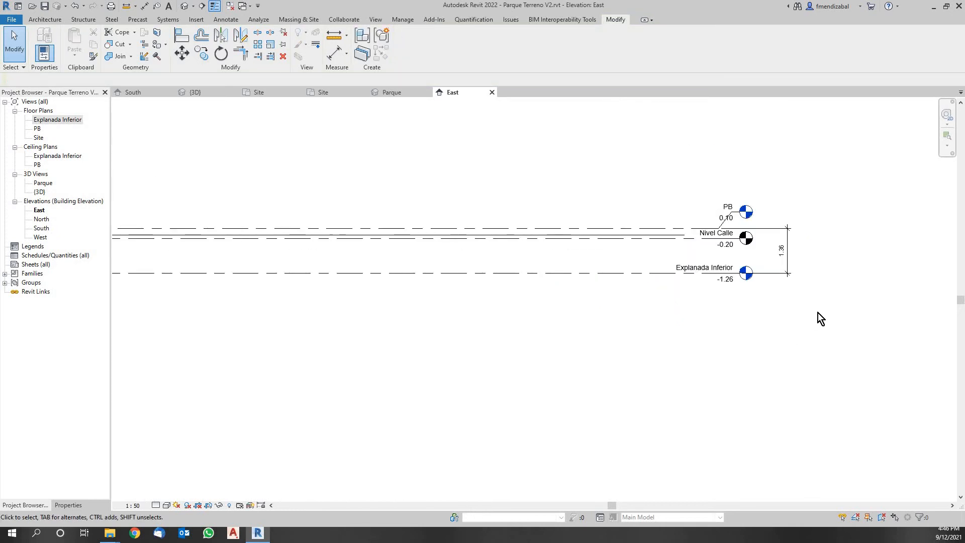
scroll(818, 313, down, 3)
middle_drag(189, 315, 562, 304)
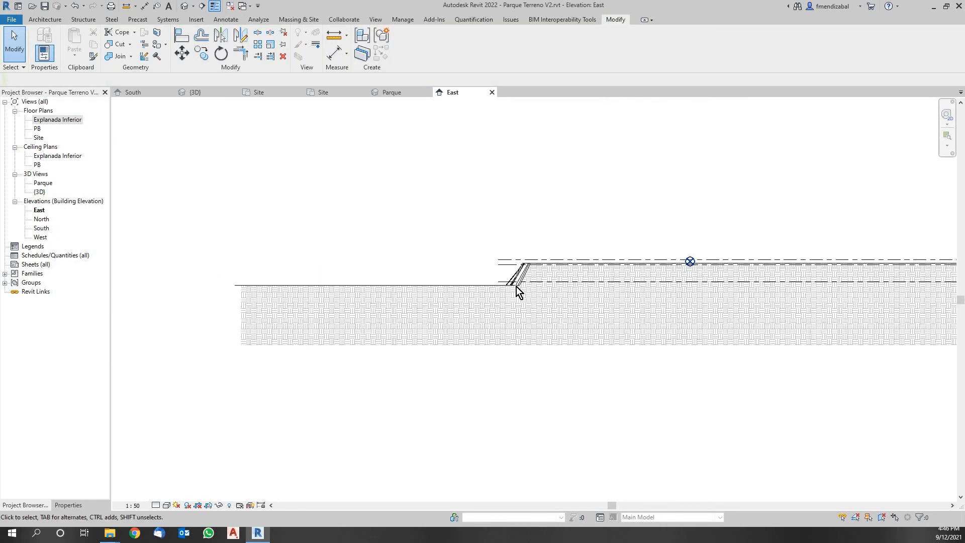
scroll(516, 286, up, 3)
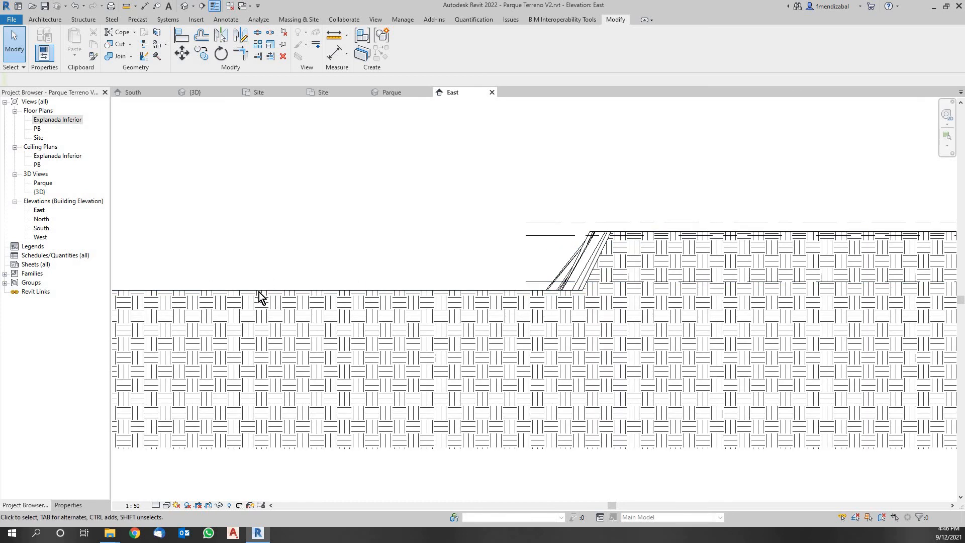
scroll(197, 267, down, 4)
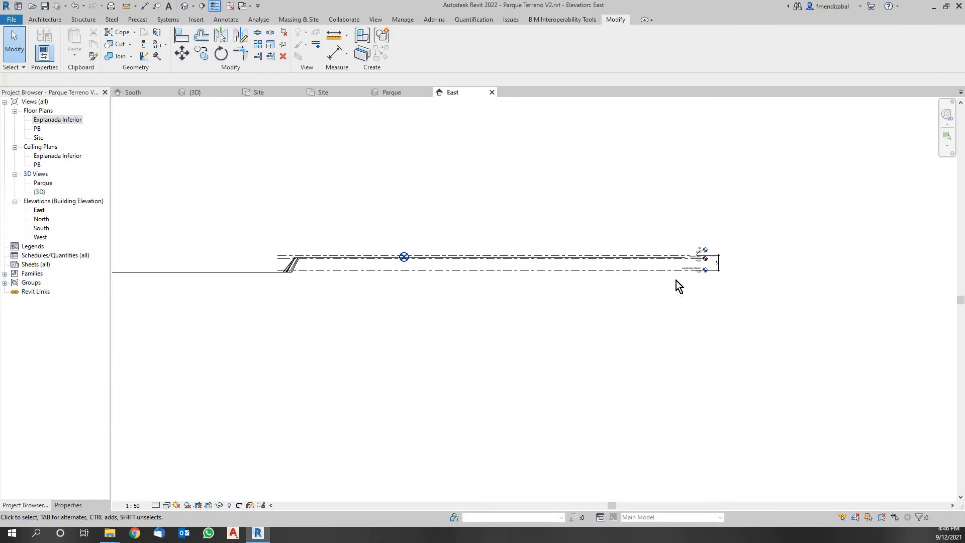
scroll(272, 279, up, 3)
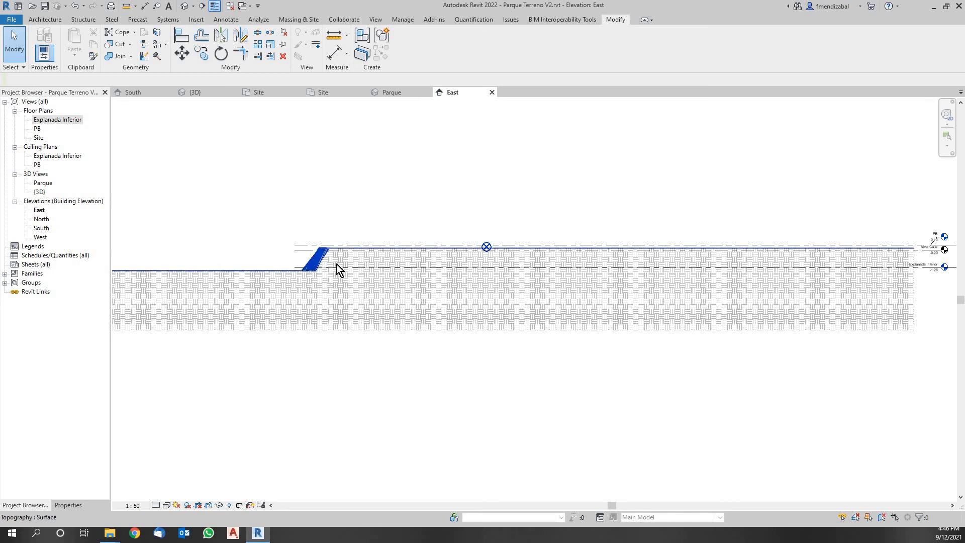
scroll(377, 280, up, 4)
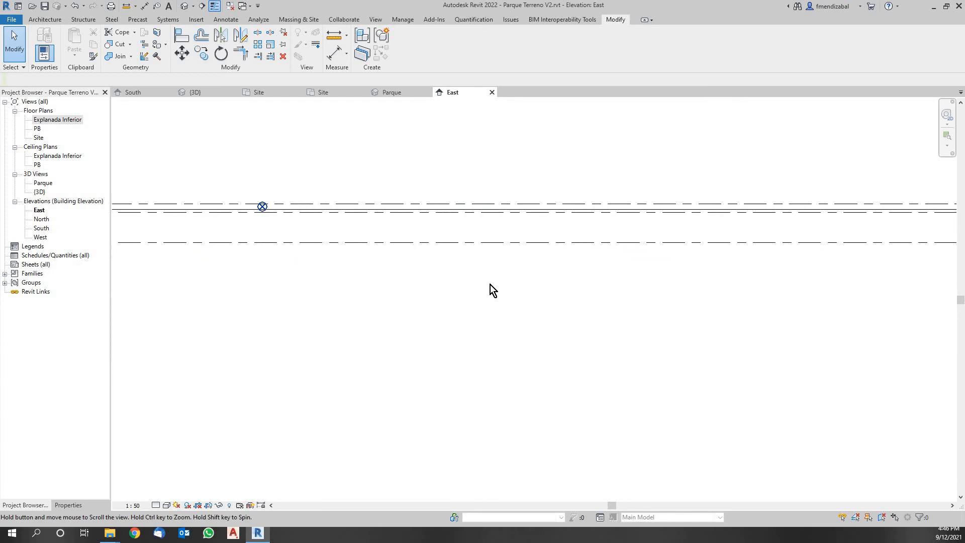
scroll(930, 285, down, 3)
middle_drag(955, 282, 808, 271)
middle_drag(617, 276, 397, 299)
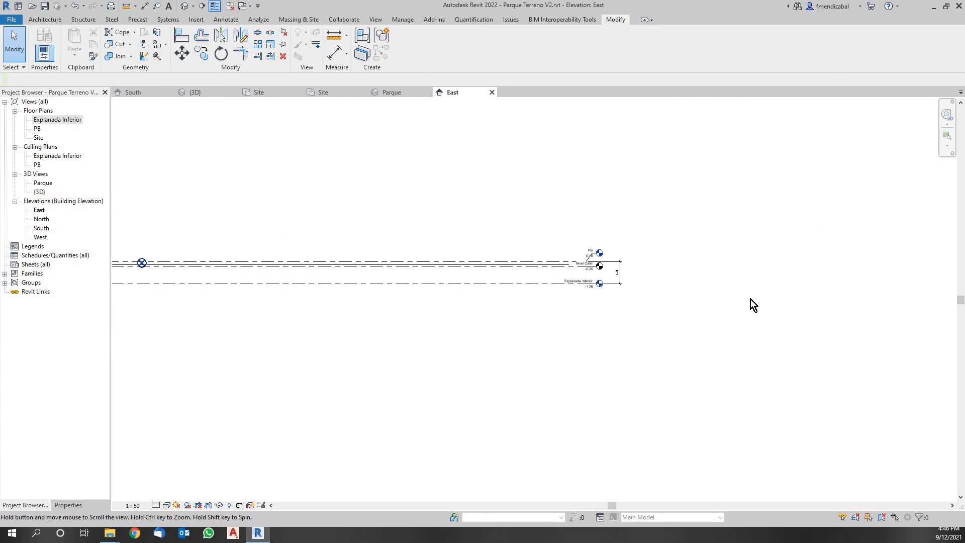
scroll(587, 269, up, 3)
scroll(597, 286, up, 3)
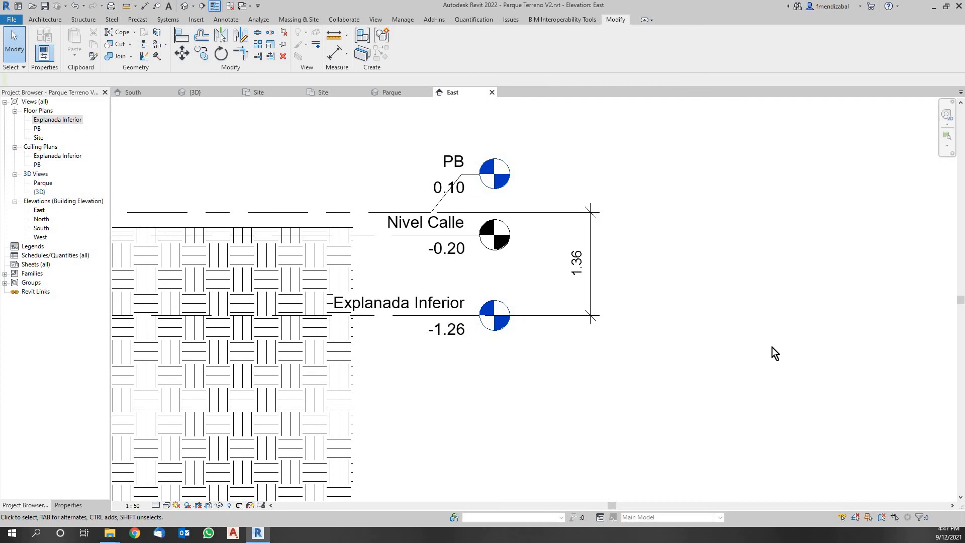
scroll(837, 337, down, 5)
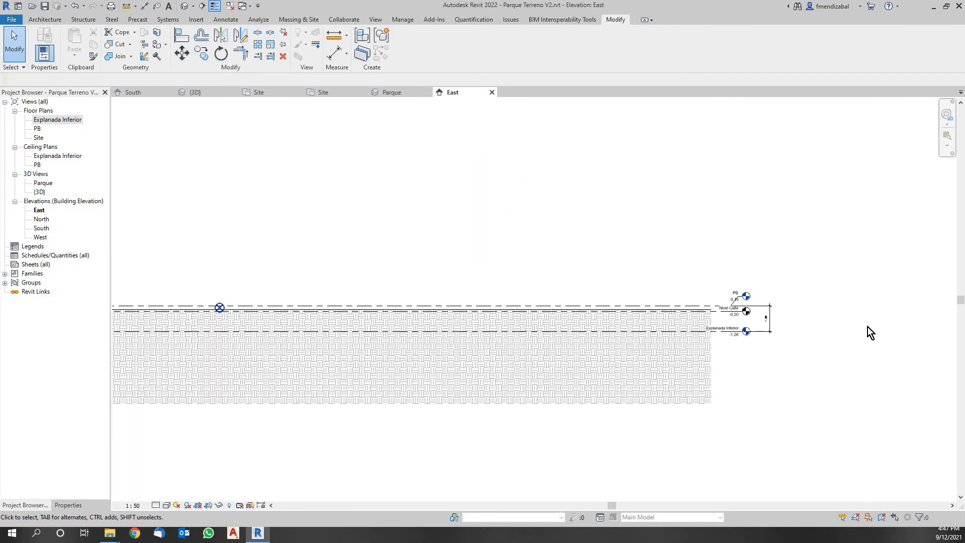
scroll(394, 359, up, 3)
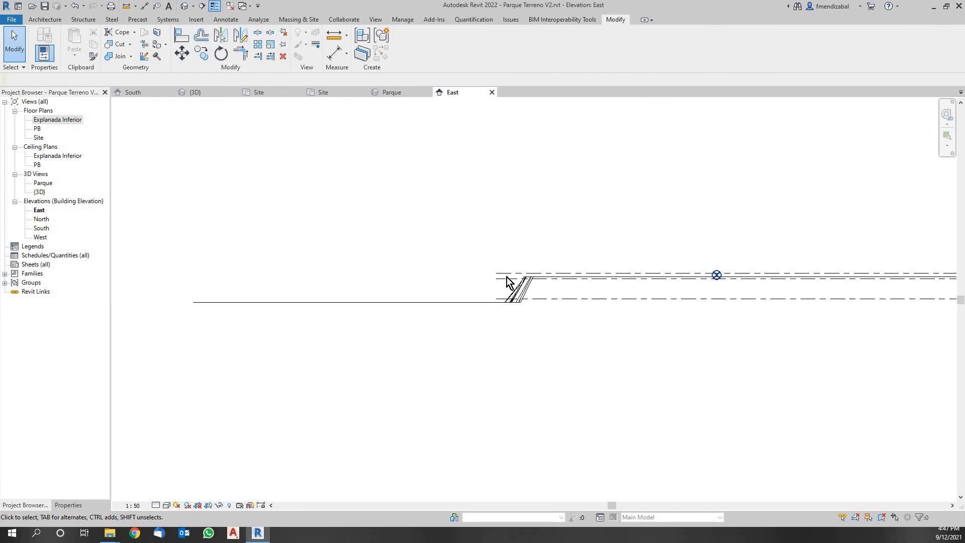
- Shorten the aligned level lines at the end opposite their heads, bringing the Nivel Calle endpoint to the terrain slope
click(501, 274)
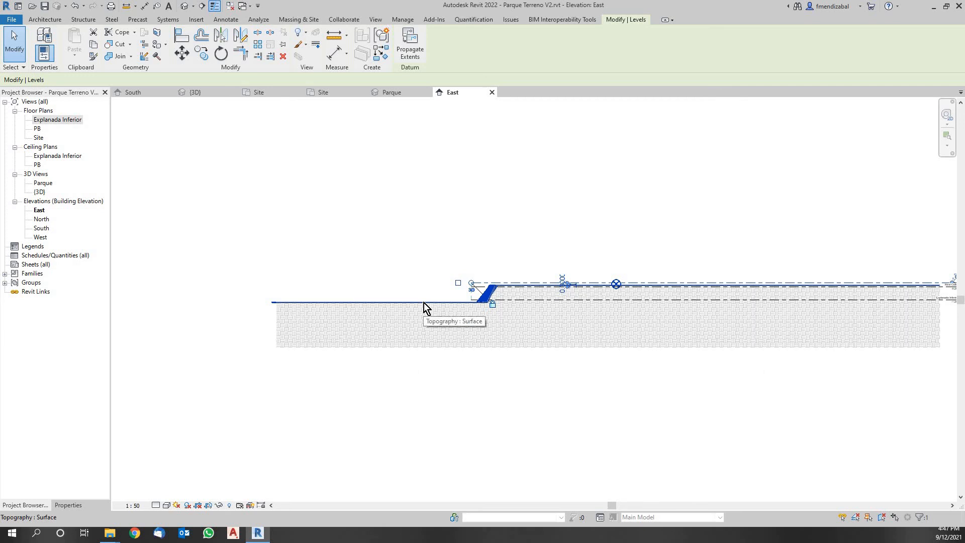
scroll(424, 303, down, 2)
scroll(457, 297, up, 2)
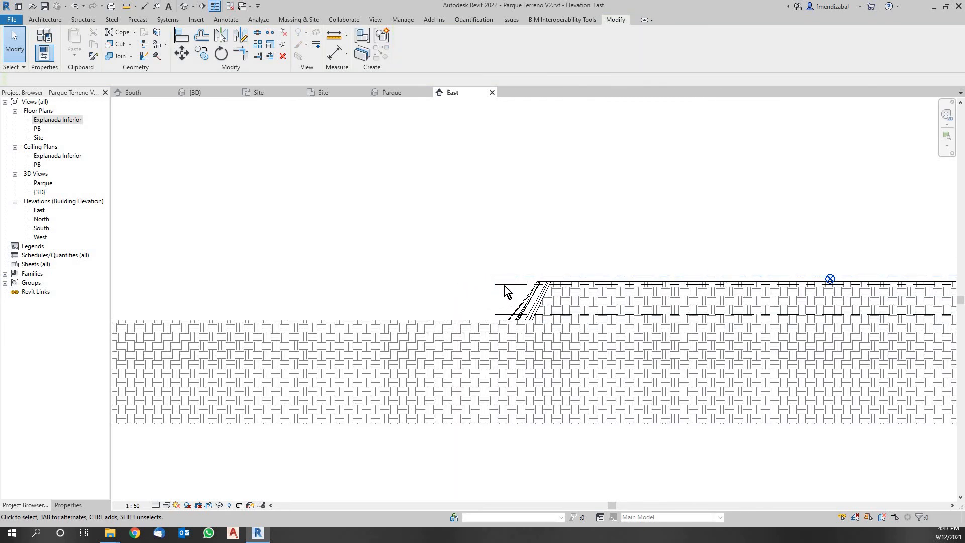
click(492, 285)
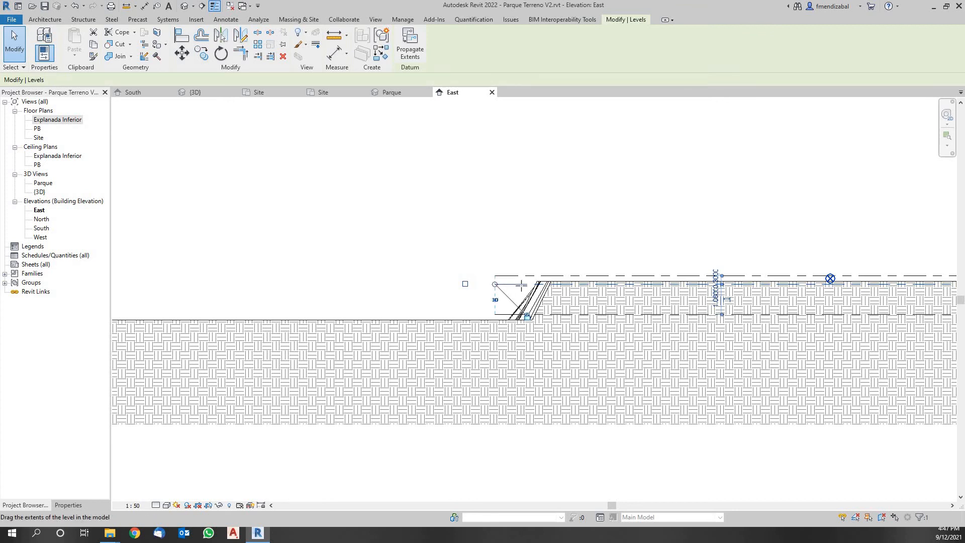
drag(495, 284, 525, 284)
click(485, 308)
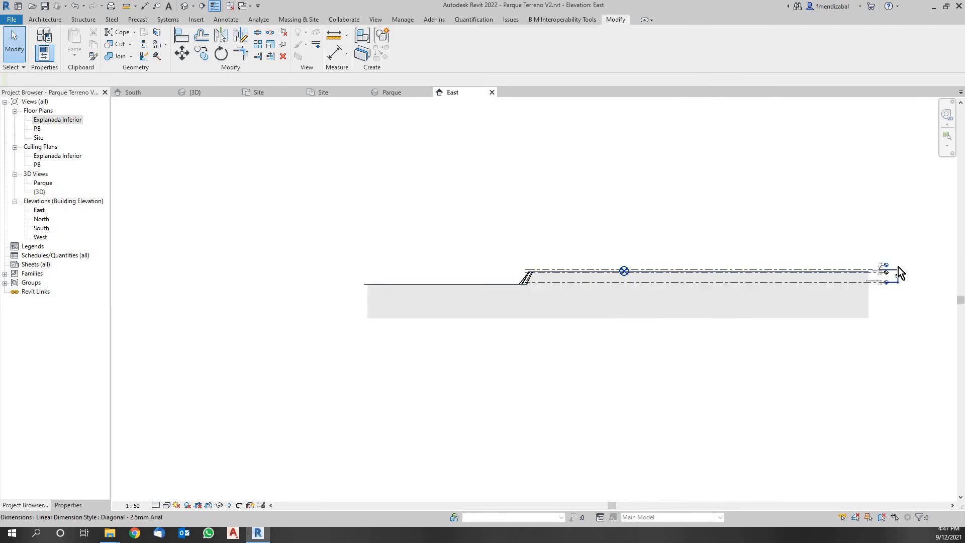
- Extend the aligned PB, Nivel Calle and Explanada Inferior level lines past the lower terrain's outer edge, at the end opposite their heads
scroll(898, 267, up, 3)
scroll(856, 252, up, 3)
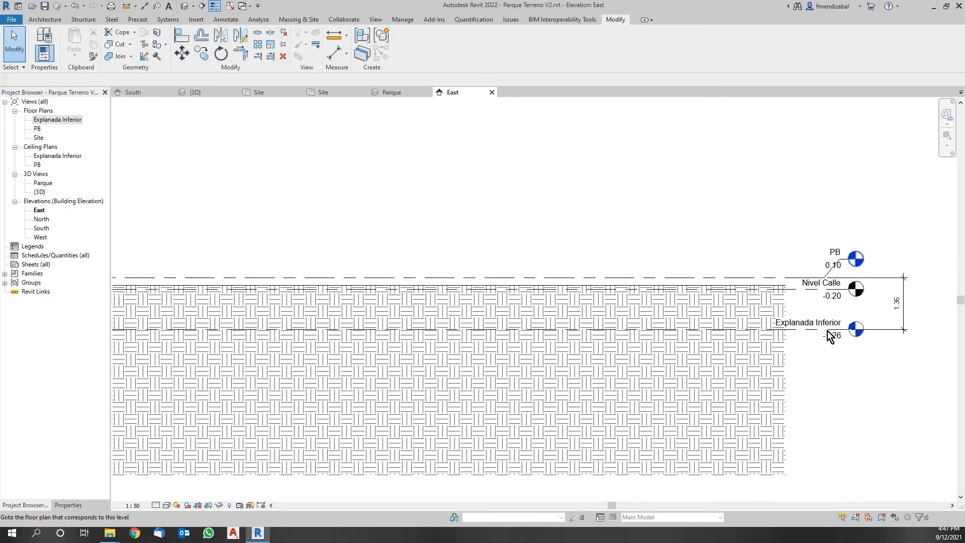
scroll(964, 342, down, 2)
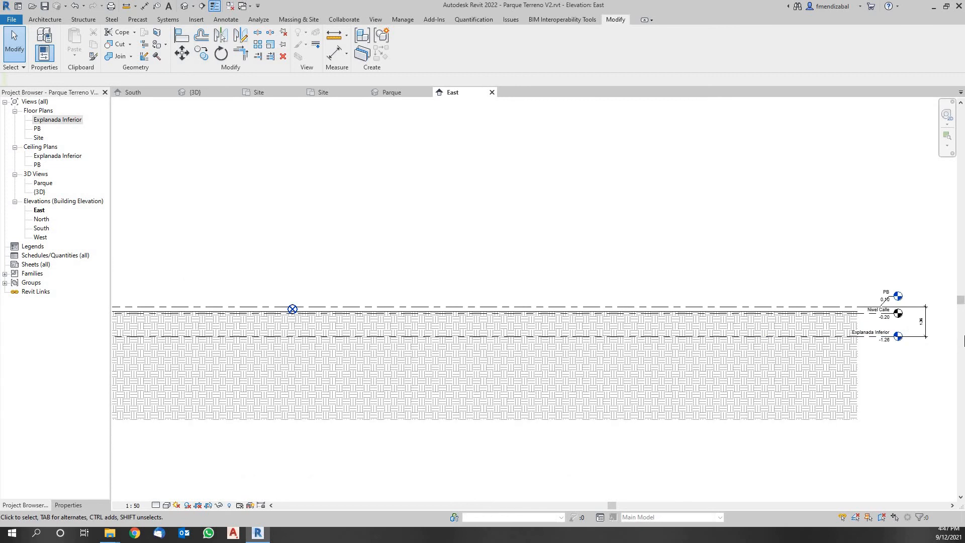
scroll(814, 336, down, 5)
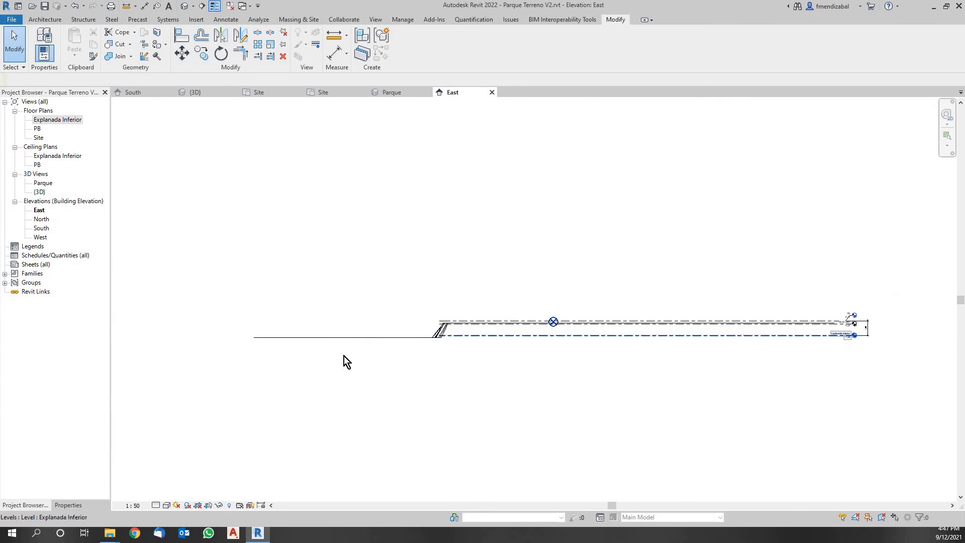
scroll(342, 355, up, 2)
click(483, 330)
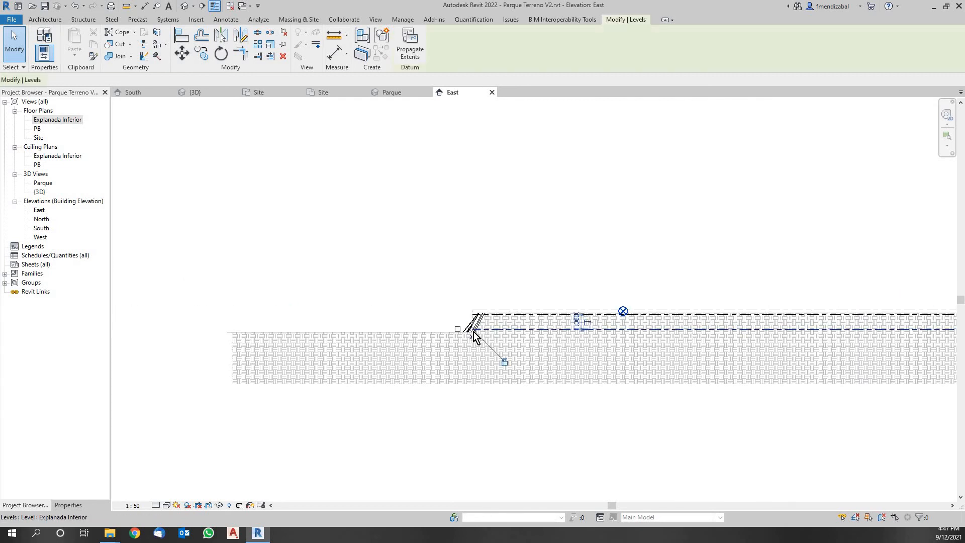
drag(354, 332, 220, 330)
click(180, 424)
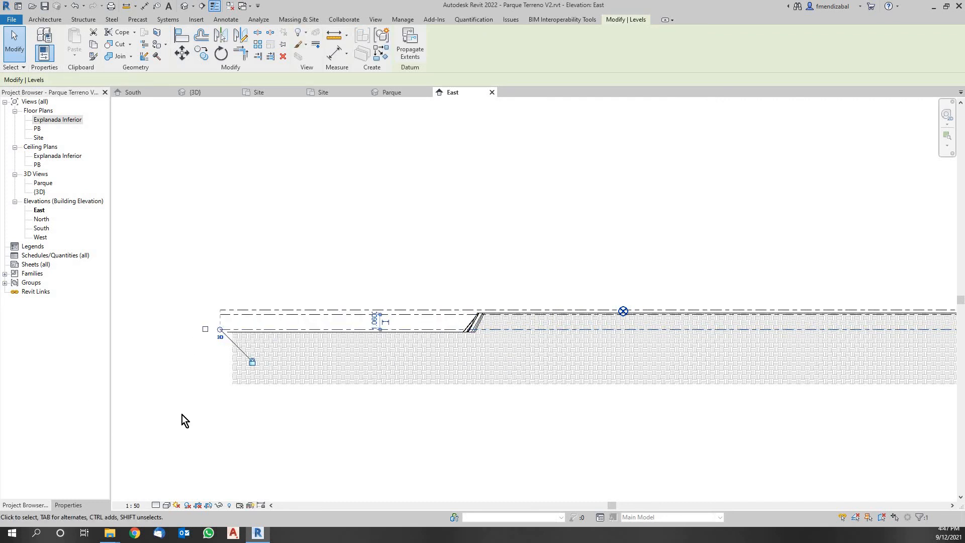
- Unlock the Explanada Inferior head from the other level heads and pull it back to just inside the embankment
scroll(197, 334, down, 1)
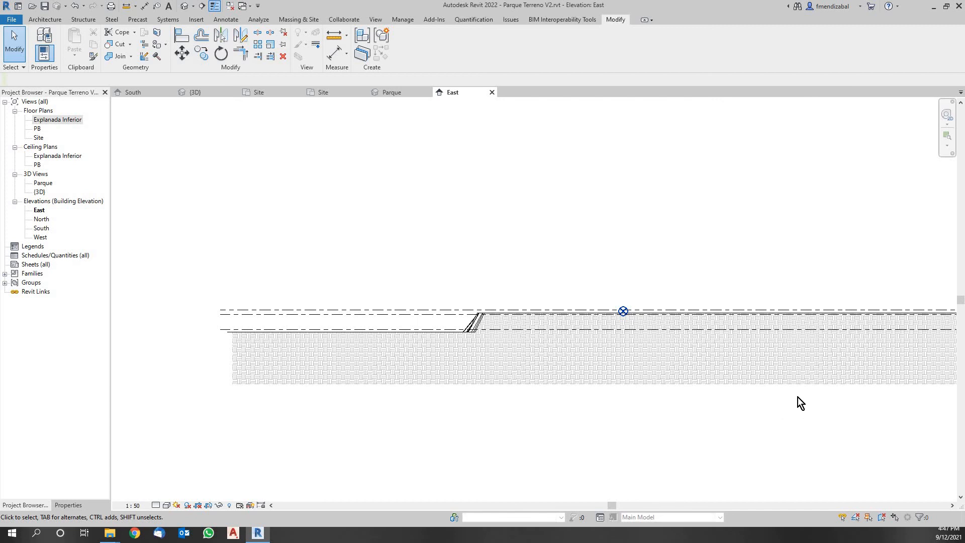
scroll(821, 344, up, 5)
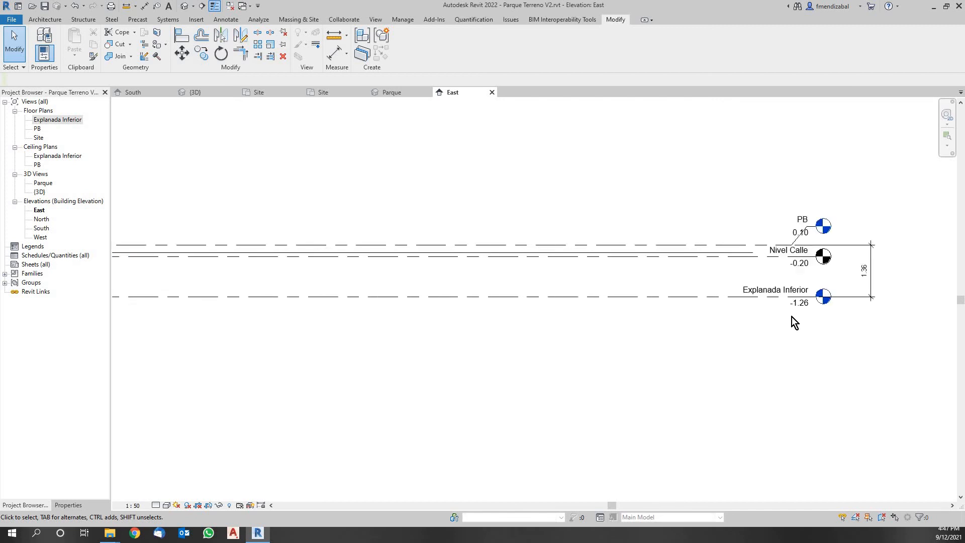
click(826, 305)
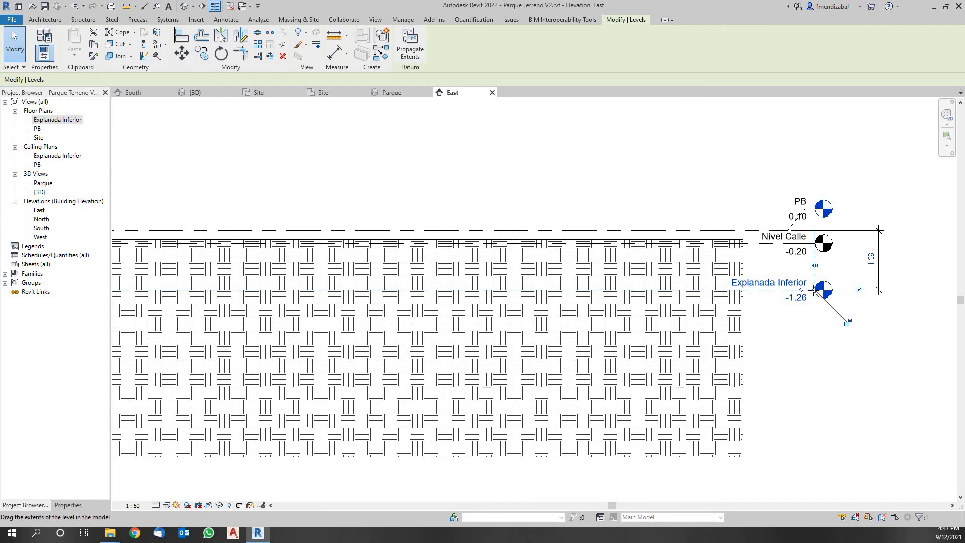
mouse_move(815, 290)
mouse_down()
mouse_move(451, 291)
mouse_move(317, 320)
mouse_move(393, 345)
mouse_move(295, 355)
mouse_move(177, 345)
mouse_move(173, 327)
mouse_move(151, 334)
mouse_move(181, 347)
mouse_up()
scroll(322, 320, down, 2)
scroll(394, 340, down, 3)
scroll(172, 331, up, 7)
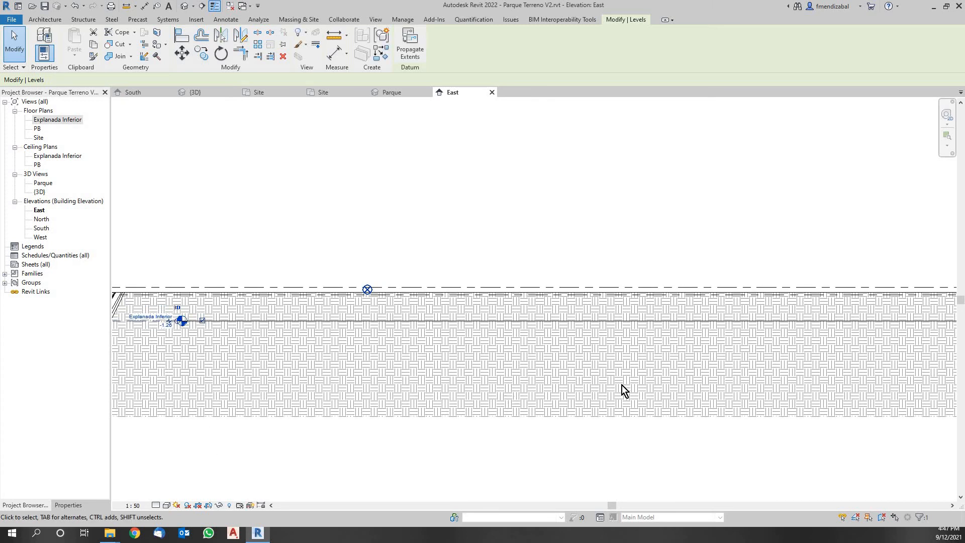
click(858, 379)
- Move the dimension between PB and Explanada Inferior to the opposite end of the level lines, beyond the lower terrain
scroll(805, 381, down, 3)
mouse_move(622, 375)
middle_down()
mouse_move(513, 446)
mouse_move(515, 403)
mouse_move(762, 333)
mouse_move(629, 333)
middle_up()
scroll(902, 326, up, 7)
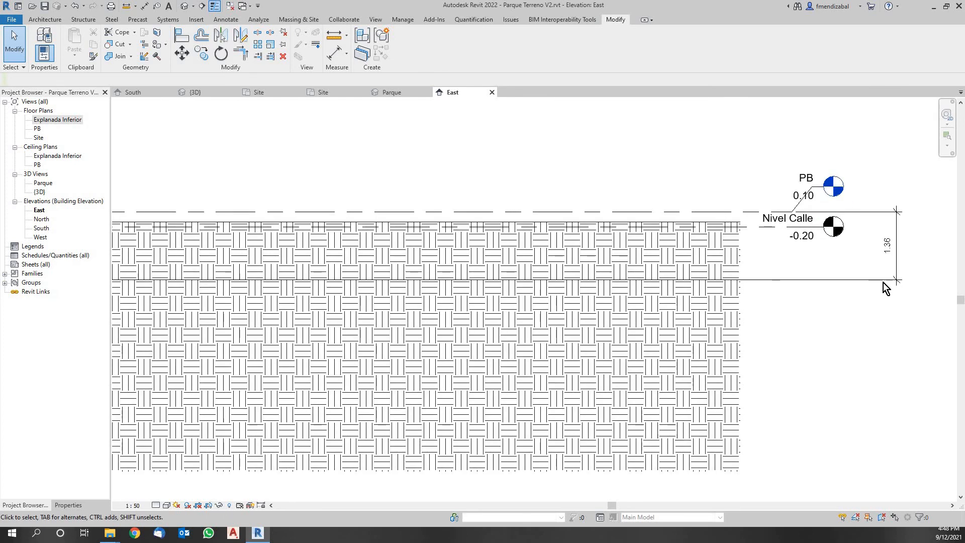
scroll(930, 291, down, 3)
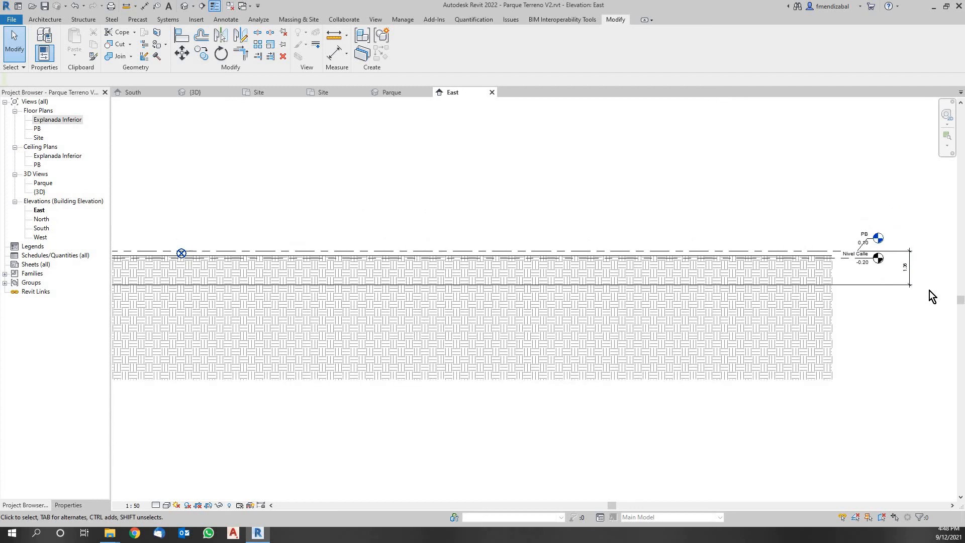
scroll(930, 290, down, 2)
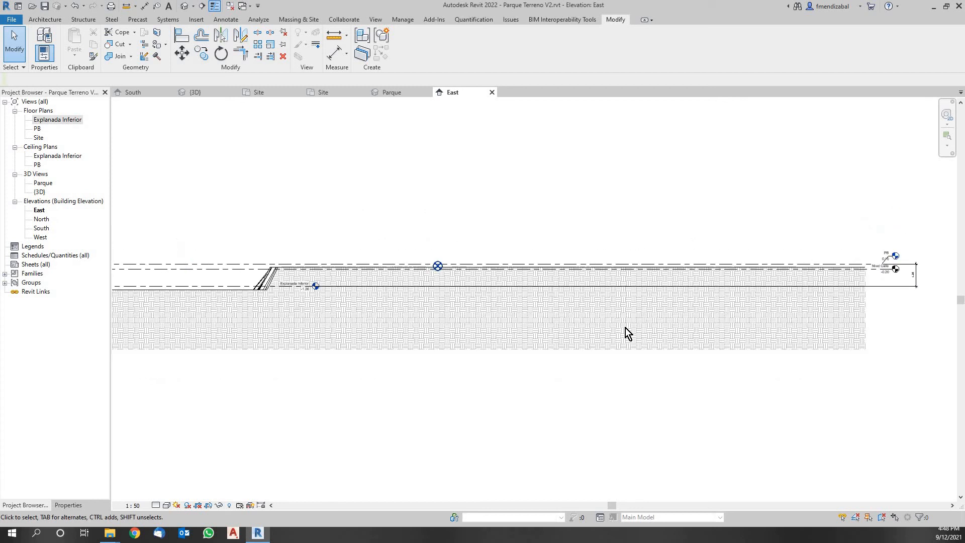
click(916, 285)
scroll(920, 287, down, 2)
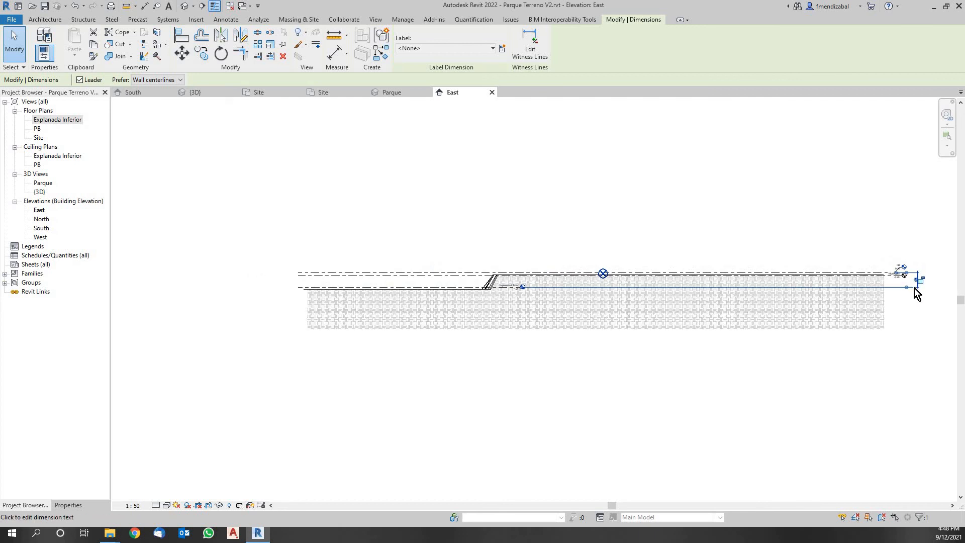
scroll(922, 284, up, 4)
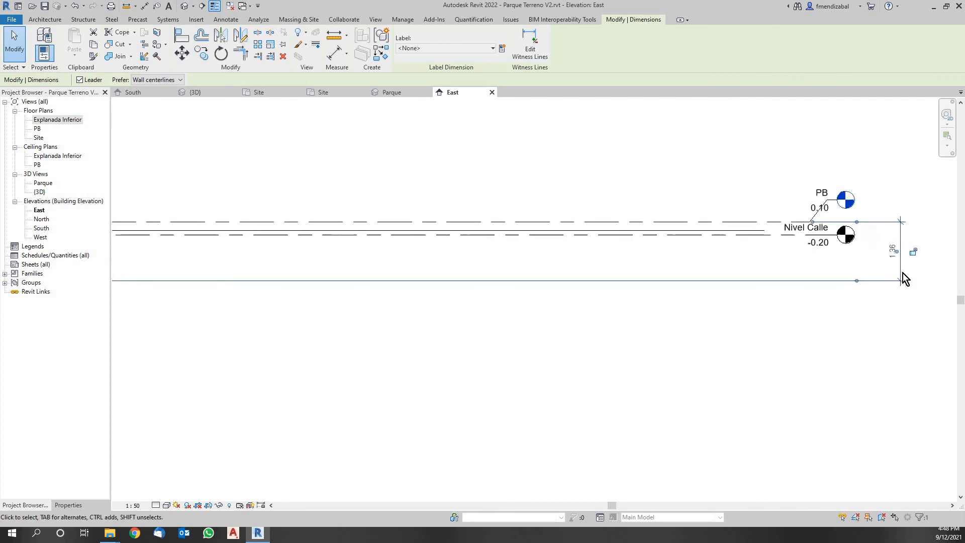
scroll(465, 282, down, 6)
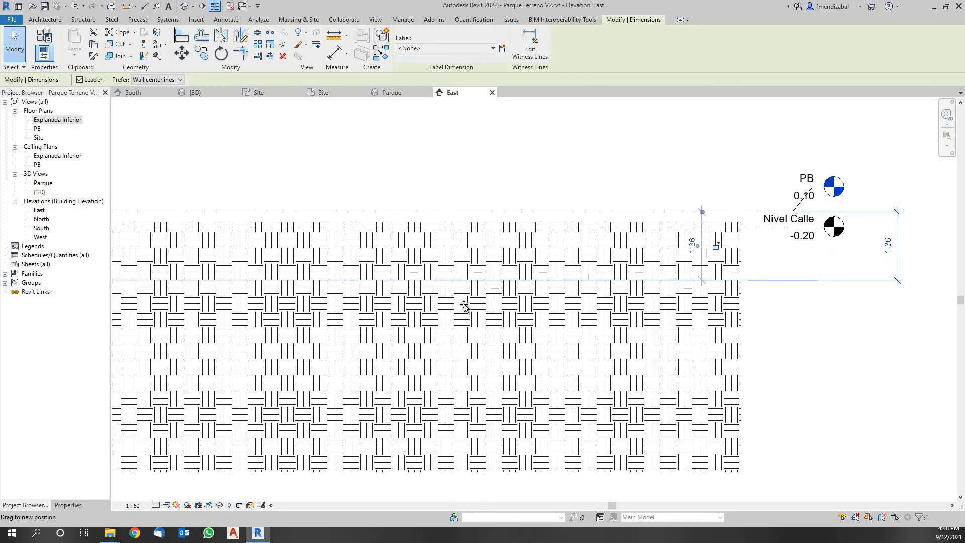
scroll(654, 322, down, 2)
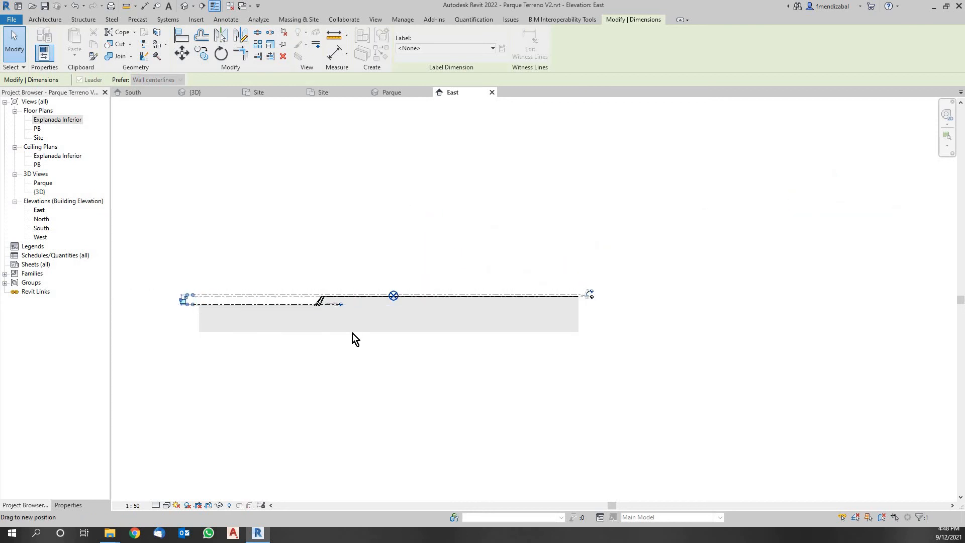
click(174, 331)
scroll(175, 328, up, 3)
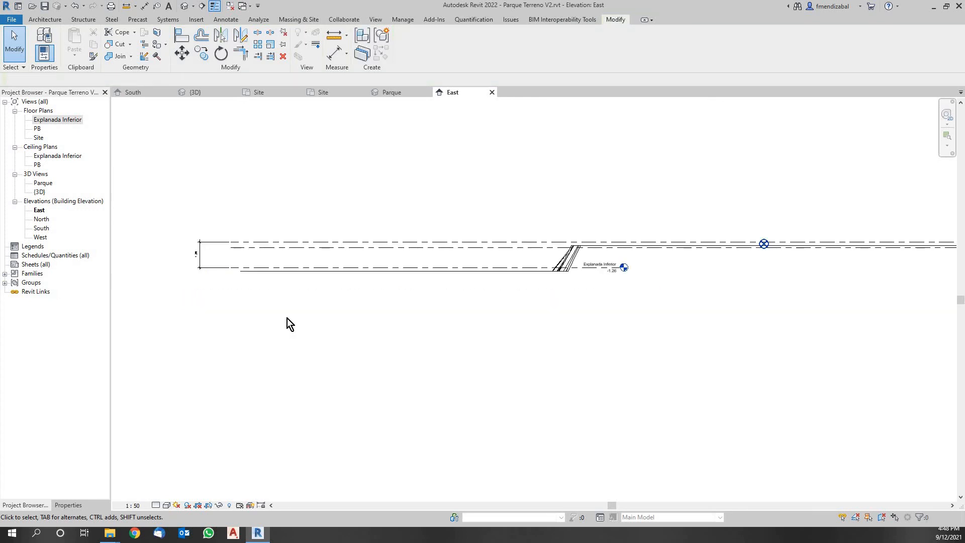
scroll(221, 302, up, 2)
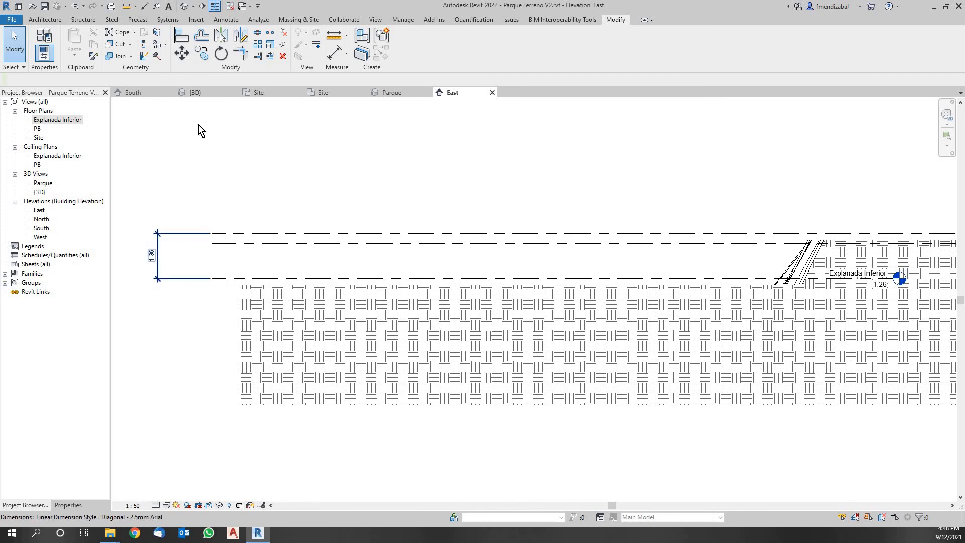
- Check the level distances in the South elevation of Escalera y Rampa without saving, and return to the park's East elevation
click(147, 92)
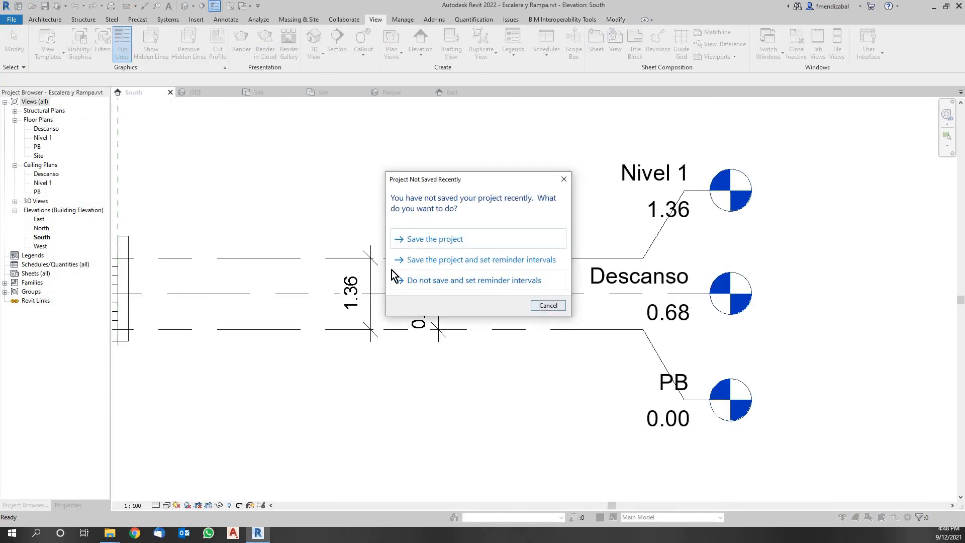
click(553, 307)
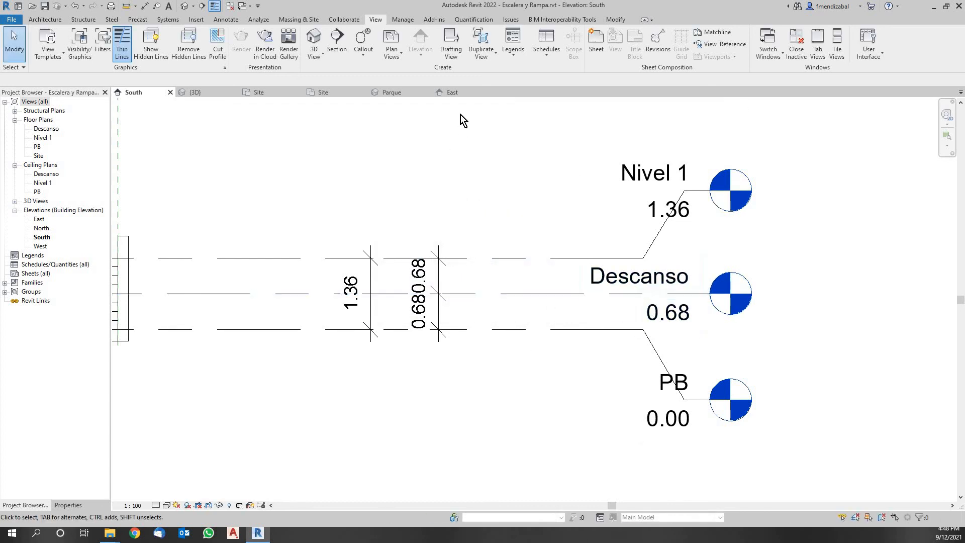
click(449, 93)
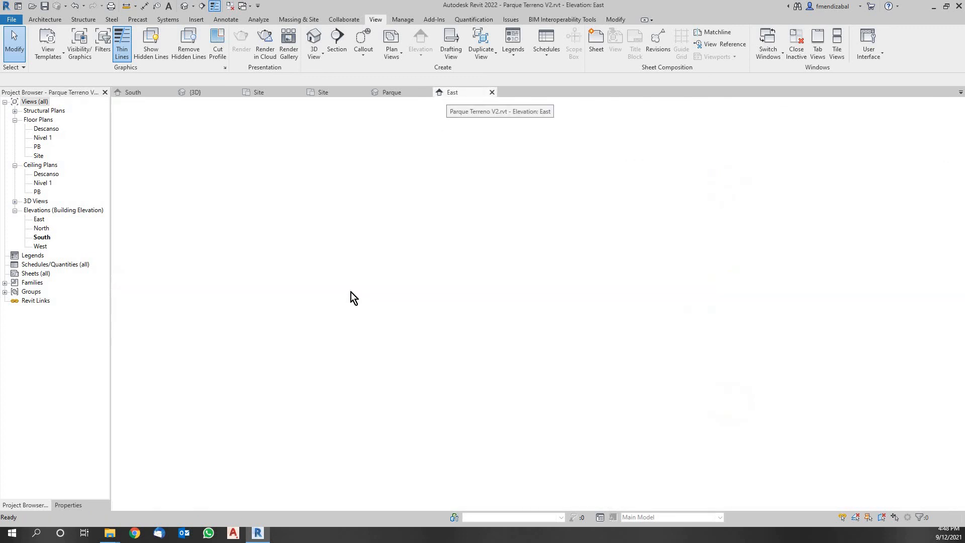
- Draw a level at about -0.76 between Nivel Calle and Explanada Inferior, aligned at both ends with the Explanada Inferior line
scroll(169, 262, up, 3)
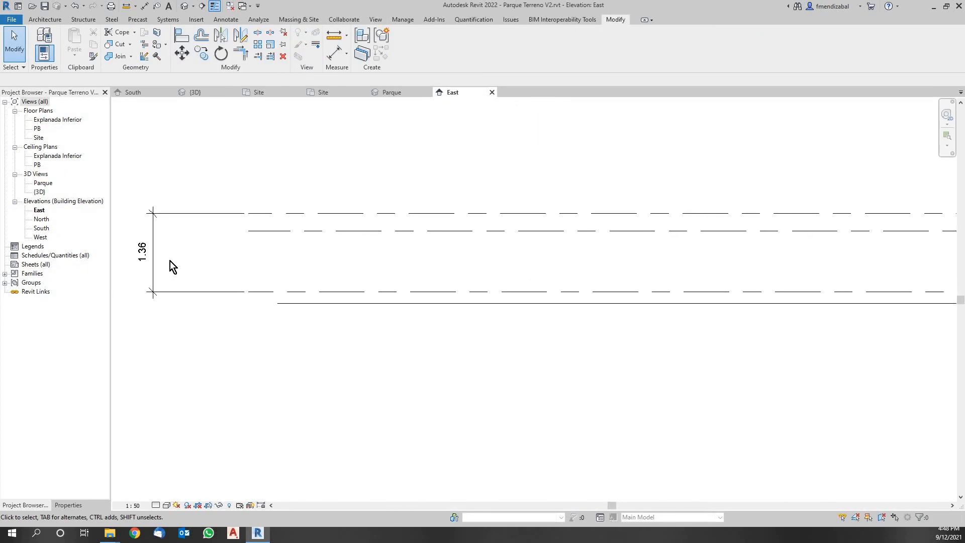
click(53, 21)
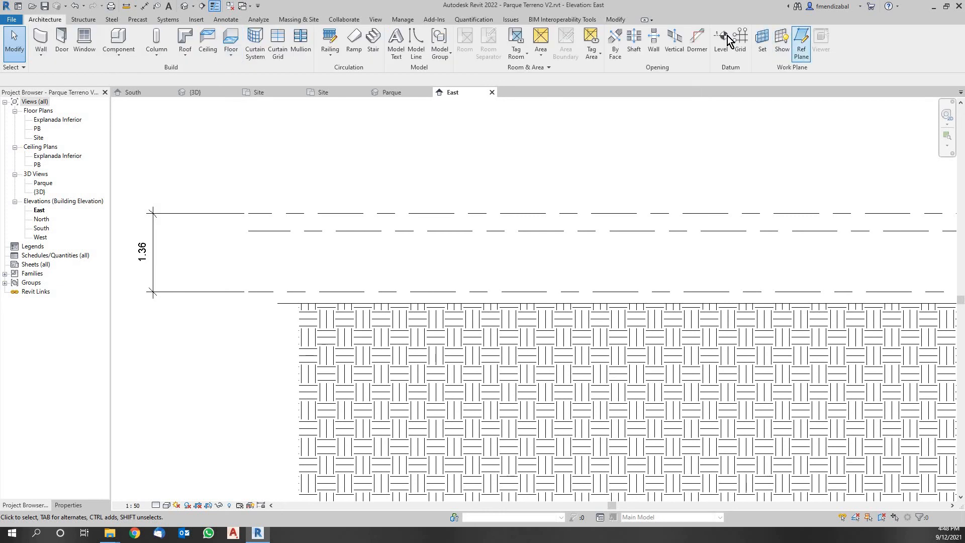
click(729, 40)
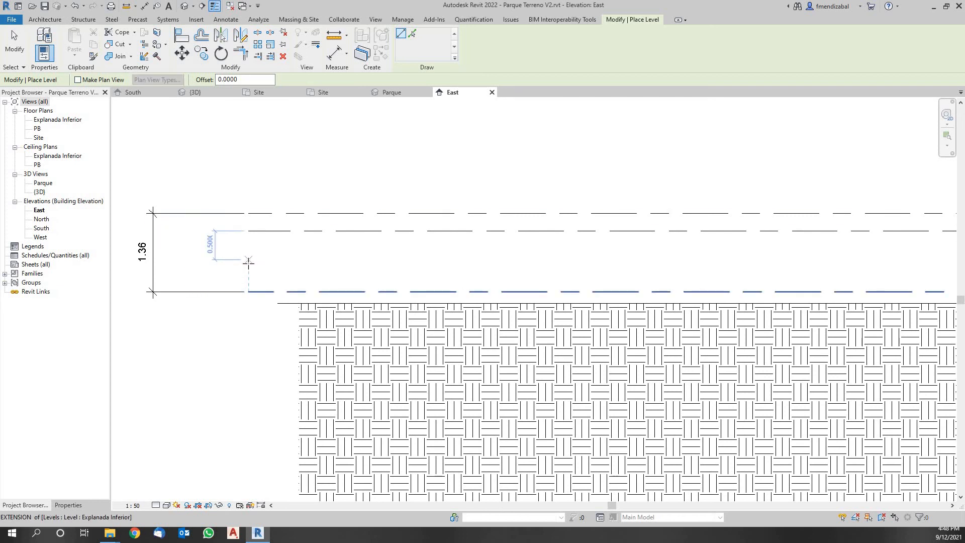
click(248, 261)
scroll(467, 231, down, 3)
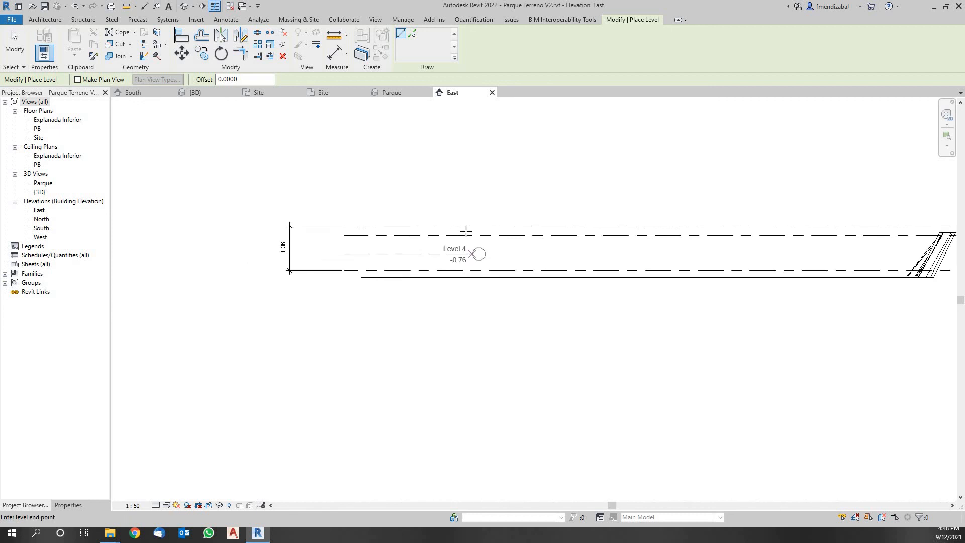
scroll(663, 230, down, 3)
scroll(739, 241, up, 3)
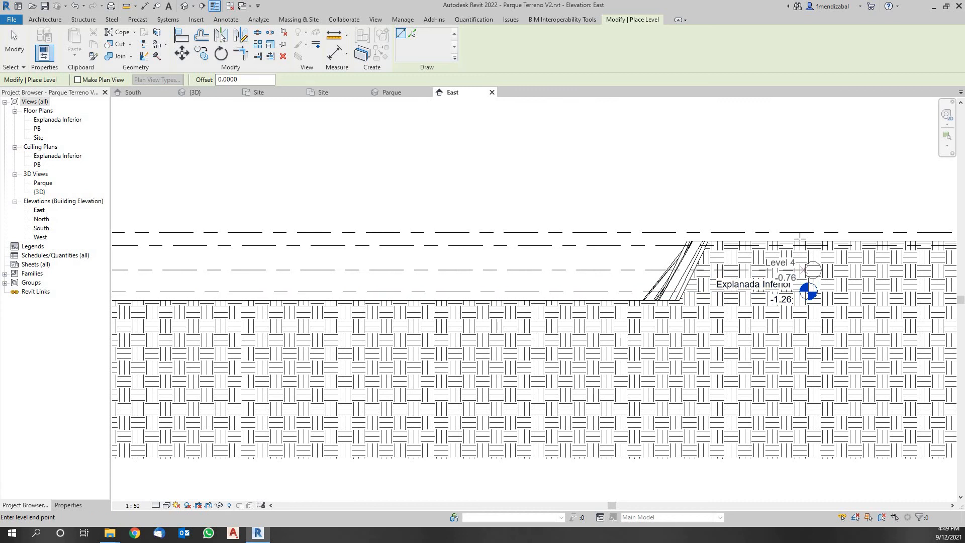
click(804, 236)
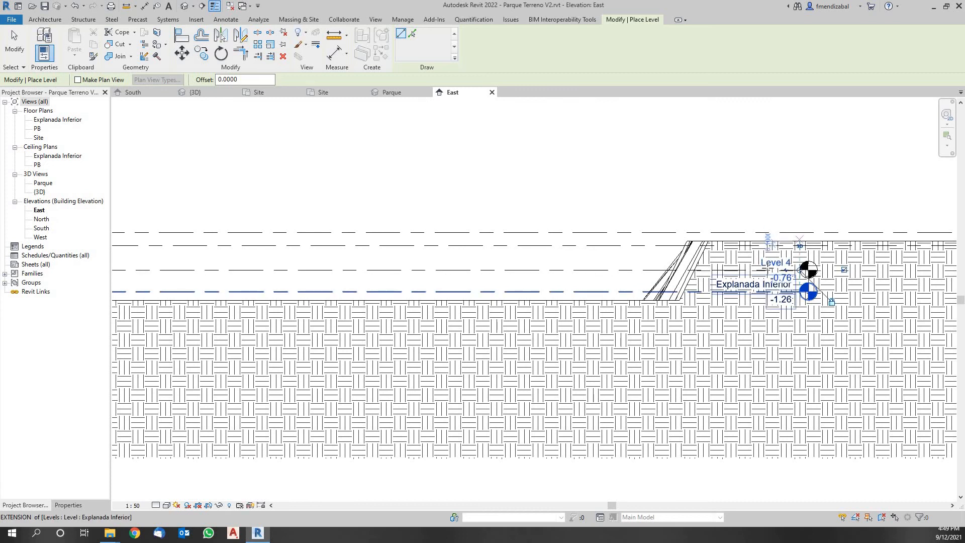
key(Escape)
- Try to offset the new level's head below its line with an elbow, and undo the changes
click(782, 270)
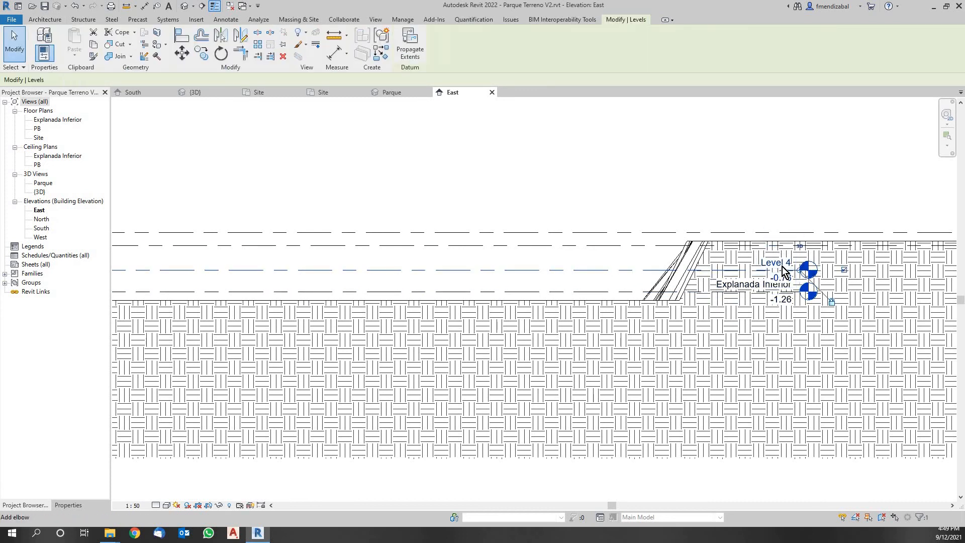
drag(784, 288, 780, 293)
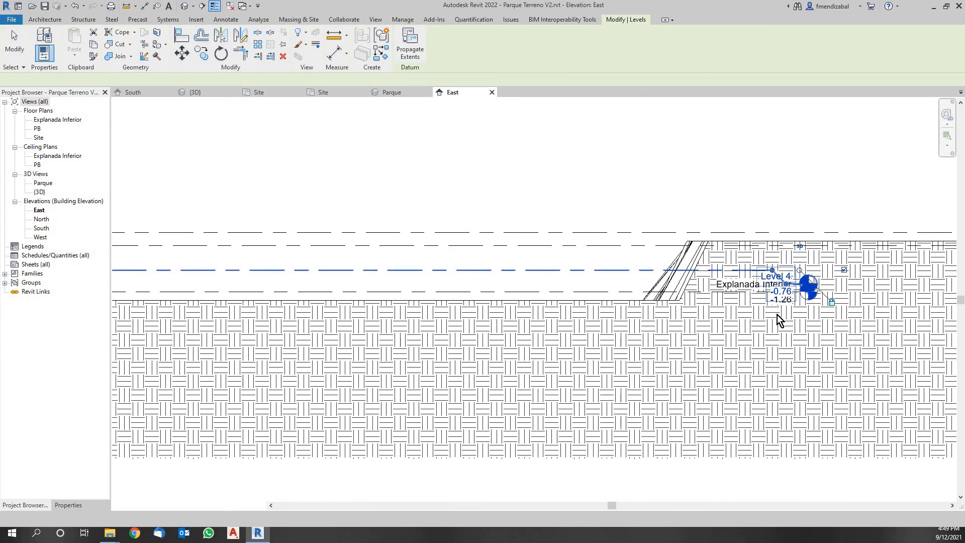
key(Delete)
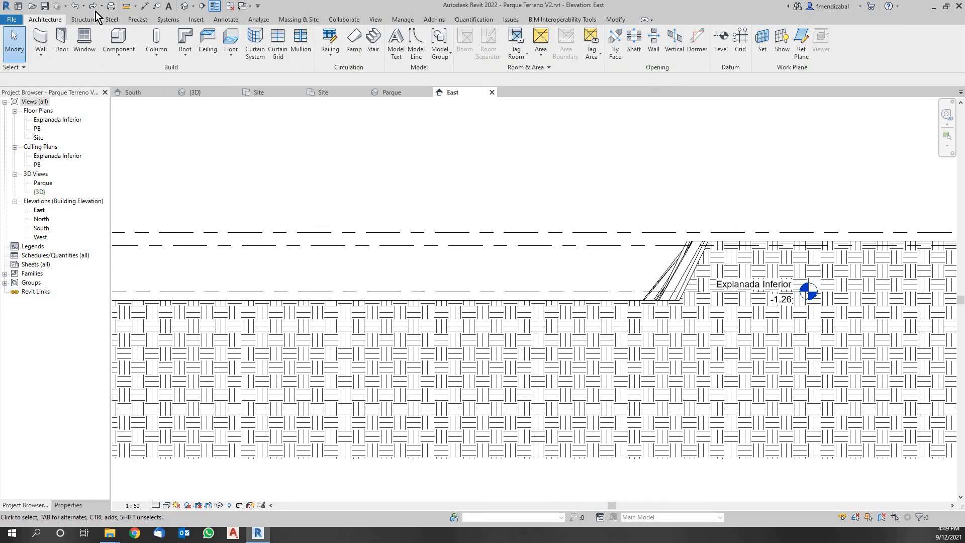
key(ctrl+z)
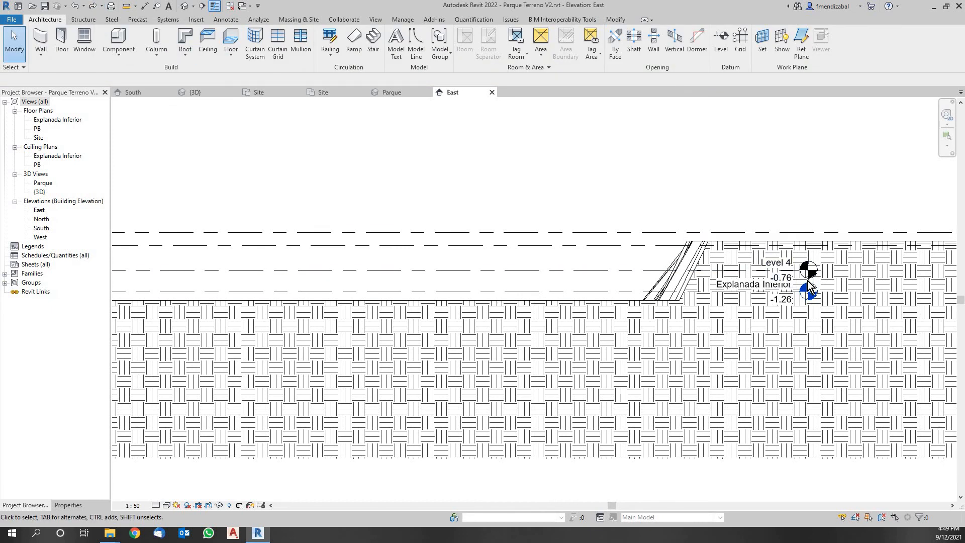
- Rename the new level between Nivel Calle and Explanada Inferior as Descanso
scroll(763, 231, up, 5)
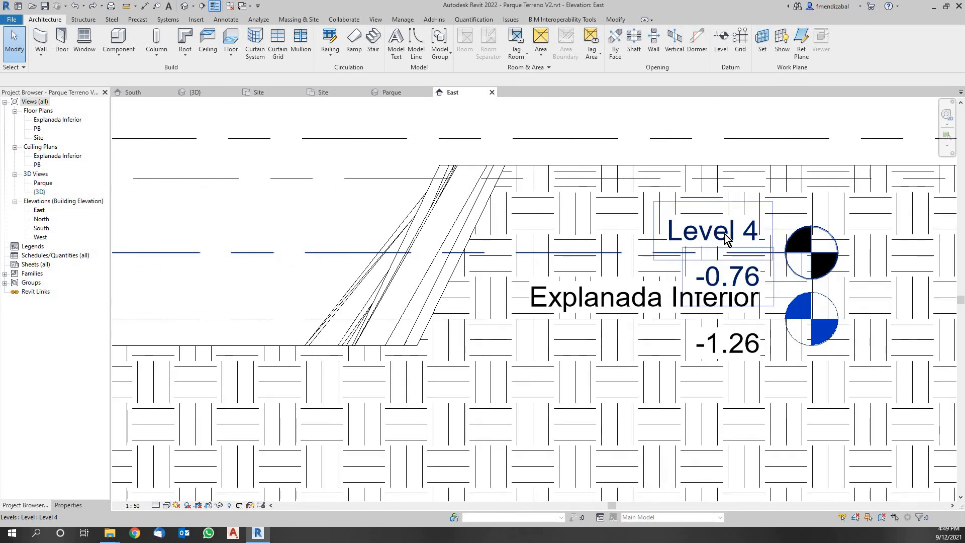
double_click(726, 246)
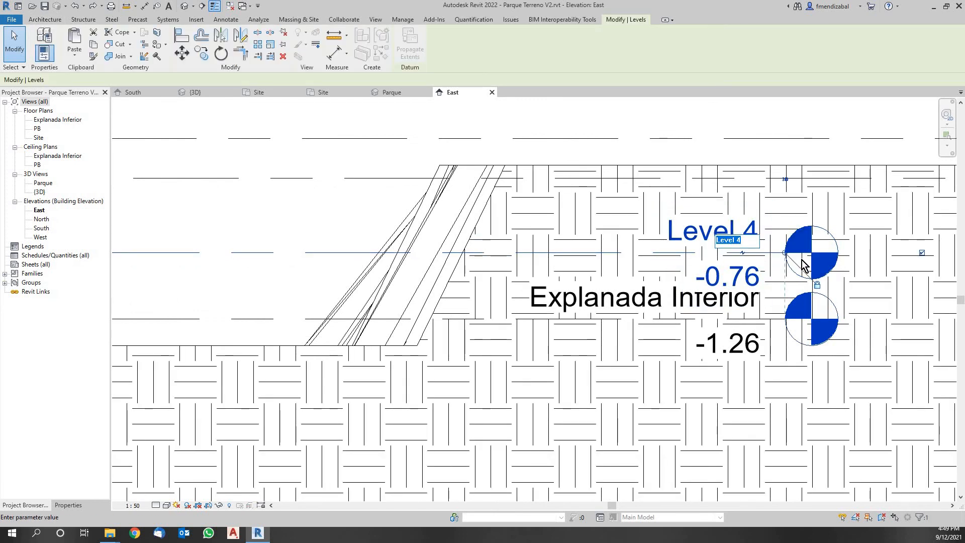
text(Descanso)
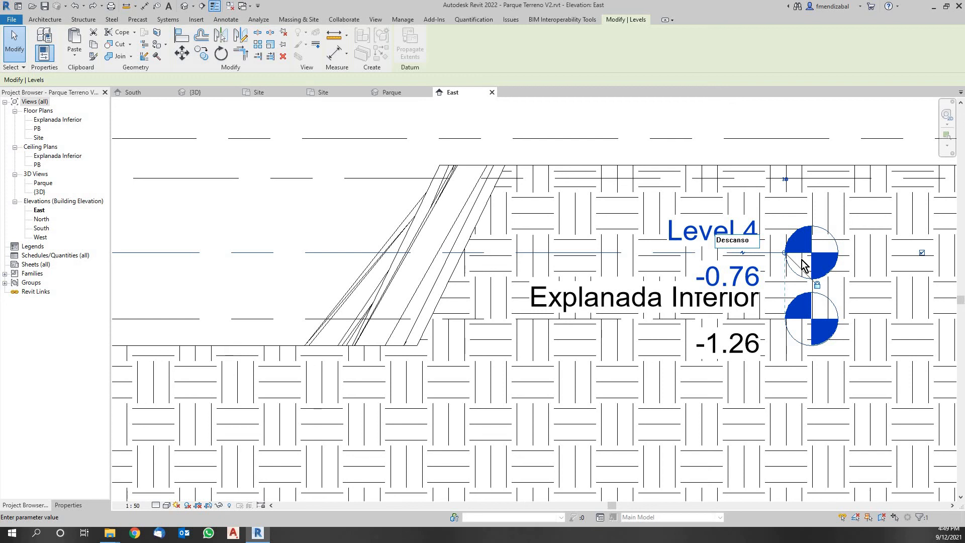
key(Return)
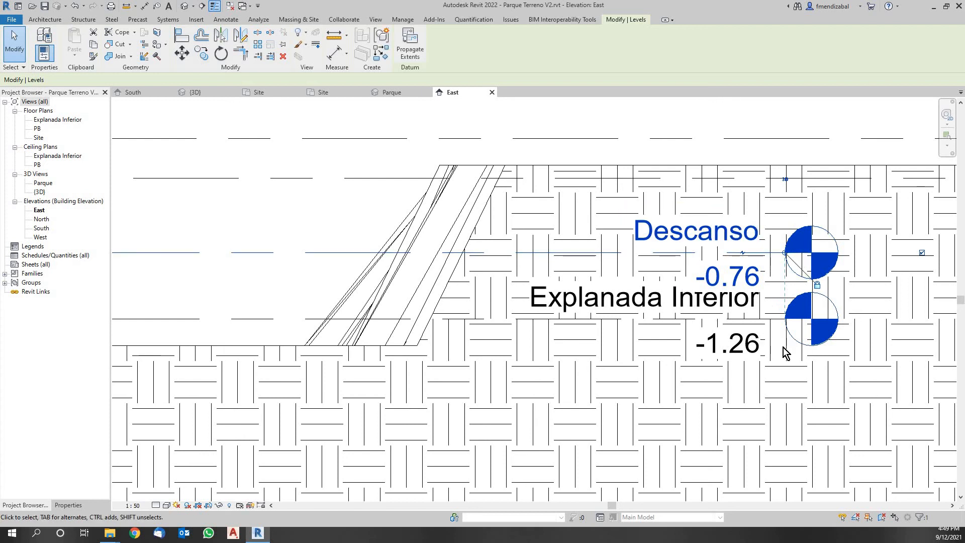
- Delete the dimension between the PB and Explanada Inferior levels at the left ends of the level lines
scroll(787, 352, down, 1)
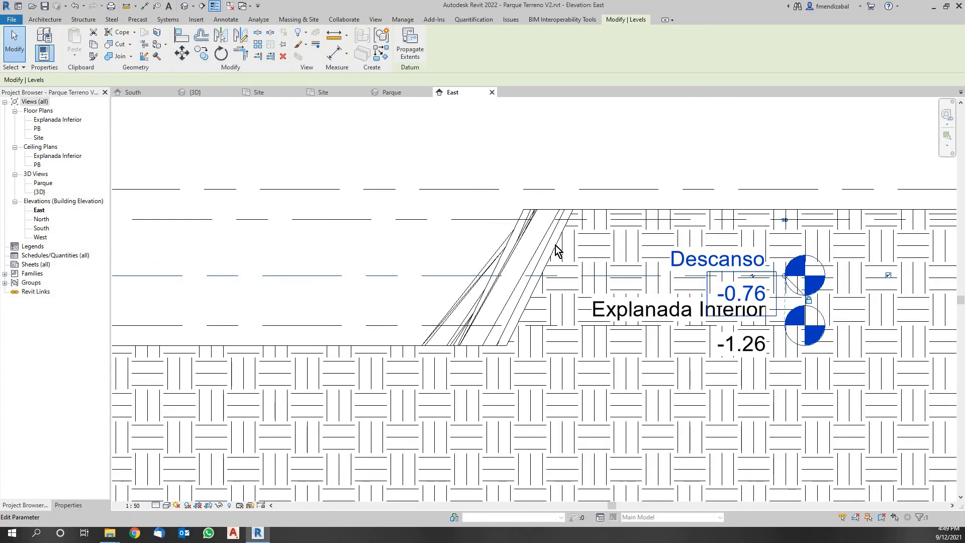
key(Escape)
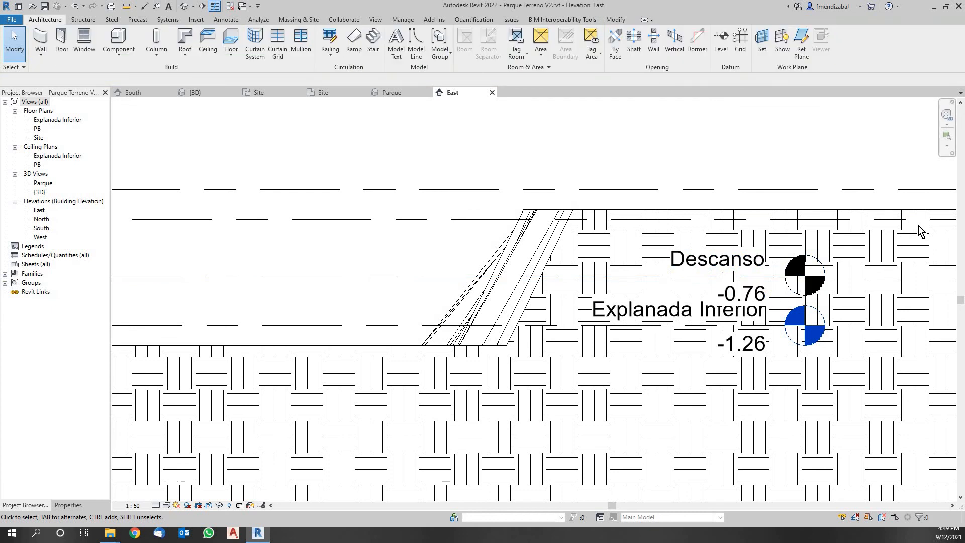
scroll(919, 225, down, 2)
middle_drag(213, 289, 433, 349)
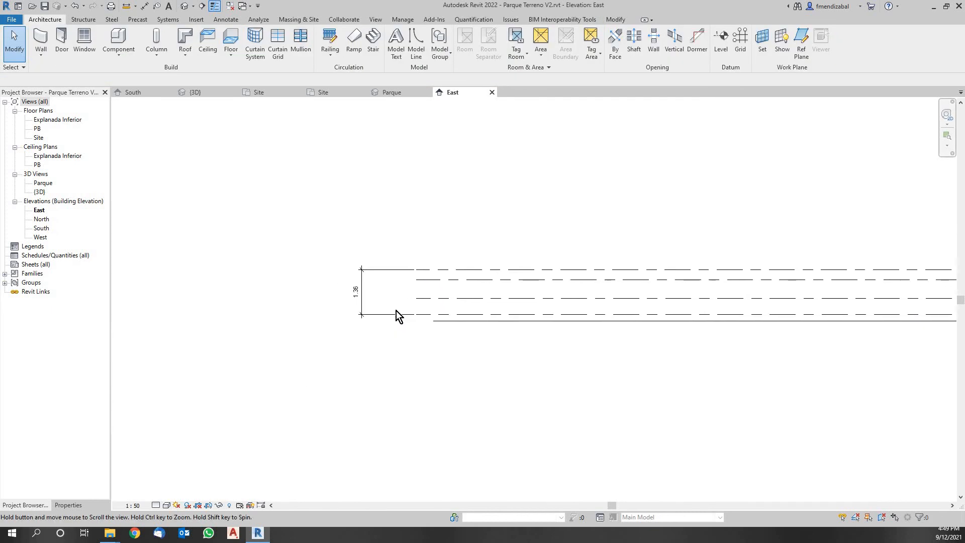
scroll(397, 311, up, 2)
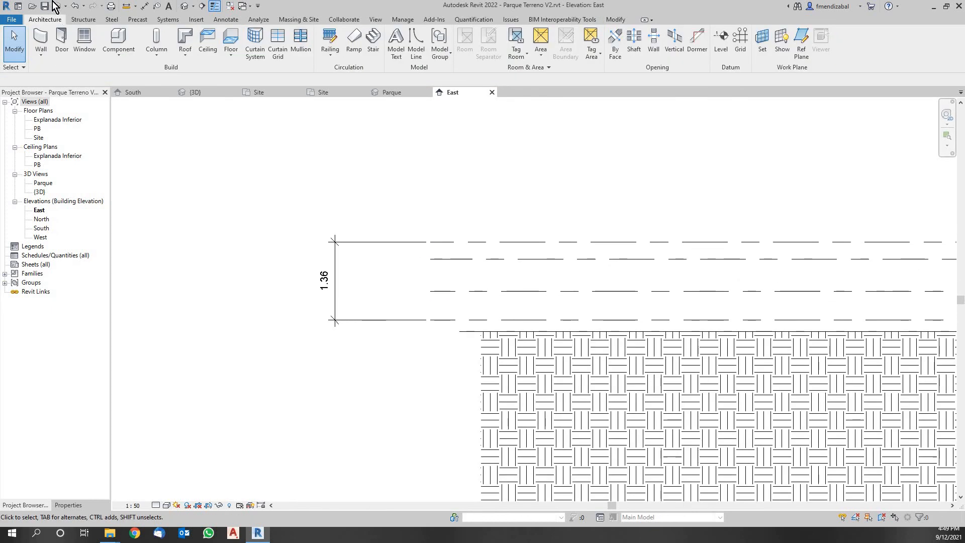
click(369, 321)
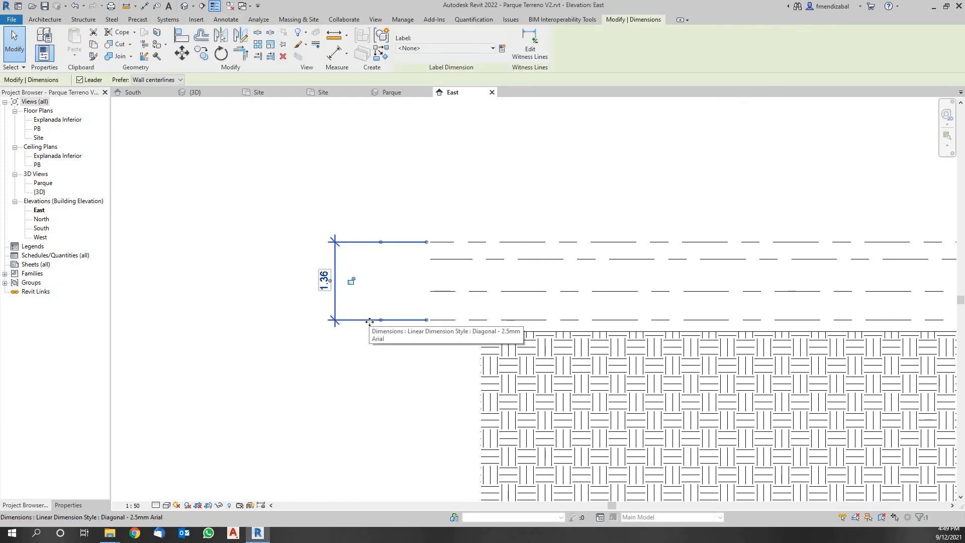
key(Delete)
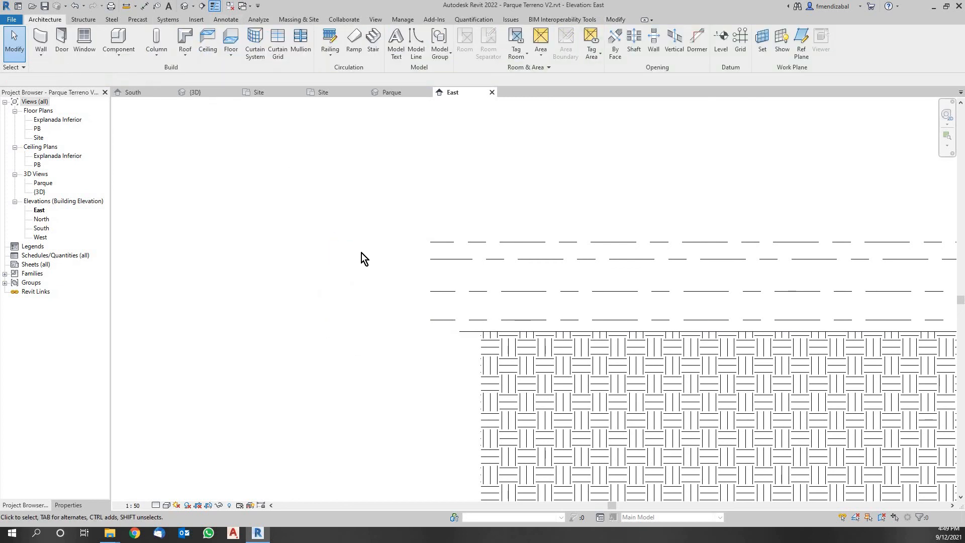
- Pin the PB level so that it stays fixed
scroll(331, 257, down, 4)
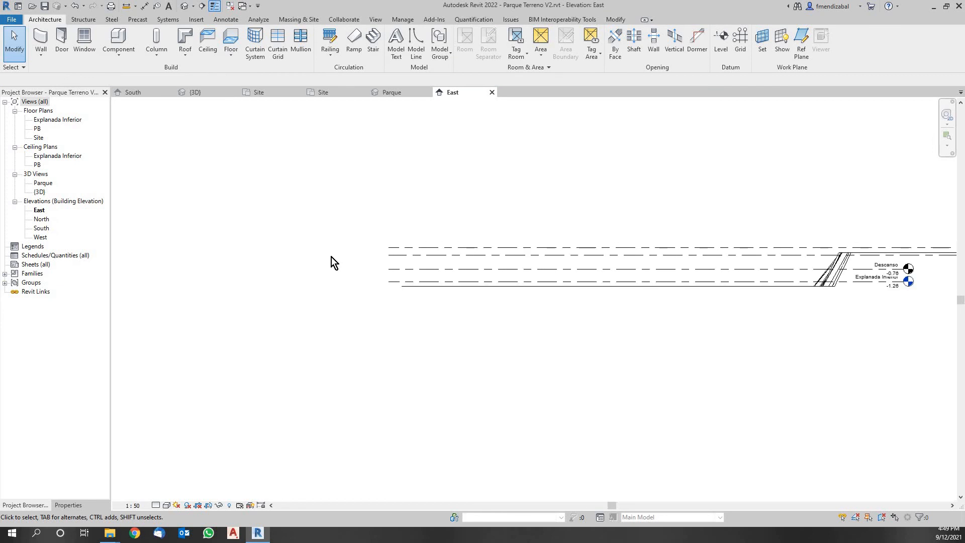
click(408, 249)
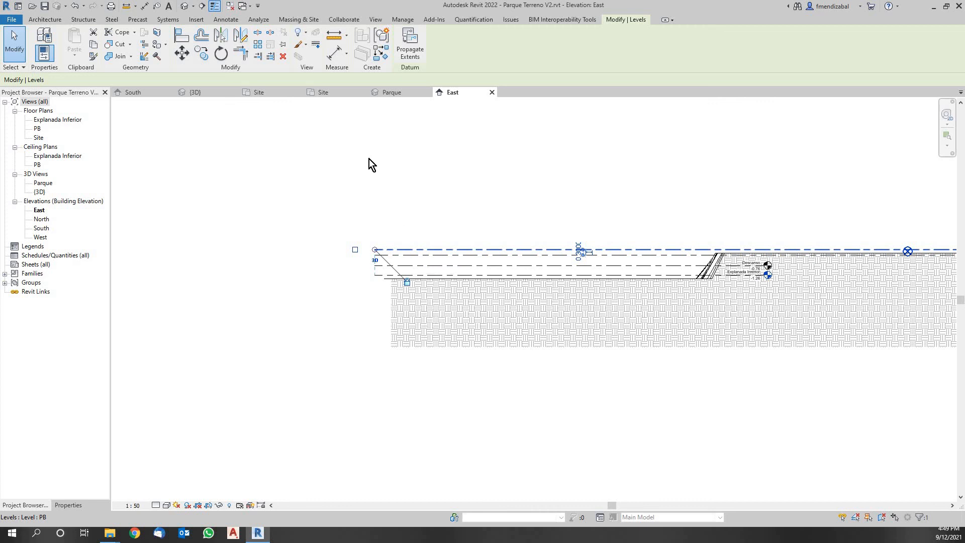
click(282, 45)
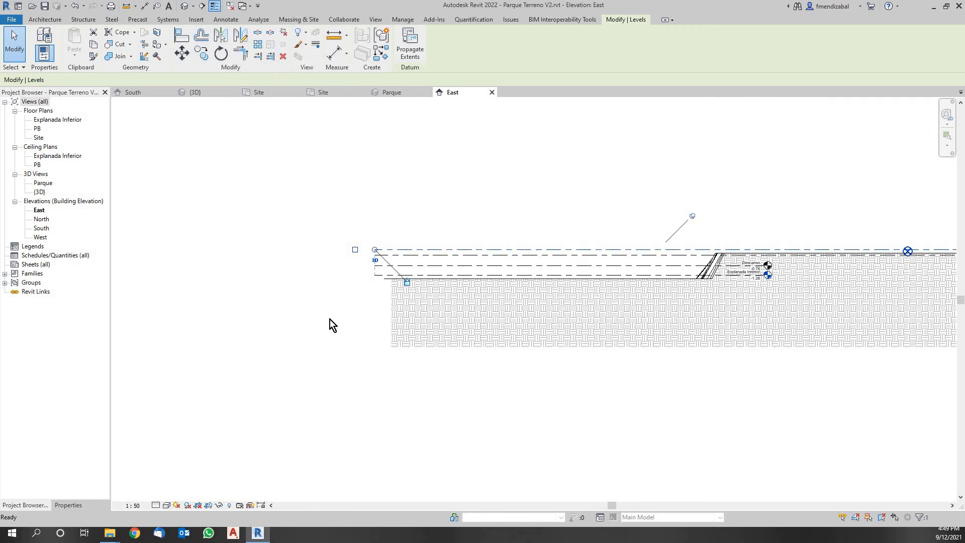
- Show the level heads of Explanada Inferior and Descanso at their left ends and hide those at their right ends
scroll(413, 264, up, 4)
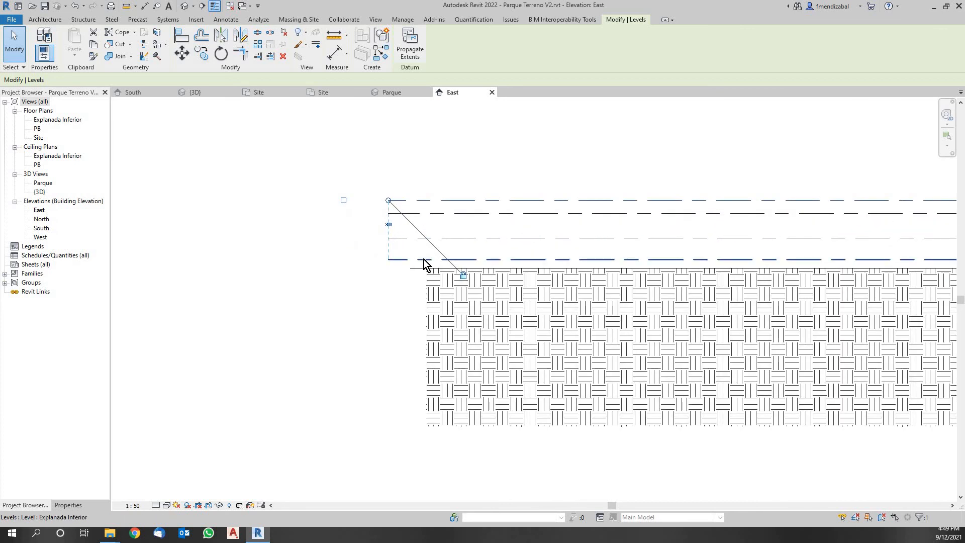
scroll(289, 261, down, 3)
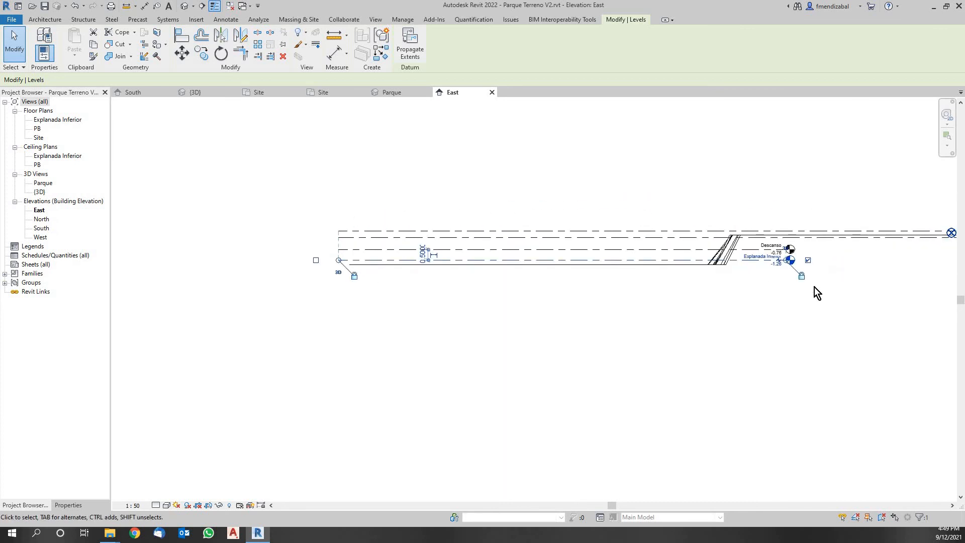
click(810, 260)
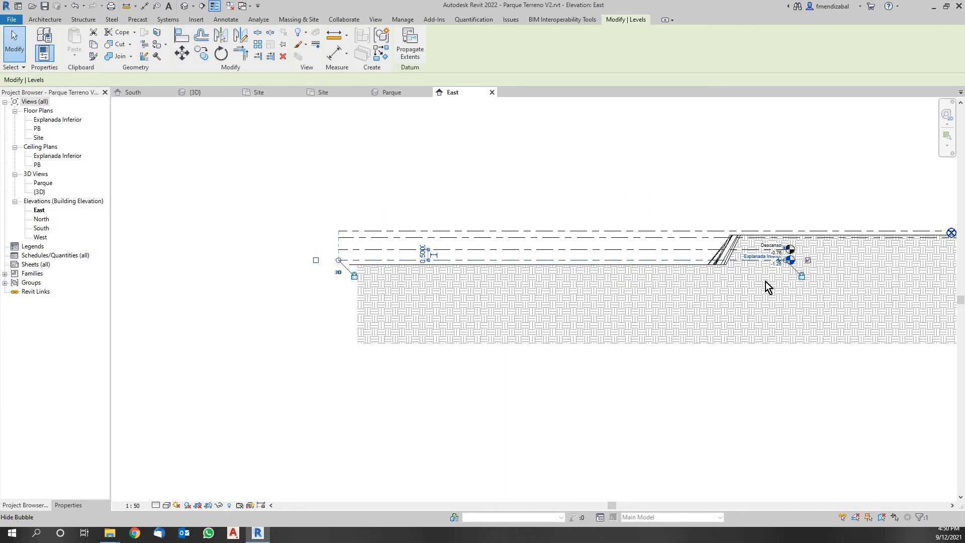
click(316, 260)
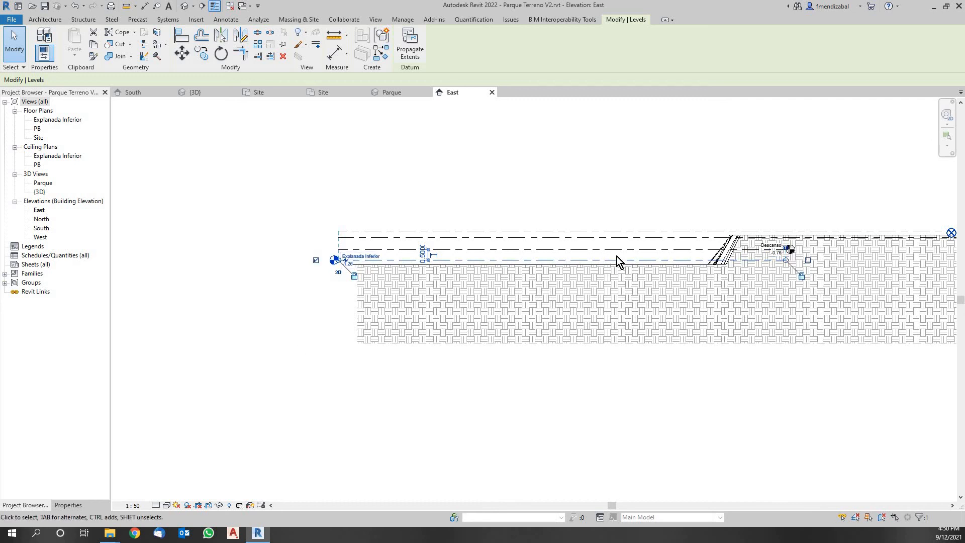
click(786, 250)
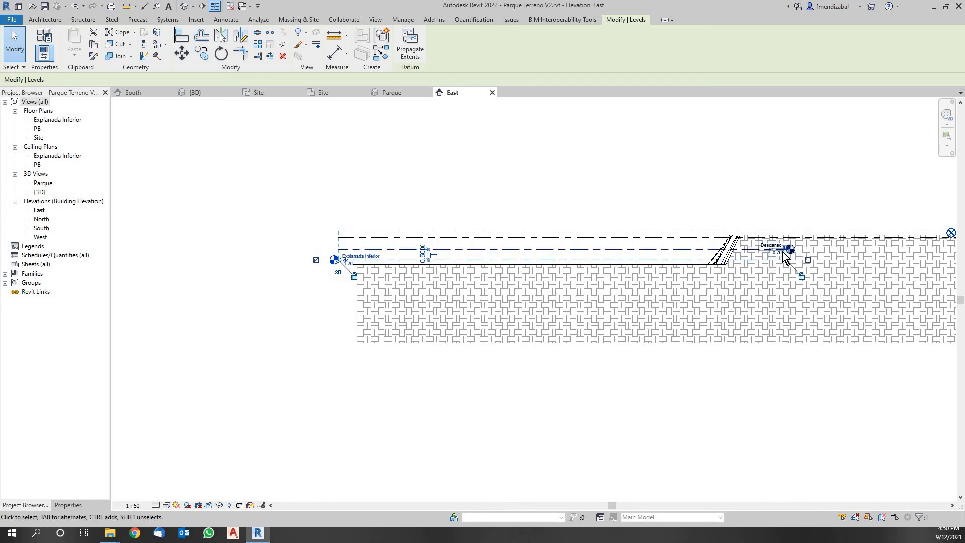
click(808, 250)
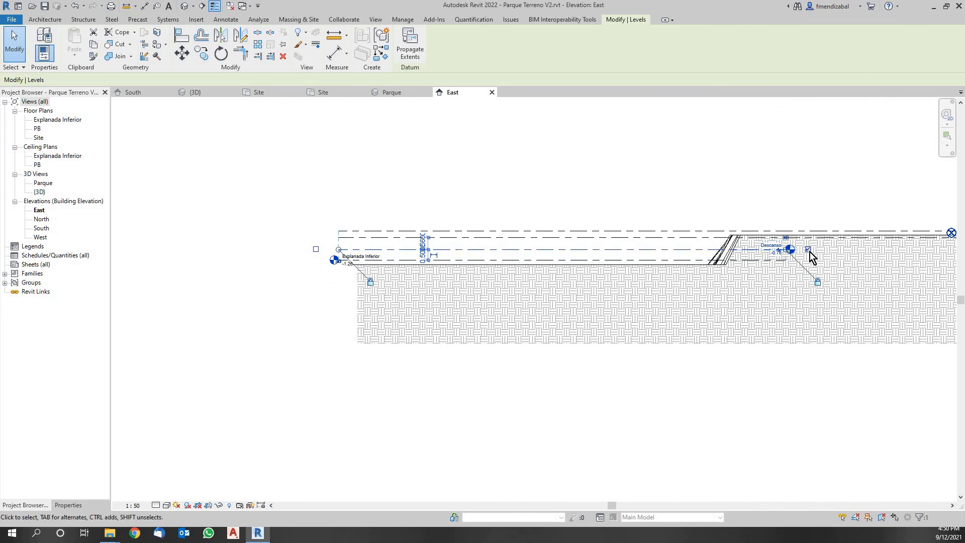
click(315, 249)
click(319, 268)
- Shorten the Nivel Calle level line from its left end so it starts just before the top of the terrain slope
scroll(320, 268, up, 2)
mouse_move(321, 269)
middle_down()
mouse_move(335, 308)
mouse_move(233, 345)
mouse_move(150, 325)
middle_up()
scroll(151, 324, down, 2)
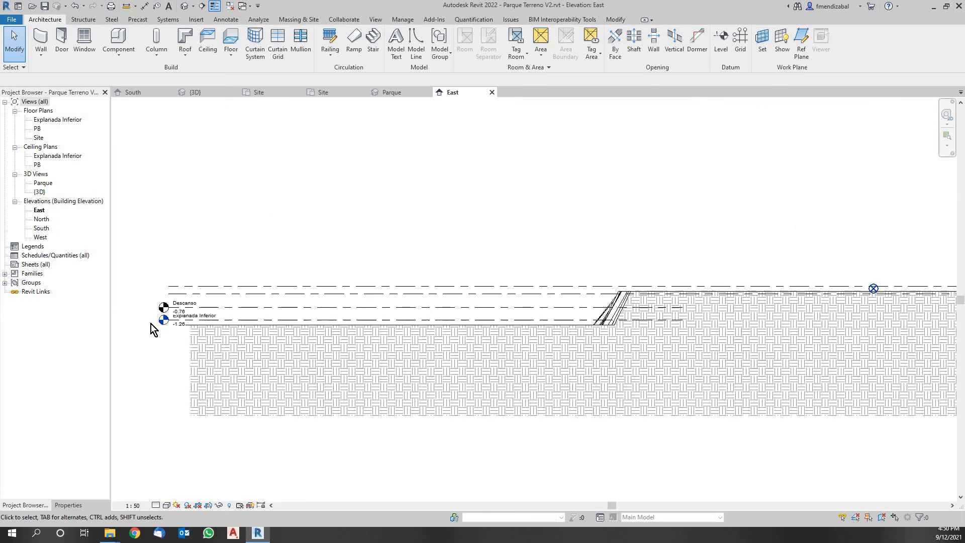
click(207, 293)
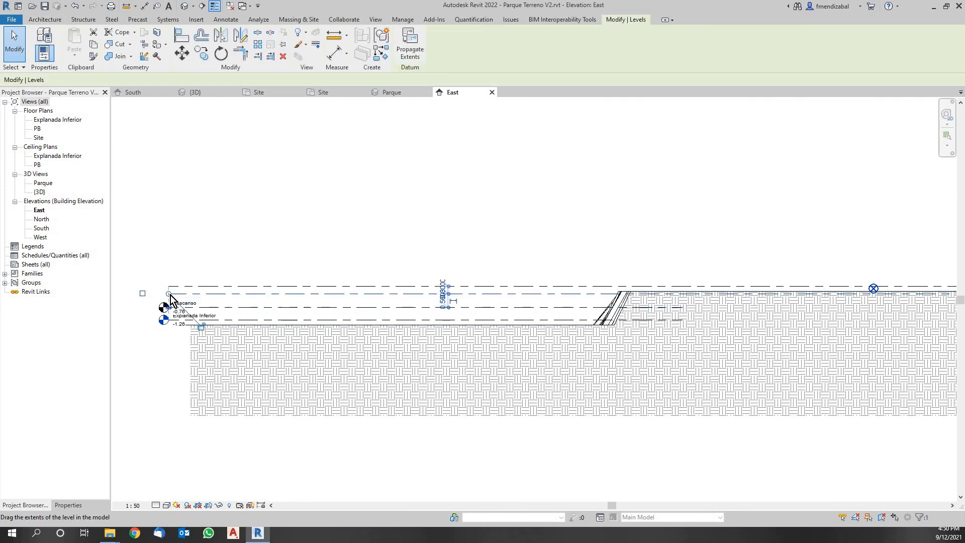
drag(589, 313, 620, 312)
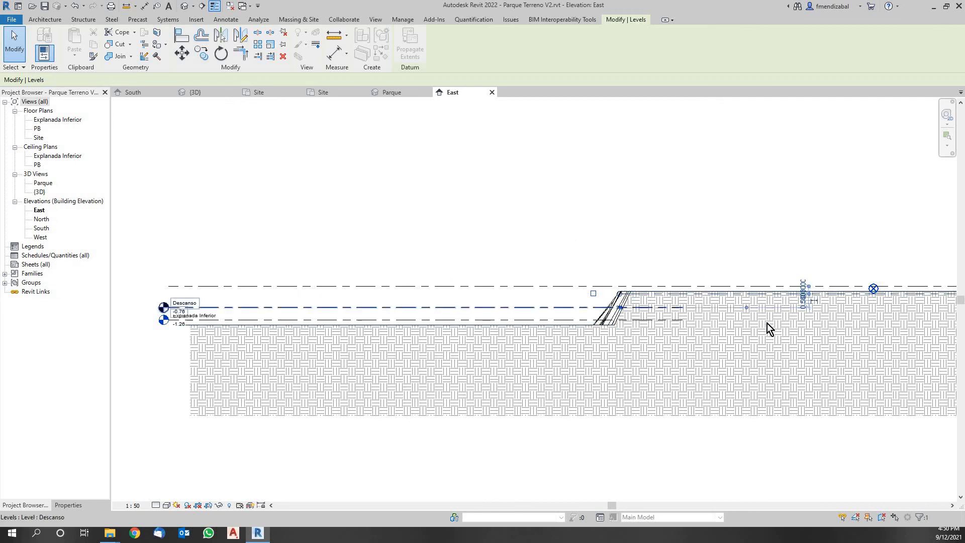
scroll(641, 274, up, 2)
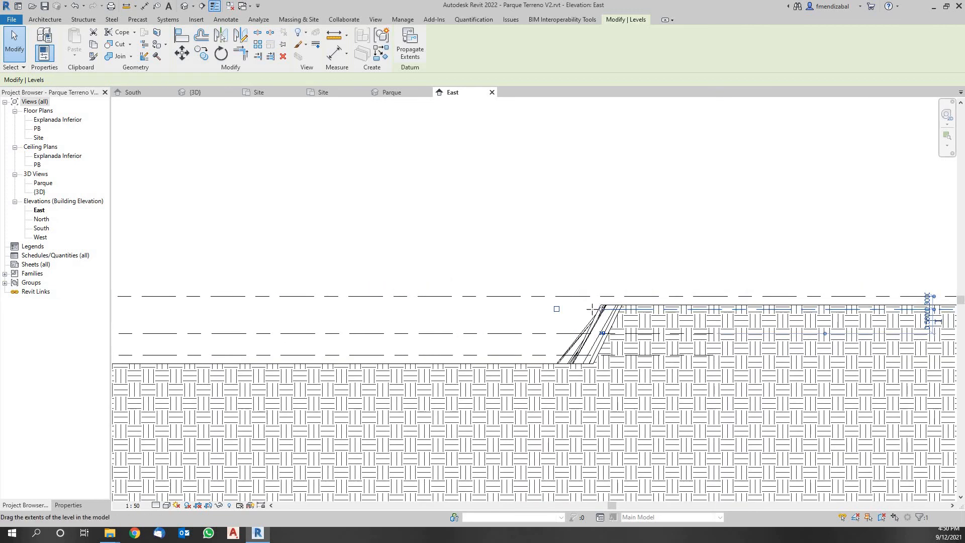
drag(587, 310, 587, 309)
click(568, 314)
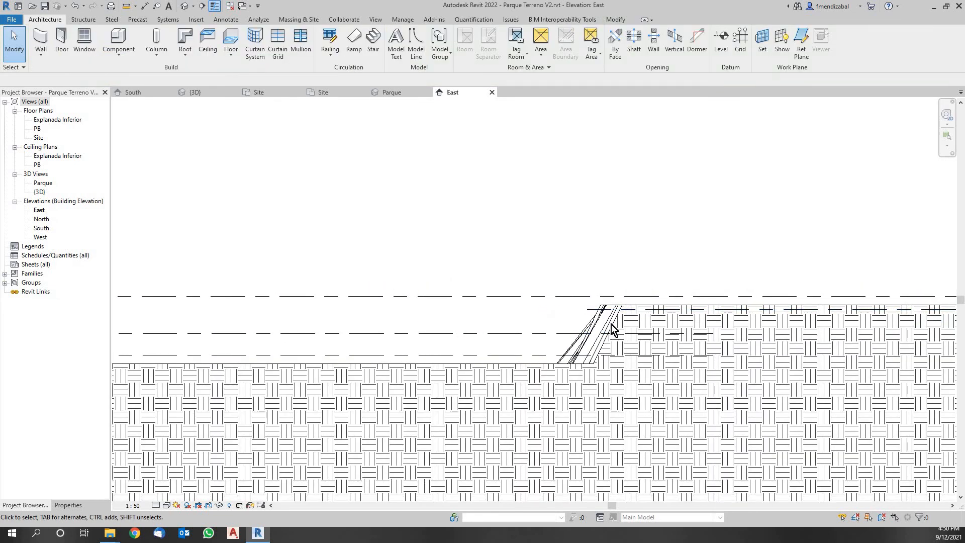
- Show the PB level's head at its left end, above the Descanso and Explanada Inferior heads
scroll(701, 239, down, 3)
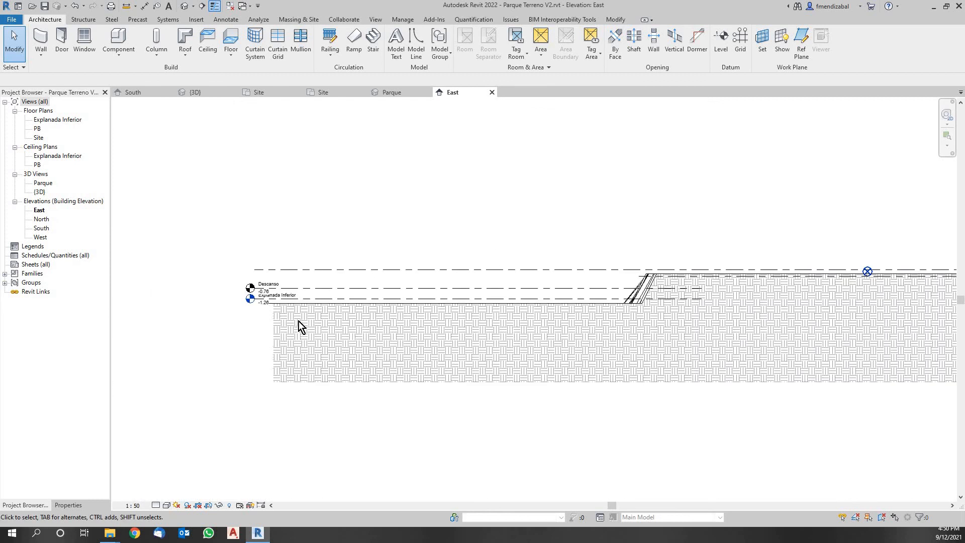
scroll(228, 303, up, 2)
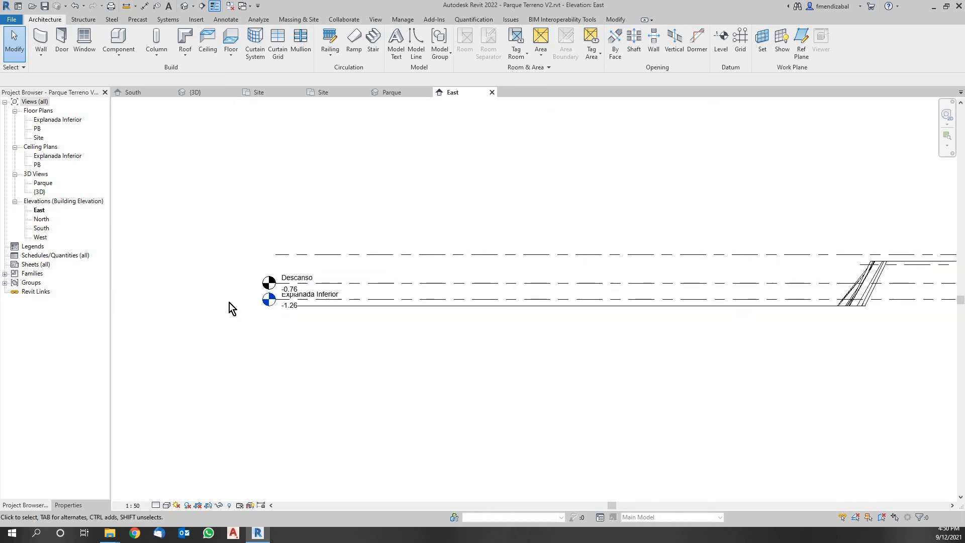
scroll(249, 324, up, 1)
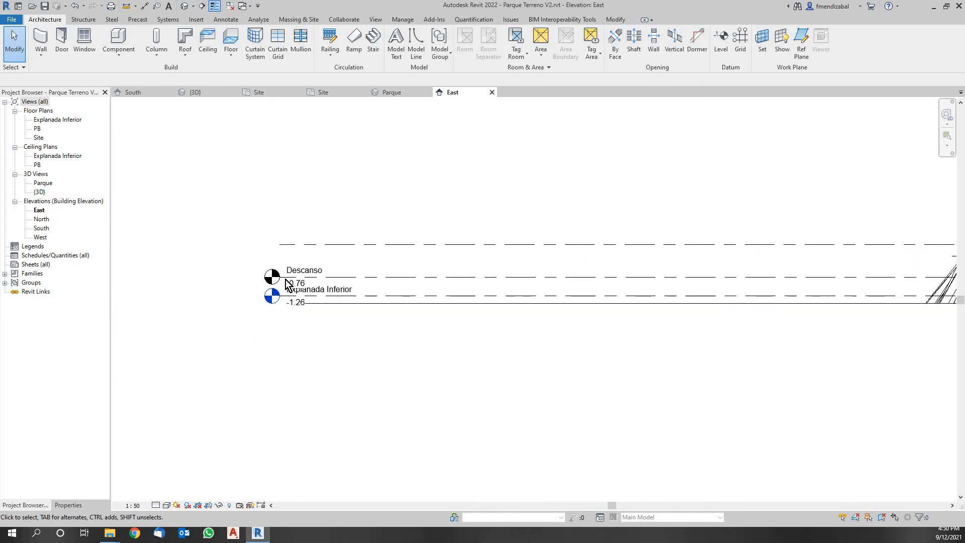
click(285, 245)
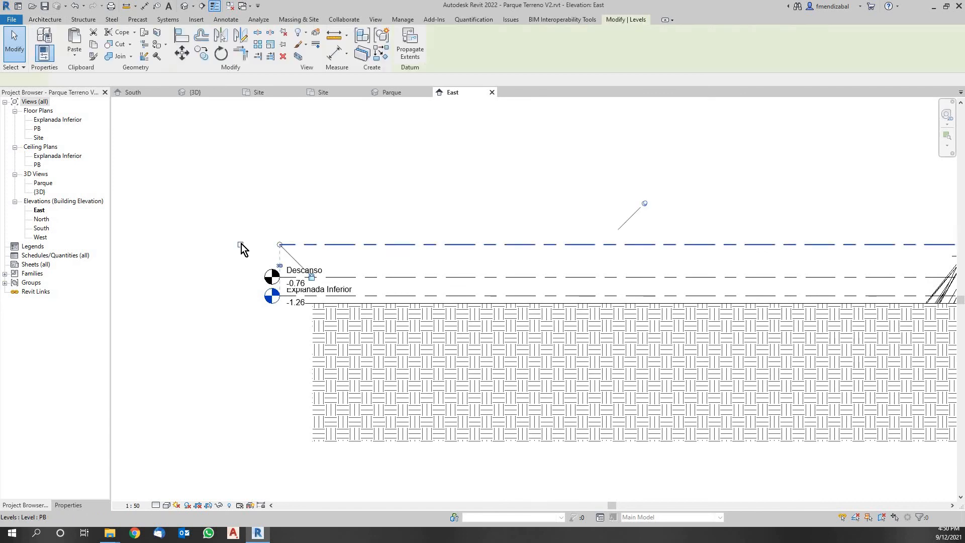
click(241, 243)
click(190, 392)
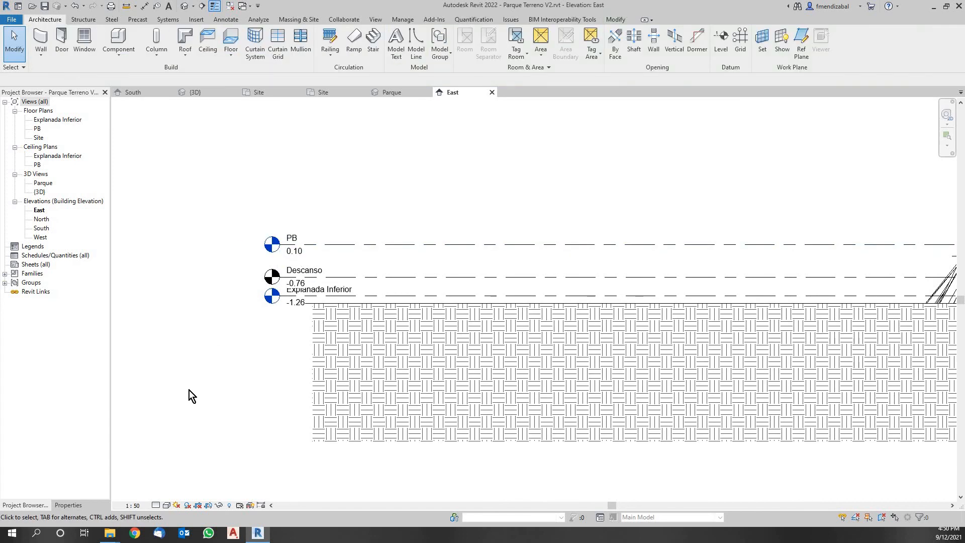
- Review the pin state of the PB and Explanada Inferior levels
scroll(271, 266, up, 1)
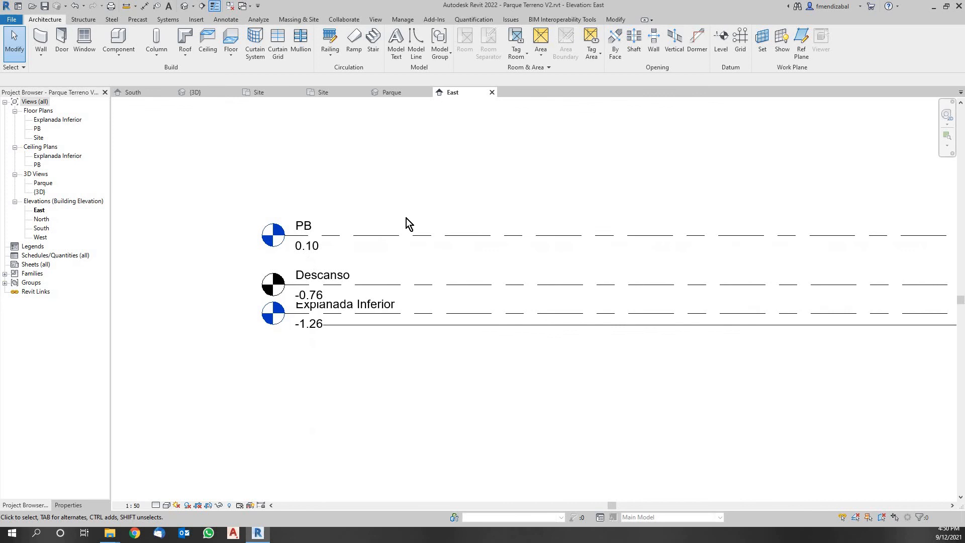
click(381, 236)
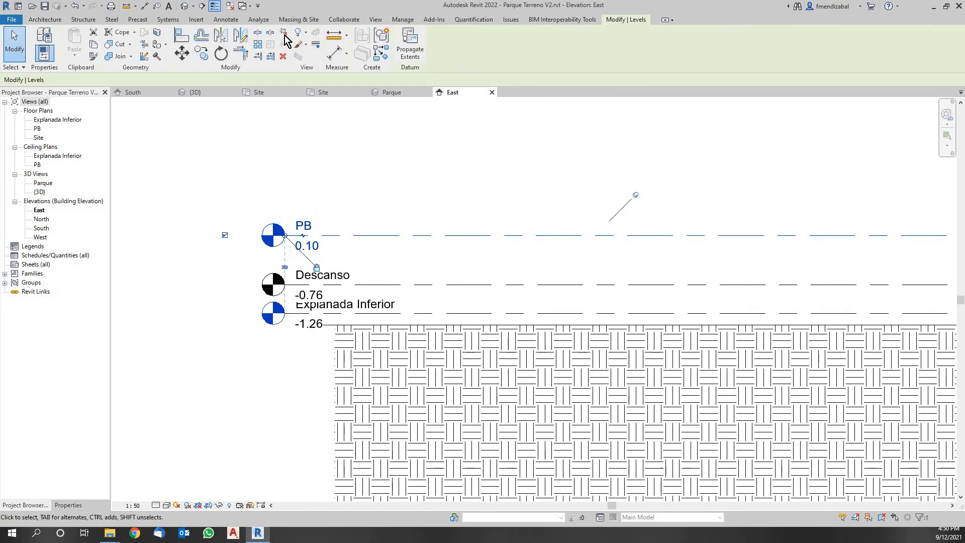
click(188, 368)
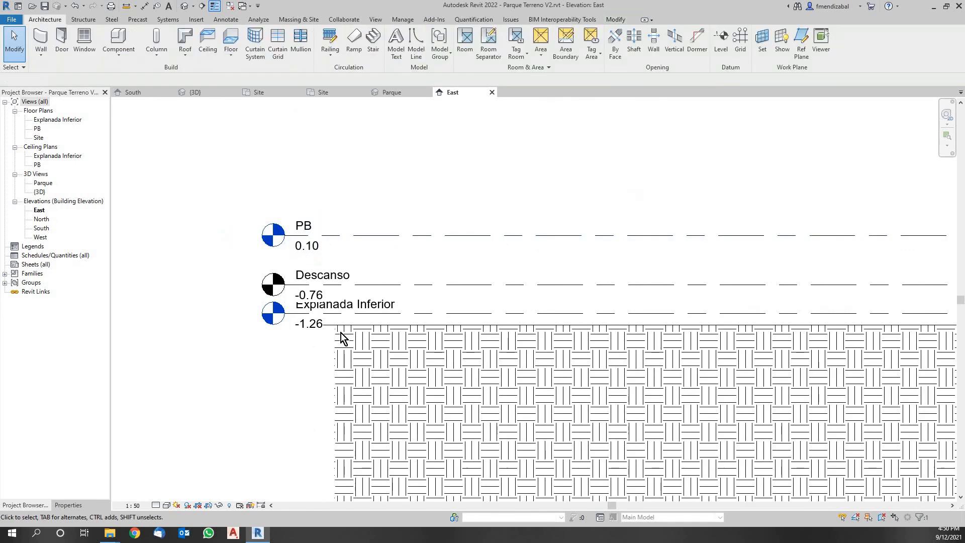
click(492, 312)
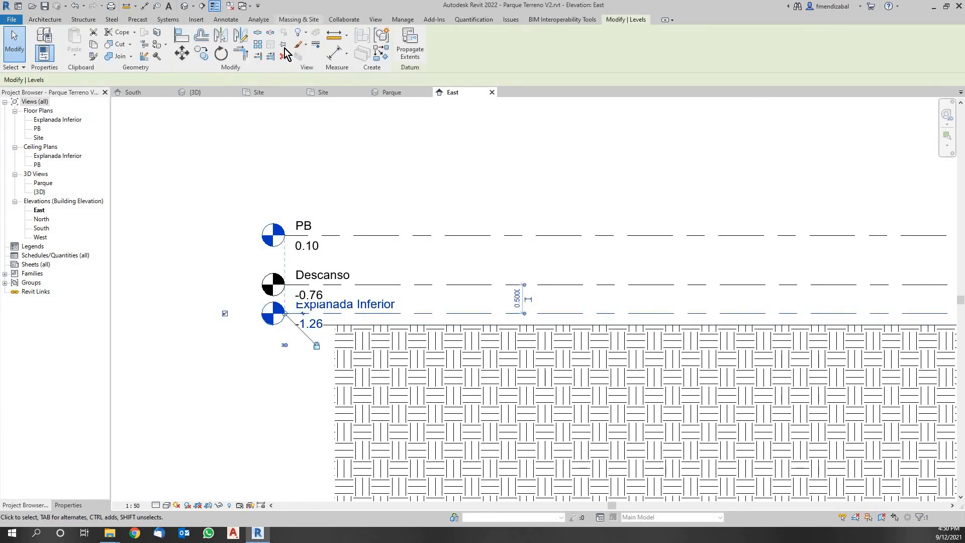
click(227, 421)
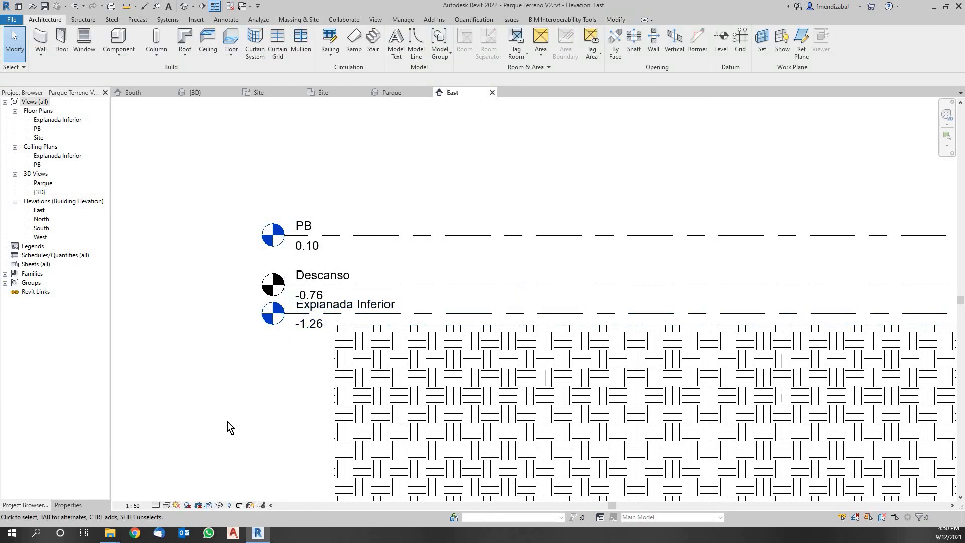
- Add a chained aligned dimension across Explanada Inferior, Descanso and PB, left of the level heads, and make its segments equal
key(d)
key(i)
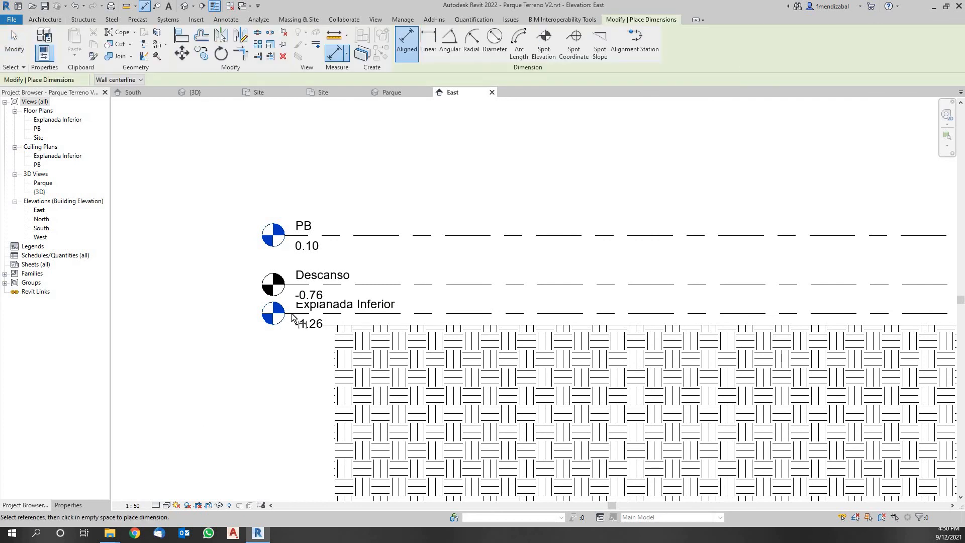
click(290, 313)
click(291, 286)
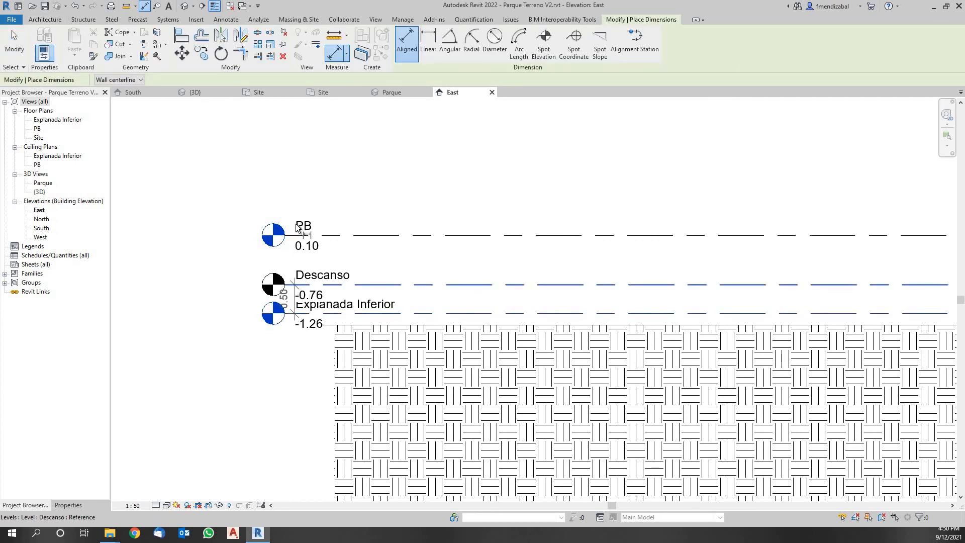
click(187, 269)
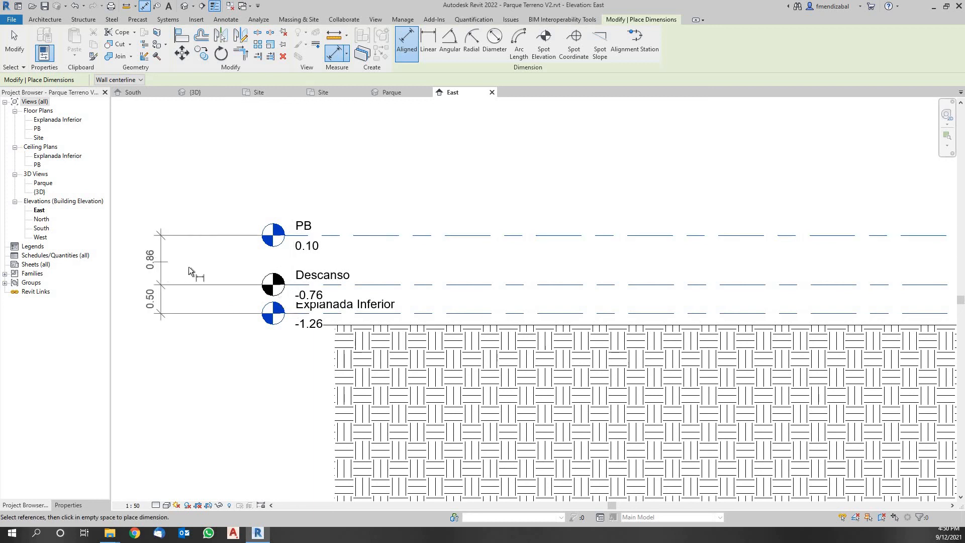
click(193, 317)
key(Escape)
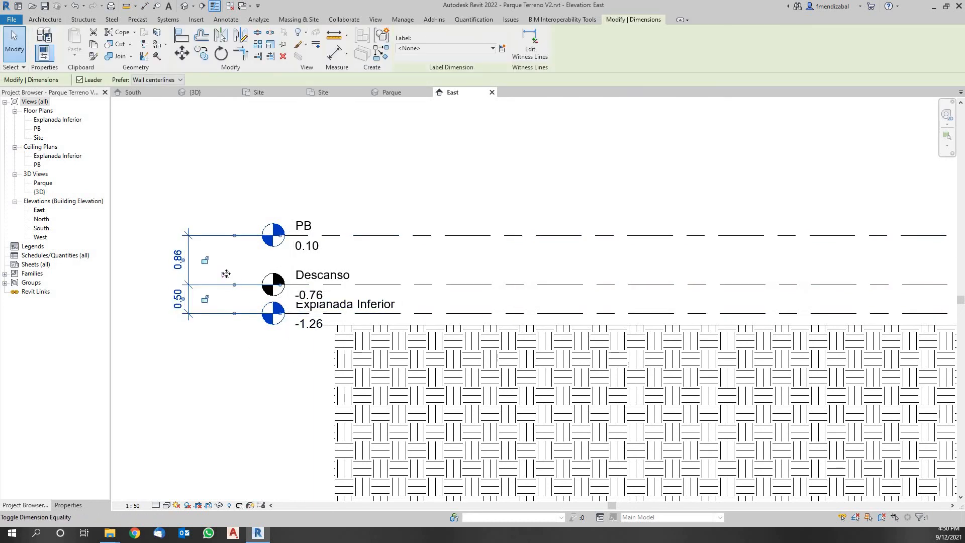
click(226, 274)
key(Escape)
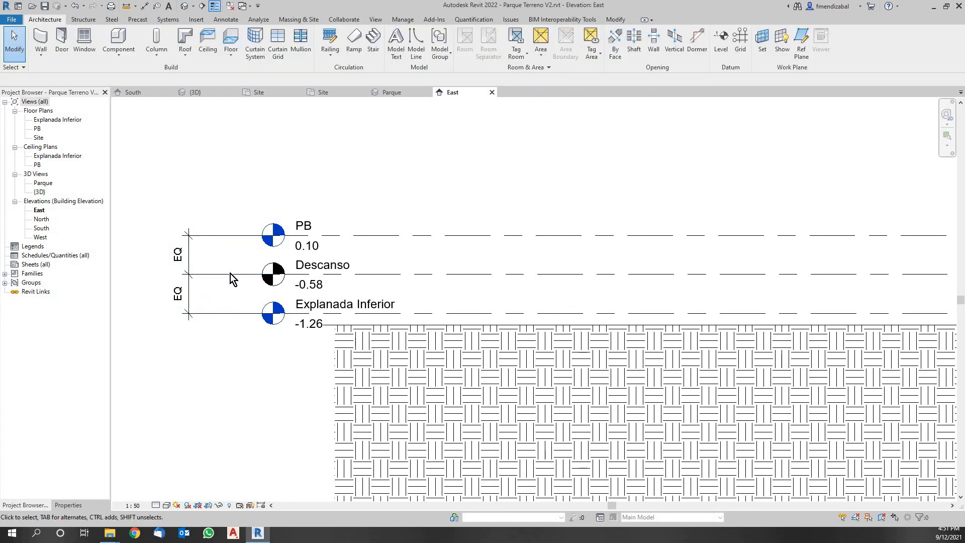
- Toggle off equality on the chained dimension across PB, Descanso and Explanada Inferior so its segments show numeric values
right_click(230, 274)
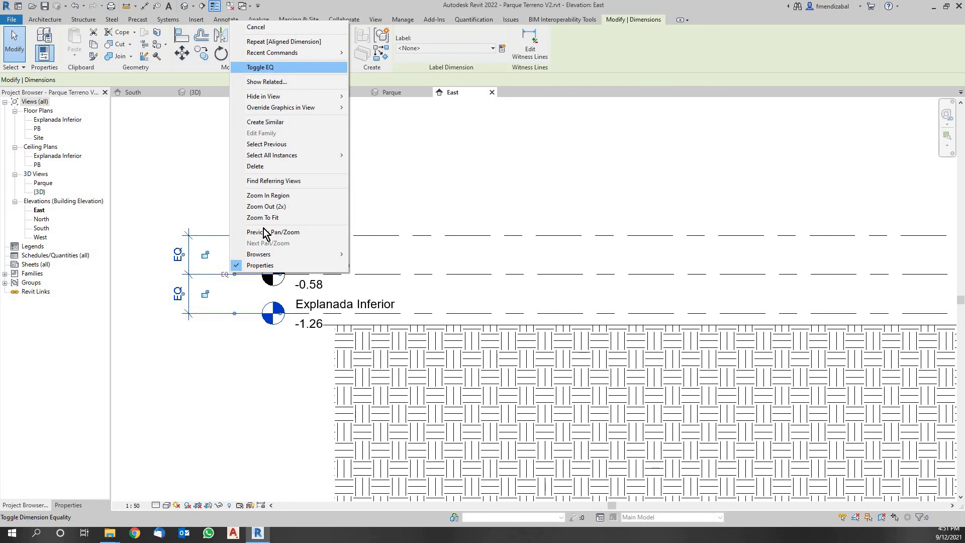
click(268, 68)
key(Escape)
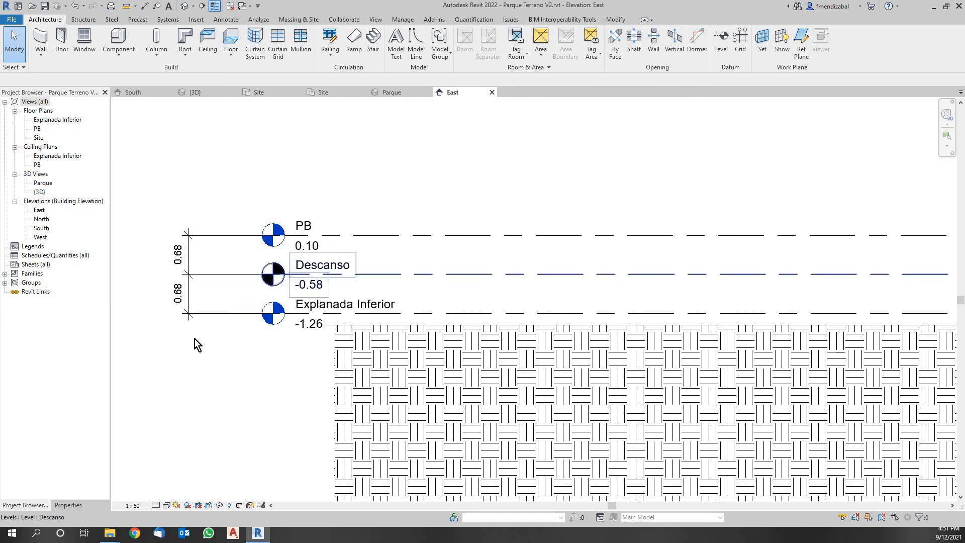
scroll(195, 339, down, 1)
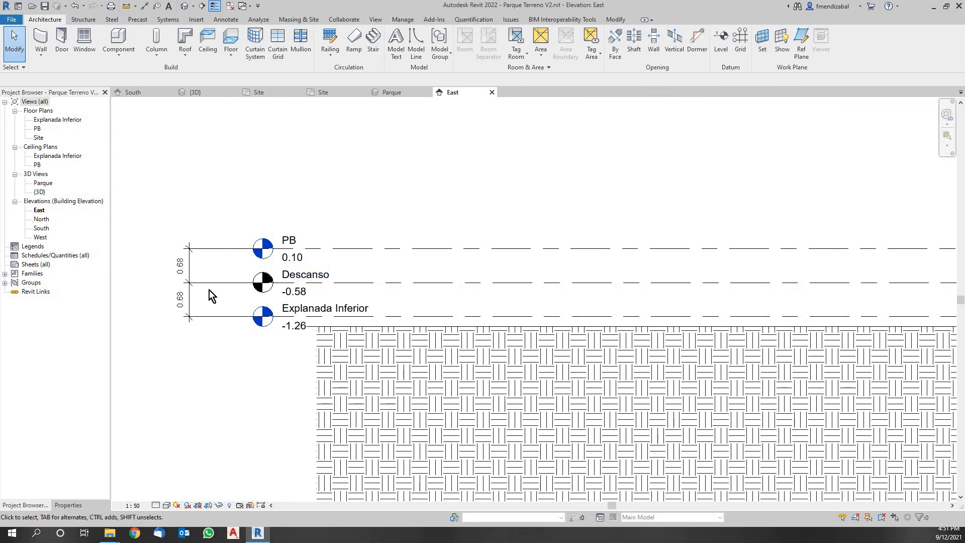
- Add an overall aligned dimension from PB to Explanada Inferior, placed outside the chained dimension beside the level heads
click(144, 6)
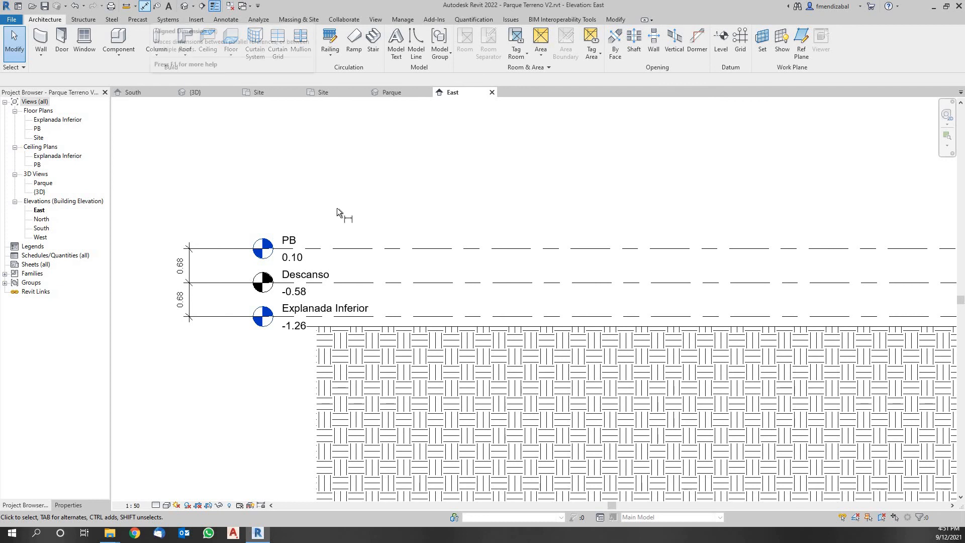
click(315, 250)
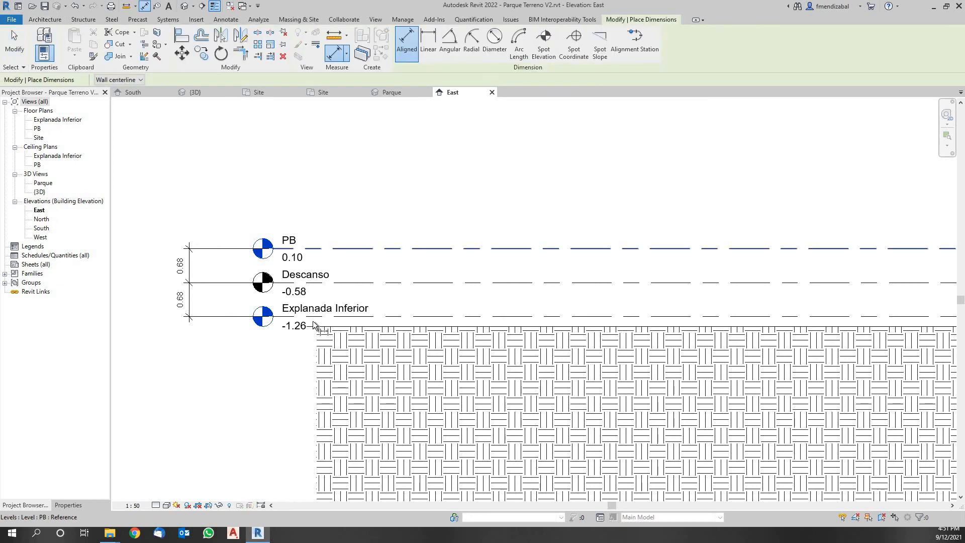
click(164, 329)
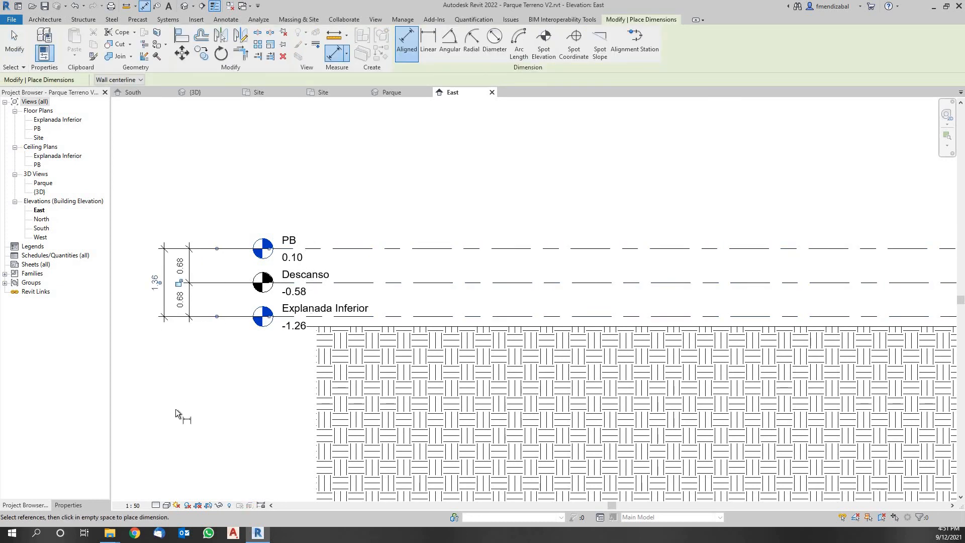
key(Escape)
key(Escape)
scroll(193, 319, up, 2)
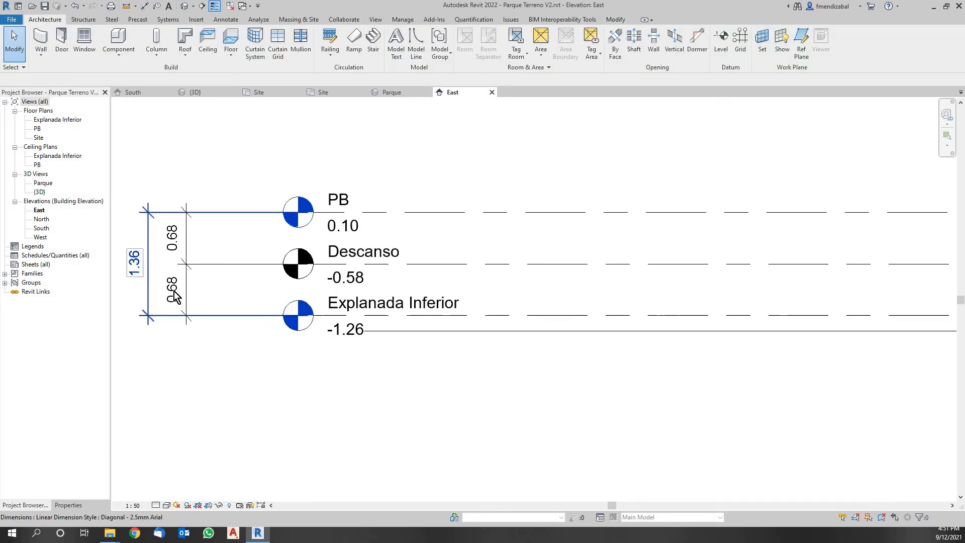
scroll(174, 326, down, 3)
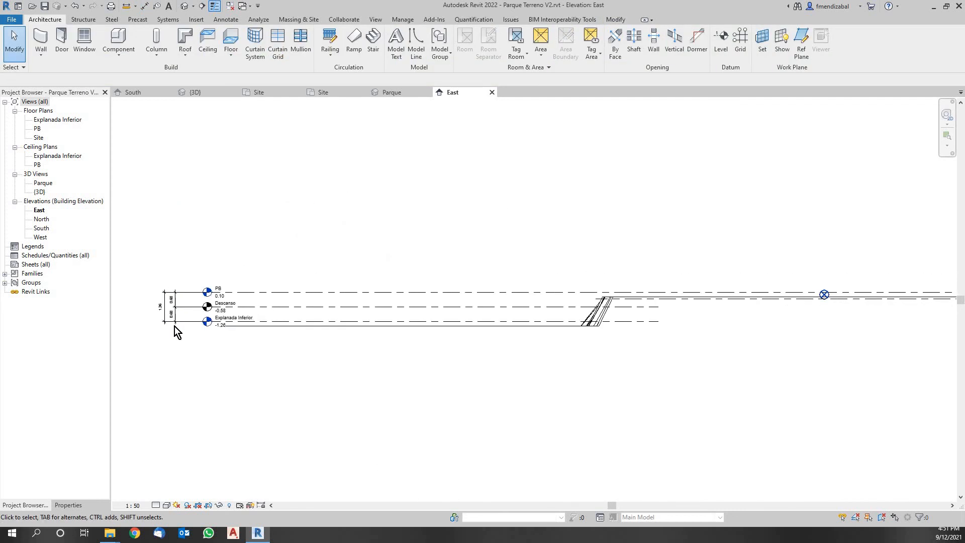
scroll(198, 340, down, 1)
scroll(198, 340, down, 1)
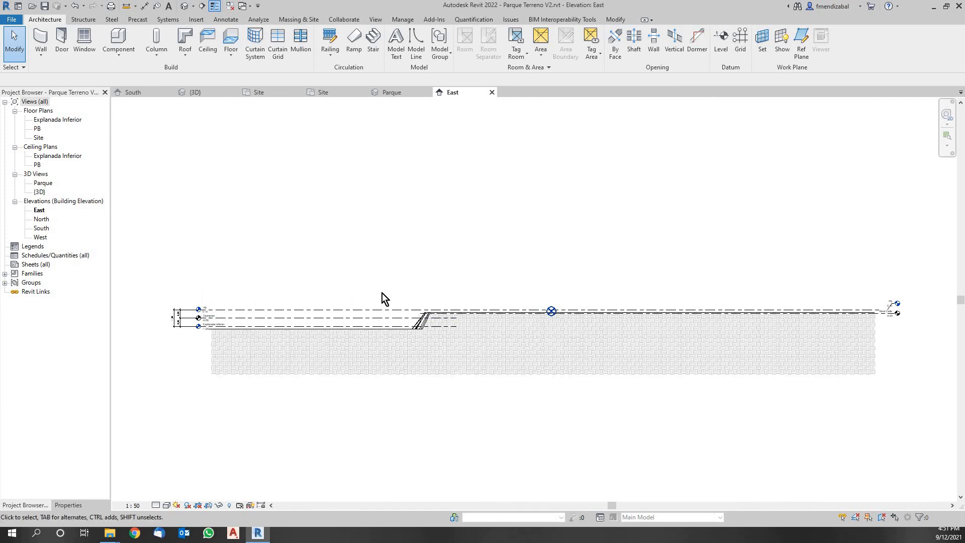
scroll(382, 294, up, 1)
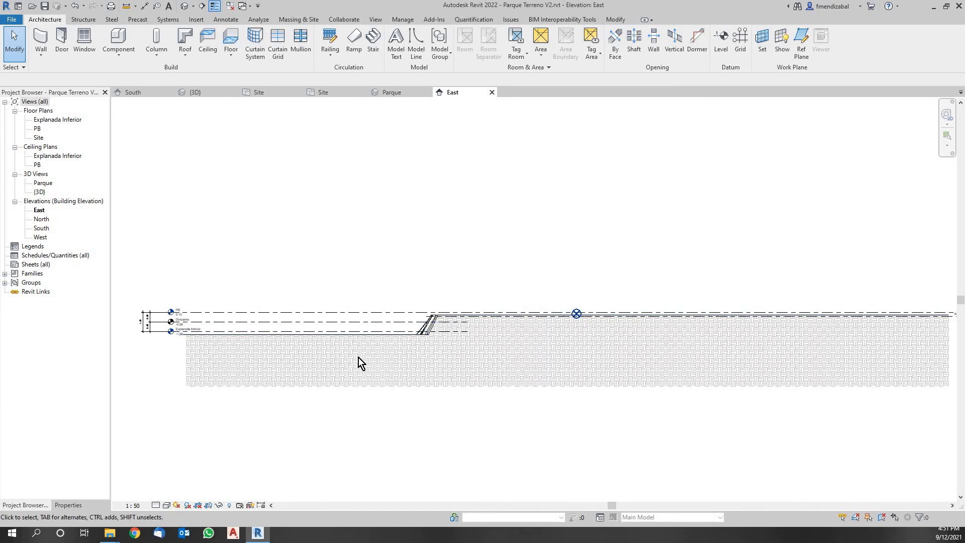
scroll(335, 334, up, 1)
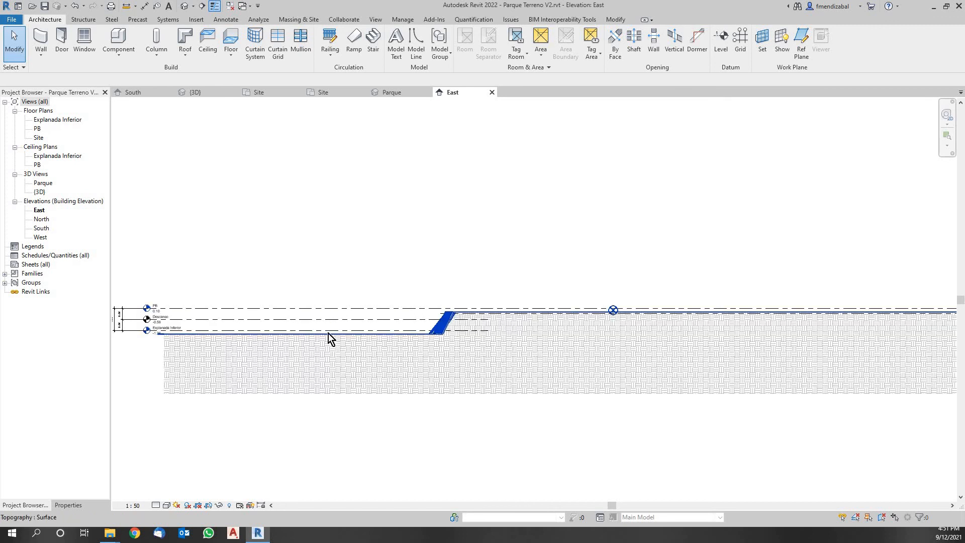
scroll(321, 352, down, 1)
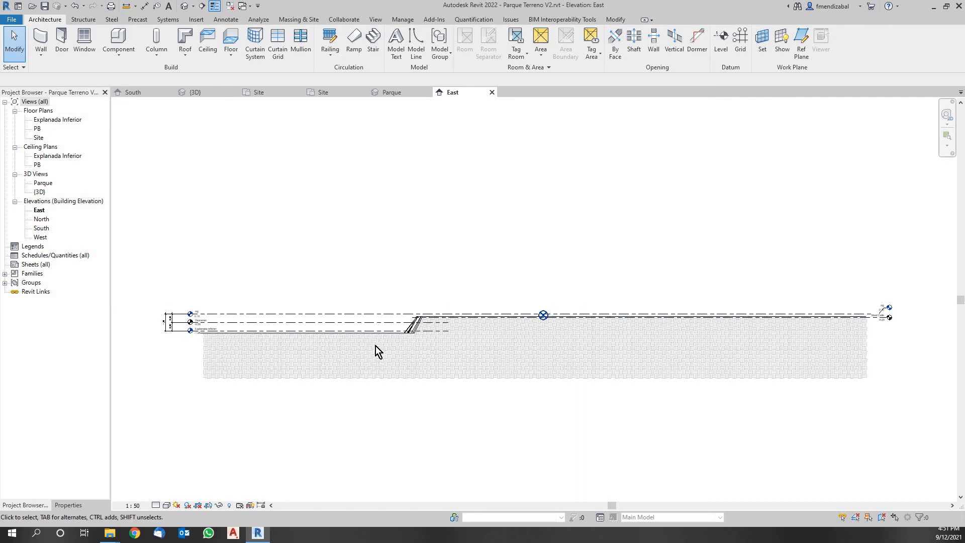